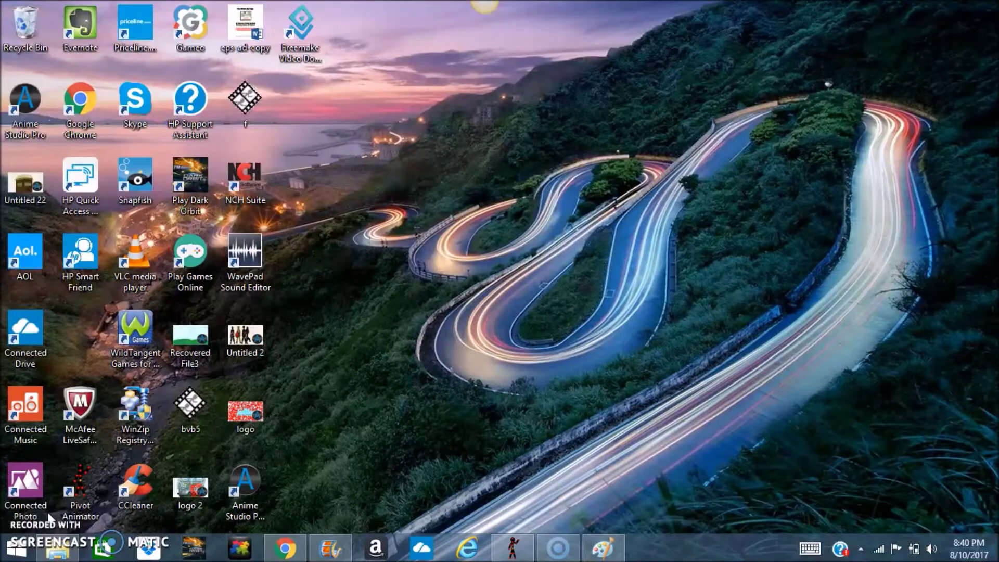
Look briefly at the open Paint, Pivot Animator and Movie Maker windows, minimizing each one again
mouse_move(603, 556)
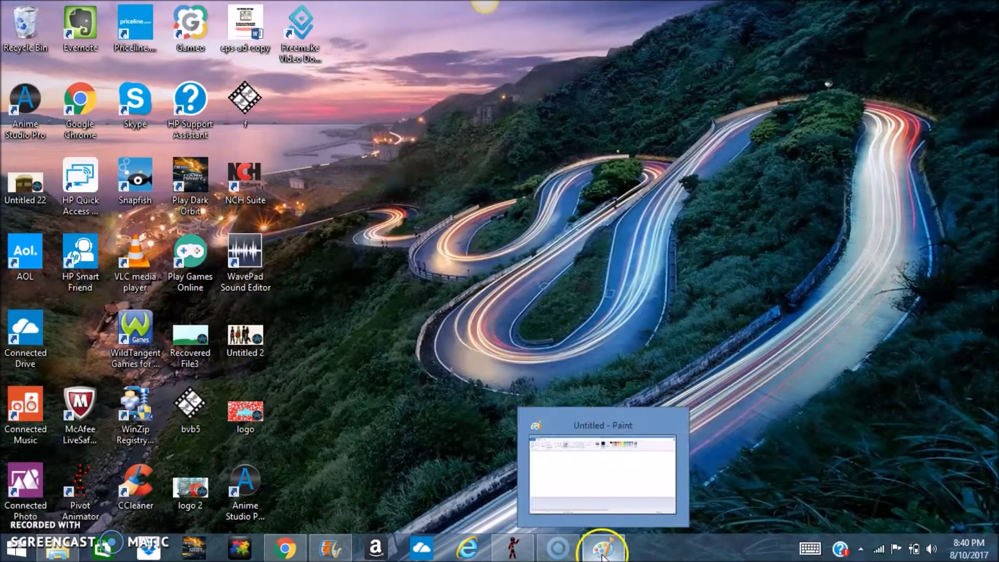
click(602, 556)
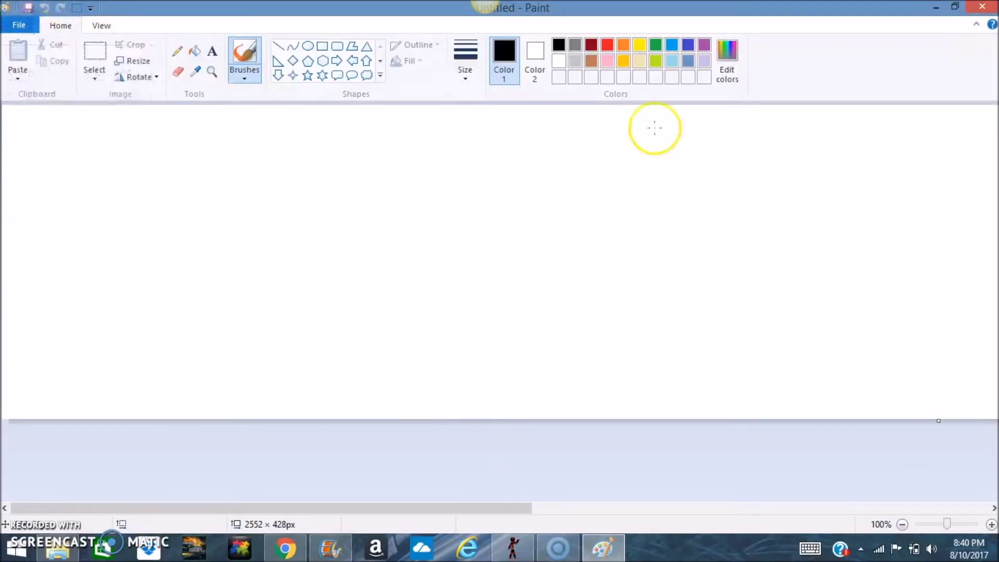
click(935, 5)
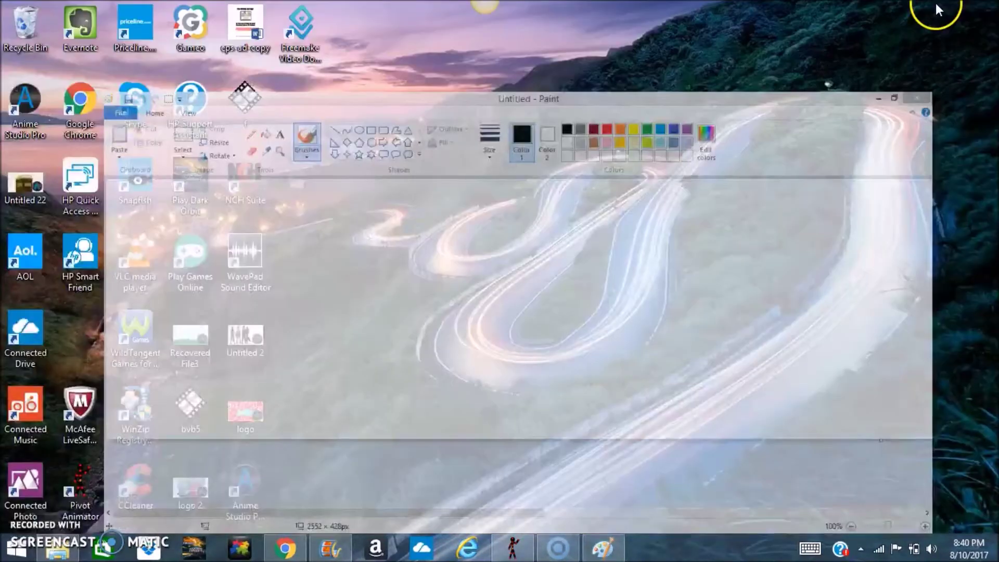
click(512, 547)
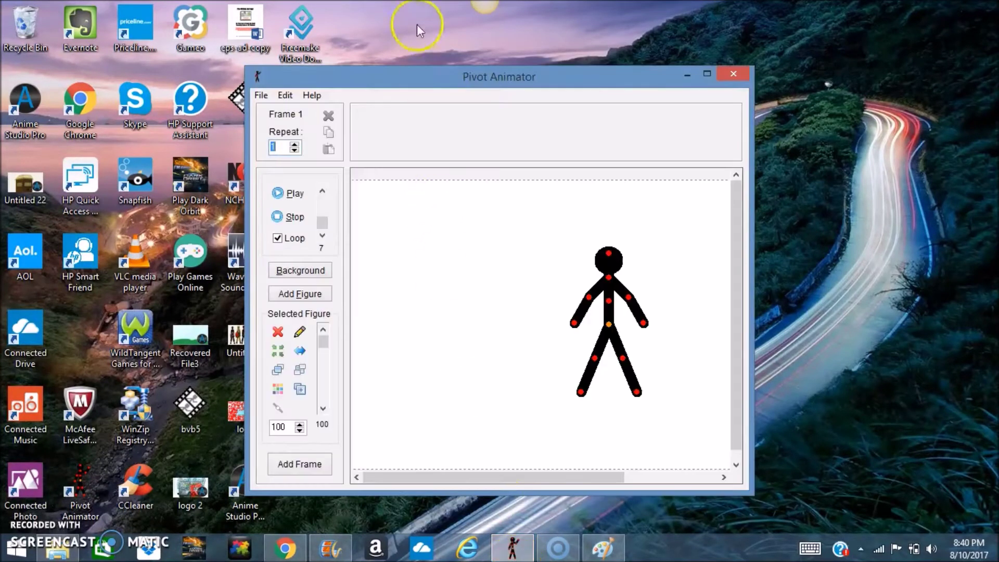
click(262, 95)
click(691, 75)
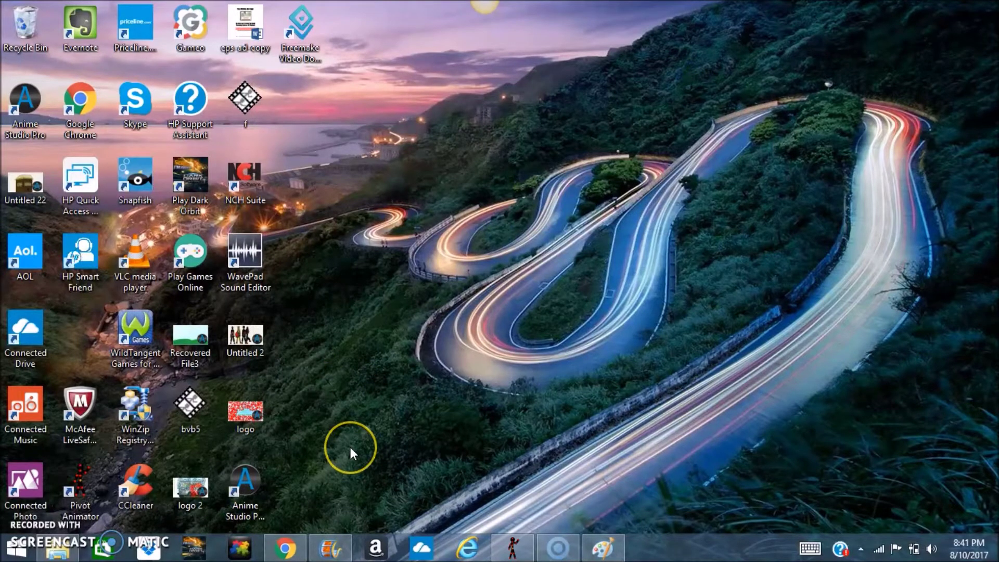
click(320, 549)
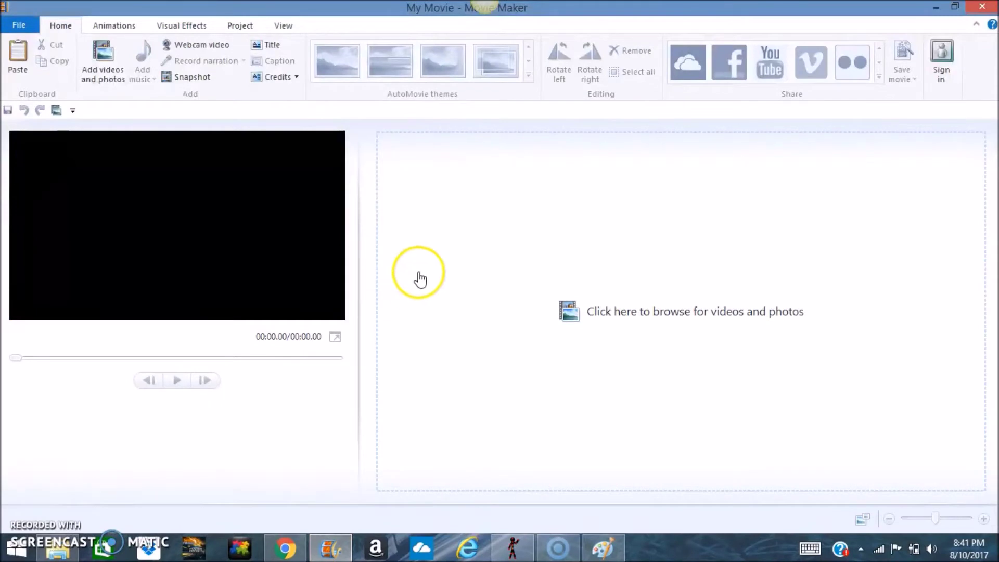
click(424, 255)
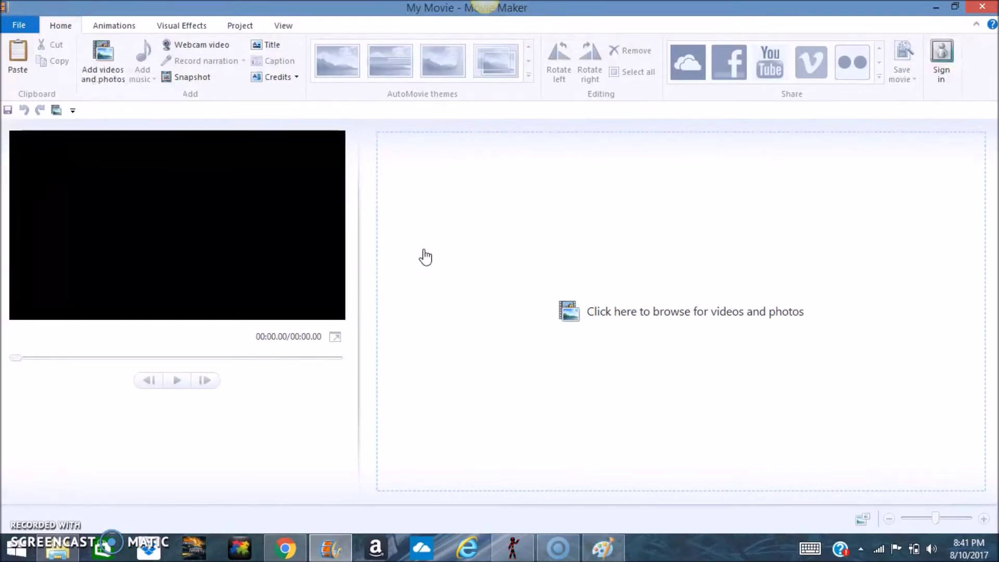
click(934, 11)
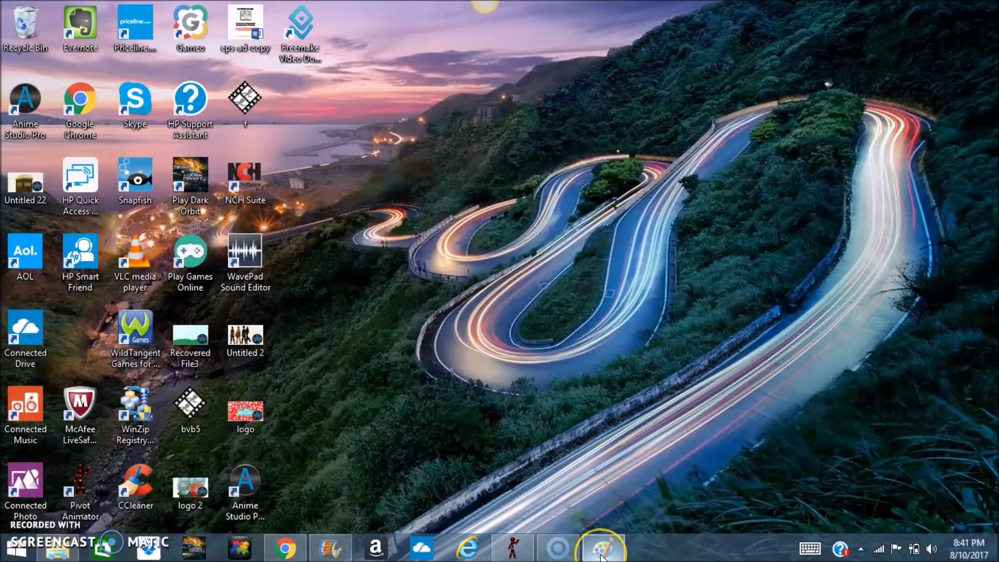
Switch to Paint and resize the blank canvas to about 1506 × 710 px
click(601, 552)
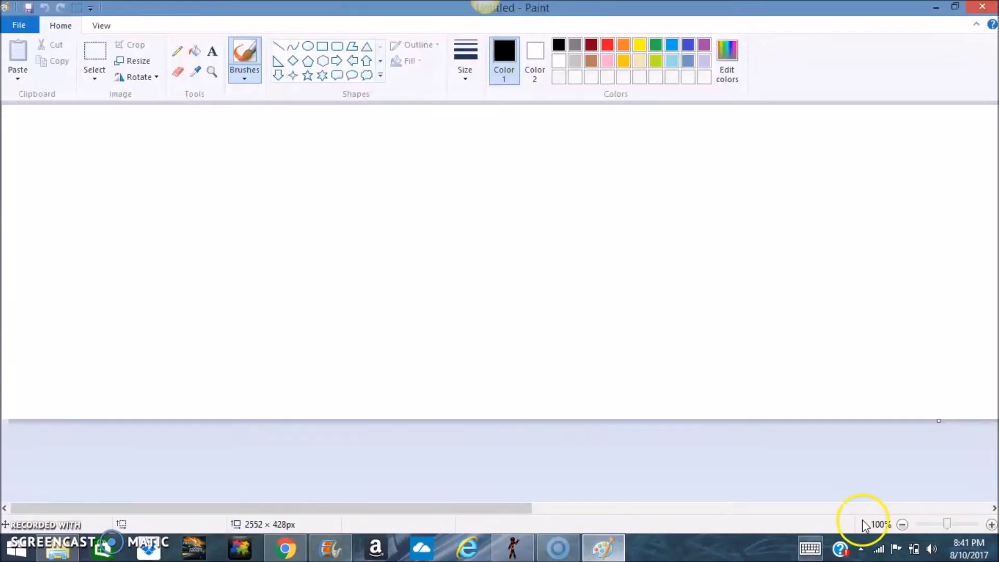
click(902, 524)
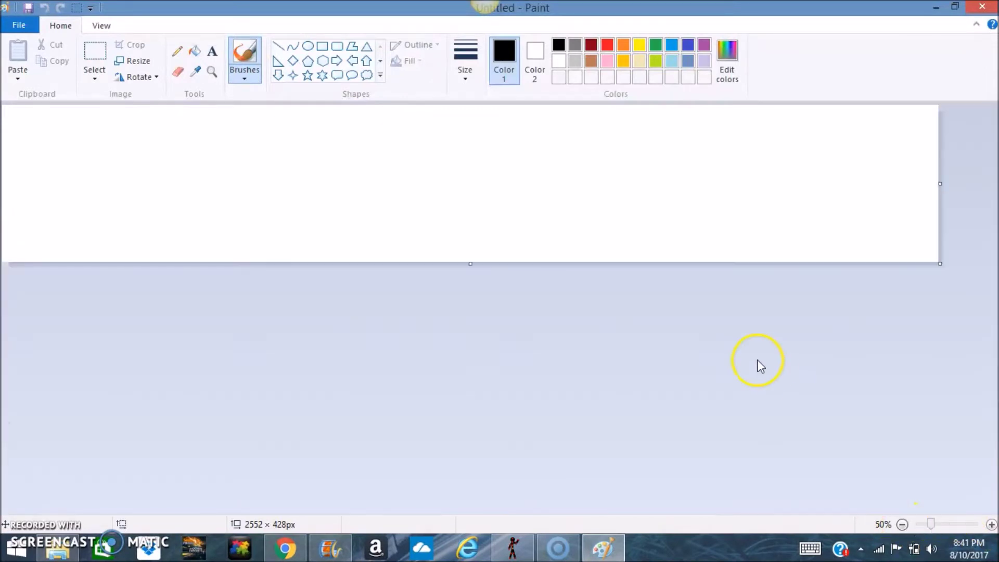
drag(939, 263, 555, 366)
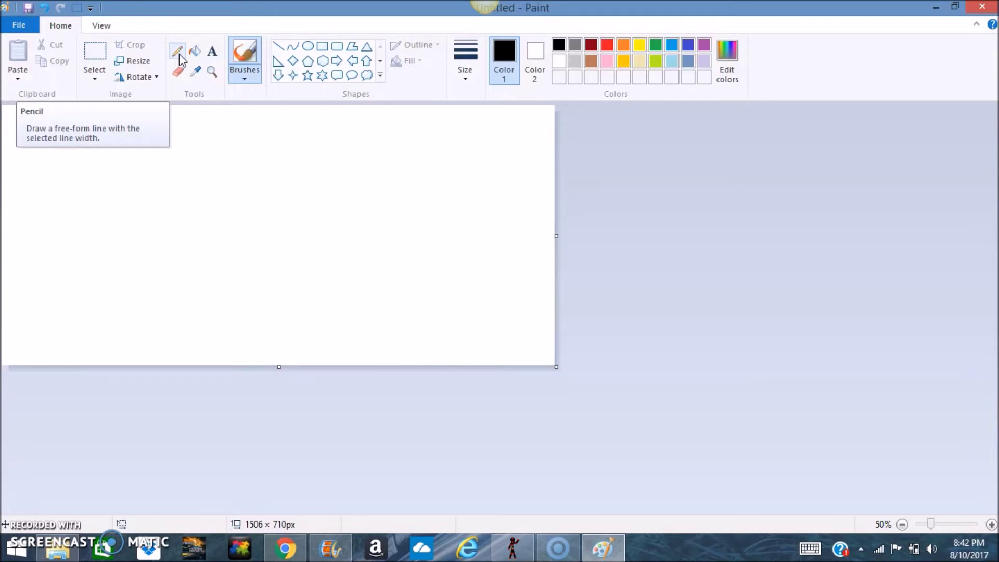
Draw a black rectangle about 1973 × 347 px extending past the canvas edges, so its upper edge forms a floor line across the lower half
click(245, 55)
click(183, 51)
click(321, 45)
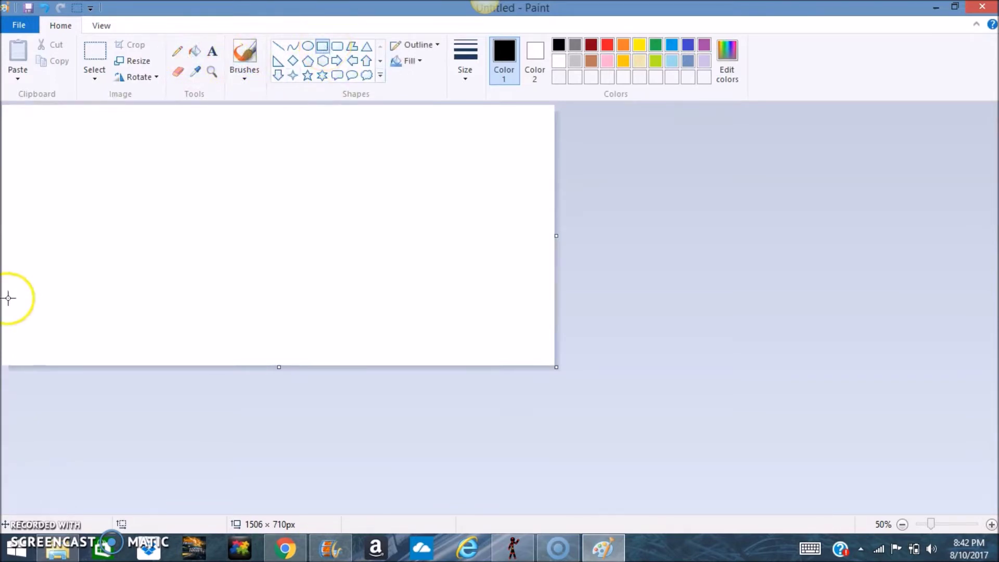
drag(4, 234, 727, 360)
drag(475, 276, 404, 292)
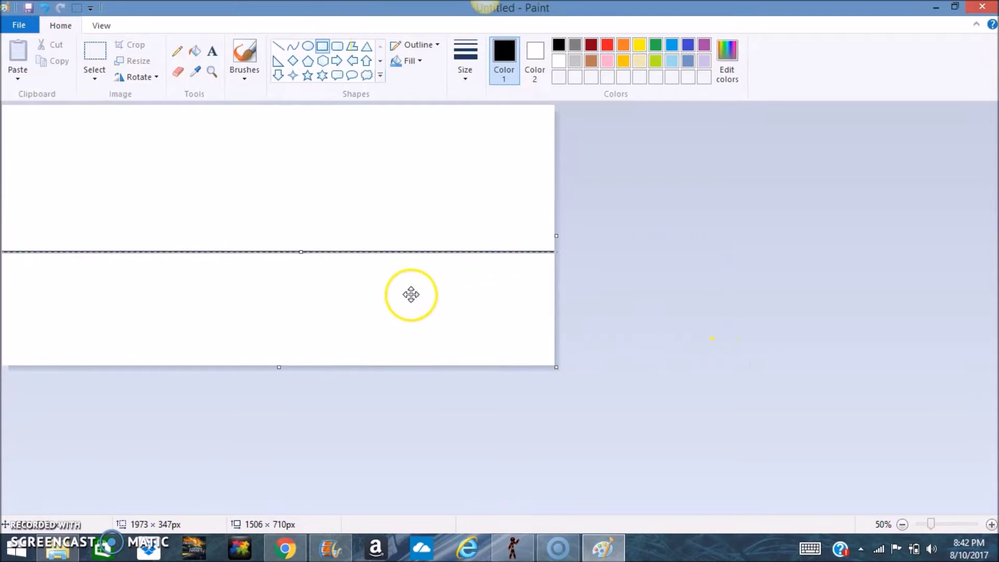
click(338, 198)
Fill the floor area below the black line with brown
click(194, 51)
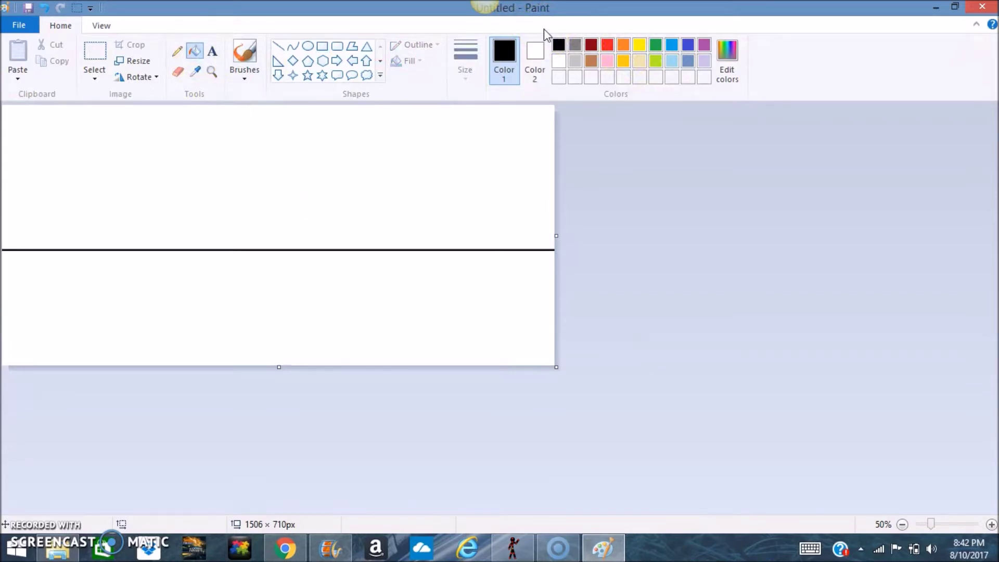
click(574, 46)
click(195, 51)
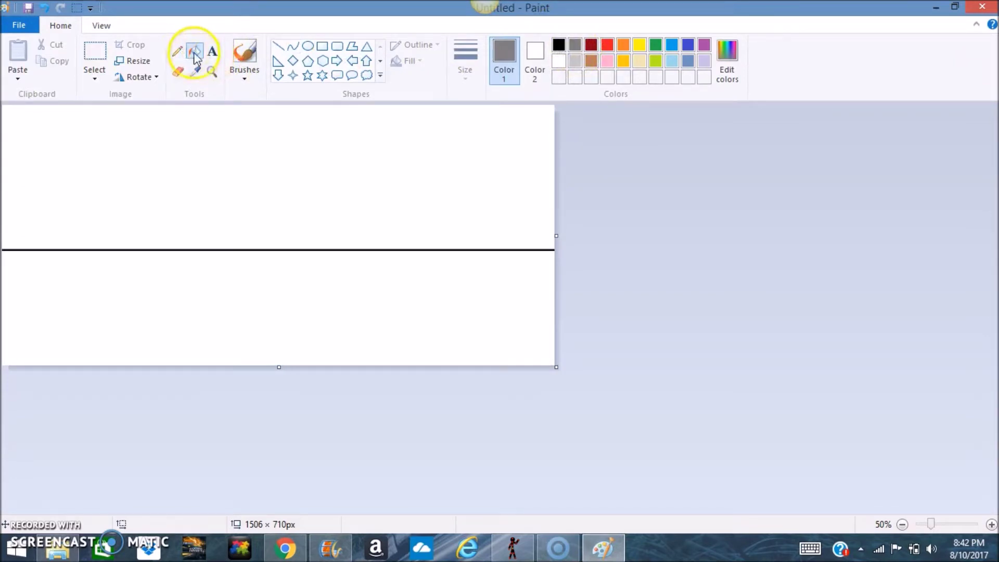
click(591, 61)
click(305, 301)
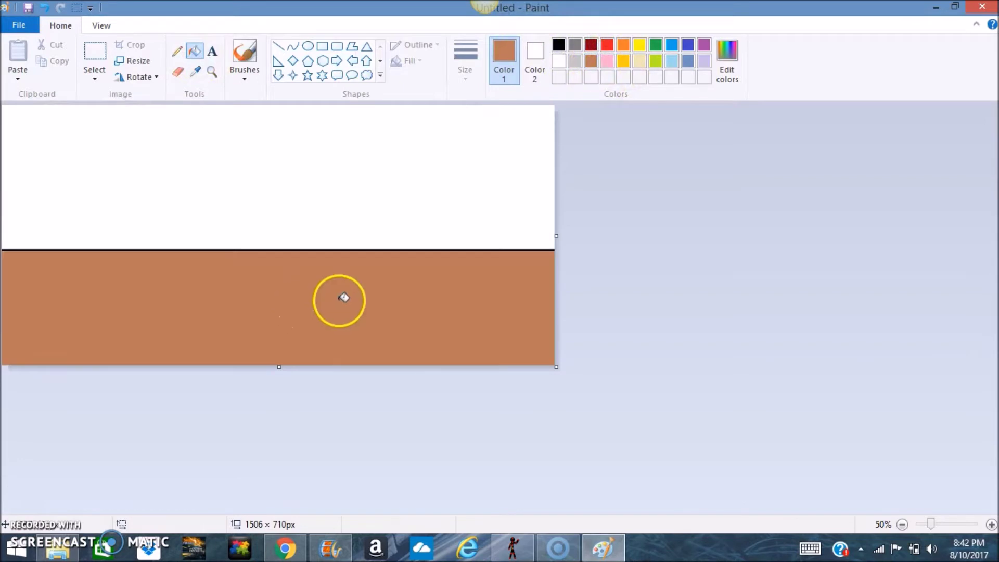
Fill the wall area above the black line with light yellow
click(671, 61)
click(640, 61)
click(382, 144)
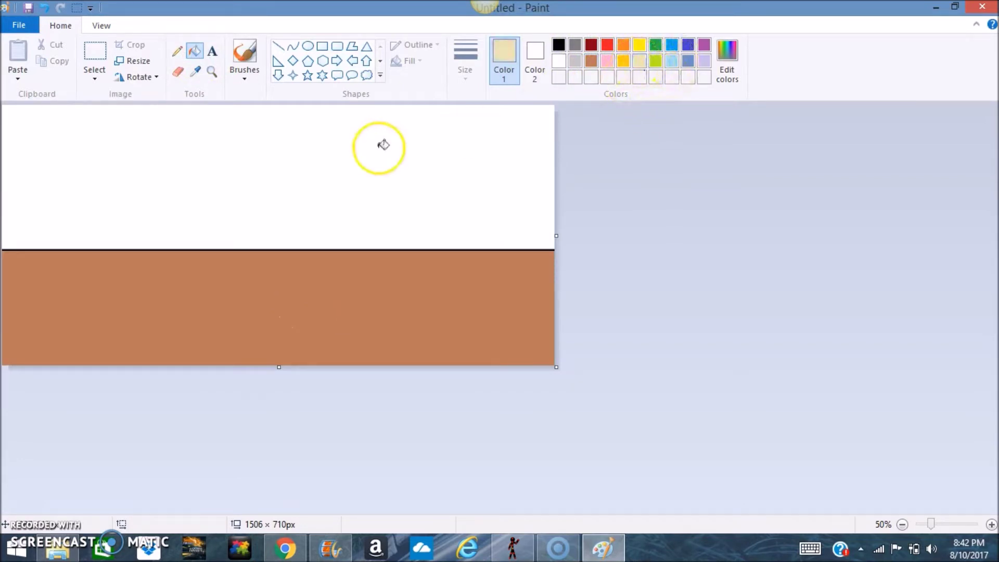
click(323, 45)
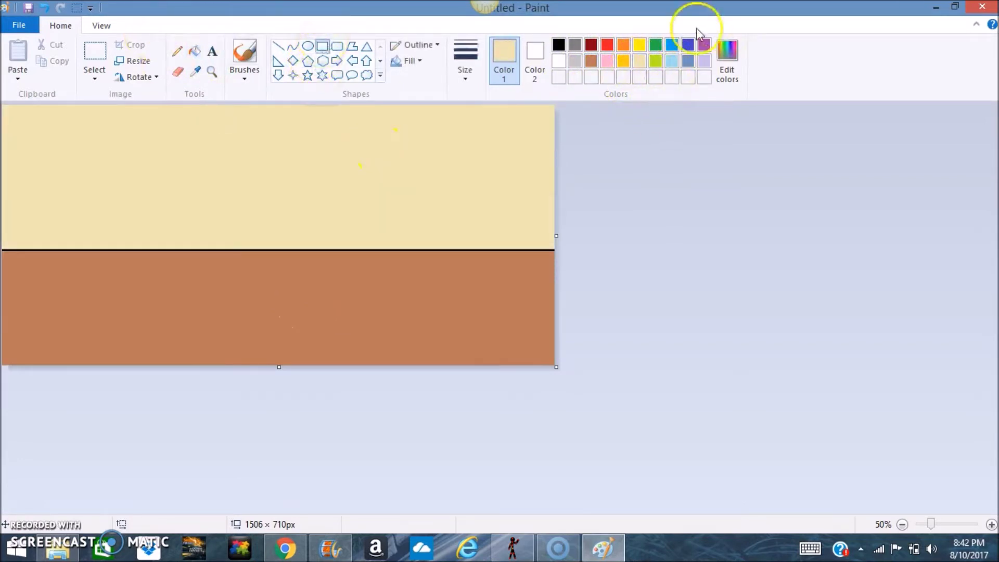
click(671, 62)
drag(115, 136, 365, 210)
key(ctrl+z)
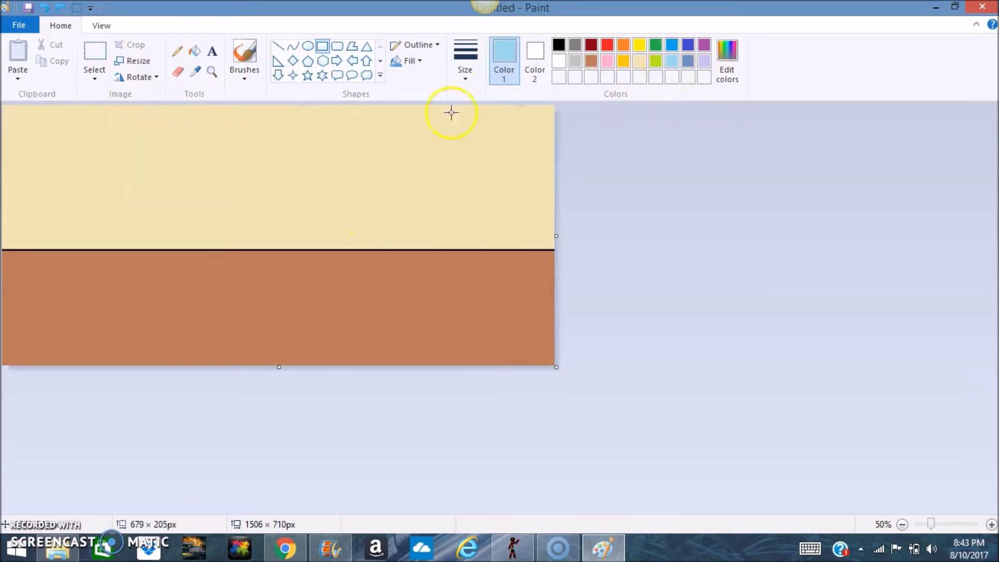
Draw a black-outlined rectangular window about 991 × 211 px in the middle of the wall and fill it with light blue
click(571, 46)
click(558, 44)
drag(101, 129, 466, 207)
click(195, 51)
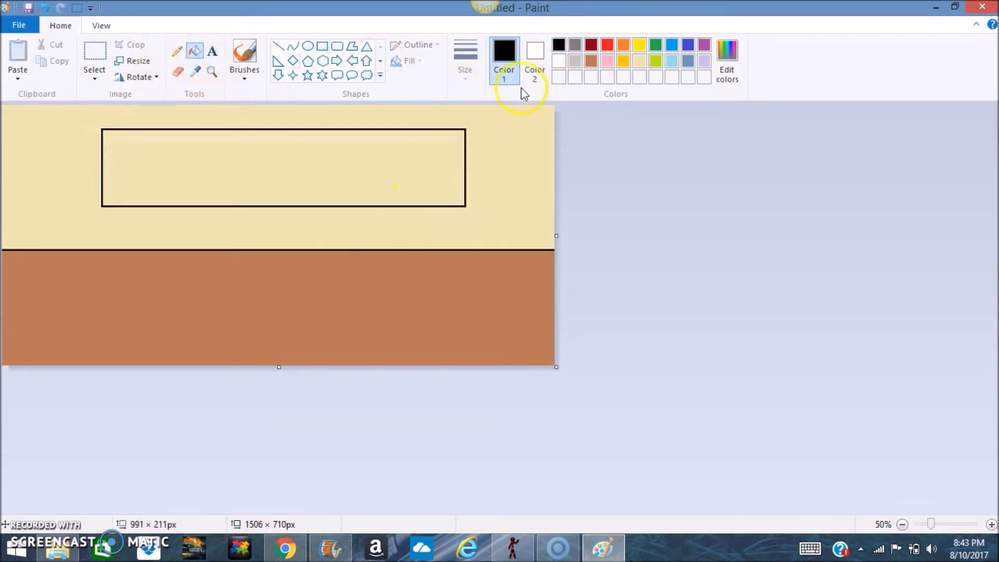
click(671, 61)
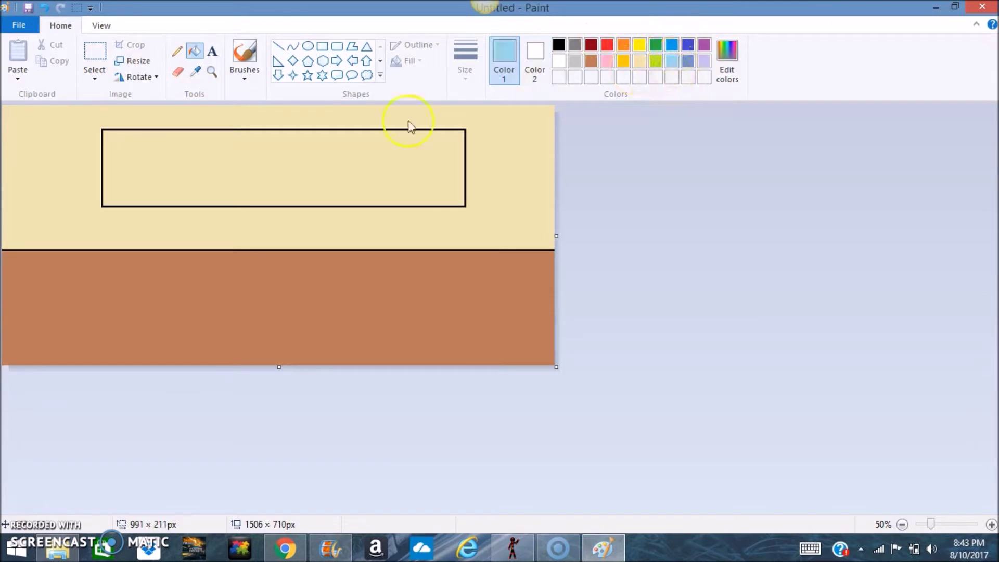
click(281, 167)
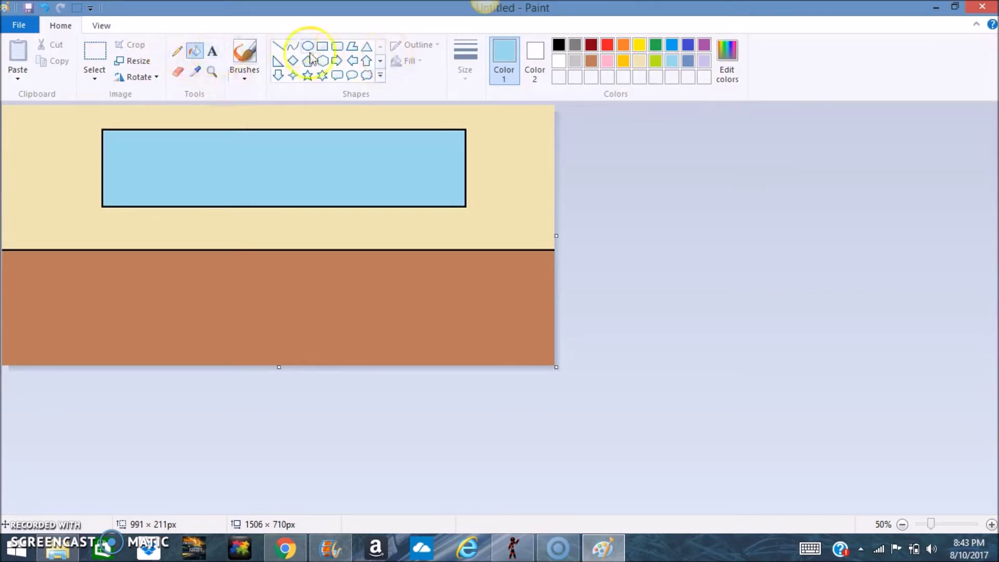
Draw a black rectangle about 1025 × 241 px just outside the window as its frame
click(322, 47)
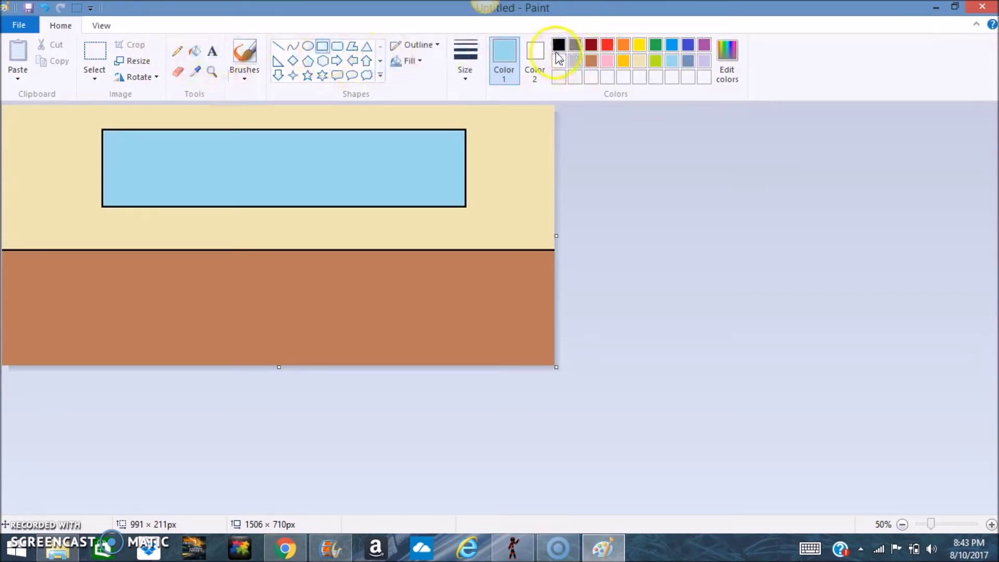
click(561, 46)
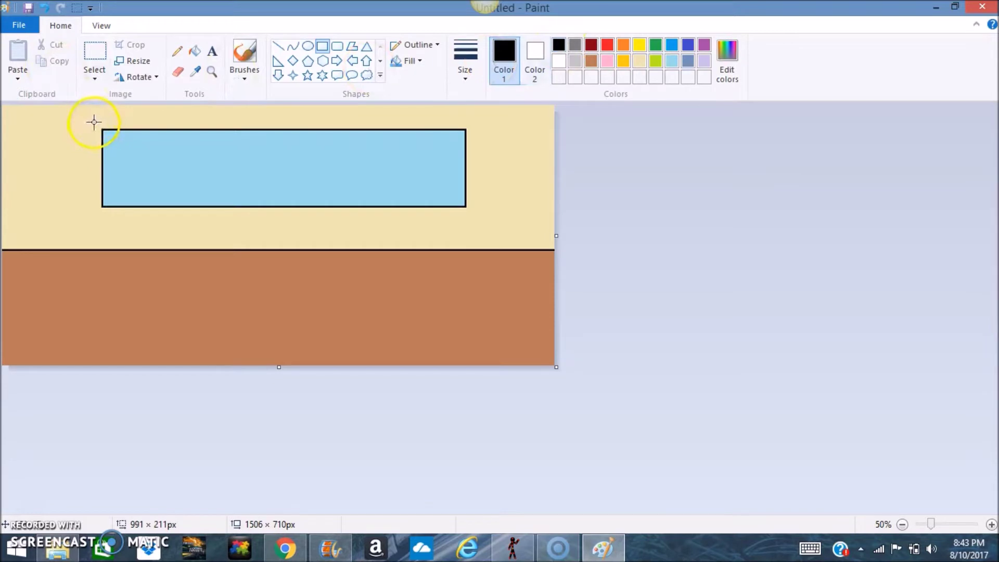
drag(95, 123, 470, 214)
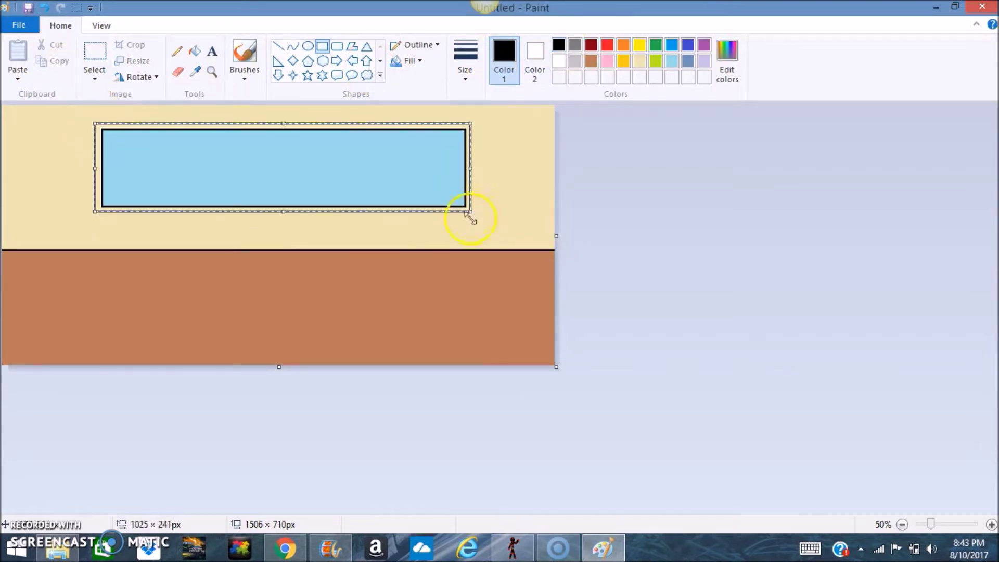
click(728, 257)
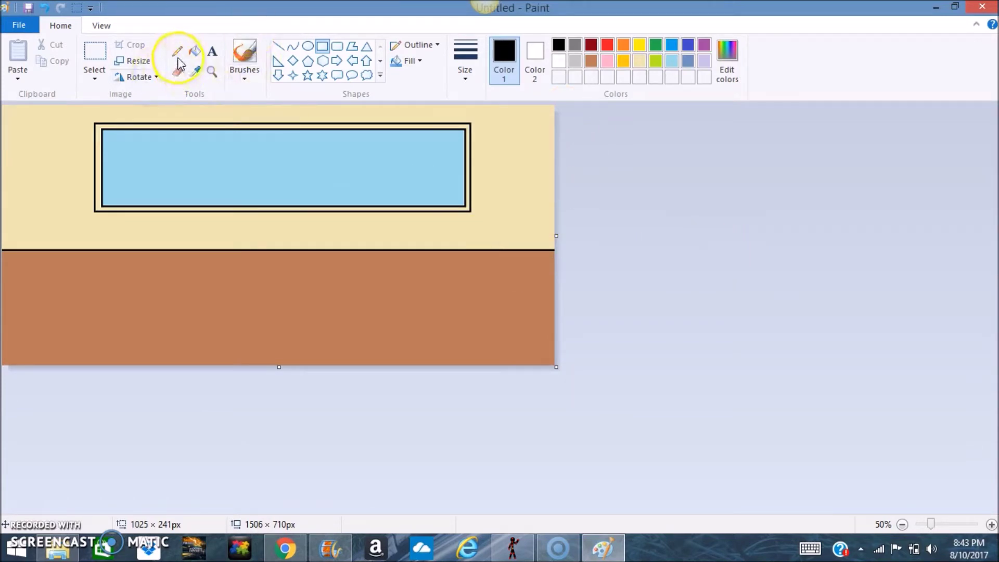
Save the picture as a PNG named background in the training folder on the Desktop
click(33, 30)
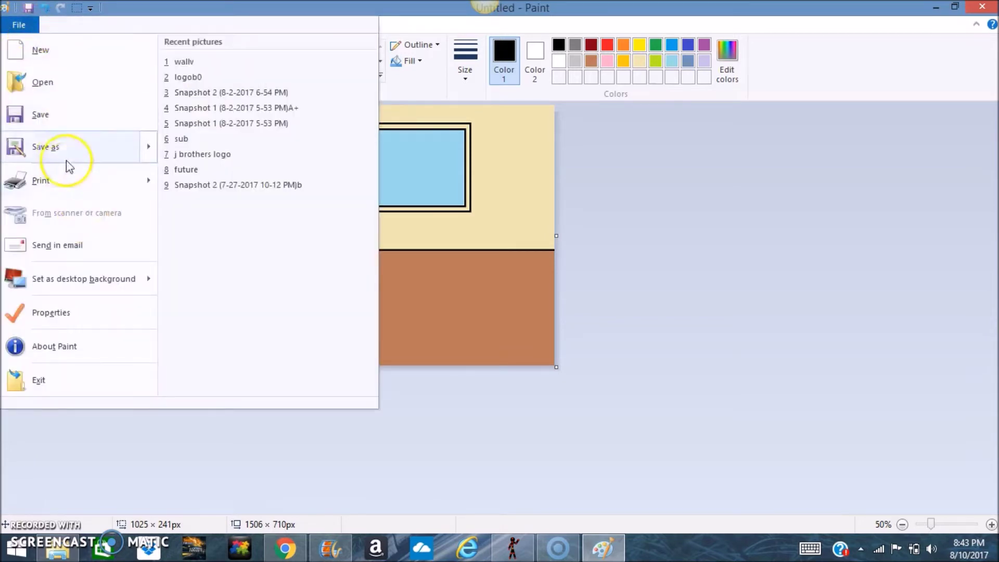
mouse_move(72, 151)
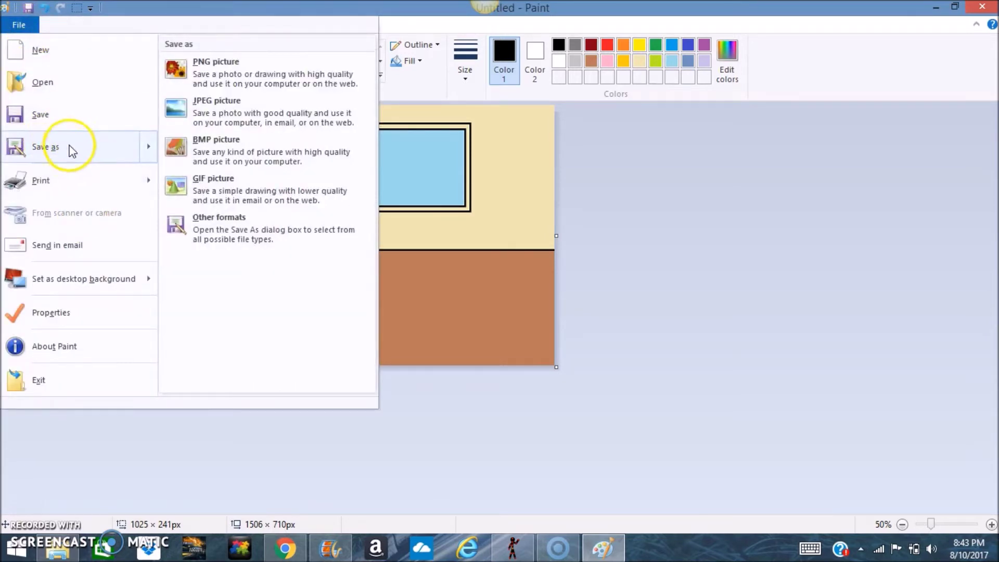
click(67, 149)
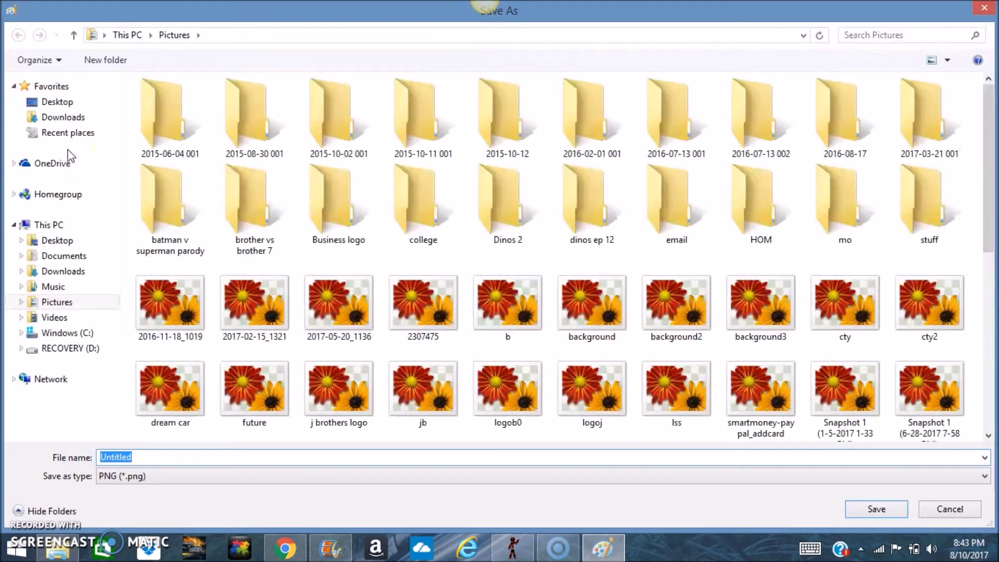
click(79, 240)
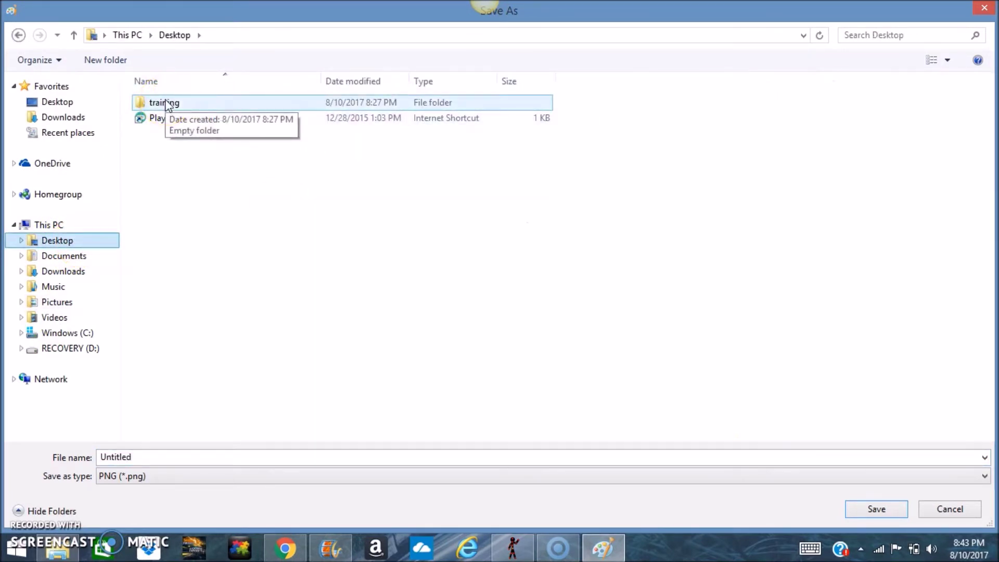
click(189, 104)
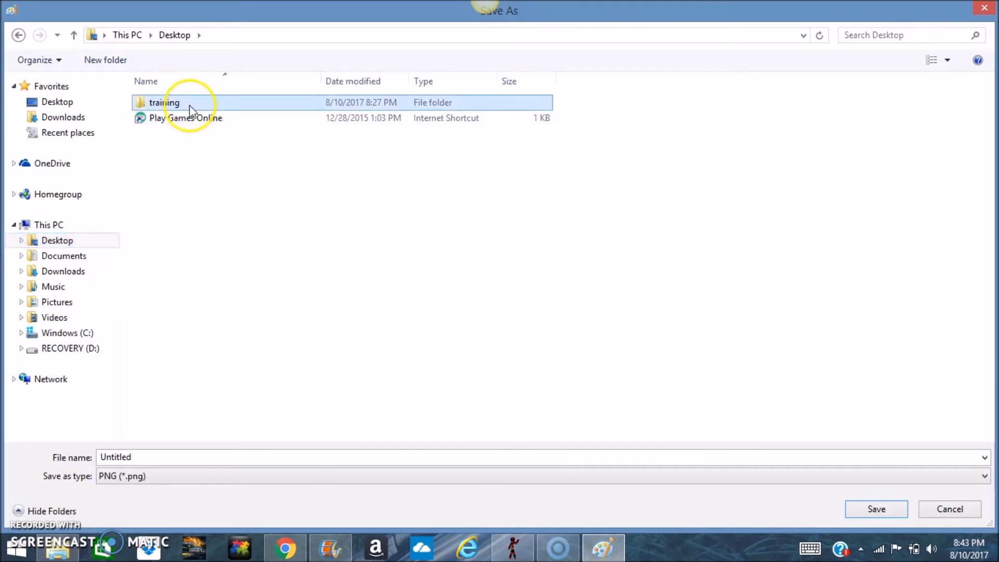
double_click(190, 104)
click(170, 457)
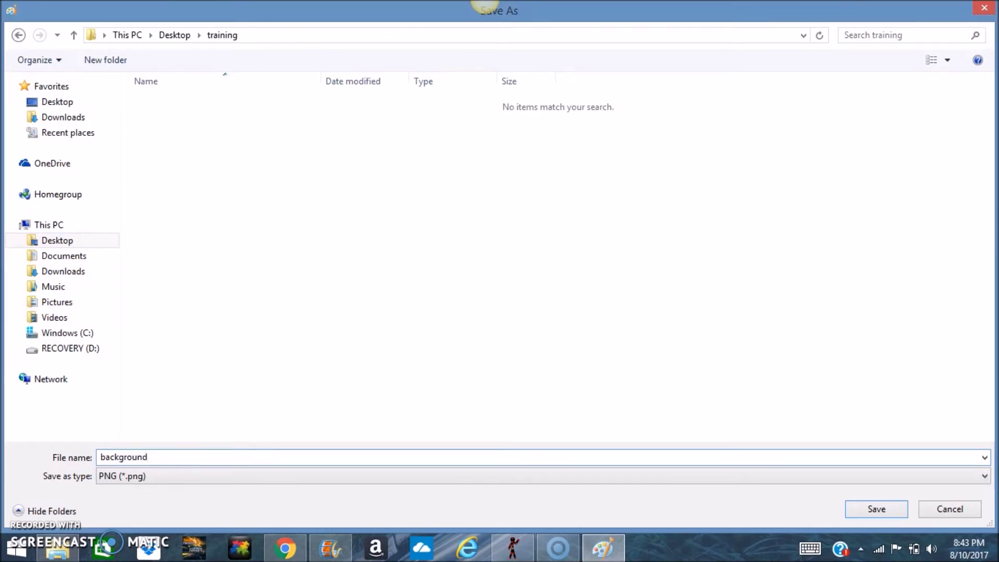
key(Return)
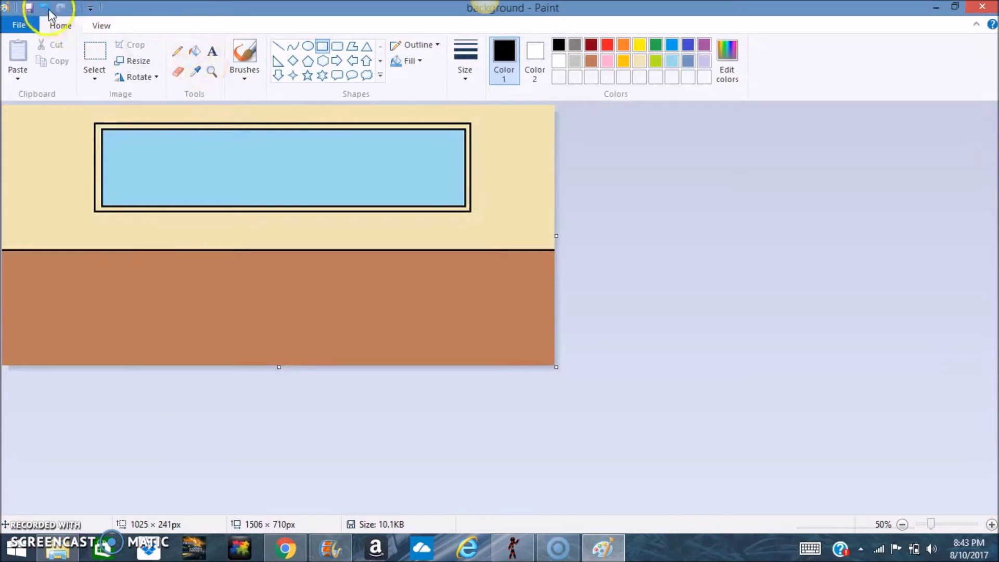
click(95, 77)
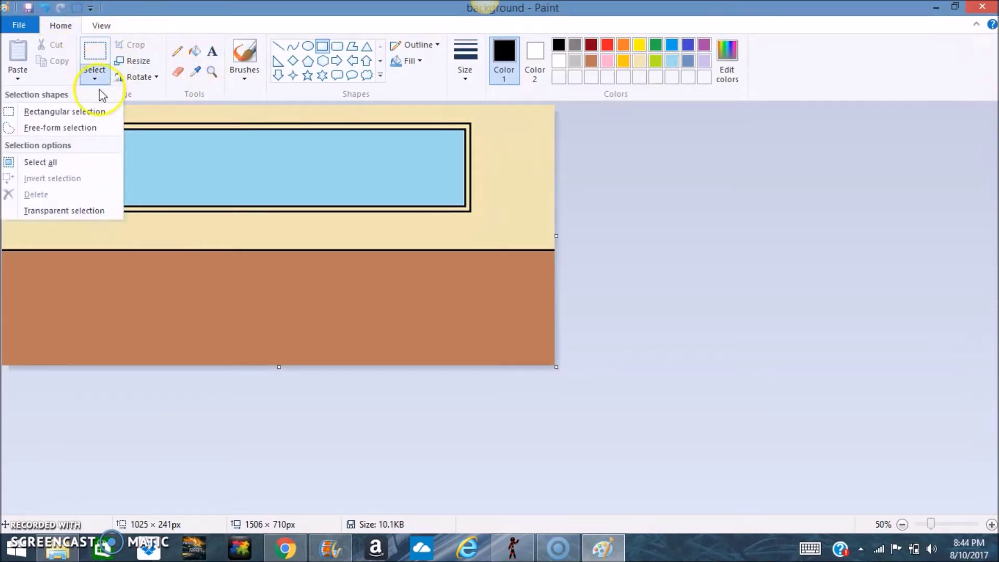
click(21, 25)
click(535, 213)
Create a new blank picture and resize its canvas to about 1172 × 808 px
click(32, 25)
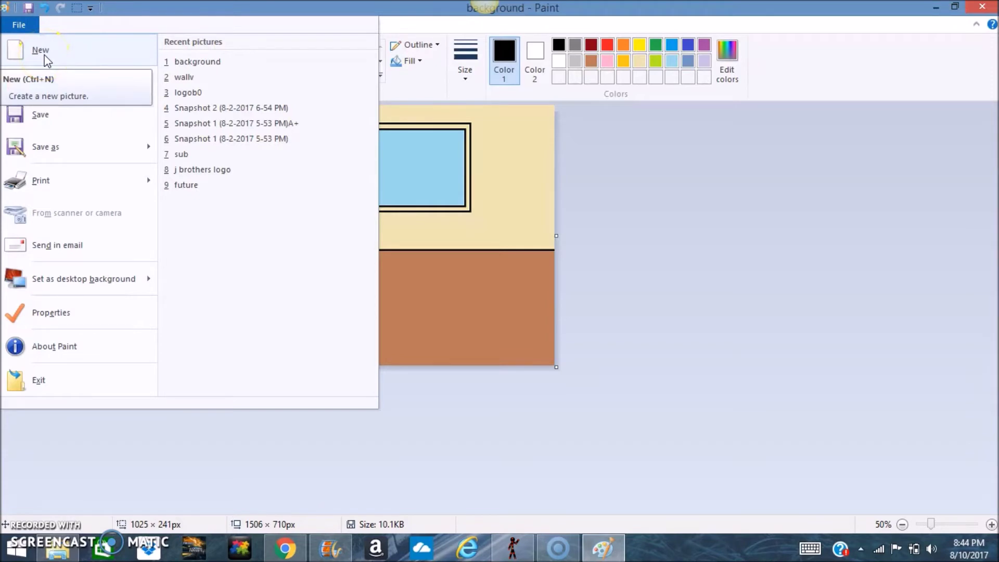
click(41, 50)
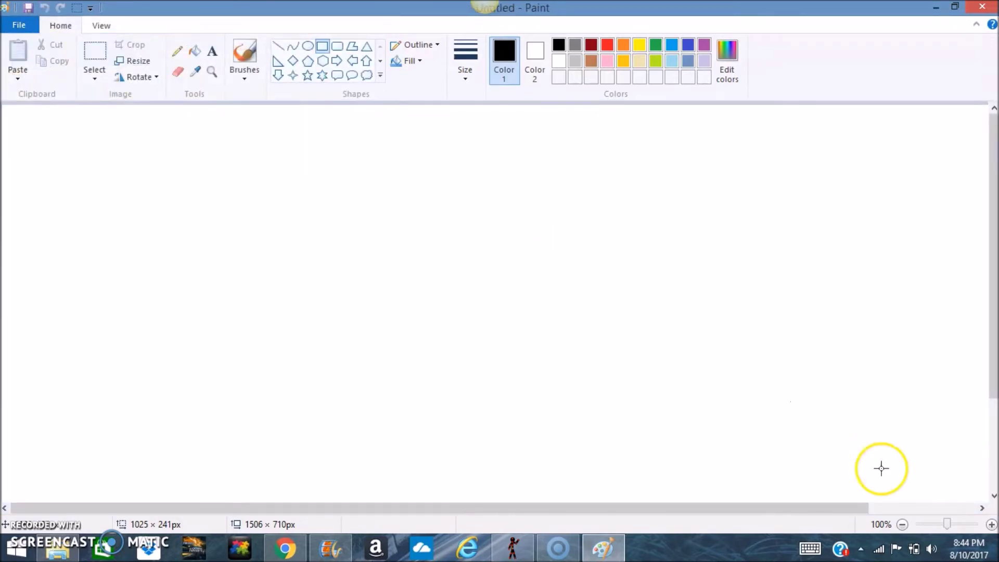
click(902, 524)
drag(562, 369, 433, 401)
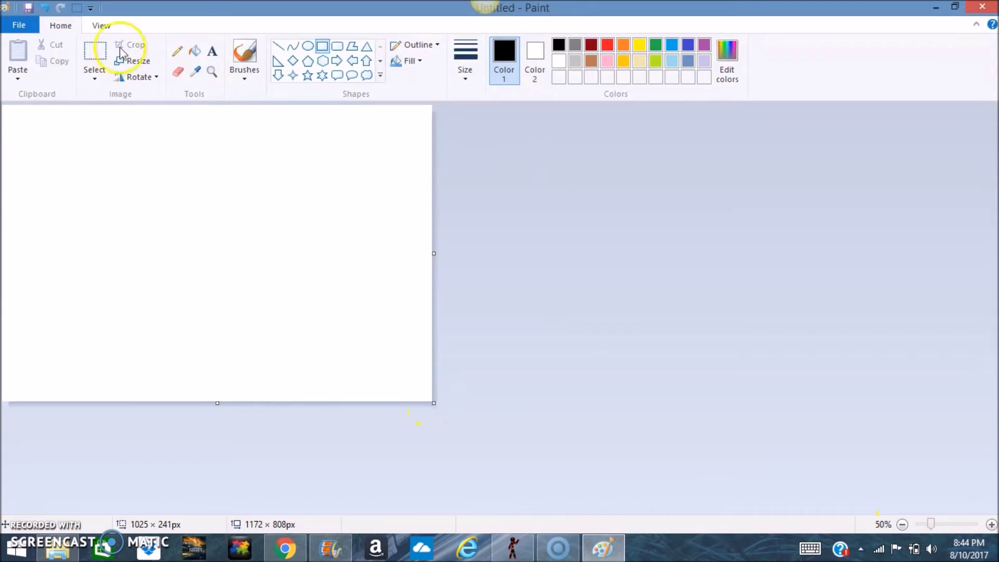
Draw a black ellipse about 297 × 265 px as the head, with a rectangle about 81 × 135 px centered beneath it as the neck
click(179, 50)
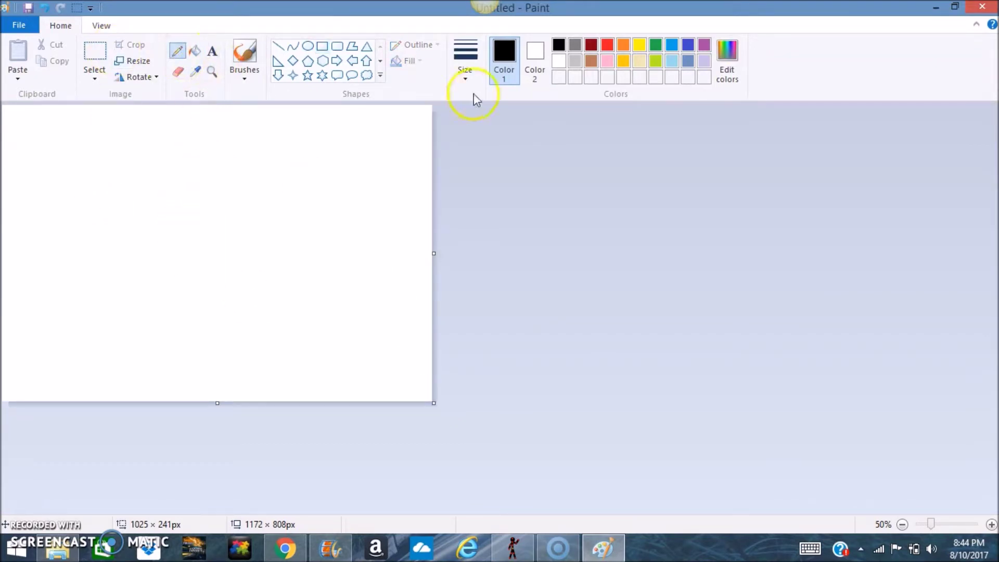
click(308, 46)
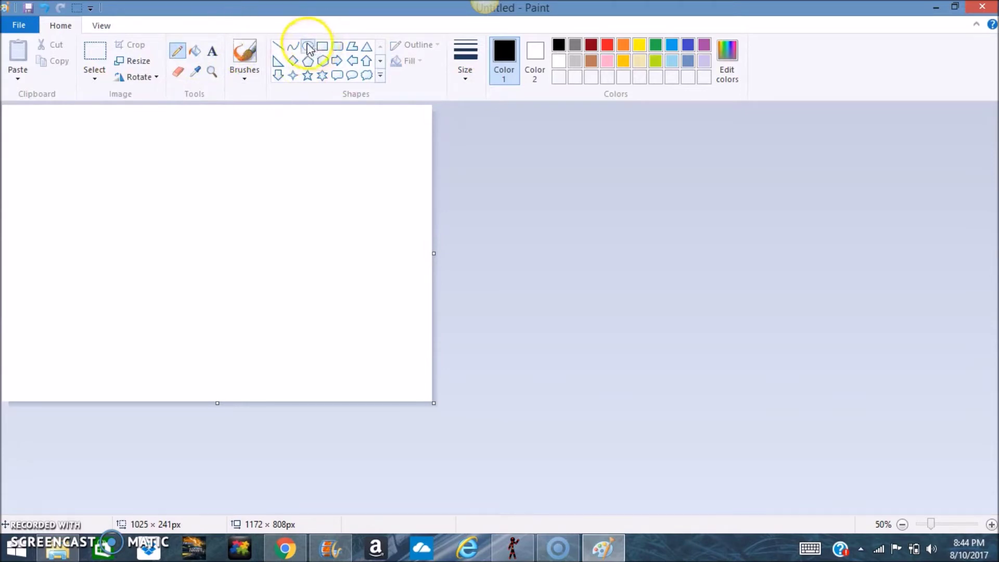
drag(154, 216, 265, 312)
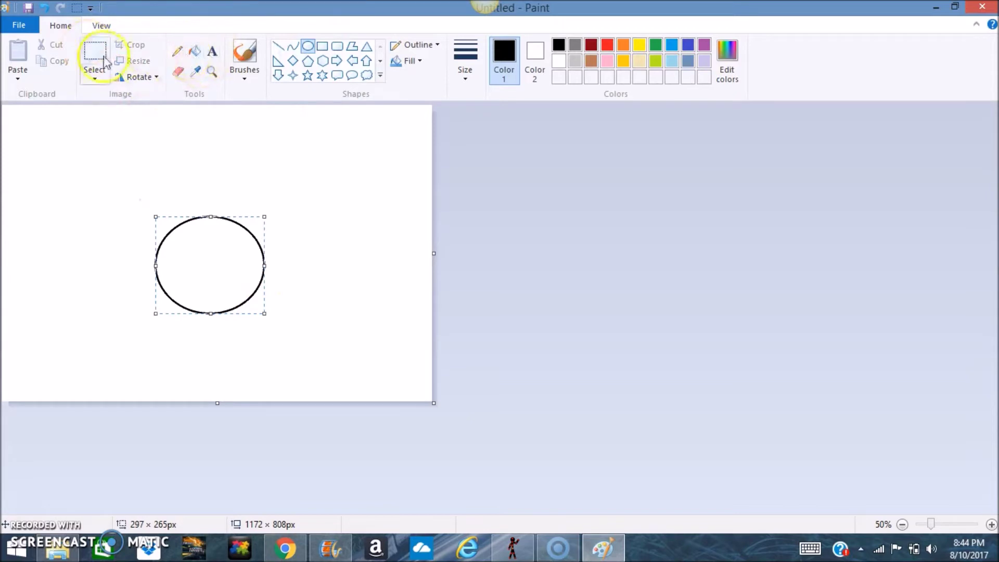
drag(198, 247, 179, 191)
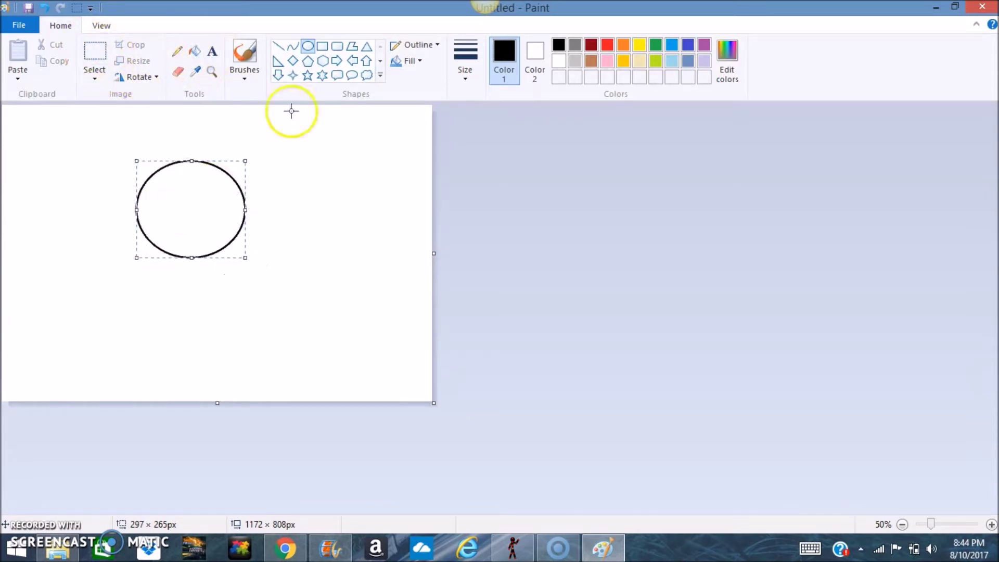
drag(172, 255, 202, 305)
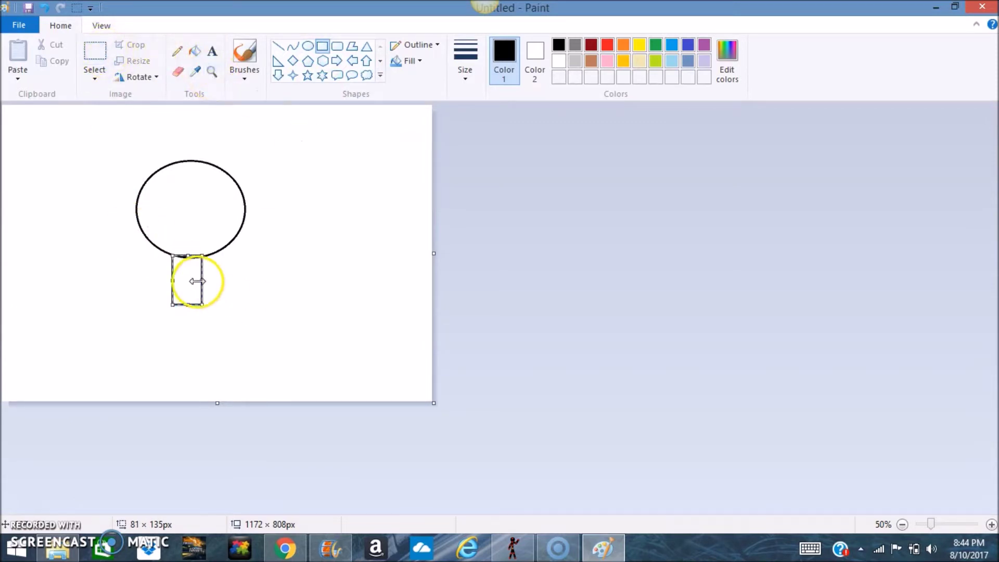
drag(187, 279, 196, 283)
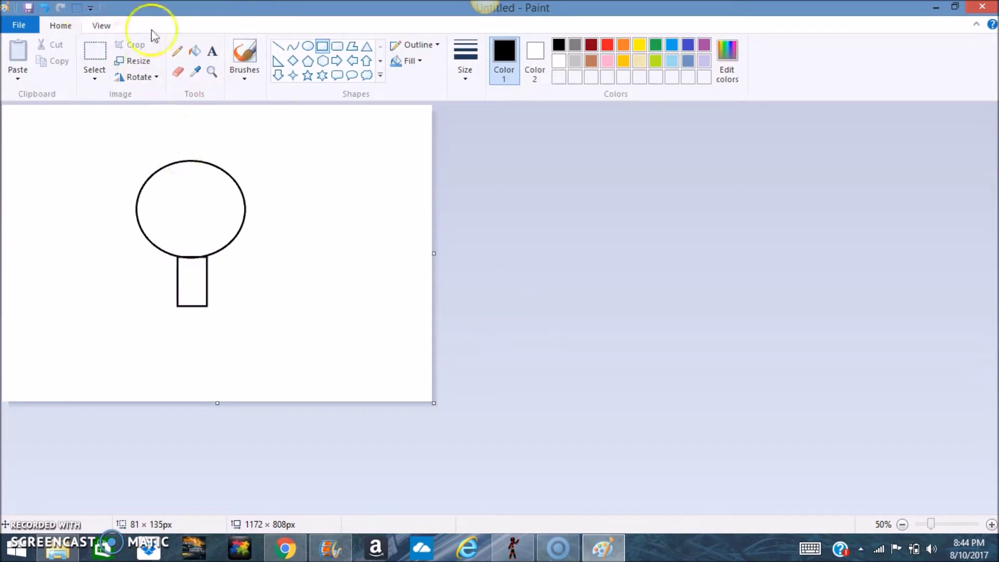
Brush thick black shoulder and outer arm outlines from both sides of the neck's base down to the canvas's lower edge
click(177, 50)
mouse_move(178, 299)
mouse_down()
mouse_move(144, 299)
mouse_move(101, 326)
mouse_move(71, 422)
mouse_up()
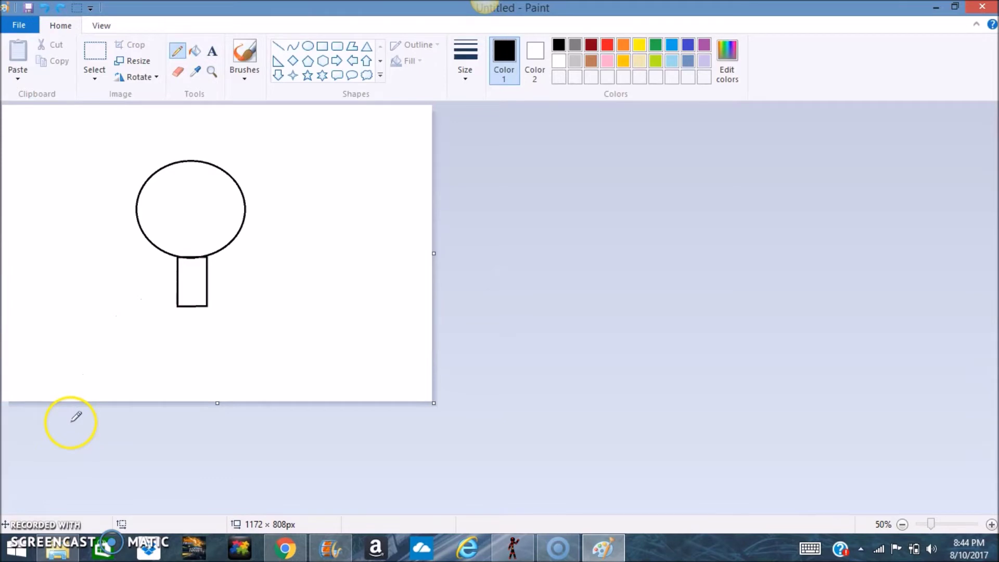
click(245, 55)
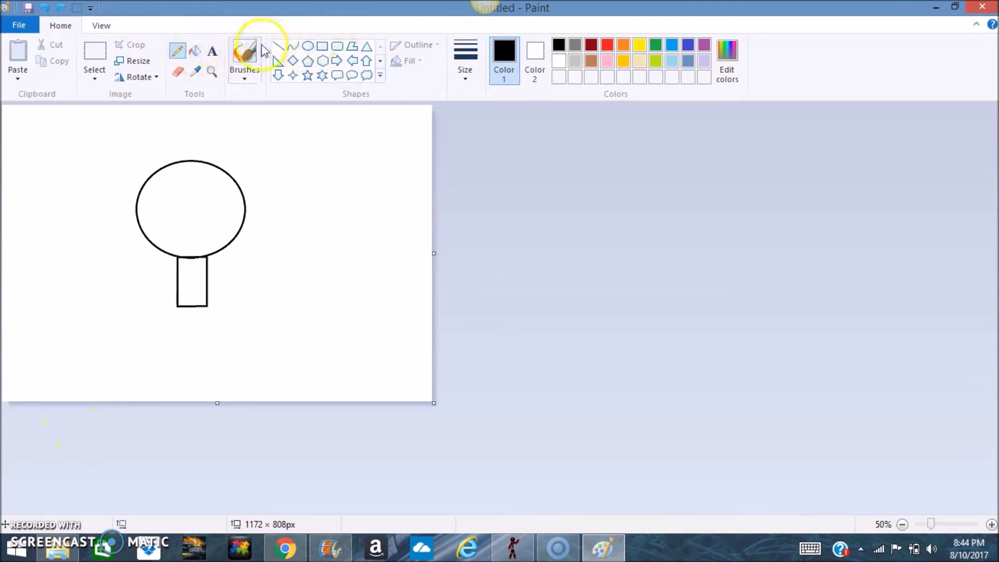
click(473, 64)
click(423, 172)
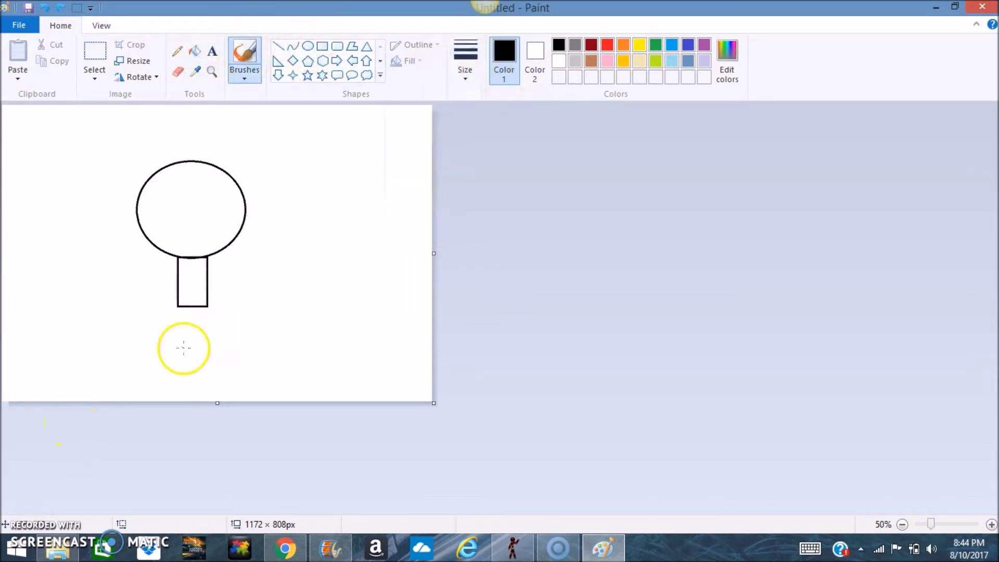
mouse_move(208, 301)
mouse_down()
mouse_move(240, 316)
mouse_move(274, 417)
mouse_up()
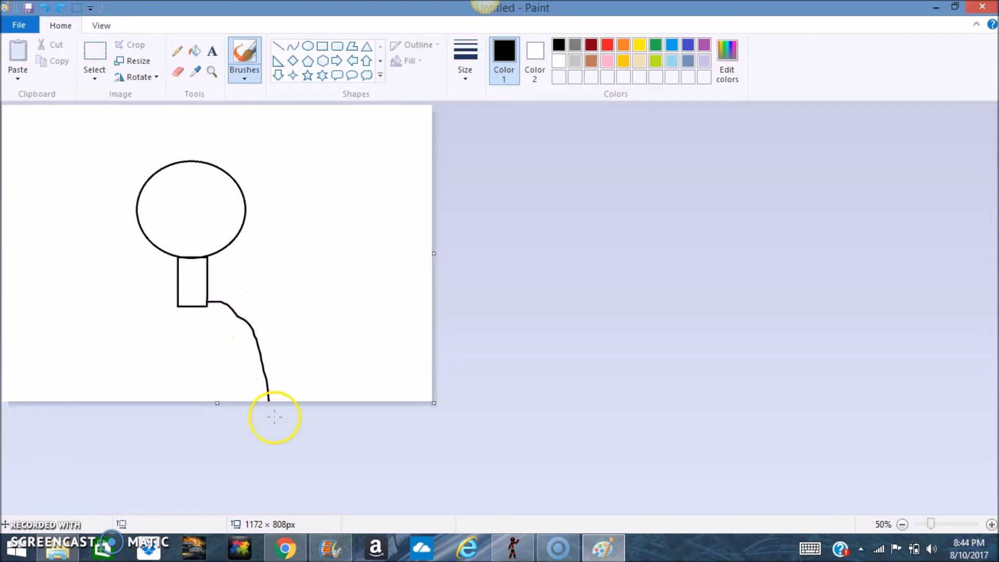
mouse_move(177, 299)
mouse_down()
mouse_move(137, 325)
mouse_move(118, 419)
mouse_up()
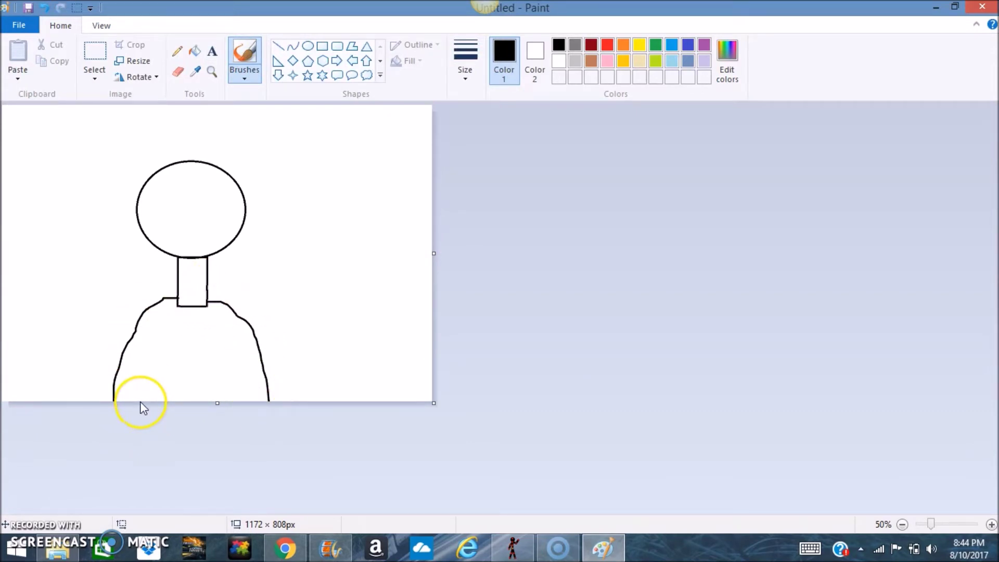
Brush the inner arm and torso side lines on both sides so that the arms separate from the body
mouse_move(149, 377)
mouse_down()
mouse_move(152, 355)
mouse_move(156, 400)
mouse_up()
drag(230, 354, 231, 401)
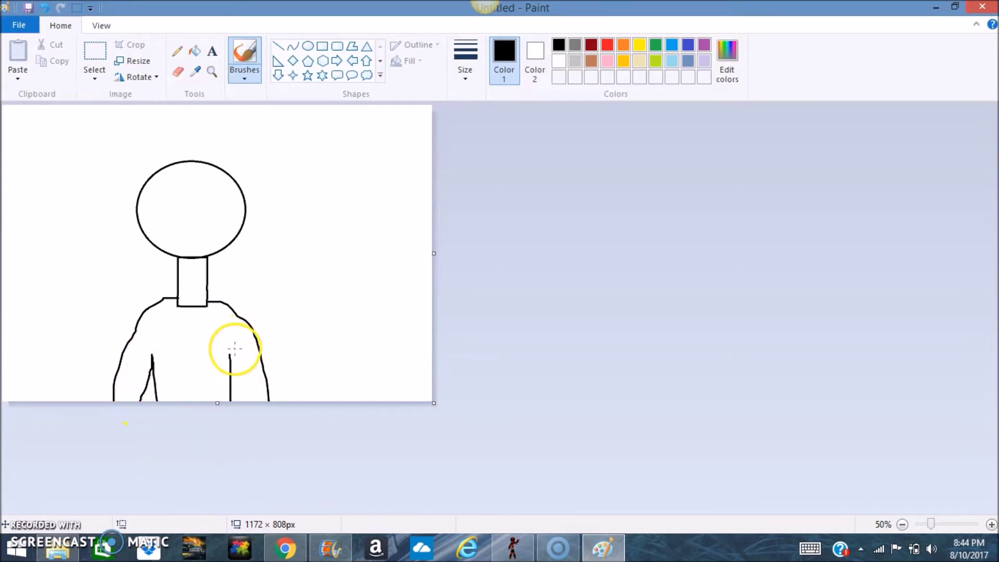
drag(231, 355, 267, 437)
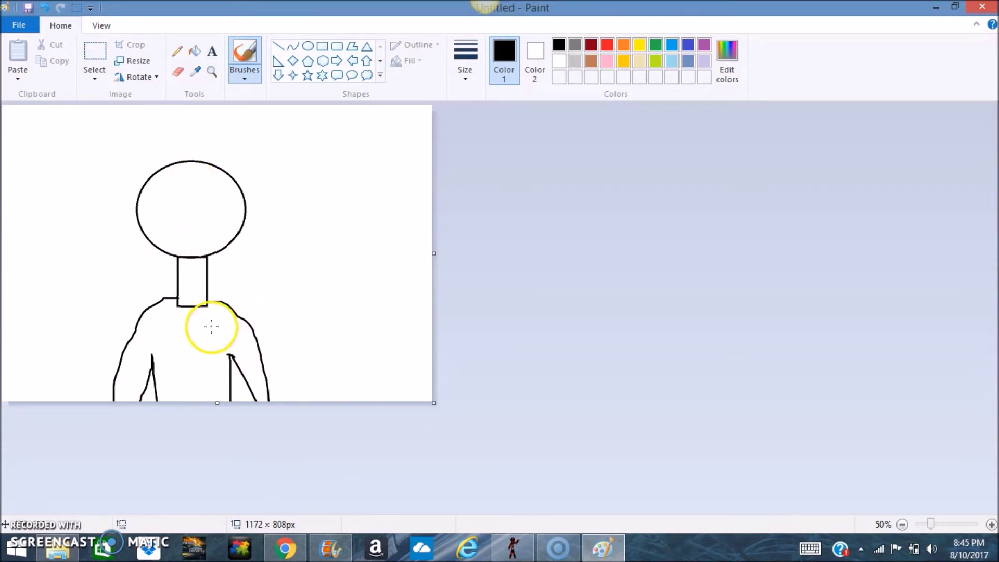
Fill the torso and arms with indigo, and the head and neck with brown
click(193, 52)
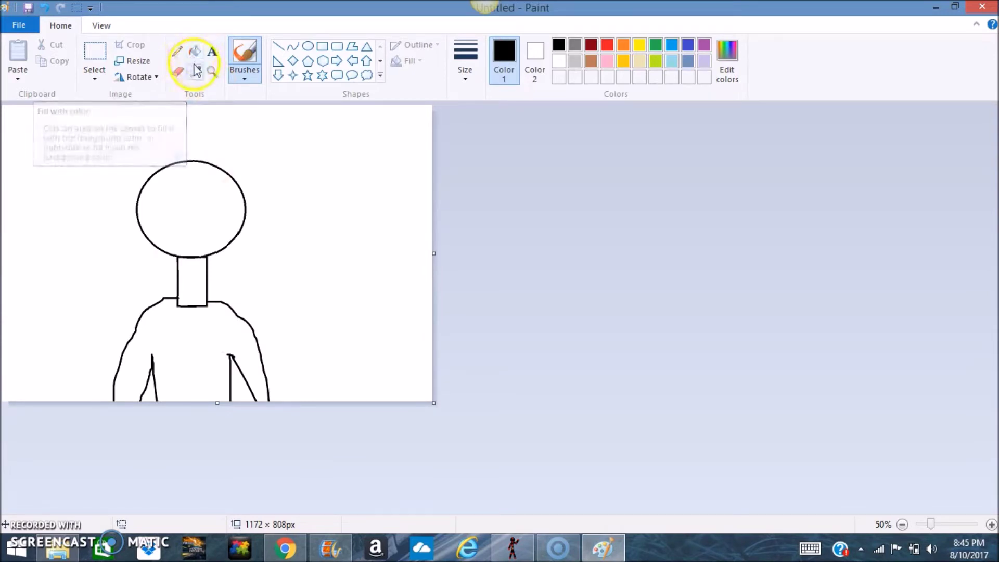
click(193, 51)
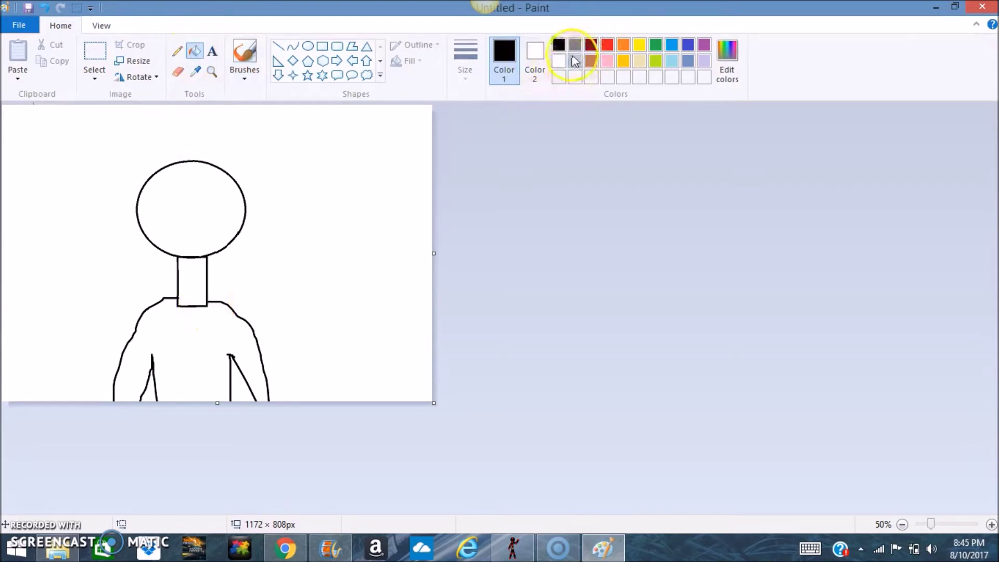
click(592, 66)
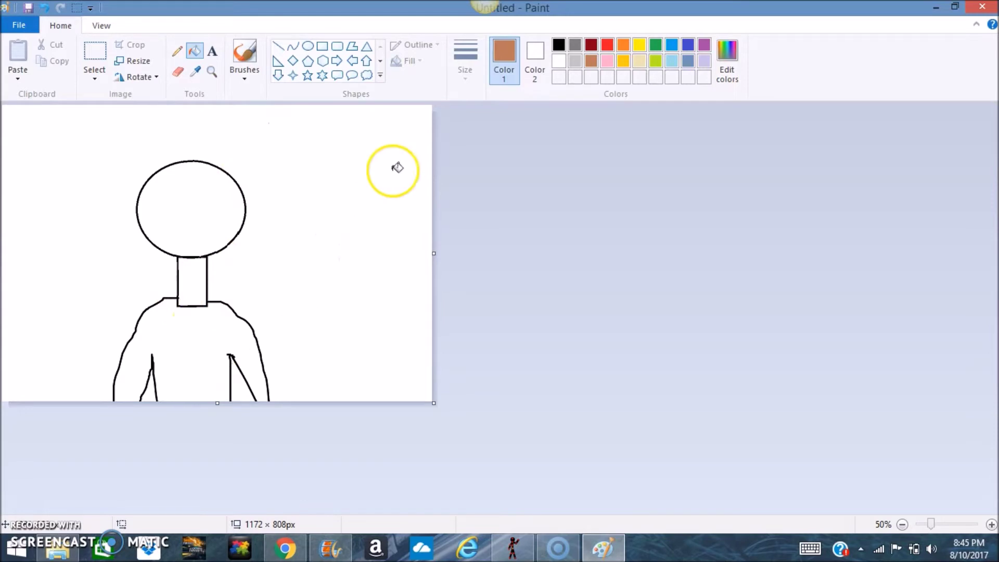
click(689, 48)
click(196, 338)
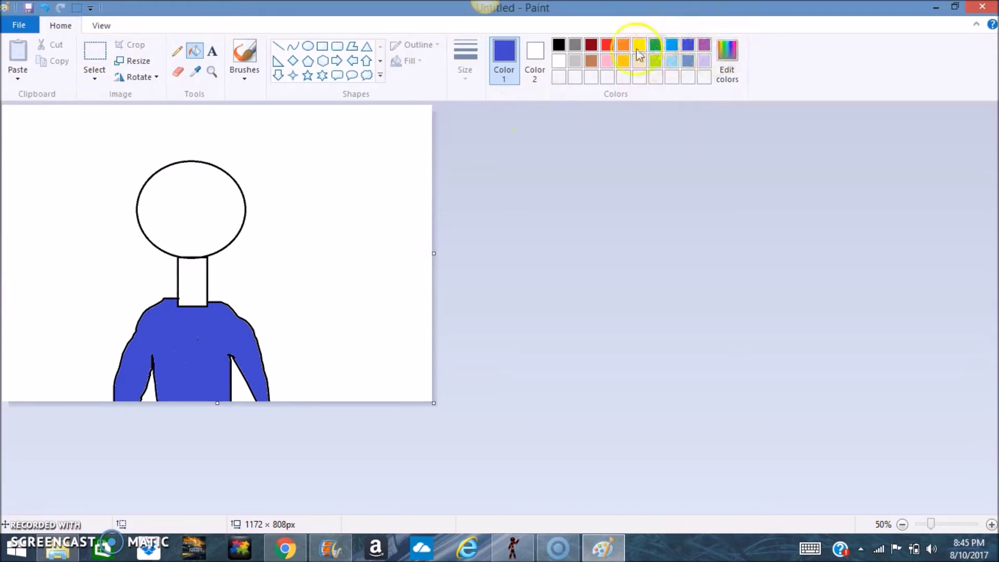
click(208, 189)
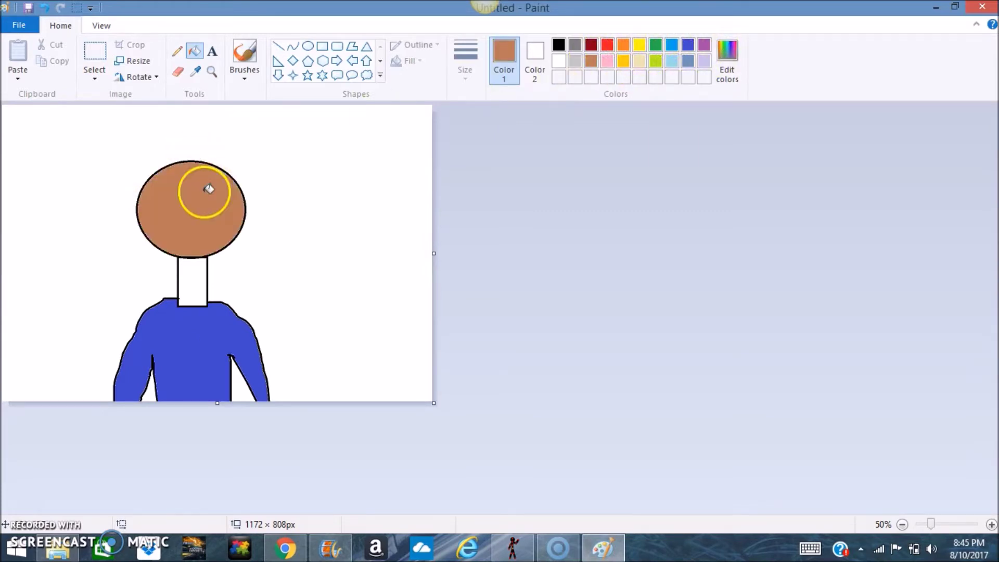
click(196, 276)
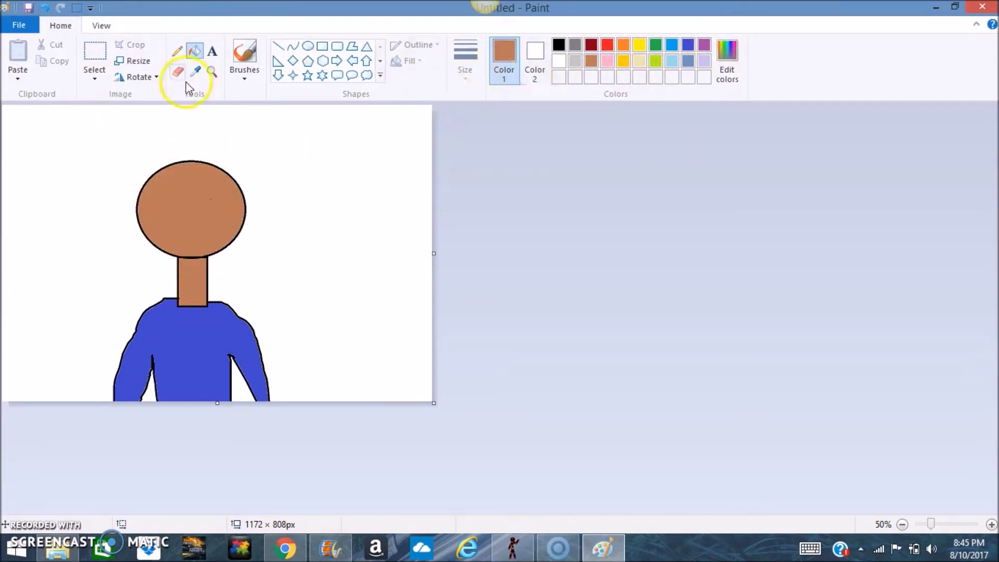
Draw a spiky black hair outline over the head from one side to the other with the Pencil tool
click(177, 51)
click(558, 45)
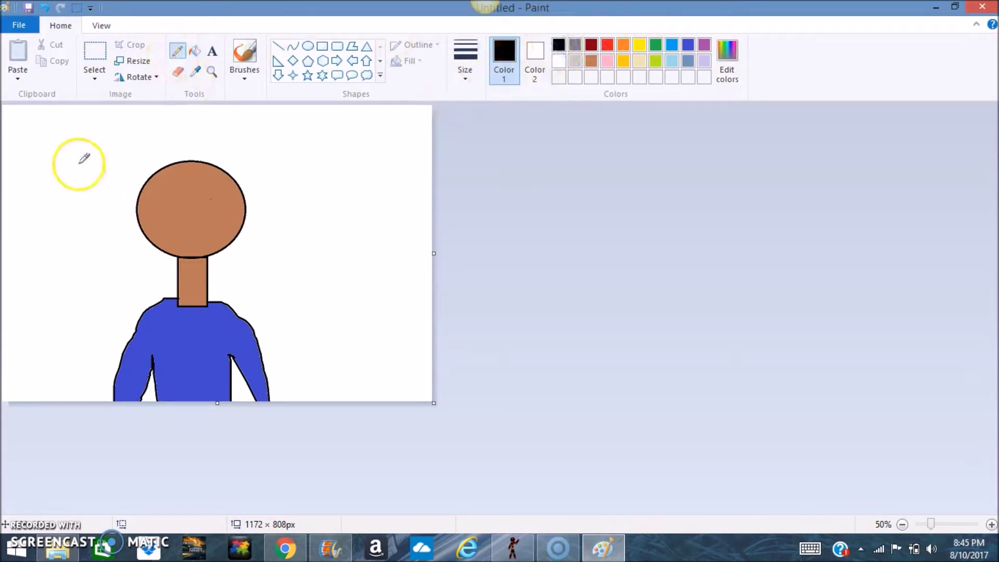
mouse_move(135, 210)
mouse_down()
mouse_move(122, 155)
mouse_move(210, 135)
mouse_move(240, 162)
mouse_move(267, 166)
mouse_move(241, 200)
mouse_up()
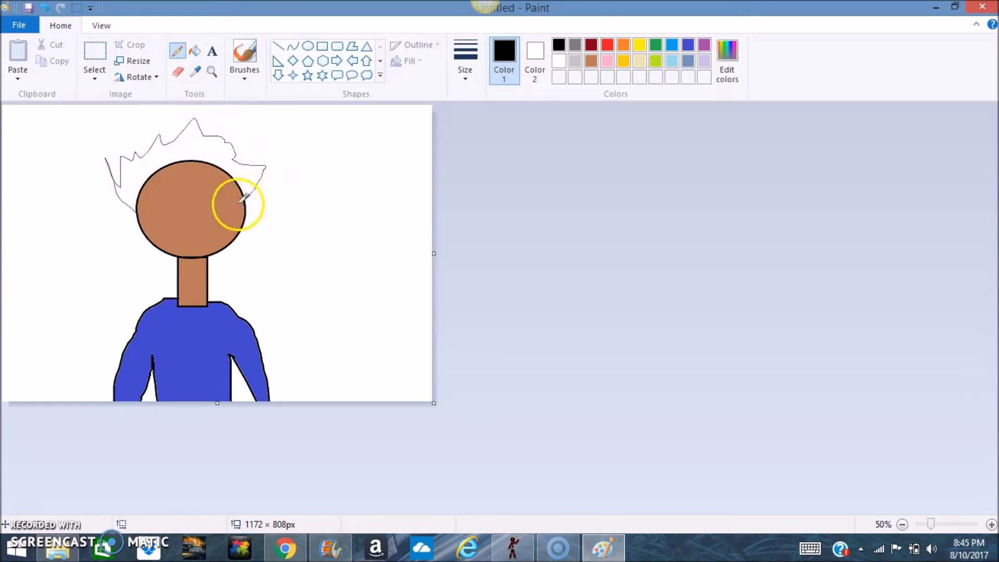
Try to fill the area inside the hair outline with black, and undo the fill
click(195, 52)
click(195, 144)
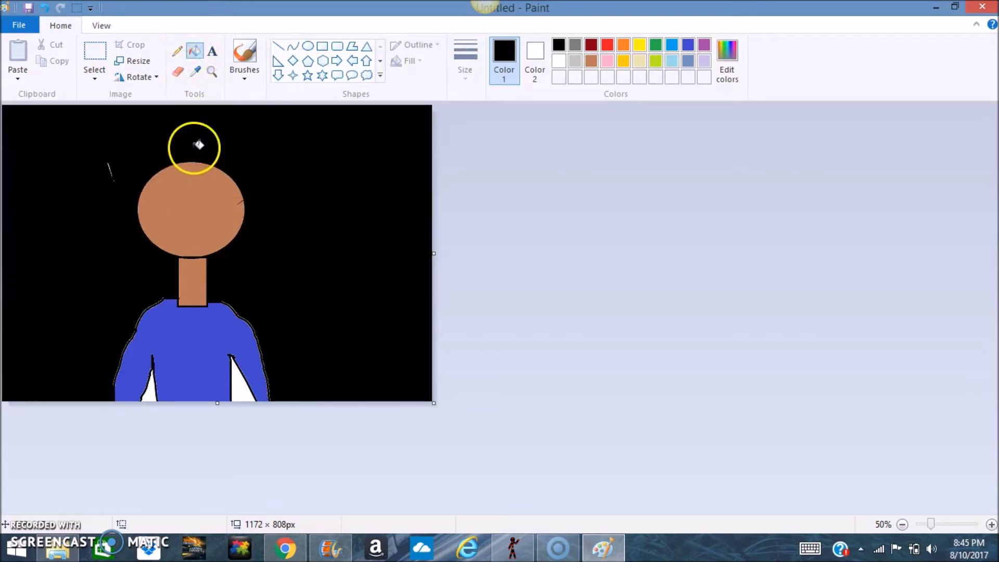
click(222, 254)
key(ctrl+z)
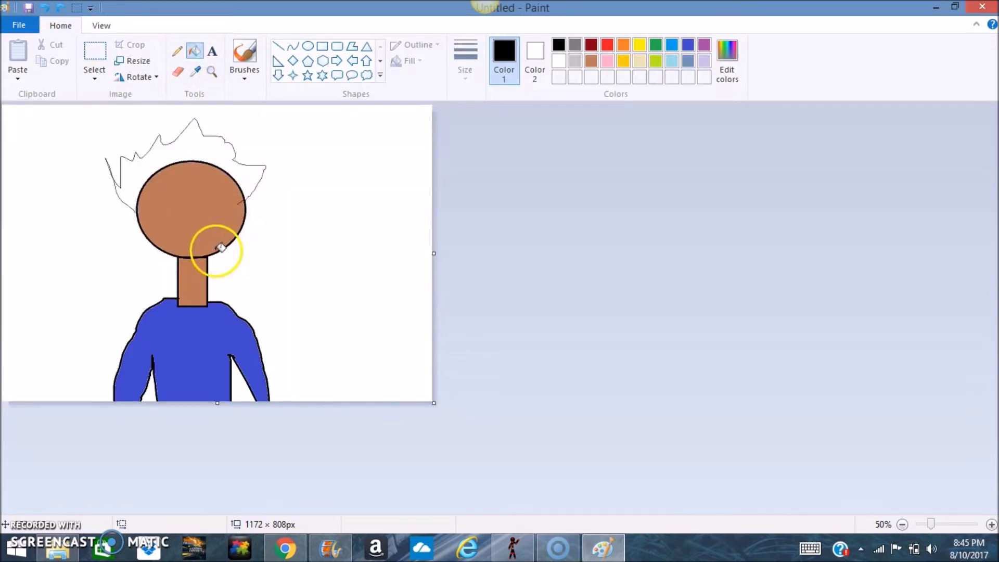
Close the gap in the hair outline beside the head with the pencil and fill the hair with black
click(176, 52)
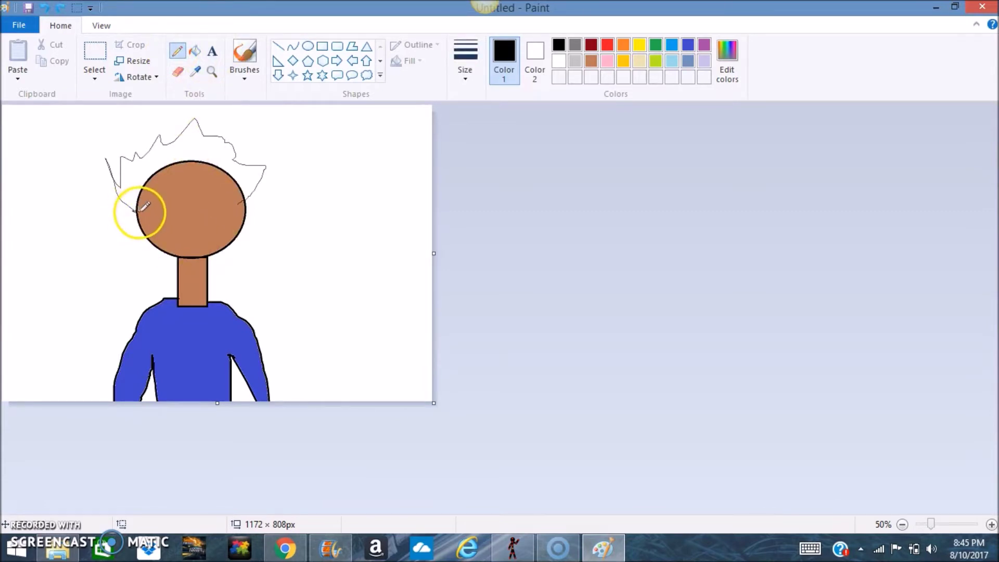
click(195, 50)
click(213, 149)
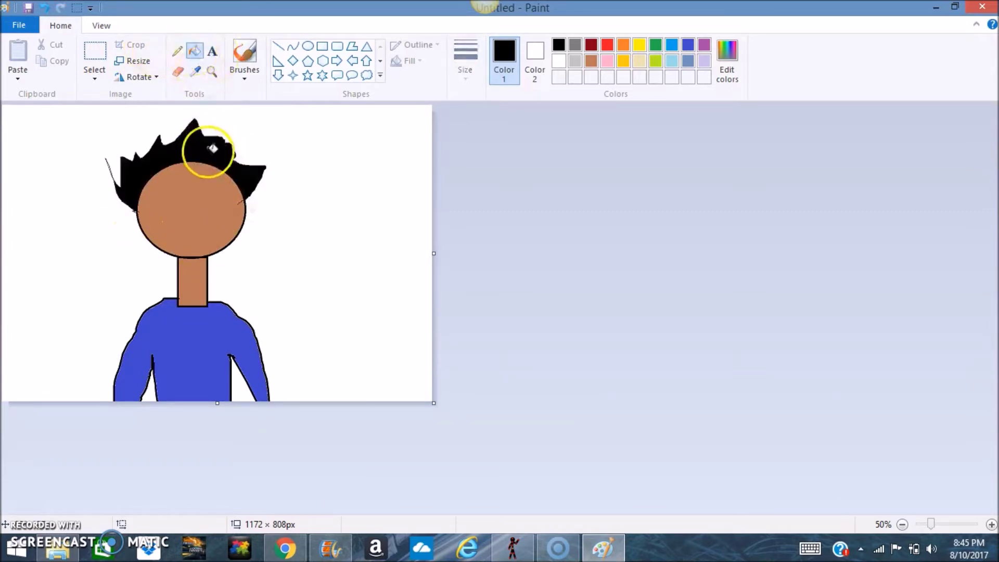
Brush two black eyebrows and two angular eye outlines on the upper half of the face
click(177, 51)
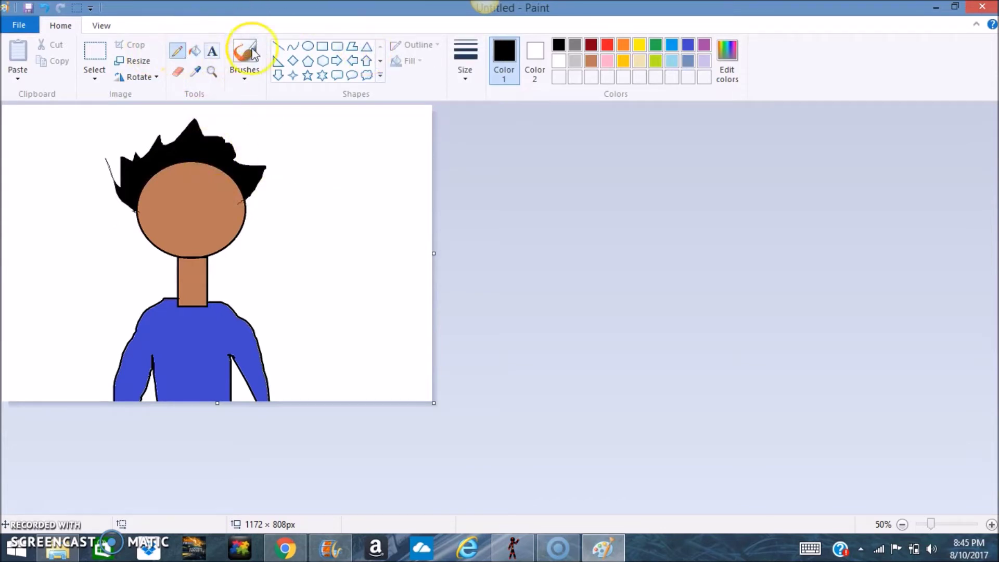
click(244, 52)
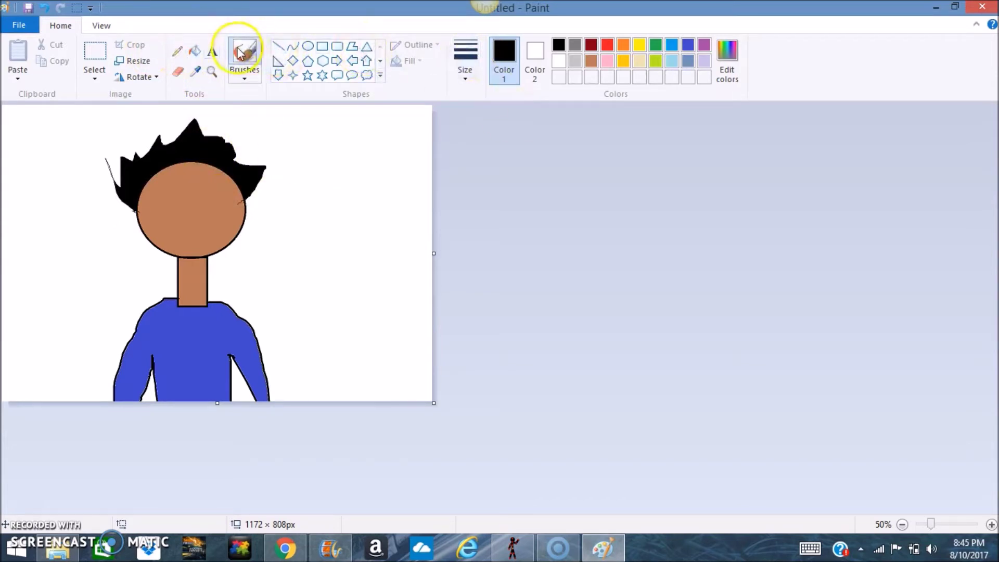
click(463, 58)
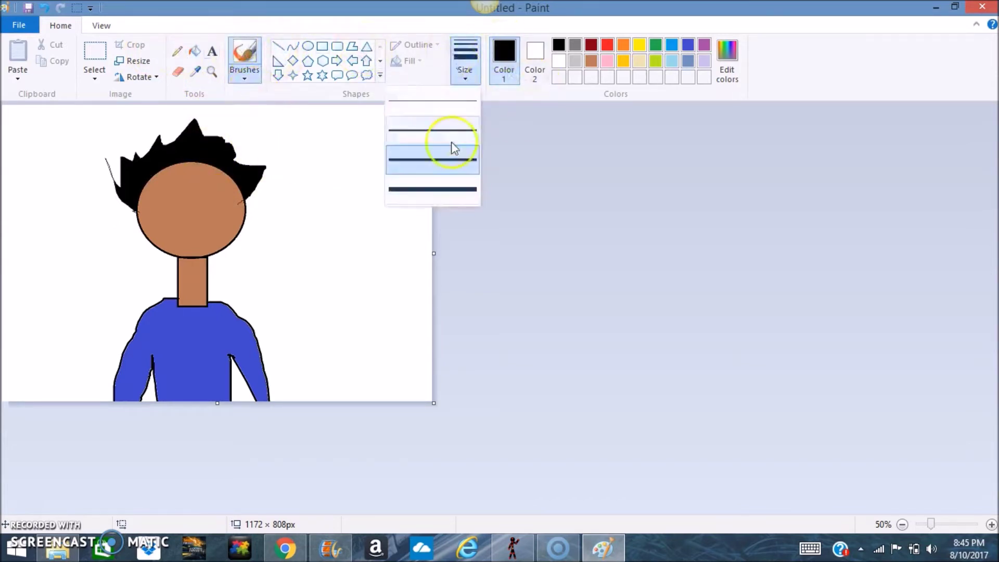
click(415, 169)
drag(159, 182, 231, 190)
mouse_move(158, 194)
mouse_down()
mouse_move(189, 207)
mouse_move(154, 194)
mouse_move(159, 206)
mouse_move(183, 212)
mouse_move(238, 199)
mouse_move(238, 209)
mouse_move(210, 198)
mouse_up()
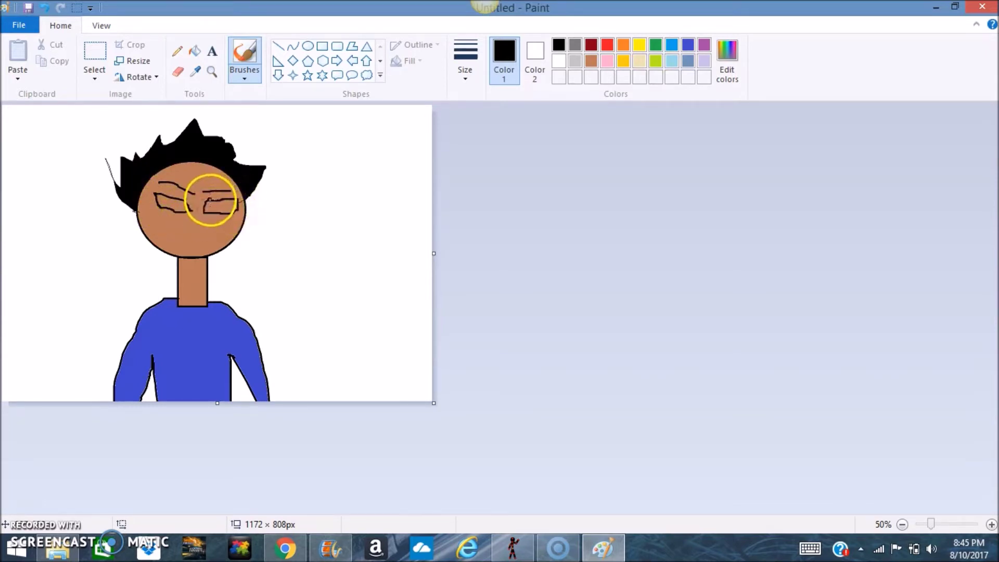
Draw an oval pupil in each eye, about 27 × 33 px and 27 × 41 px, and fill both with black
click(307, 47)
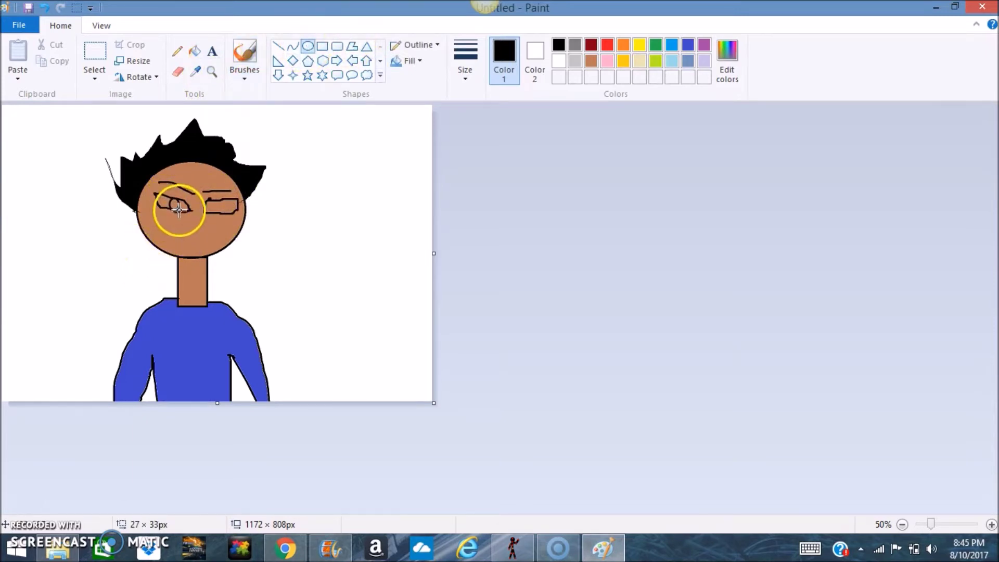
click(194, 51)
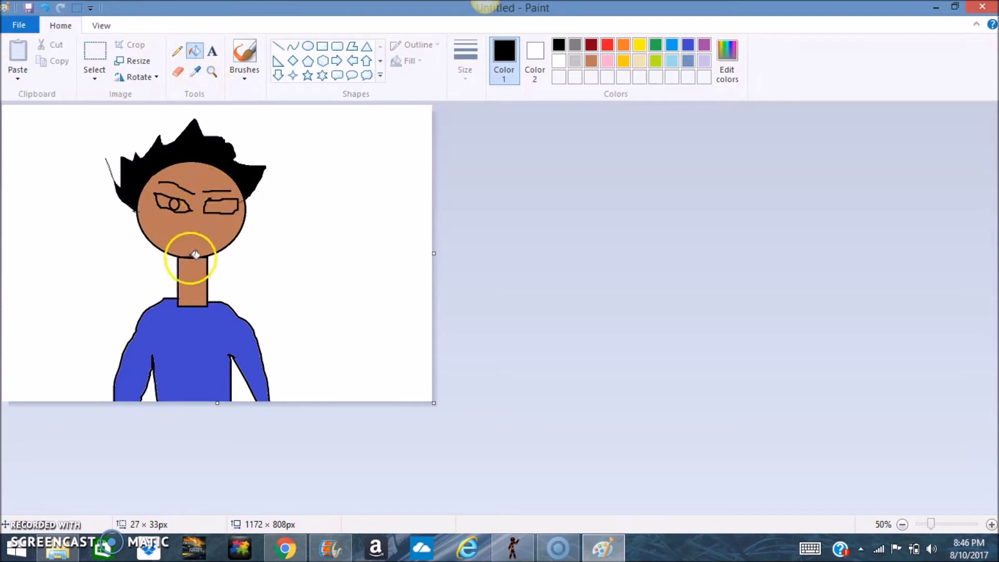
click(177, 201)
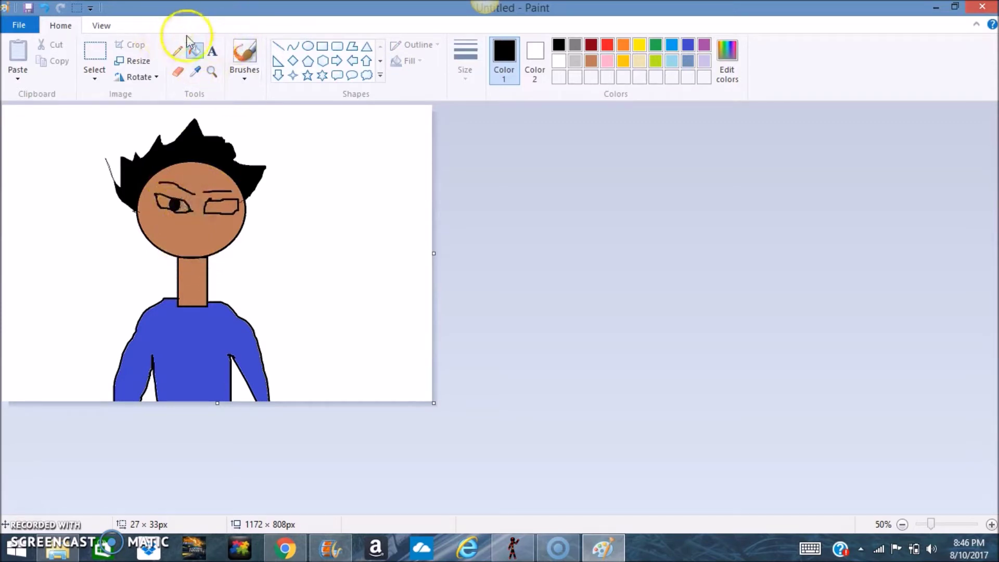
click(308, 46)
drag(215, 201, 226, 210)
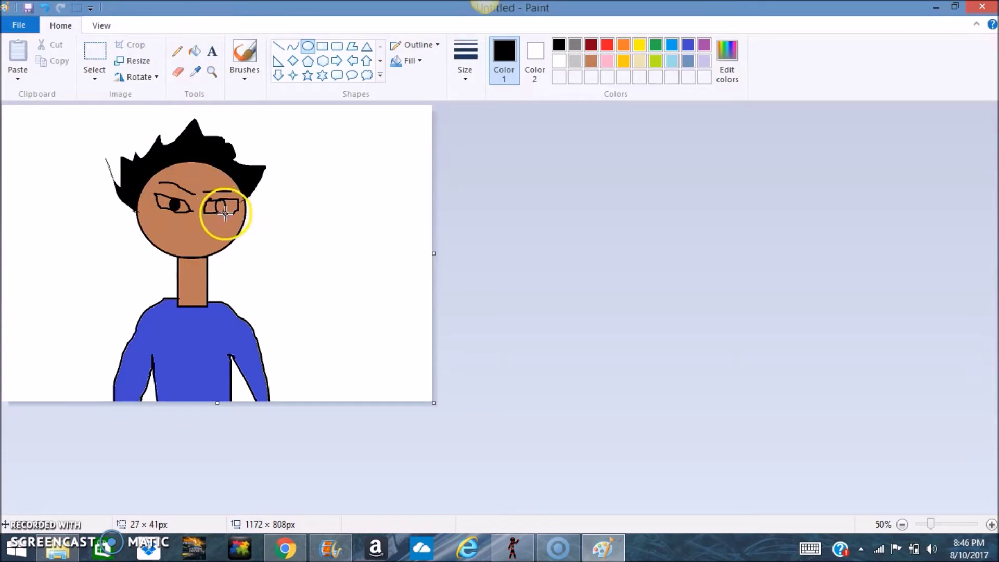
click(194, 50)
click(222, 205)
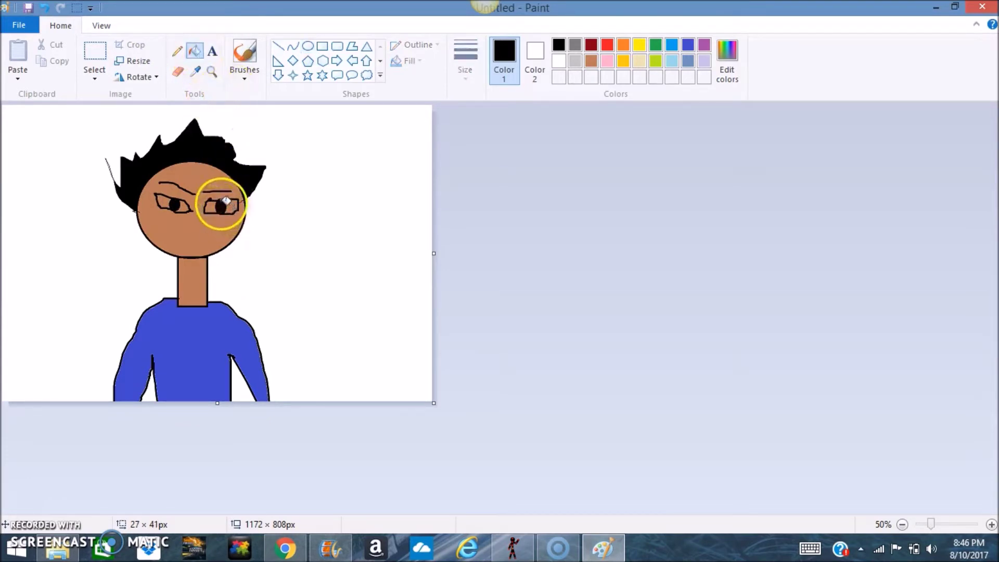
Paint a small black nose and a short straight mouth on the face using the thickest brush size
click(180, 50)
drag(198, 217, 198, 226)
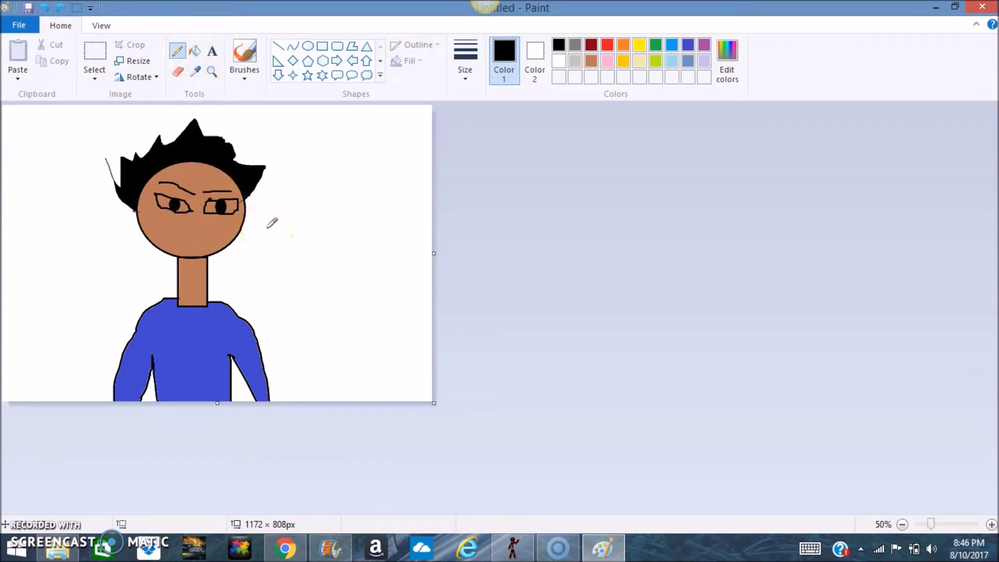
click(244, 52)
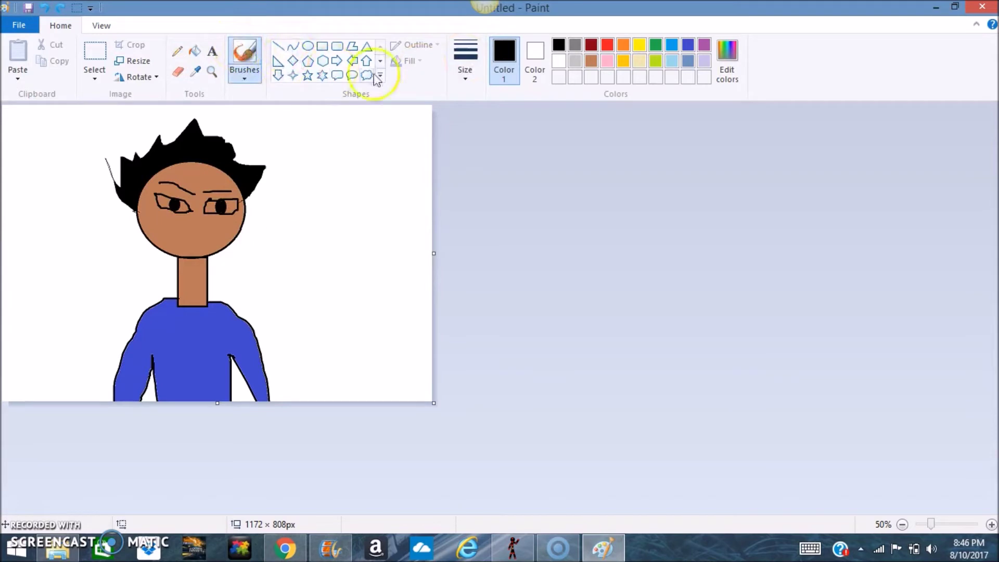
click(465, 70)
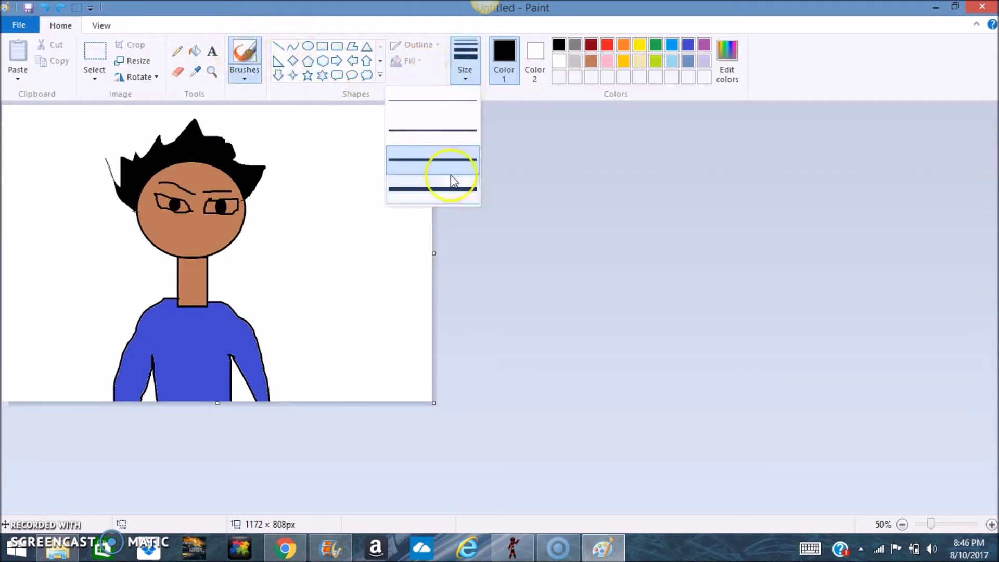
click(414, 198)
mouse_move(205, 229)
mouse_down()
mouse_move(196, 223)
mouse_move(195, 240)
mouse_up()
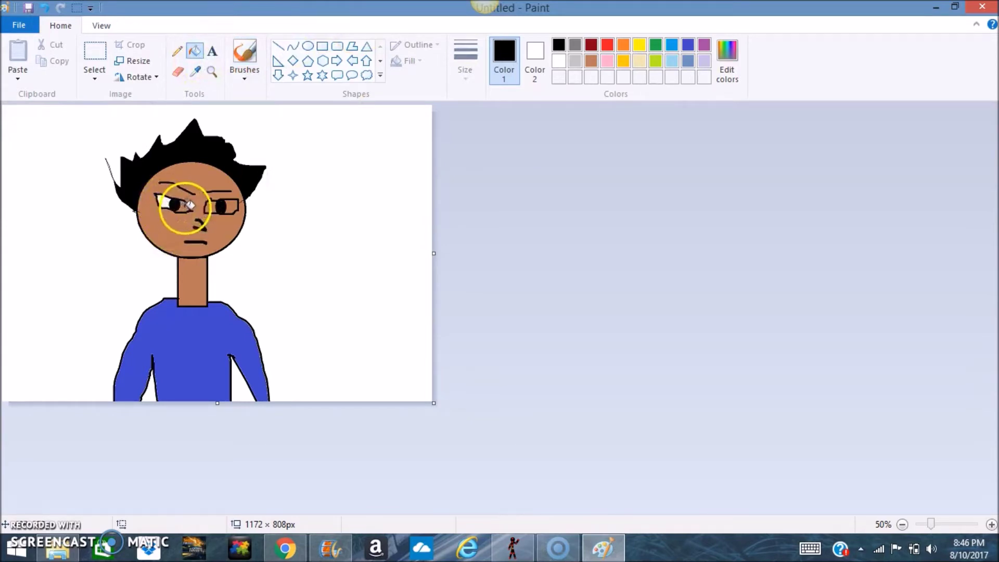
Fill the whites of both eyes, using an off-white of RGB 248, 248, 248 defined from the palette white
right_click(211, 205)
right_click(231, 206)
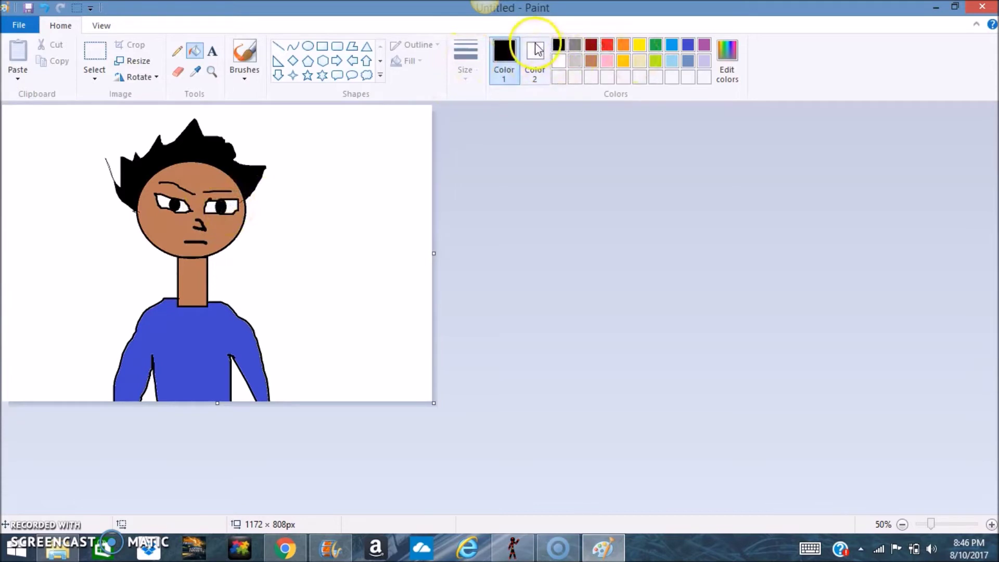
click(558, 62)
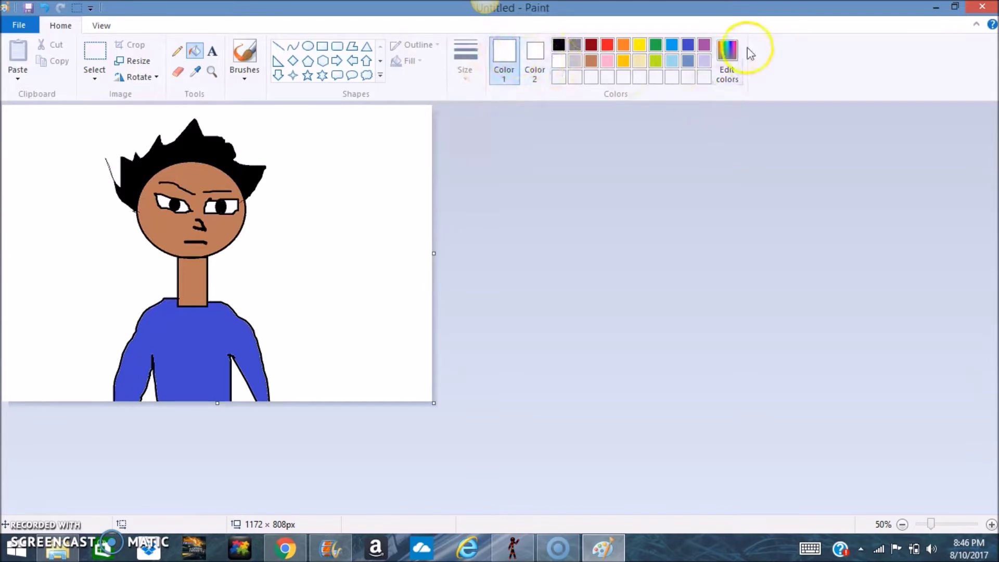
click(731, 61)
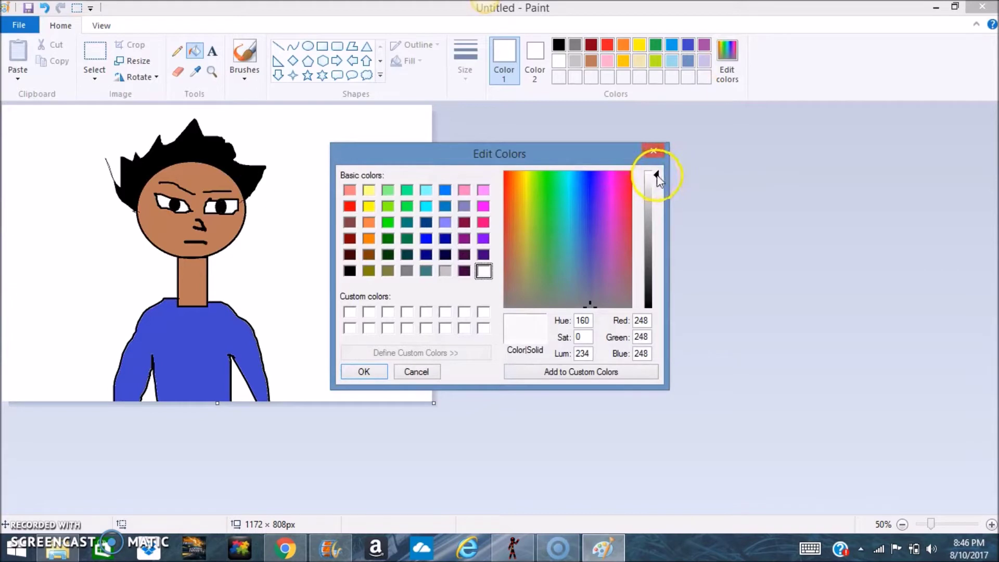
click(377, 373)
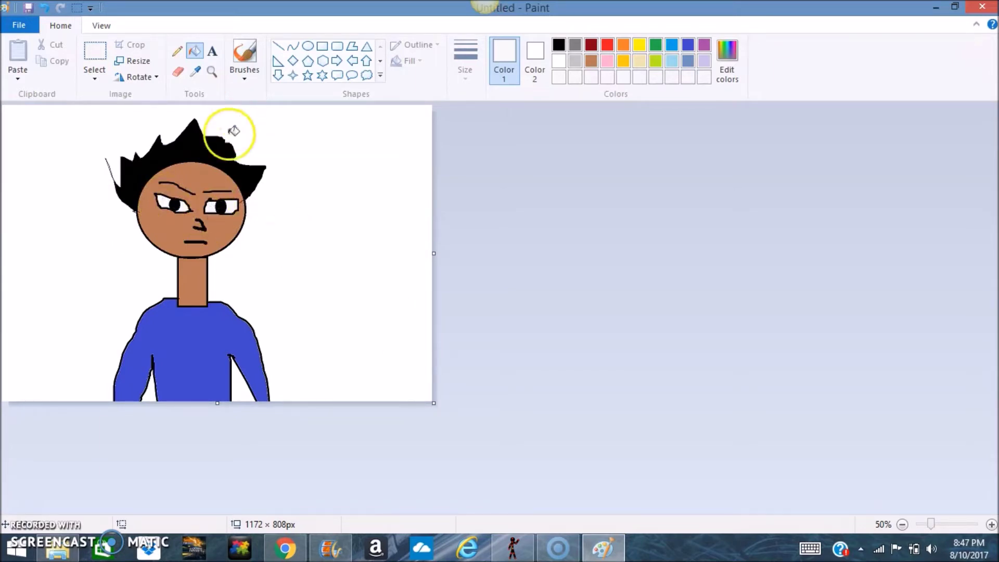
Turn on transparent selection, then select the whole character picture and copy it
click(97, 81)
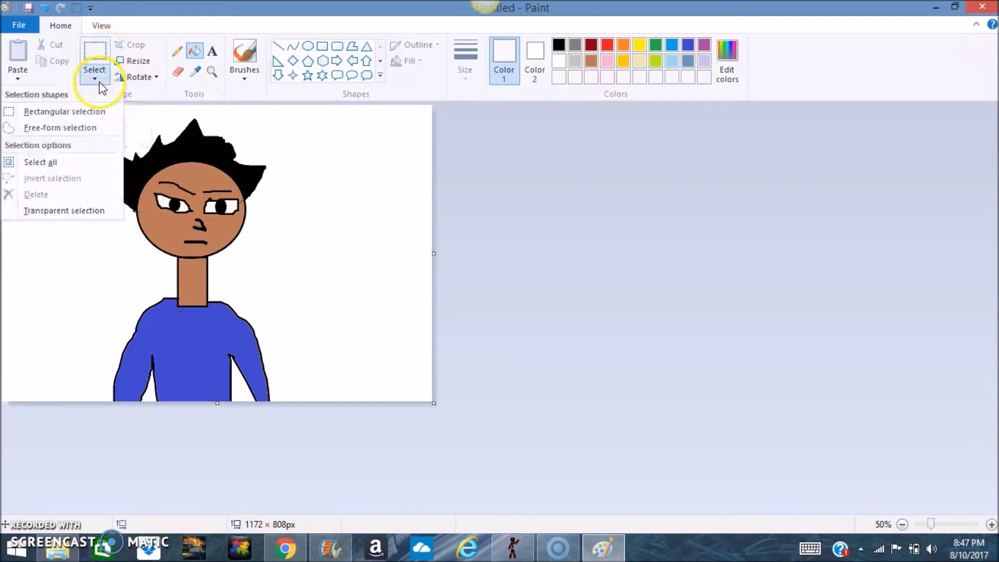
click(495, 174)
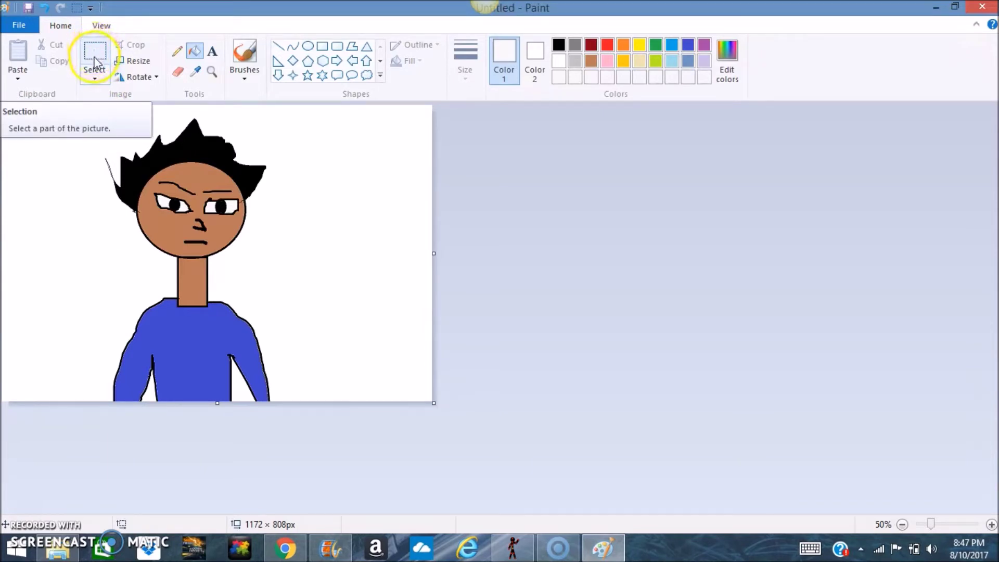
click(102, 76)
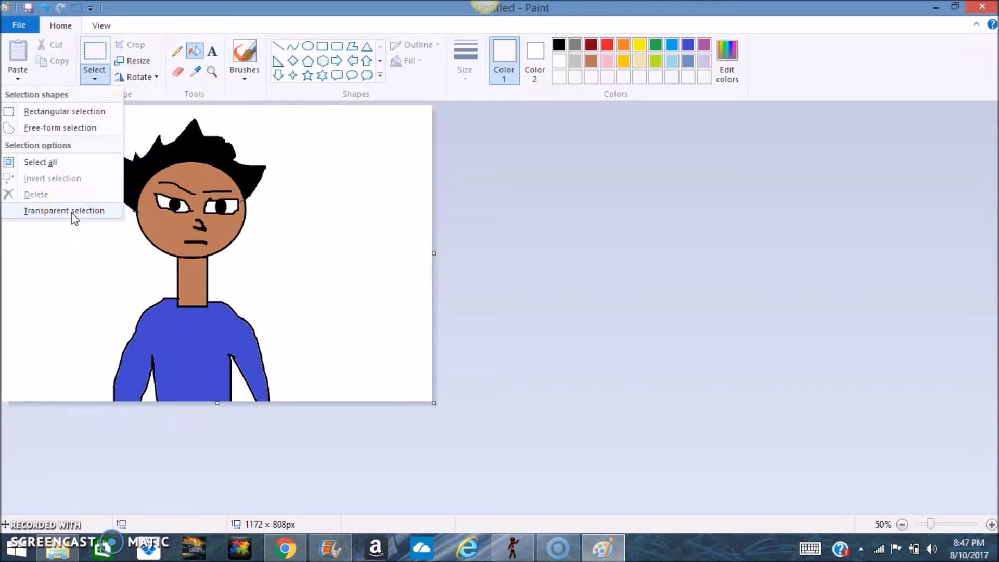
click(99, 82)
click(95, 82)
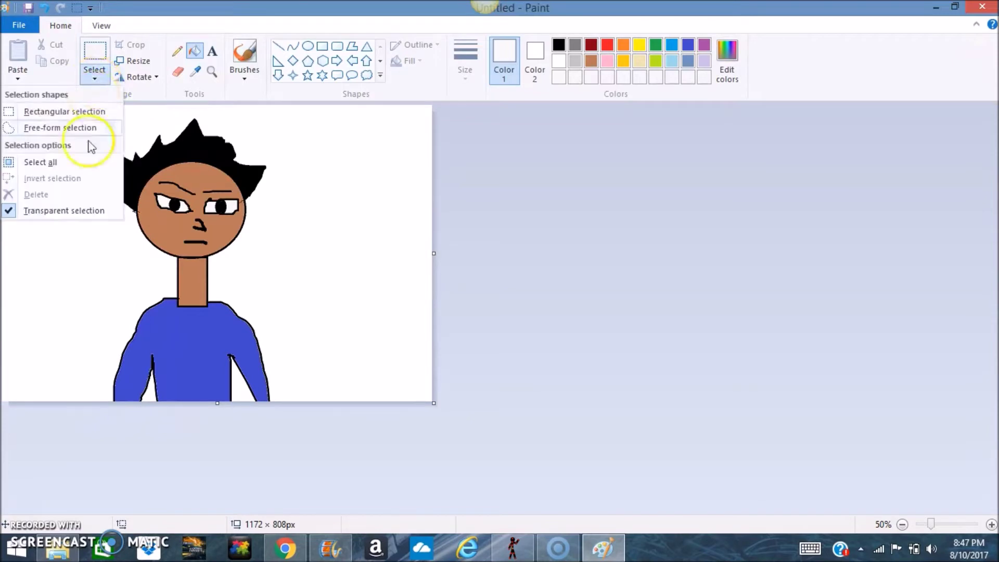
click(58, 163)
right_click(138, 148)
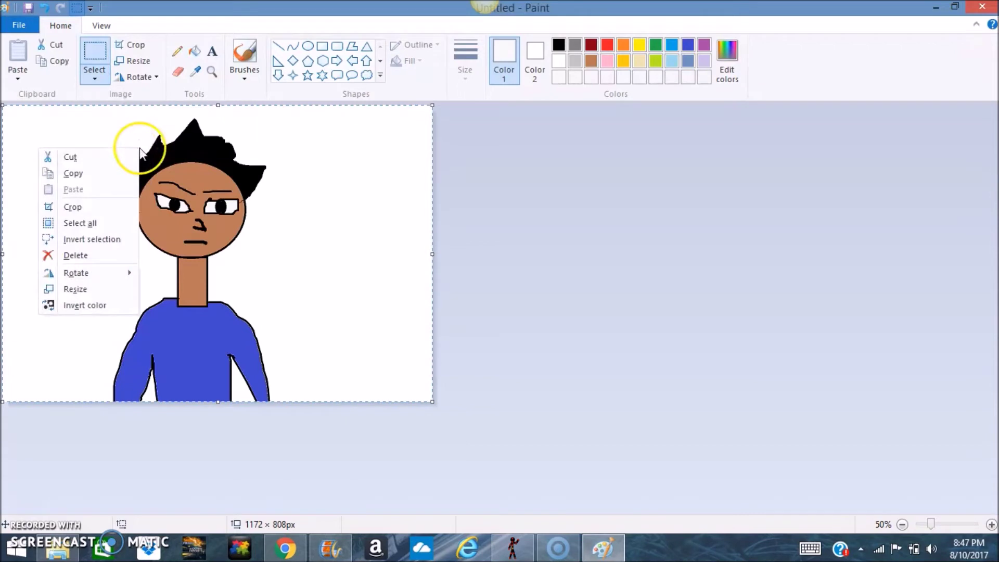
click(94, 175)
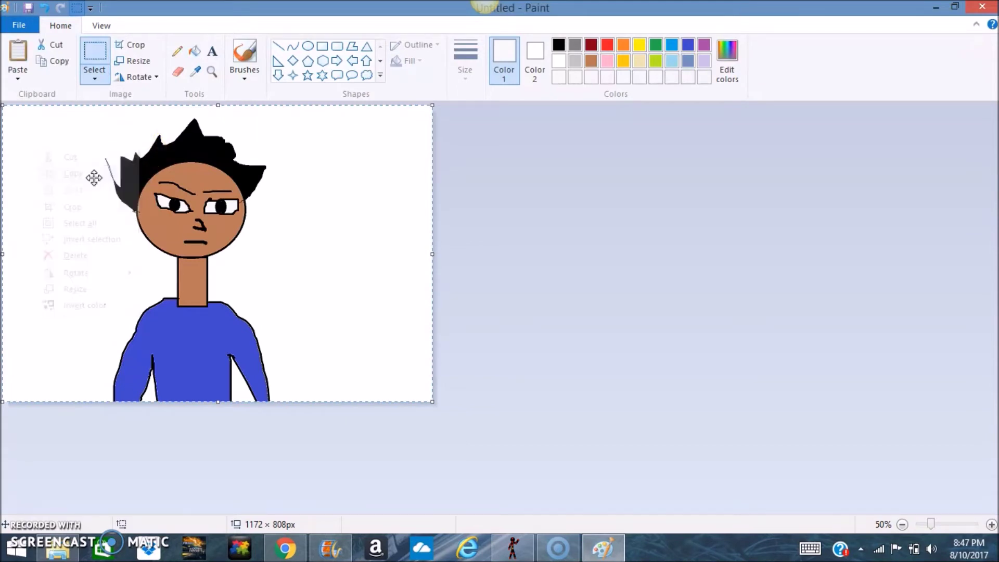
Save the character picture as a PNG named guy in the training folder
click(19, 25)
click(51, 150)
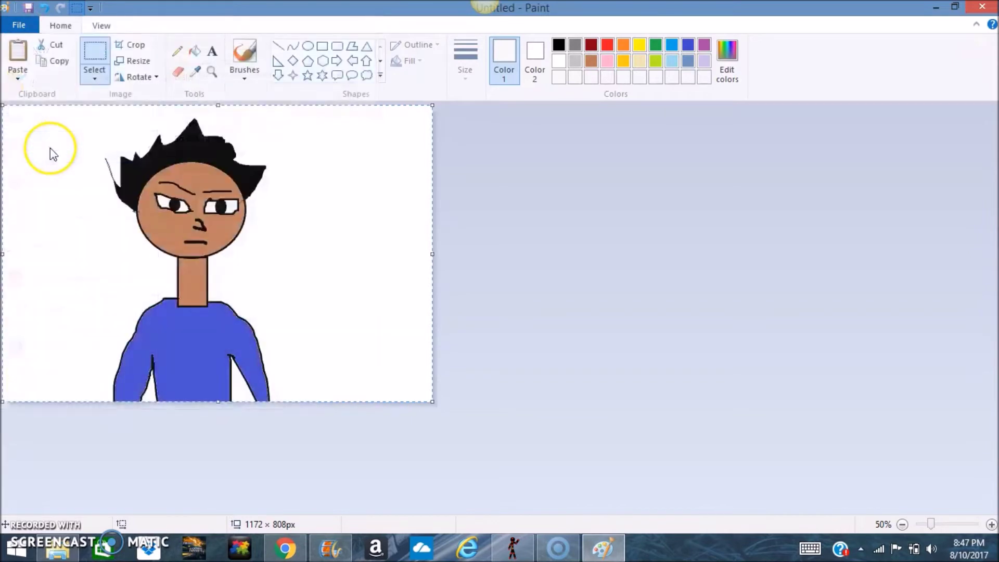
key(BackSpace)
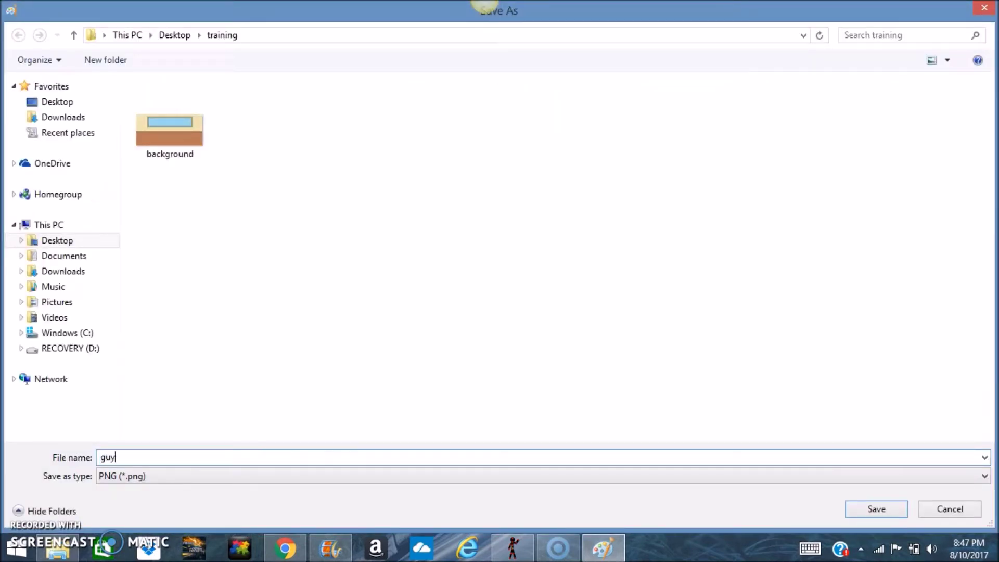
key(Return)
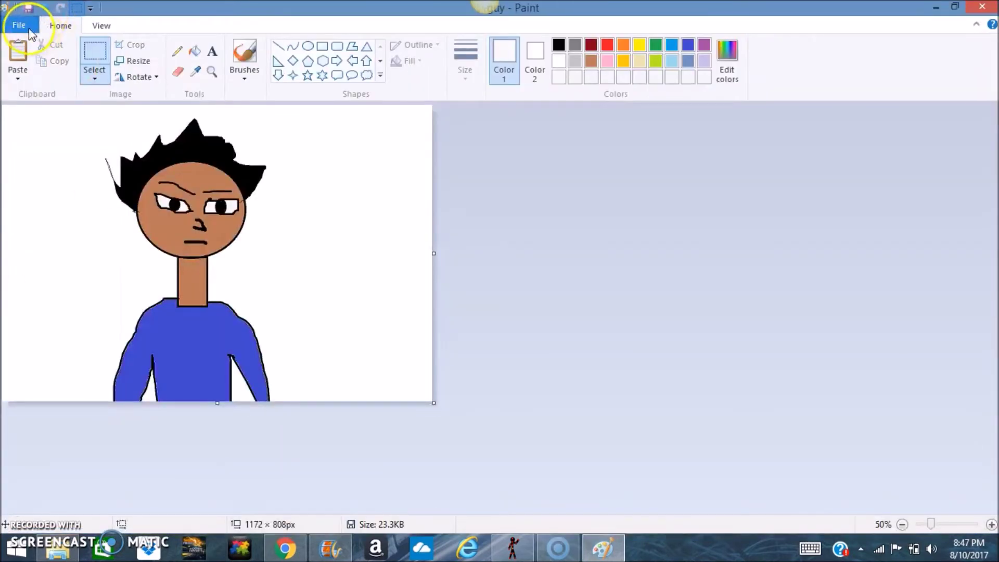
Open the background picture from the training folder
click(18, 25)
click(82, 90)
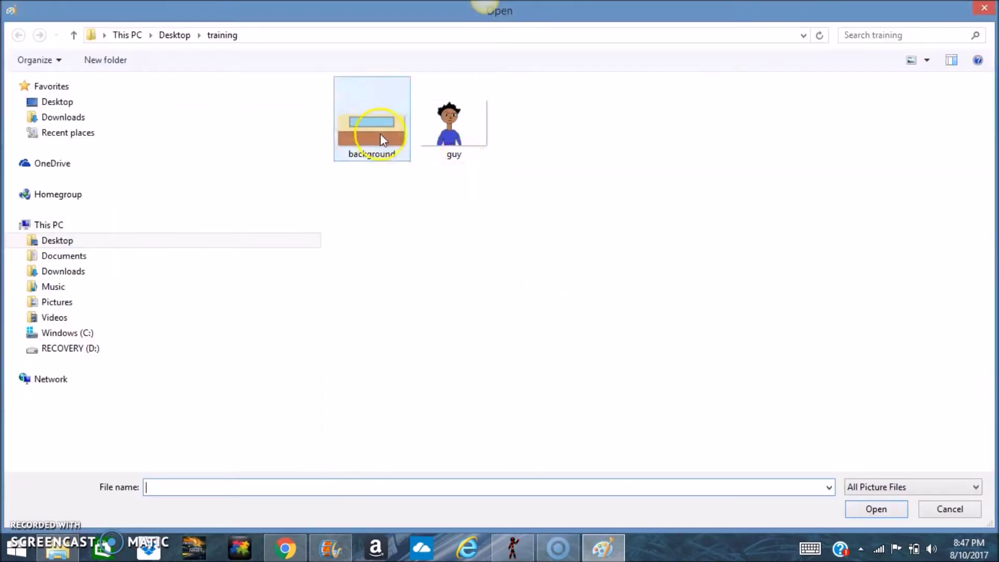
click(381, 140)
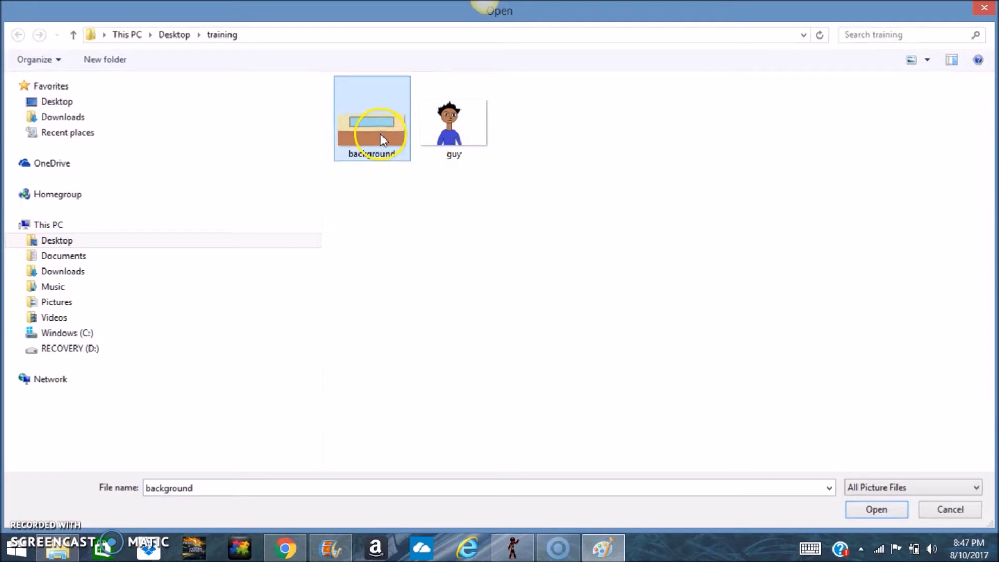
double_click(381, 139)
click(901, 524)
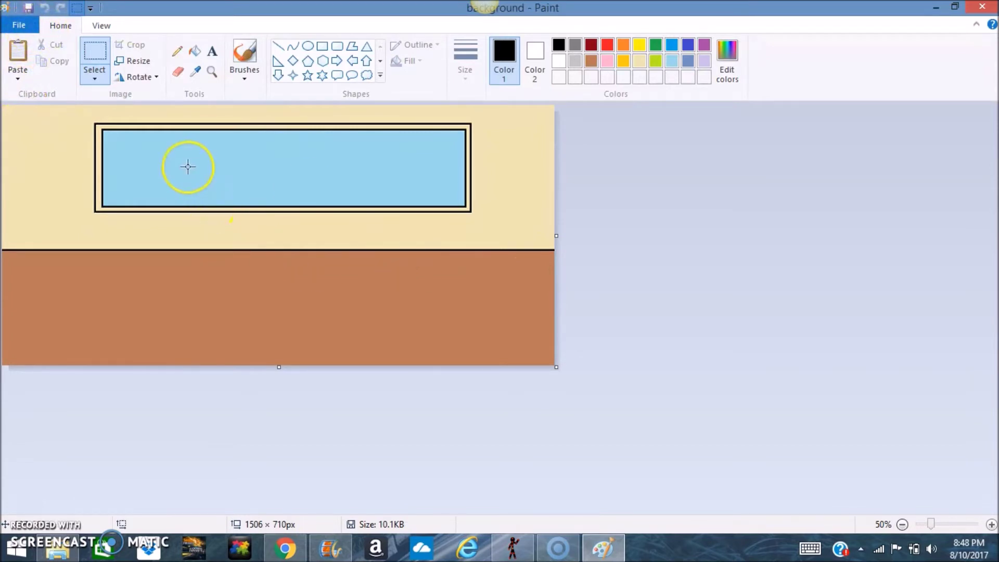
Paste the copied character onto the background, scale it to about 1010 × 704 px and place it in front of the window
right_click(226, 215)
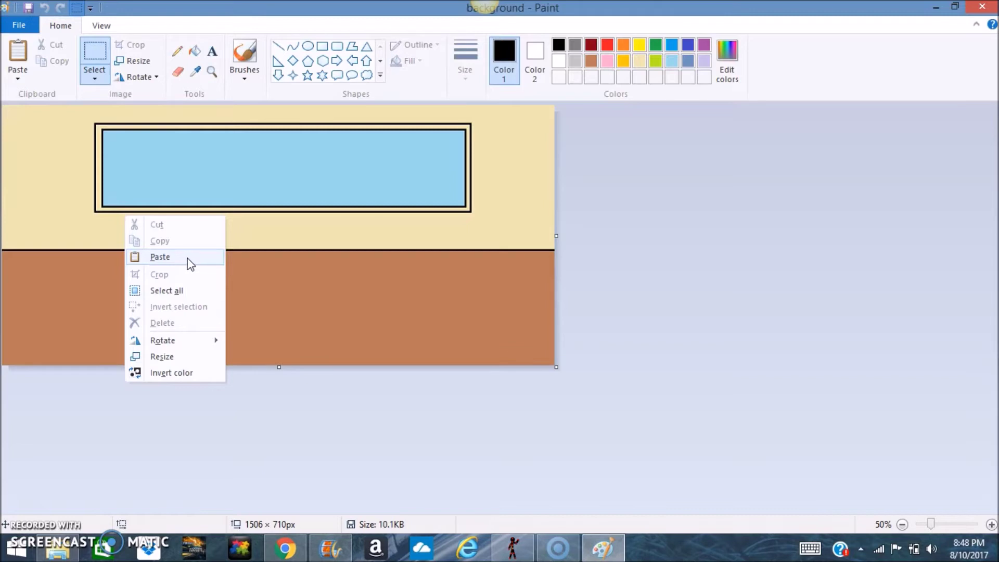
click(160, 256)
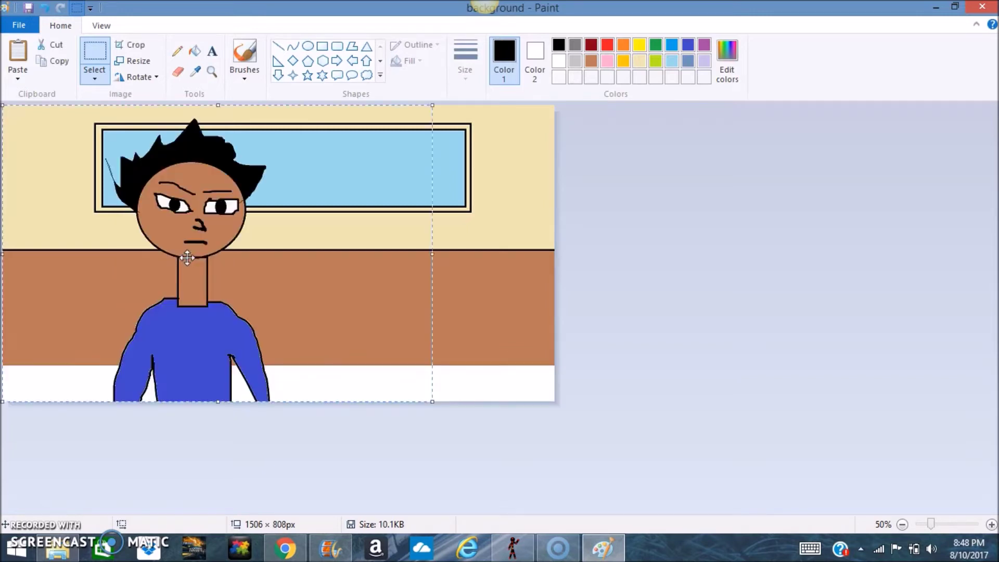
mouse_move(261, 261)
mouse_down()
mouse_move(301, 252)
mouse_move(287, 221)
mouse_move(277, 252)
mouse_up()
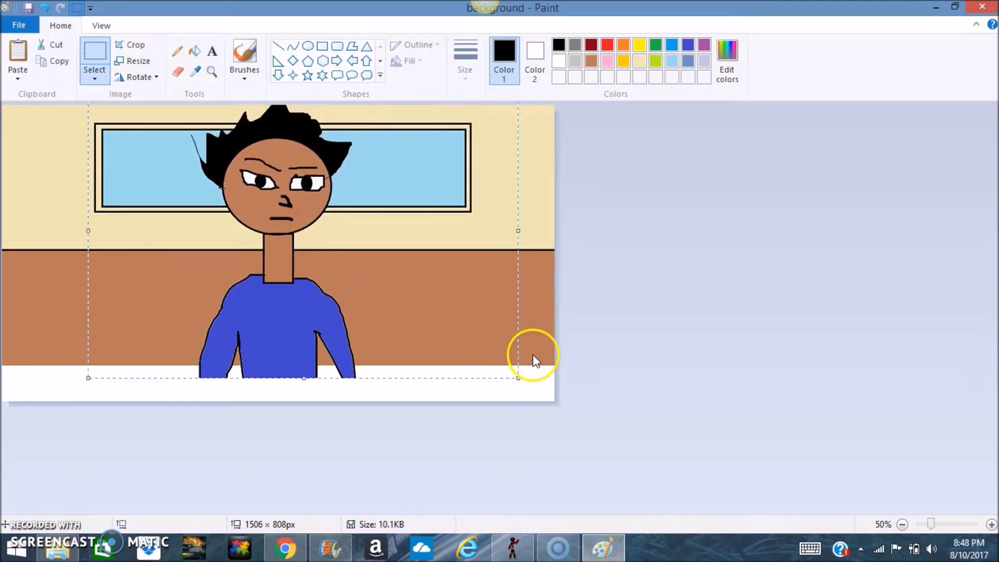
drag(518, 383, 457, 359)
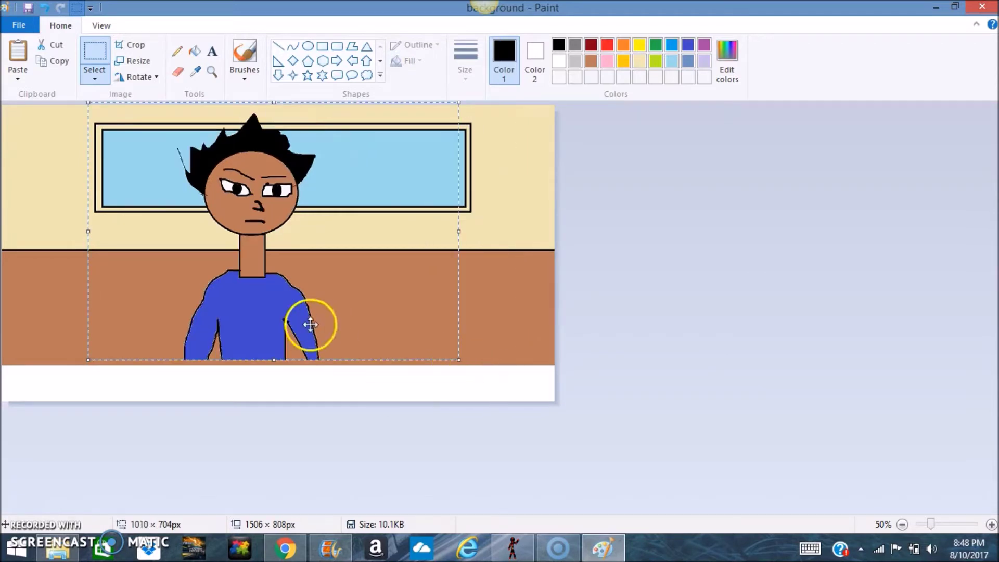
drag(266, 298, 284, 311)
Trim the blank strip off the canvas to about 1494 × 704 px and save the combined picture as a PNG named 1
click(576, 408)
drag(564, 410, 551, 364)
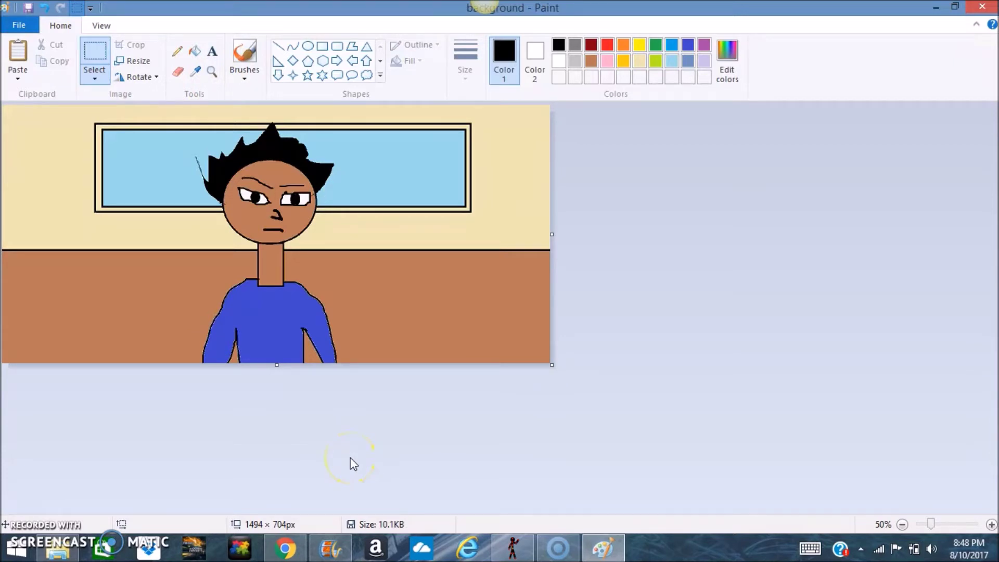
click(20, 27)
click(57, 152)
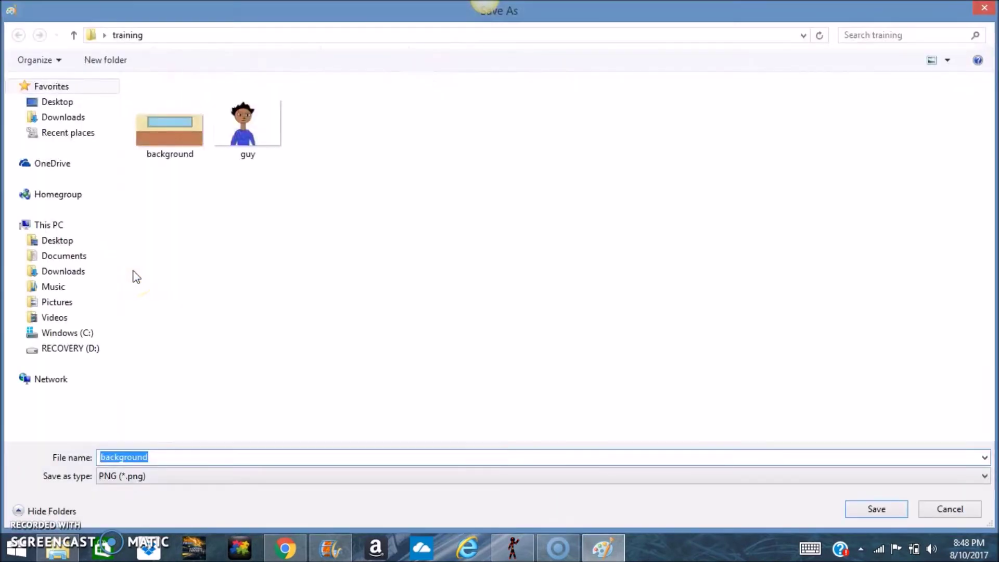
key(Return)
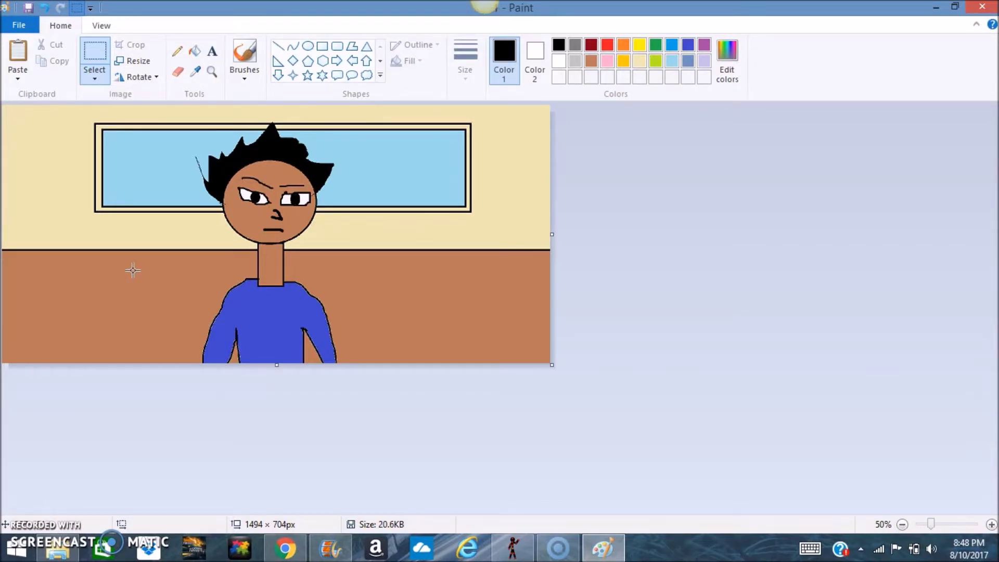
Open the guy picture from the training folder again
click(21, 26)
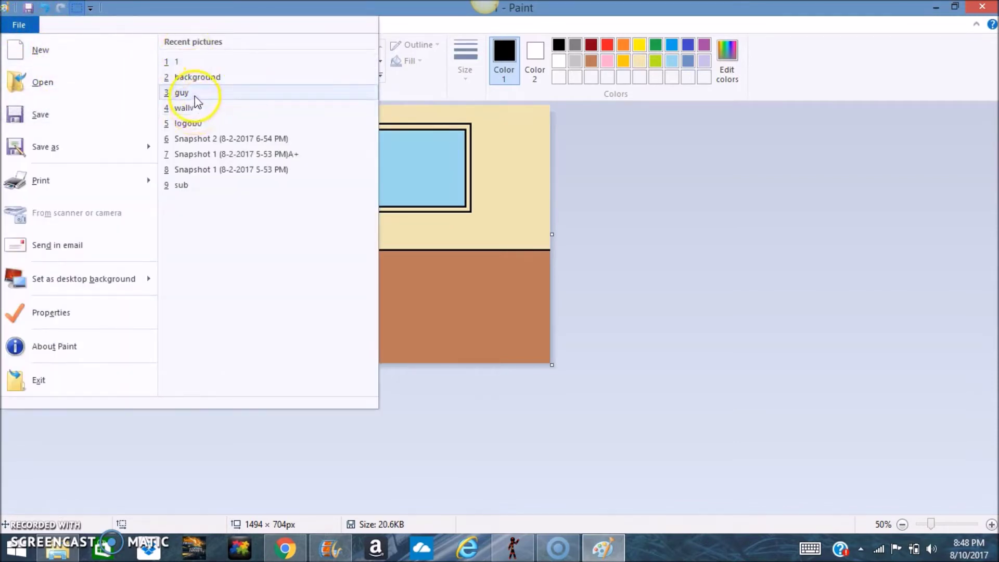
click(106, 91)
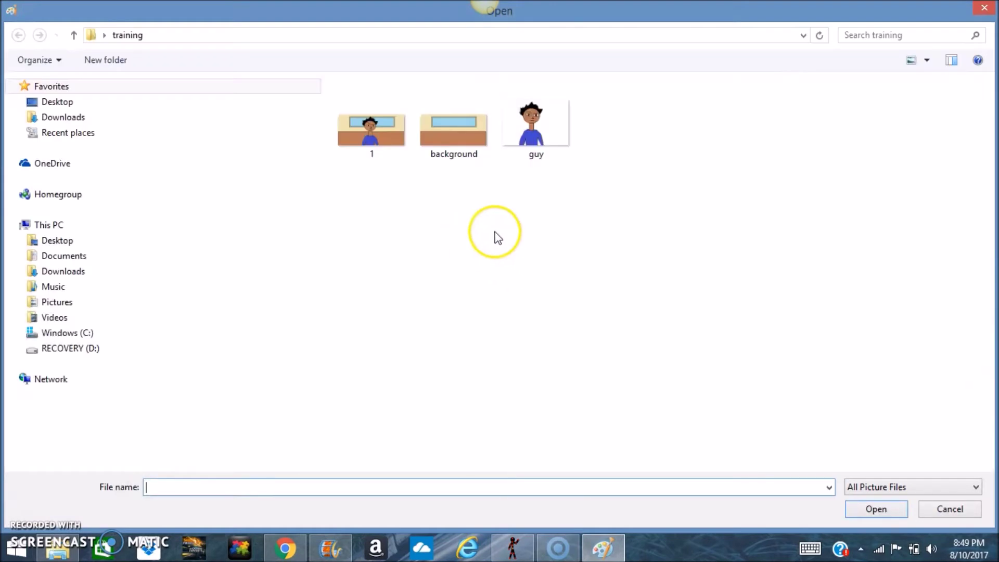
double_click(520, 164)
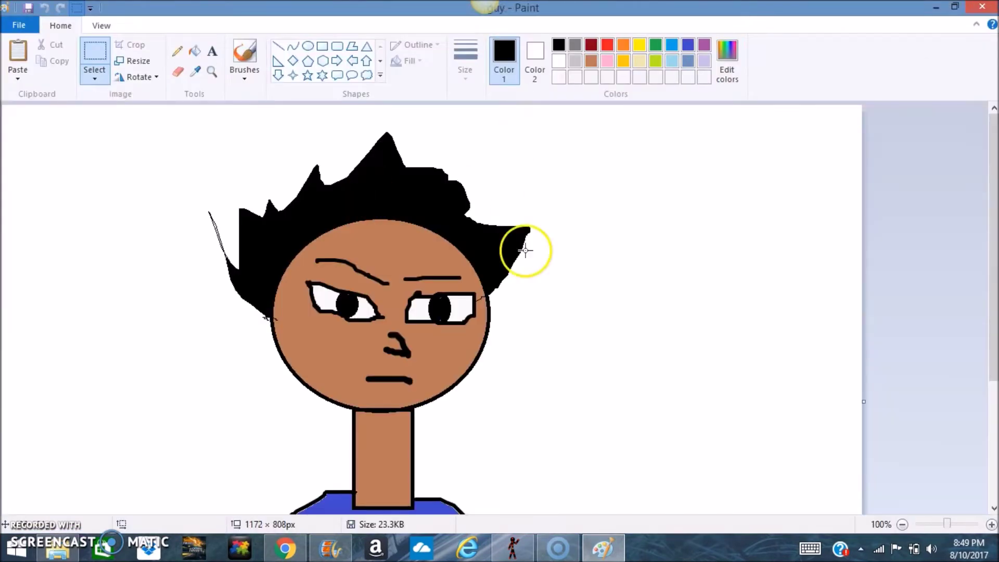
Cut the character's hanging arm beside the blank area away from the body with a free-form selection and move it off the canvas
click(903, 524)
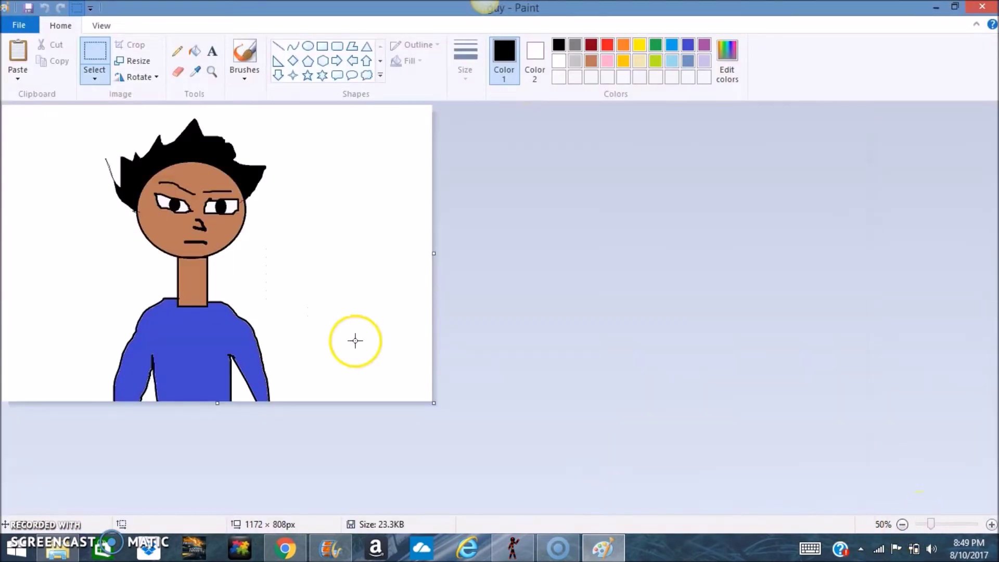
click(94, 79)
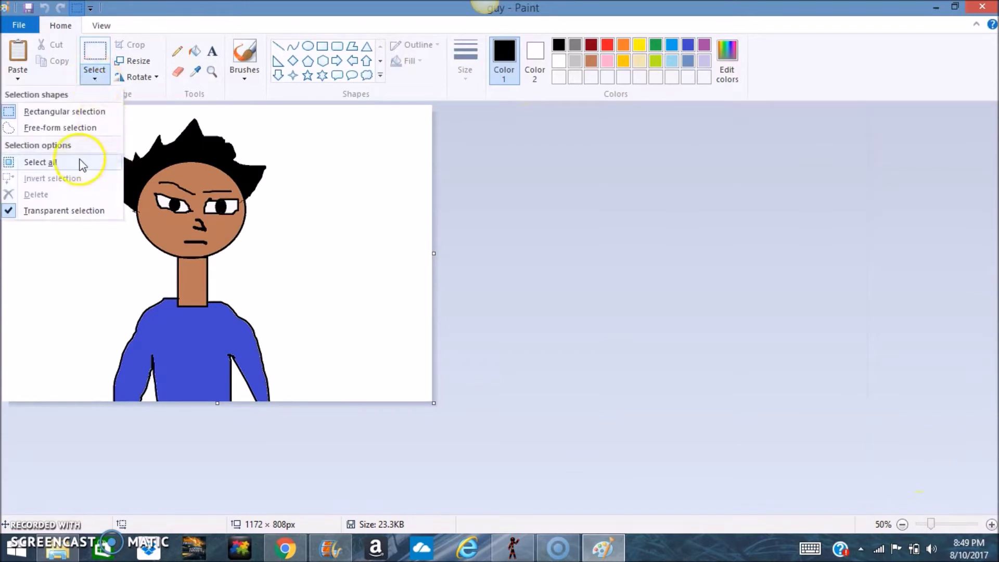
click(71, 128)
mouse_move(242, 299)
mouse_down()
mouse_move(236, 374)
mouse_move(252, 423)
mouse_move(312, 401)
mouse_move(317, 305)
mouse_move(241, 289)
mouse_up()
drag(285, 350, 322, 463)
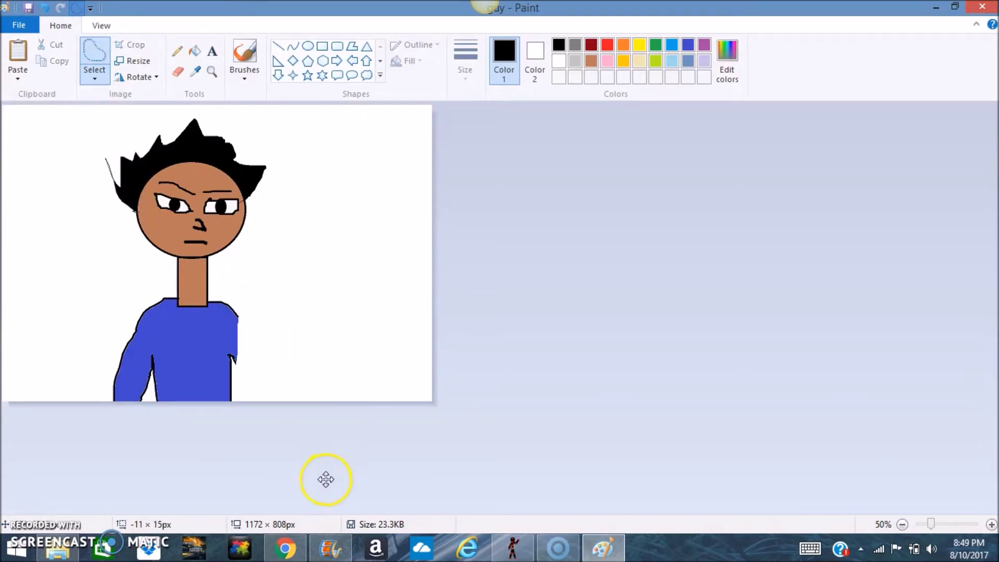
Outline a new raised arm, bent at the elbow, from the open shoulder using the Pencil in black at the thickest line size
click(177, 50)
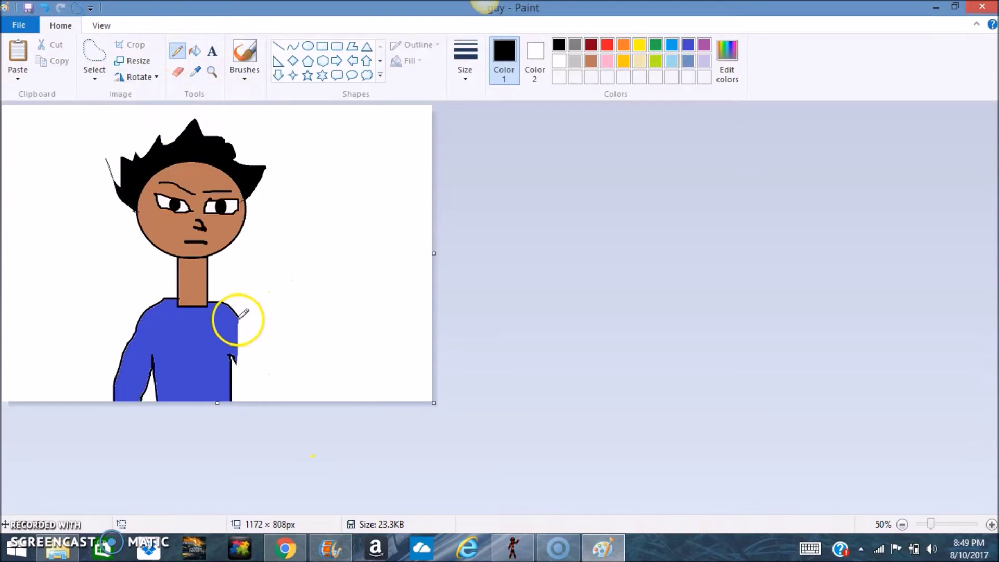
drag(239, 318, 248, 319)
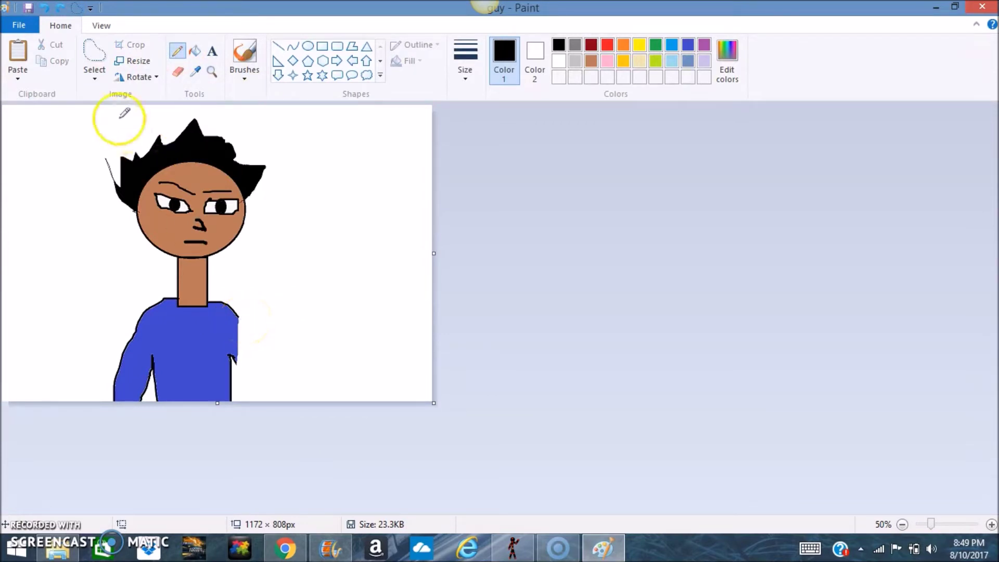
click(464, 56)
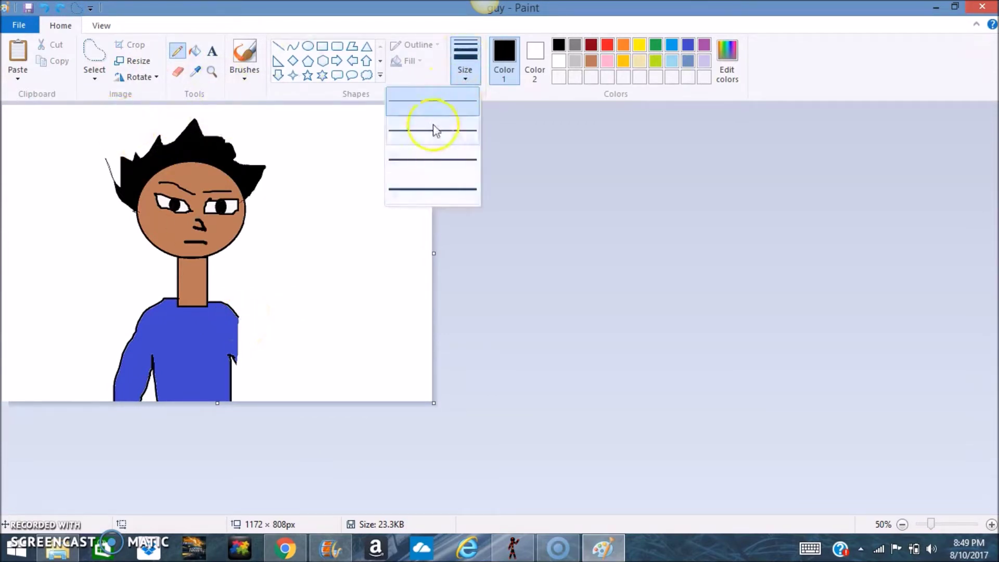
click(431, 154)
drag(238, 315, 247, 320)
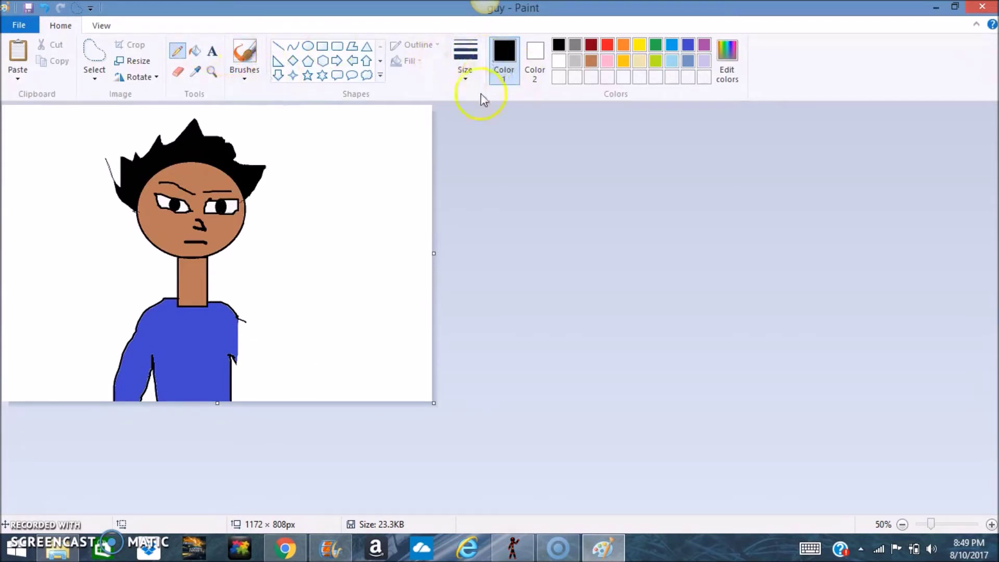
click(464, 63)
click(440, 184)
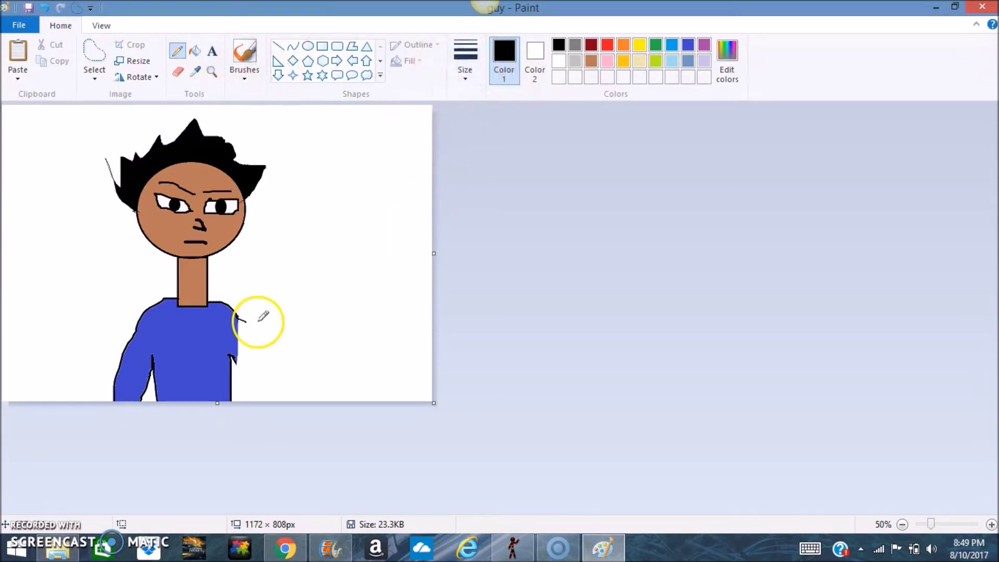
mouse_move(239, 319)
mouse_down()
mouse_move(266, 330)
mouse_move(261, 365)
mouse_move(292, 381)
mouse_up()
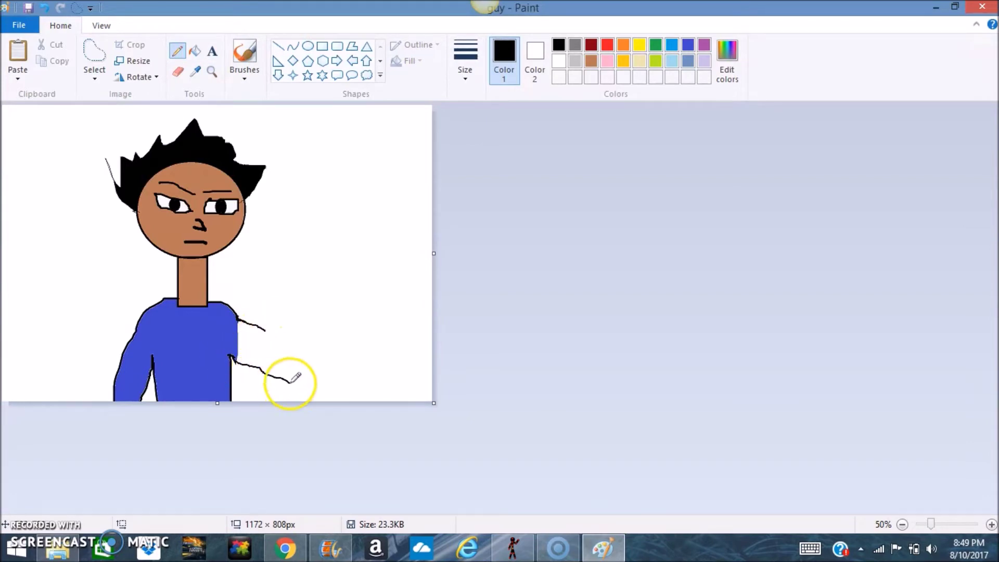
drag(264, 328, 300, 353)
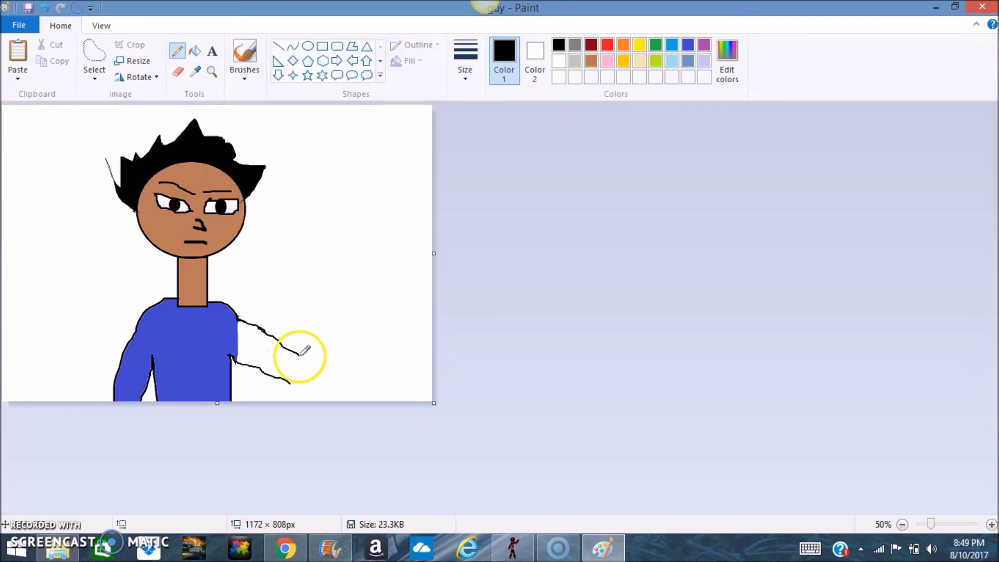
drag(300, 355, 319, 342)
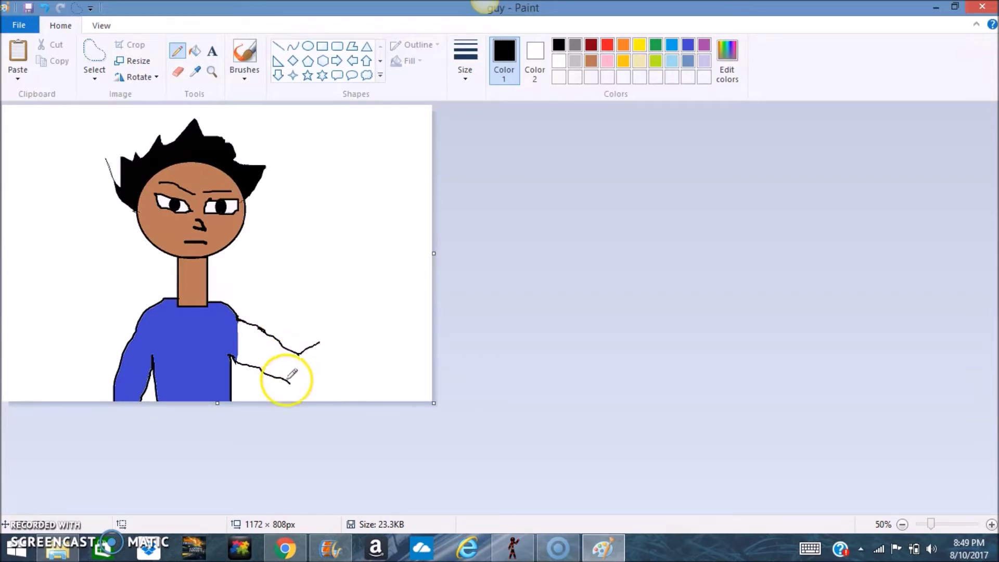
mouse_move(290, 382)
mouse_down()
mouse_move(313, 386)
mouse_move(350, 355)
mouse_move(321, 344)
mouse_up()
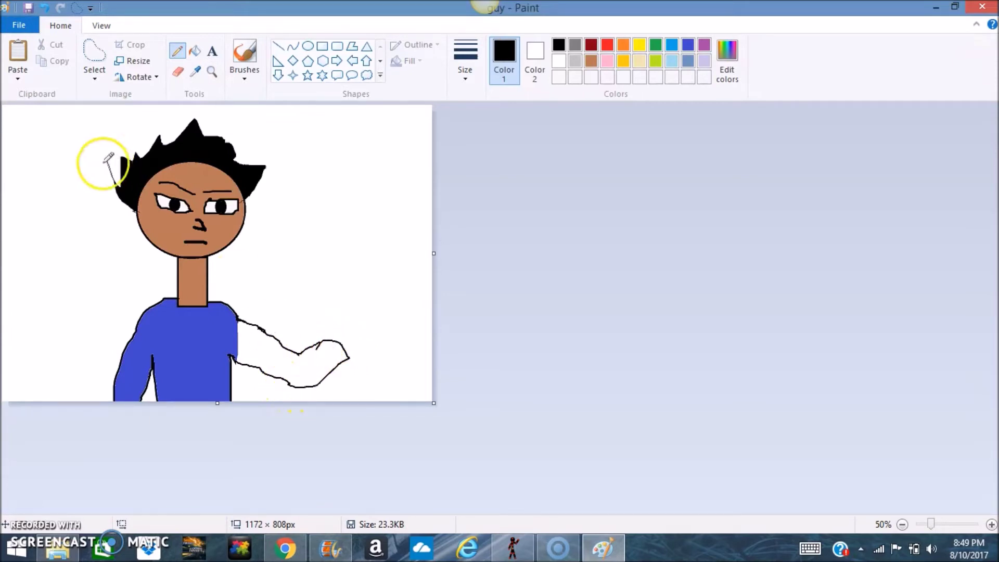
Sample the shirt's blue and fill the newly outlined arm with it
click(195, 70)
click(201, 323)
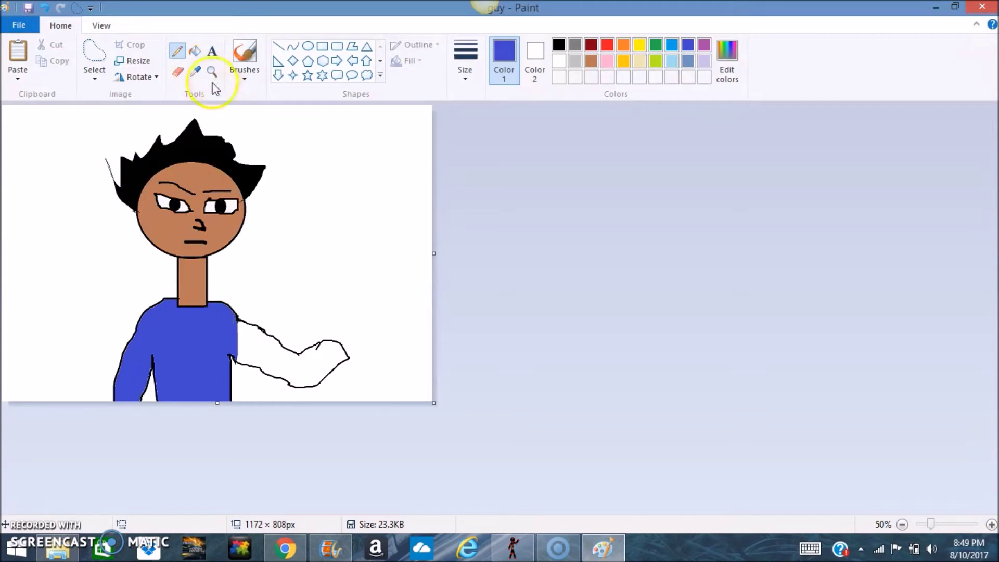
click(195, 51)
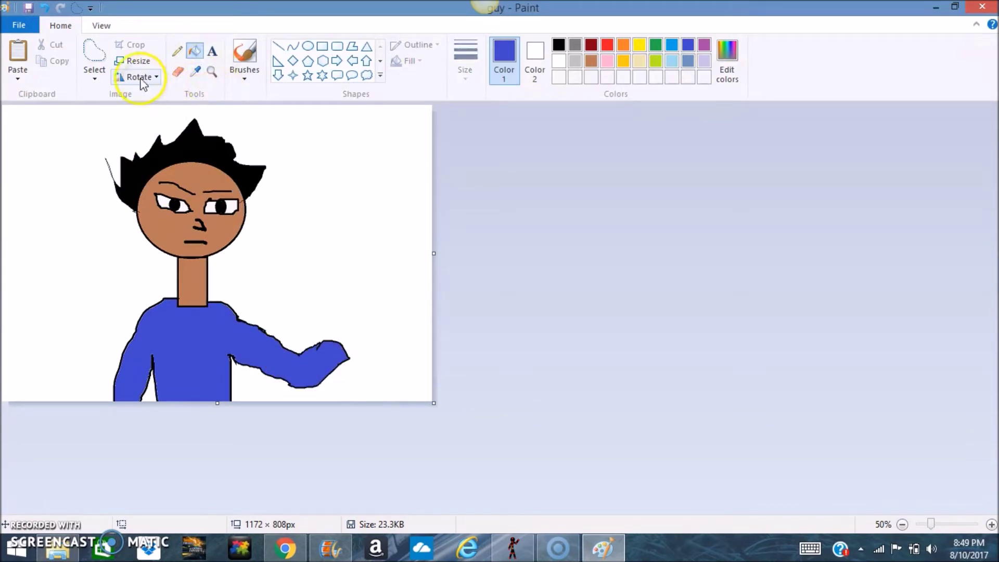
Outline an open hand with spread fingers in black at the end of the raised sleeve and fill it with the face's brown
click(591, 61)
click(559, 46)
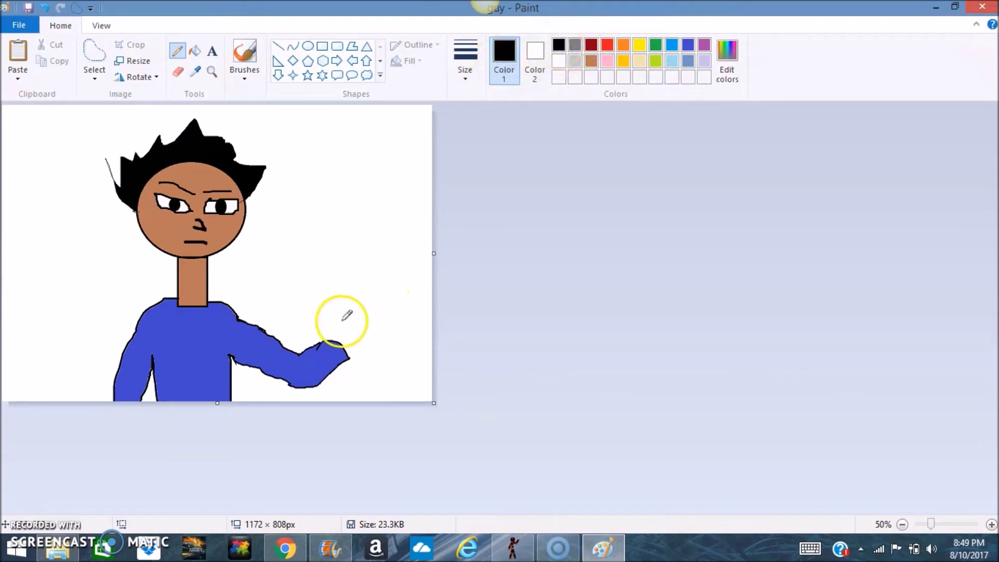
mouse_move(318, 343)
mouse_down()
mouse_move(318, 309)
mouse_move(327, 323)
mouse_move(353, 281)
mouse_move(354, 314)
mouse_up()
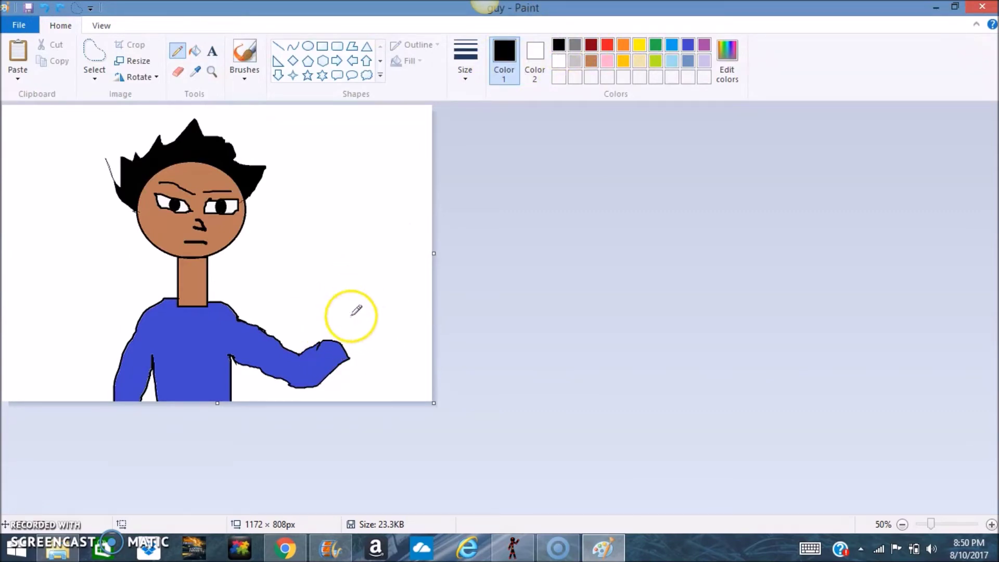
mouse_move(320, 344)
mouse_down()
mouse_move(319, 316)
mouse_move(327, 319)
mouse_move(336, 298)
mouse_move(338, 318)
mouse_move(347, 298)
mouse_move(345, 327)
mouse_move(359, 312)
mouse_move(357, 332)
mouse_move(370, 333)
mouse_move(355, 358)
mouse_up()
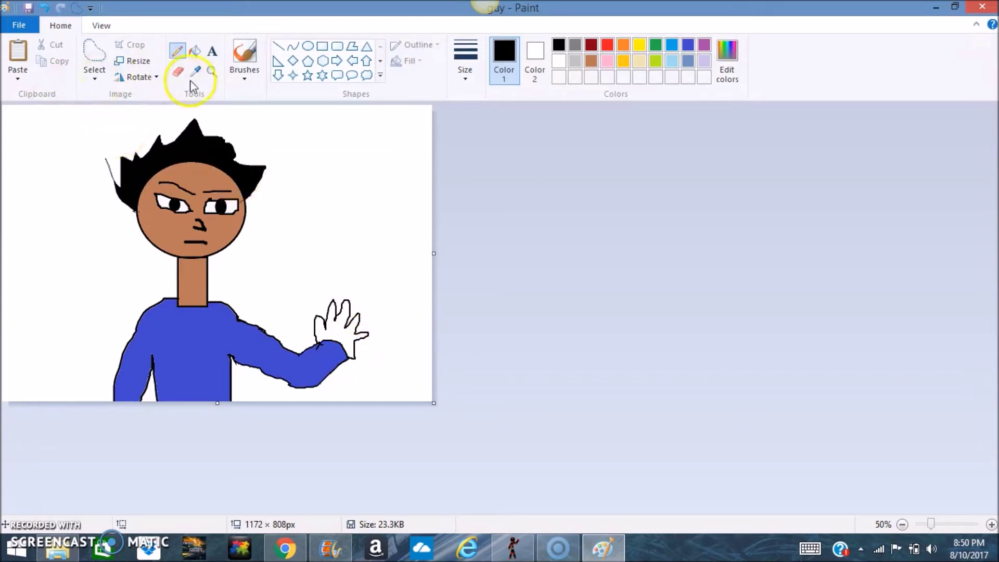
click(223, 221)
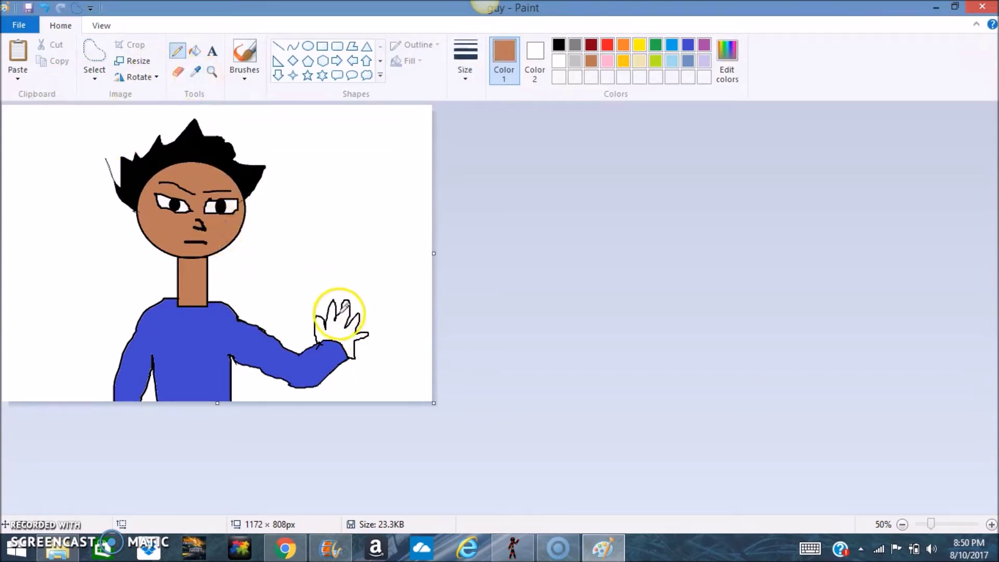
click(198, 52)
click(345, 329)
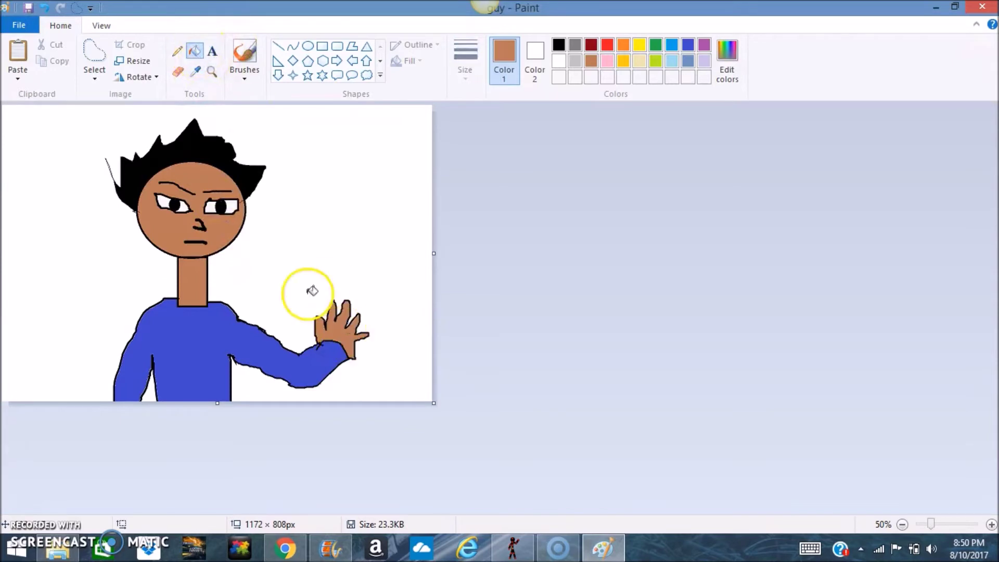
Select the whole character picture and copy it
click(95, 79)
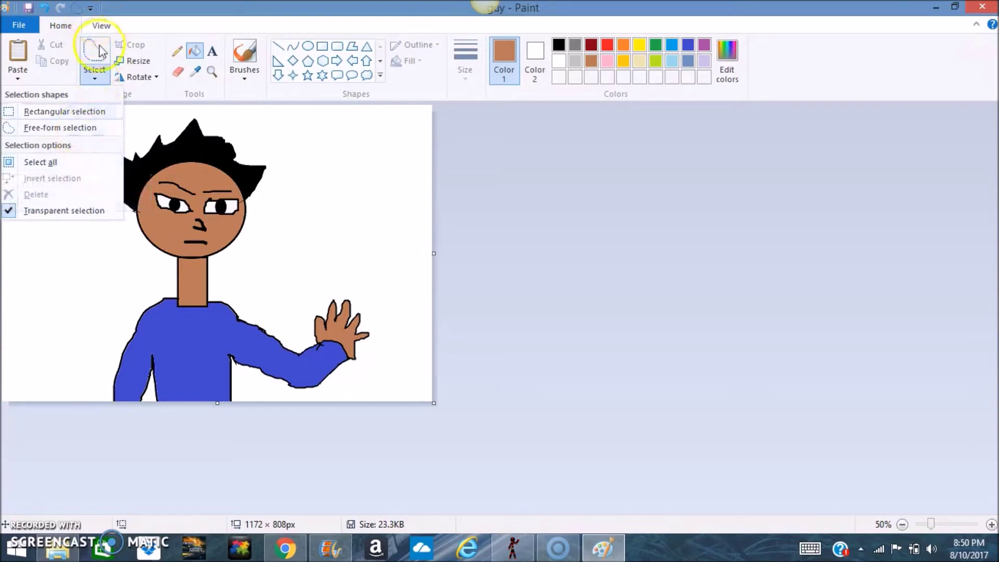
click(67, 165)
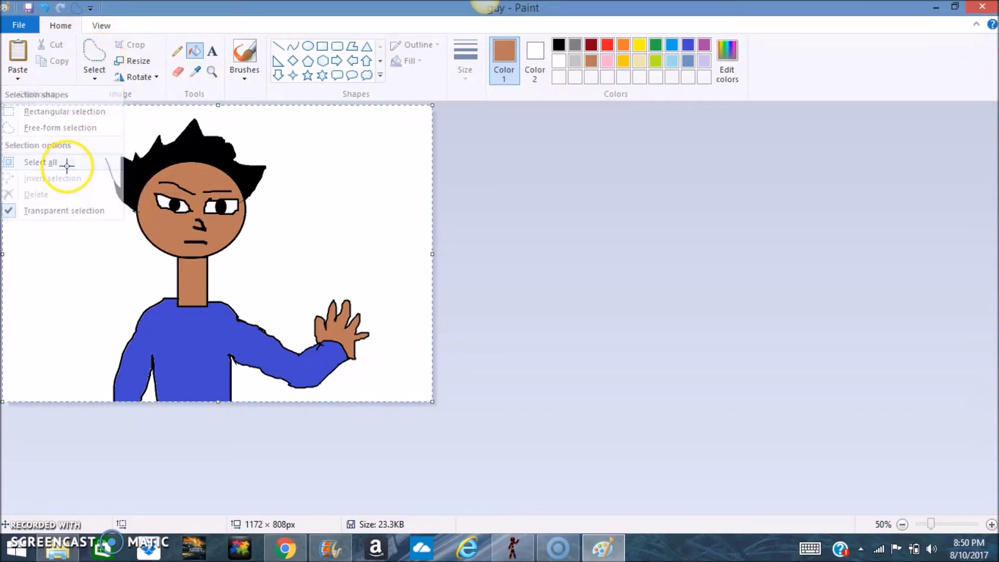
right_click(106, 191)
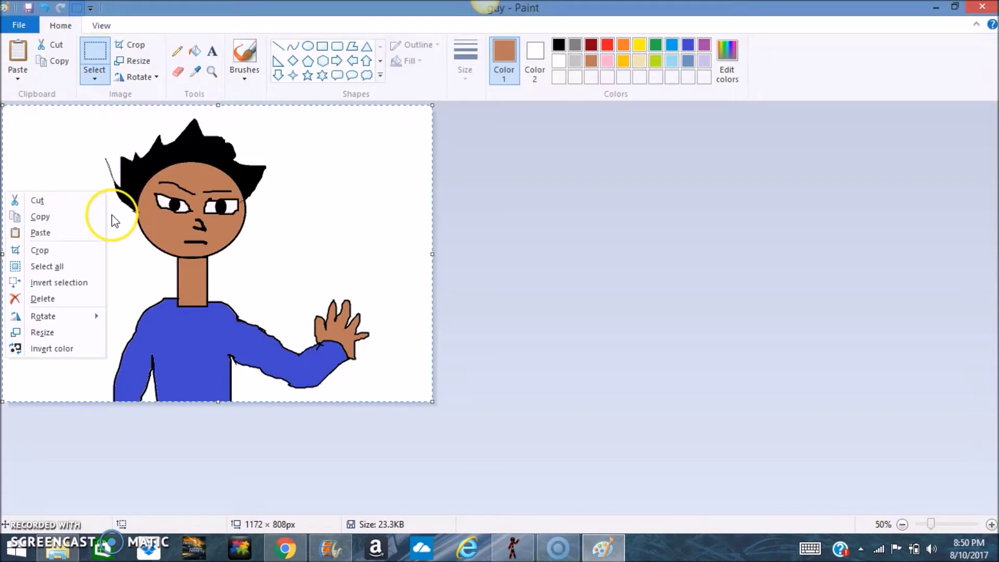
click(52, 217)
Open the background picture from the training folder, saving the changes to the guy picture
click(17, 27)
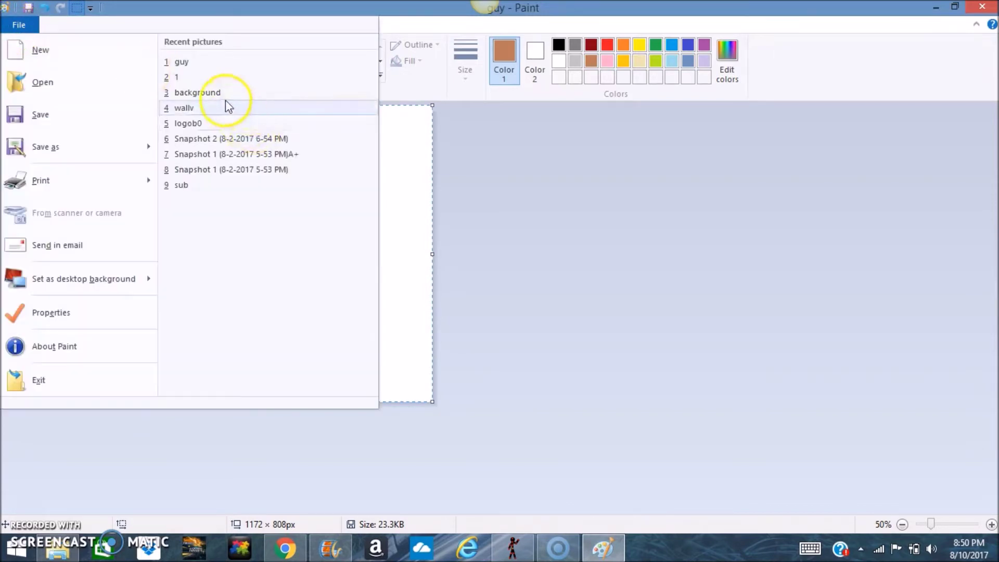
click(71, 86)
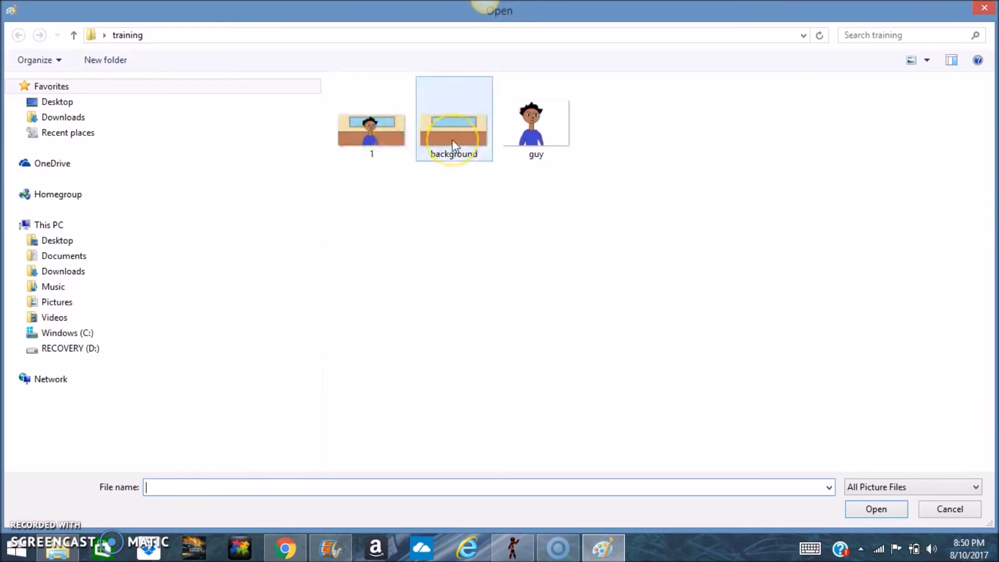
click(452, 140)
double_click(451, 140)
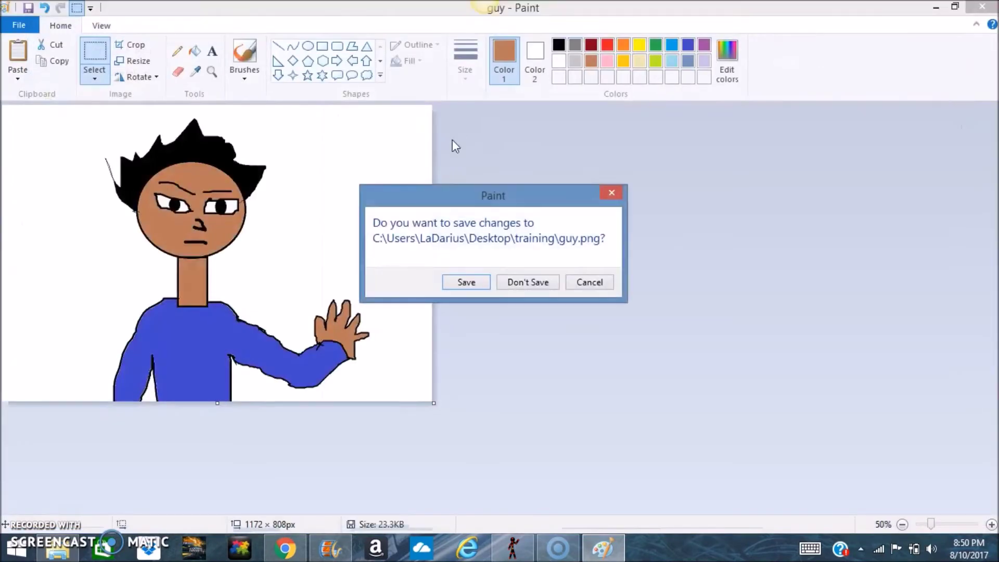
click(471, 283)
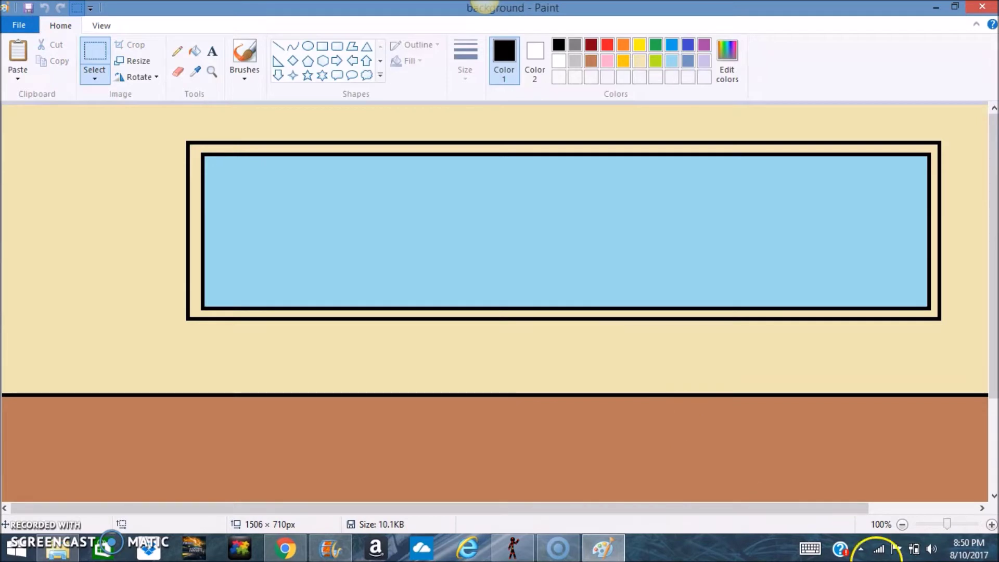
Paste the copied character onto the background, place it in front of the window and scale it to about 1126 × 740 px
click(901, 524)
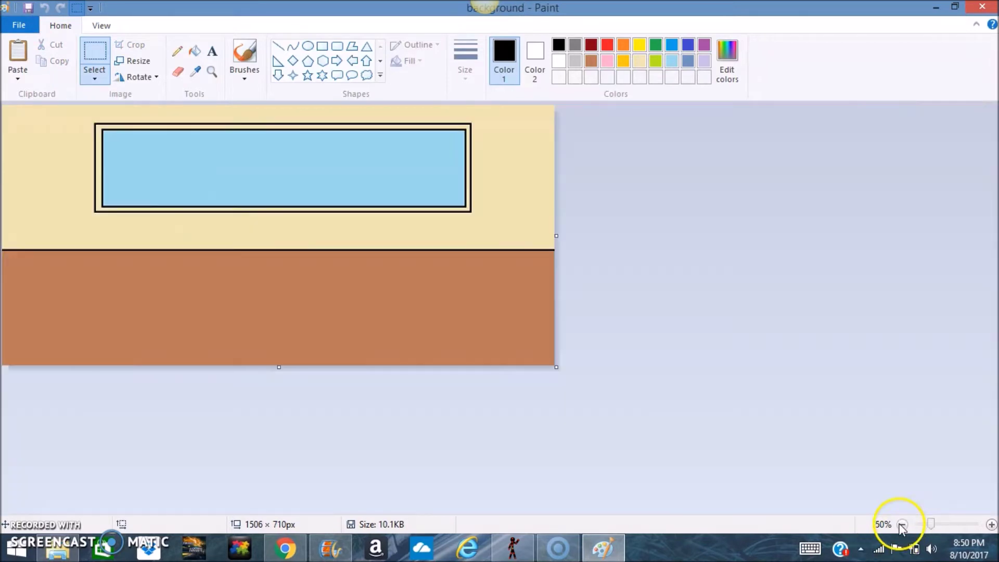
right_click(311, 232)
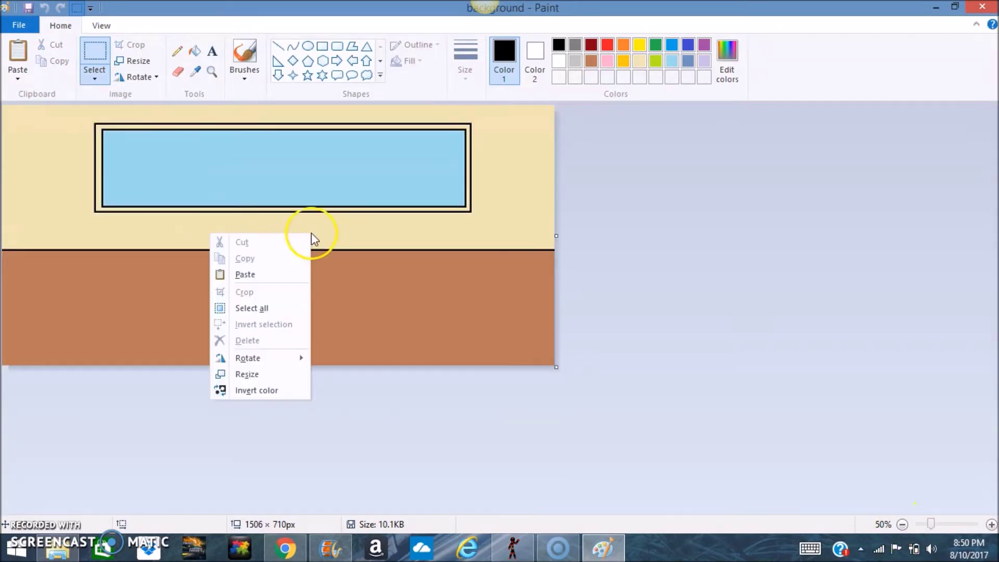
click(258, 276)
drag(225, 281, 318, 264)
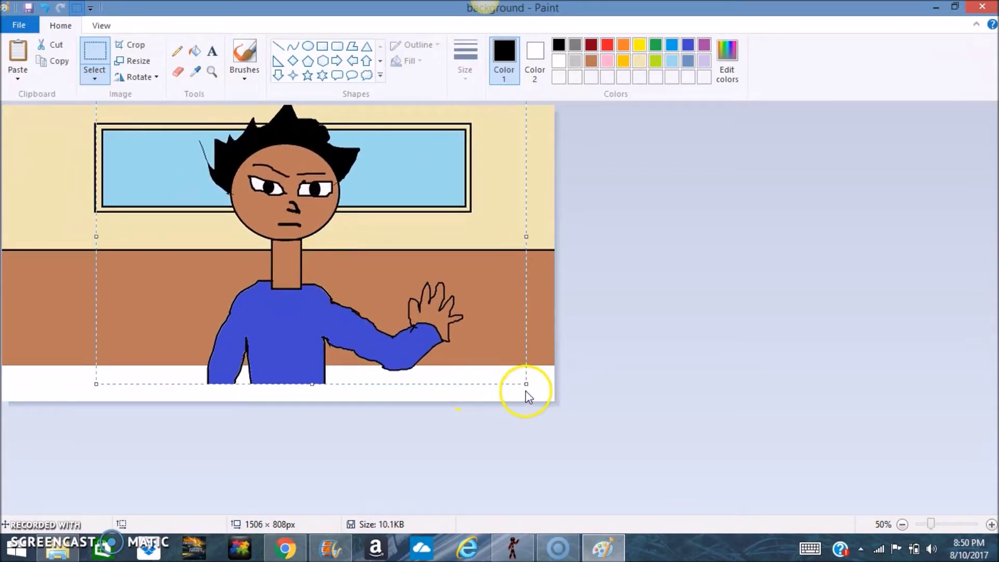
drag(526, 385, 508, 373)
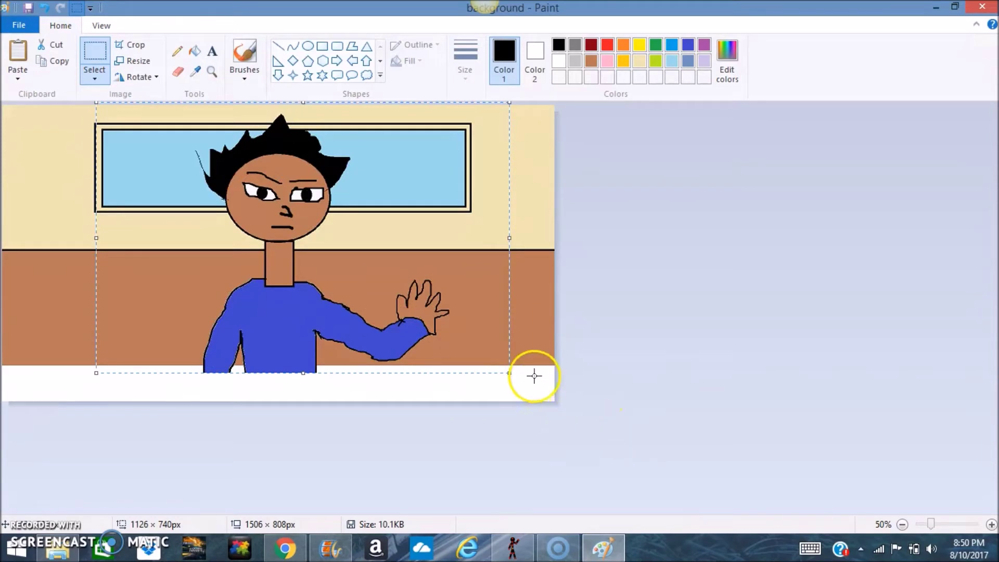
Trim the blank strip off the canvas to about 1498 × 706 px and save the combined picture as a PNG named 2
drag(556, 402, 552, 364)
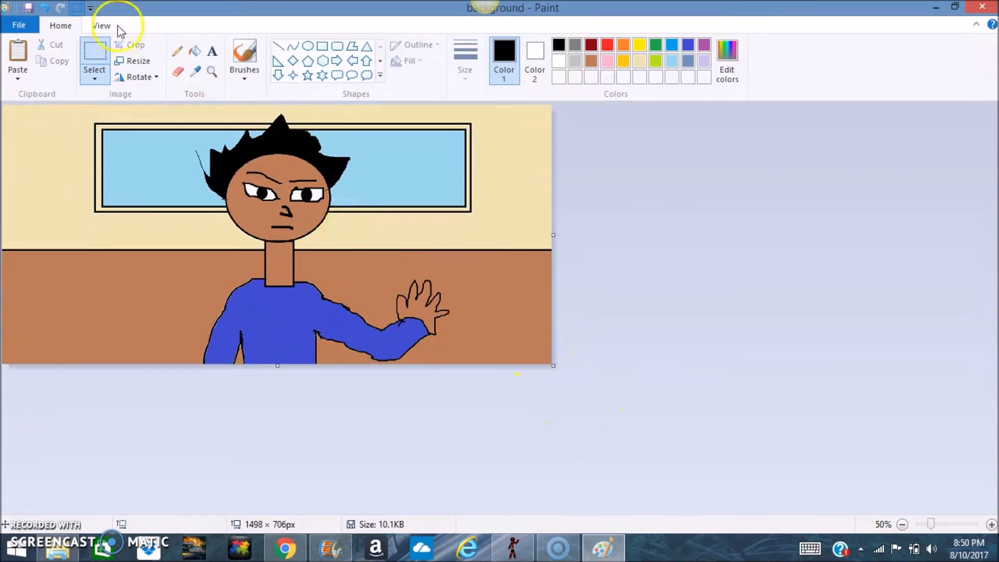
click(24, 31)
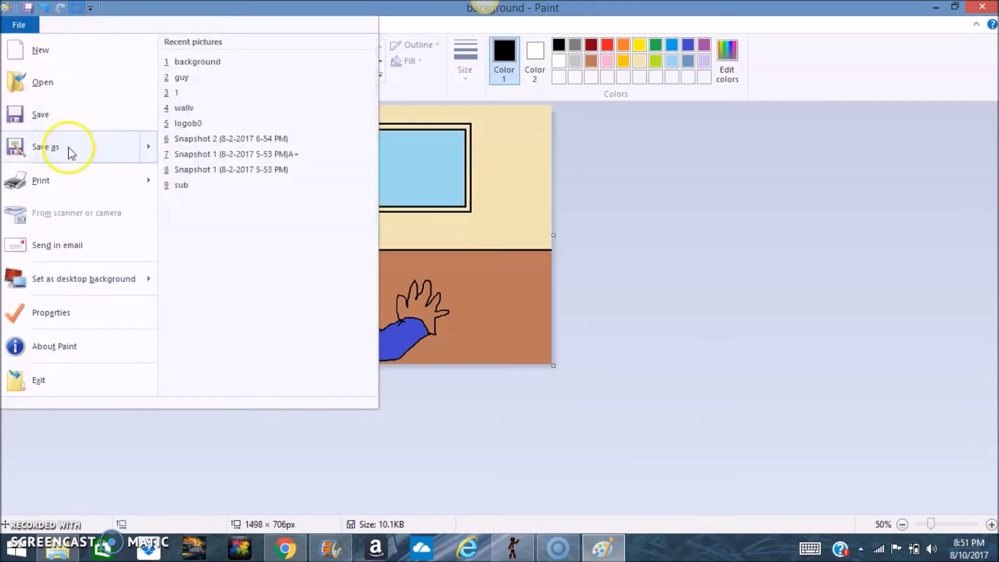
click(67, 146)
text(2)
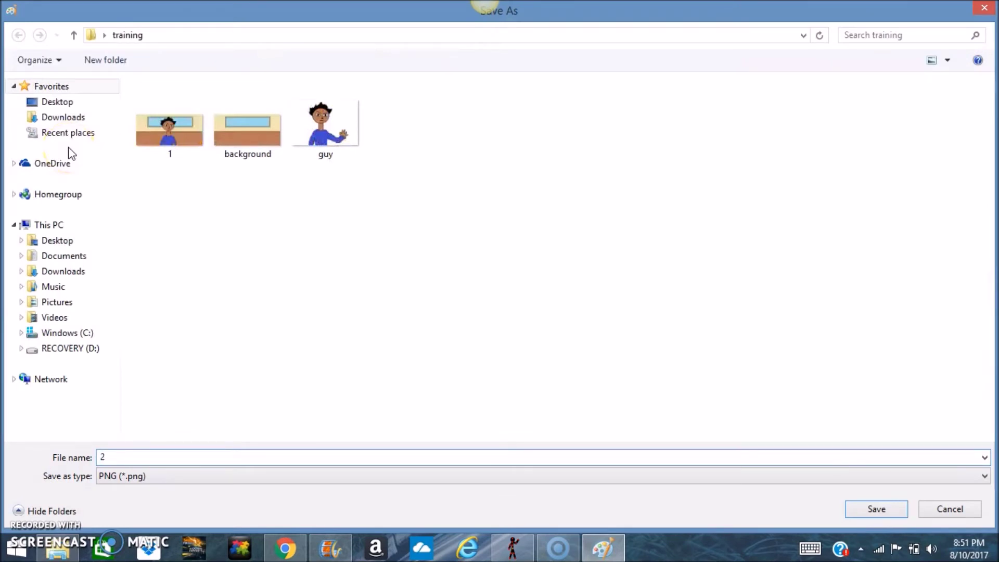
key(Return)
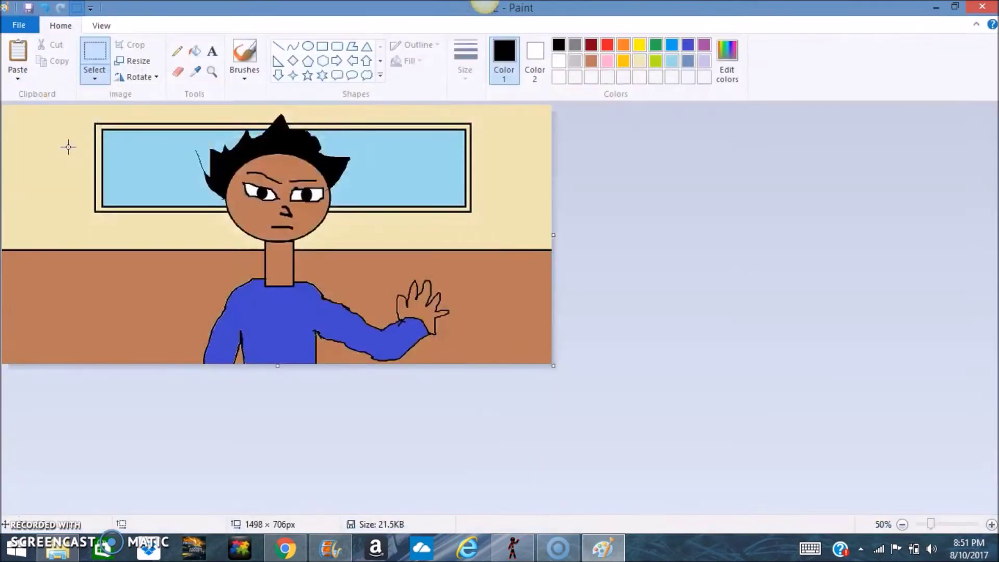
Reopen the guy picture and cut away the character's outstretched forearm and hand, moving them off the canvas
click(15, 27)
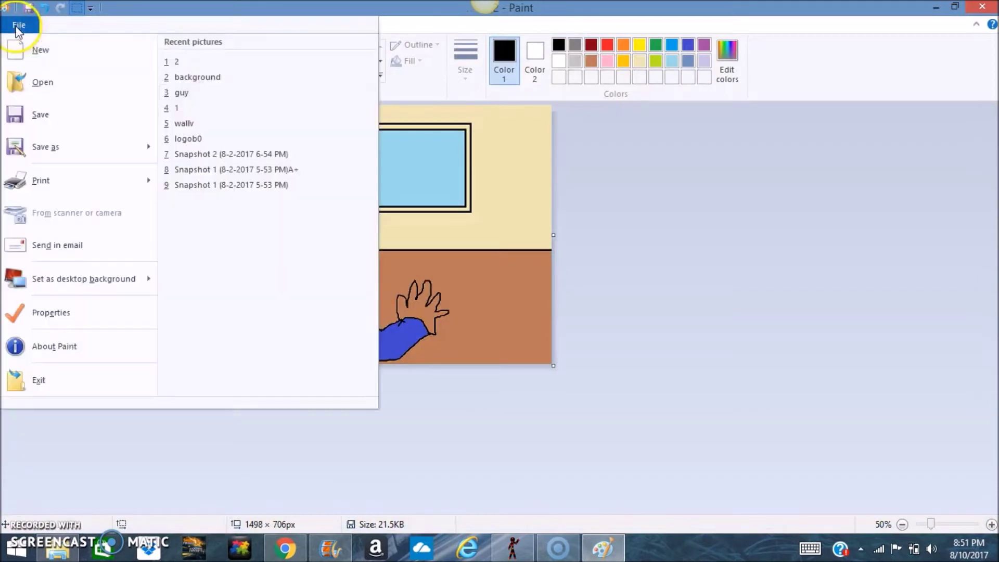
click(197, 95)
click(903, 524)
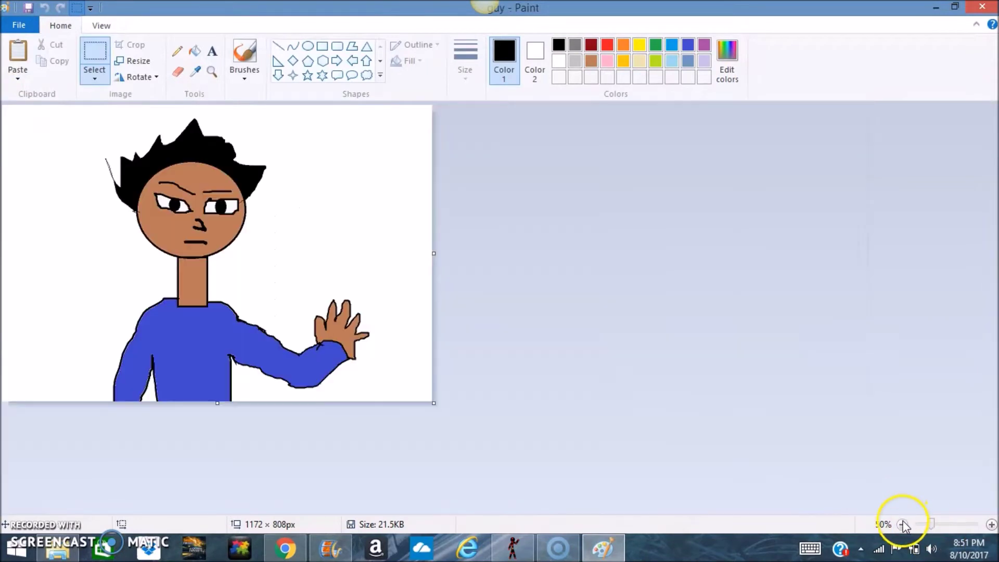
click(96, 78)
click(97, 128)
mouse_move(261, 297)
mouse_down()
mouse_move(260, 367)
mouse_move(372, 381)
mouse_move(265, 276)
mouse_move(263, 301)
mouse_move(584, 485)
mouse_up()
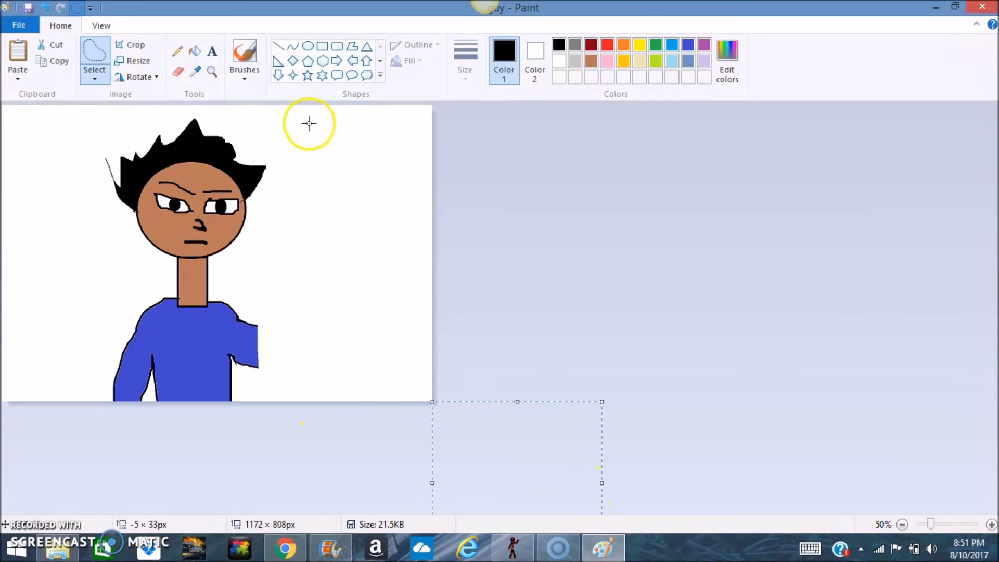
Draw a black pencil outline of a raised forearm and open hand from the cut end of the sleeve
click(178, 51)
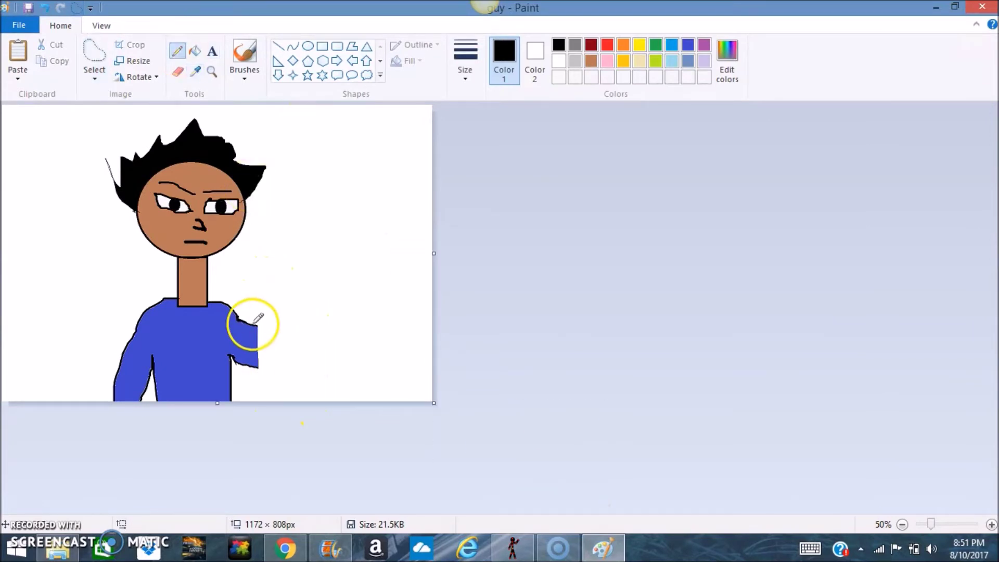
drag(256, 323, 273, 259)
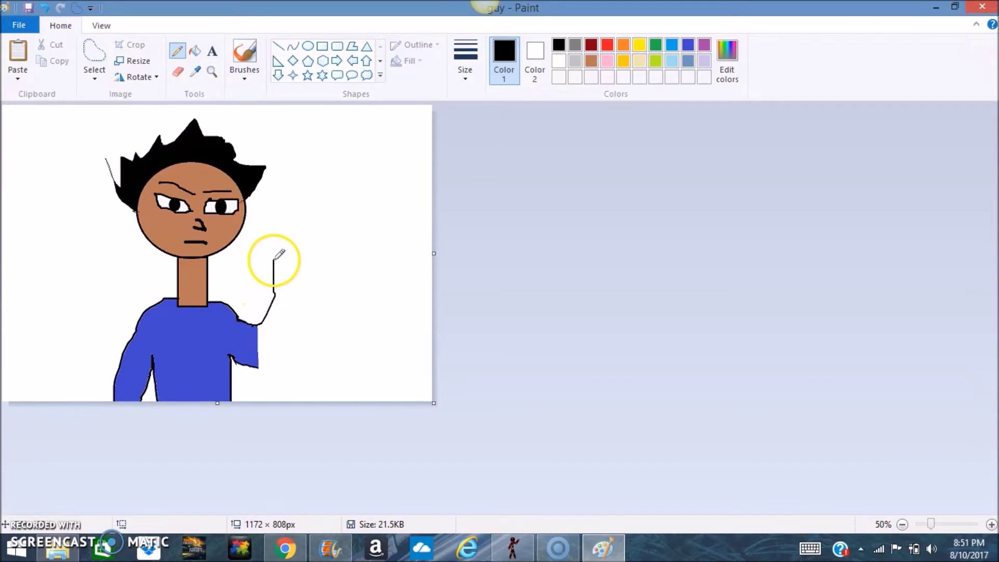
mouse_move(254, 359)
mouse_down()
mouse_move(315, 342)
mouse_move(303, 249)
mouse_move(272, 260)
mouse_move(253, 221)
mouse_move(264, 231)
mouse_move(267, 198)
mouse_move(275, 216)
mouse_move(281, 188)
mouse_move(288, 207)
mouse_move(304, 187)
mouse_move(298, 218)
mouse_move(312, 213)
mouse_move(299, 251)
mouse_up()
Fill the raised hand with the brown skin colour sampled from the face
click(195, 71)
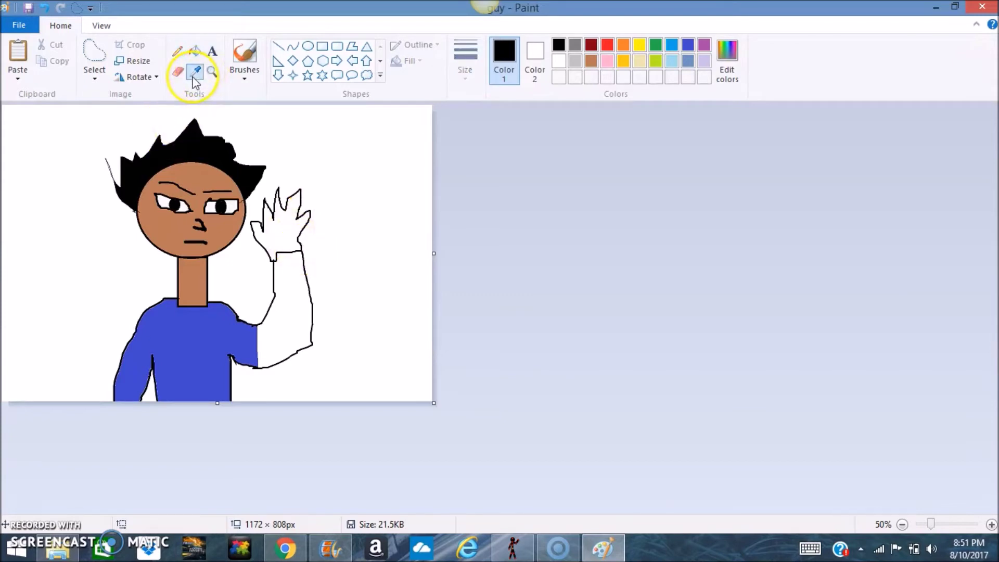
click(238, 230)
click(195, 51)
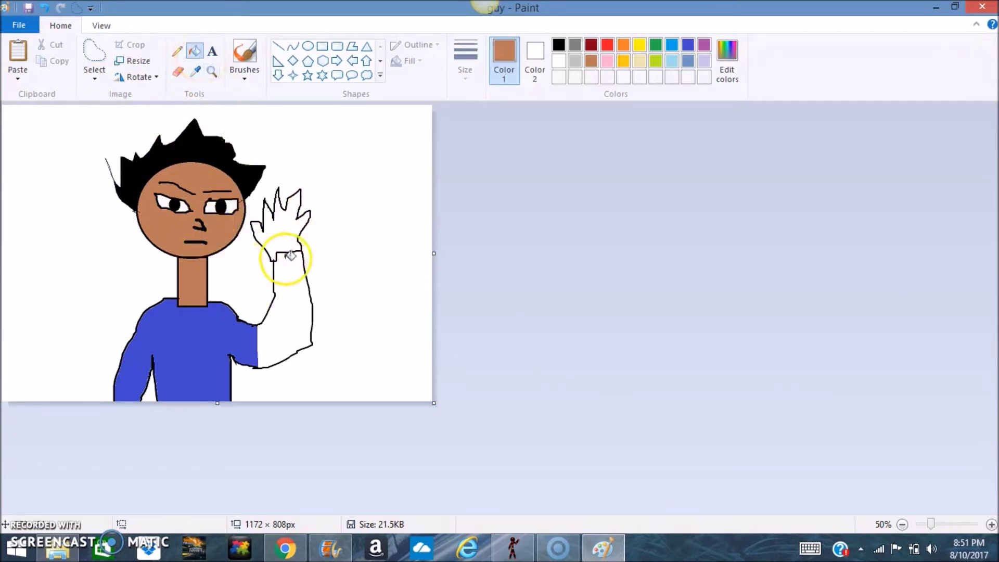
click(289, 238)
Fill the raised sleeve with the blue sampled from the shirt
click(195, 72)
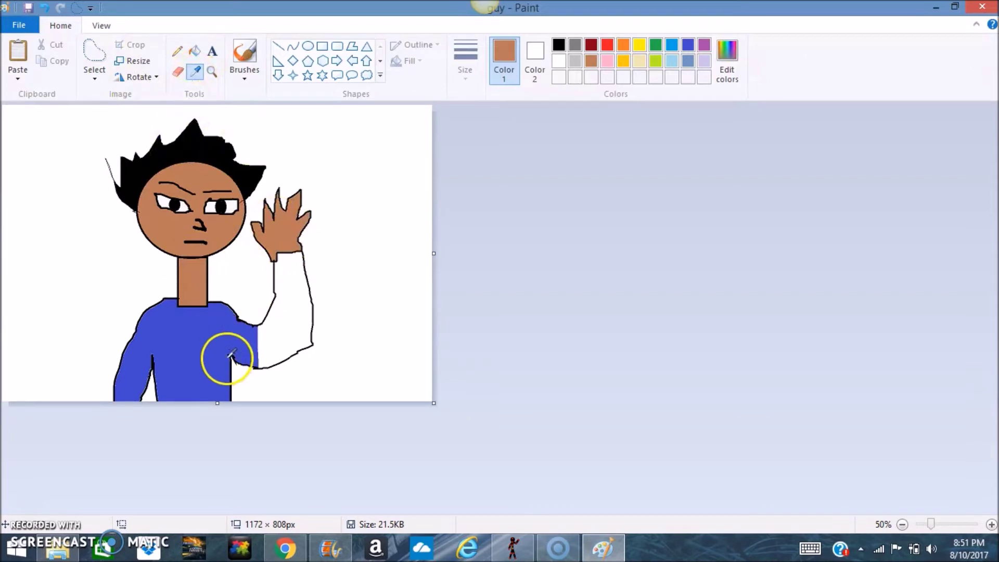
click(233, 298)
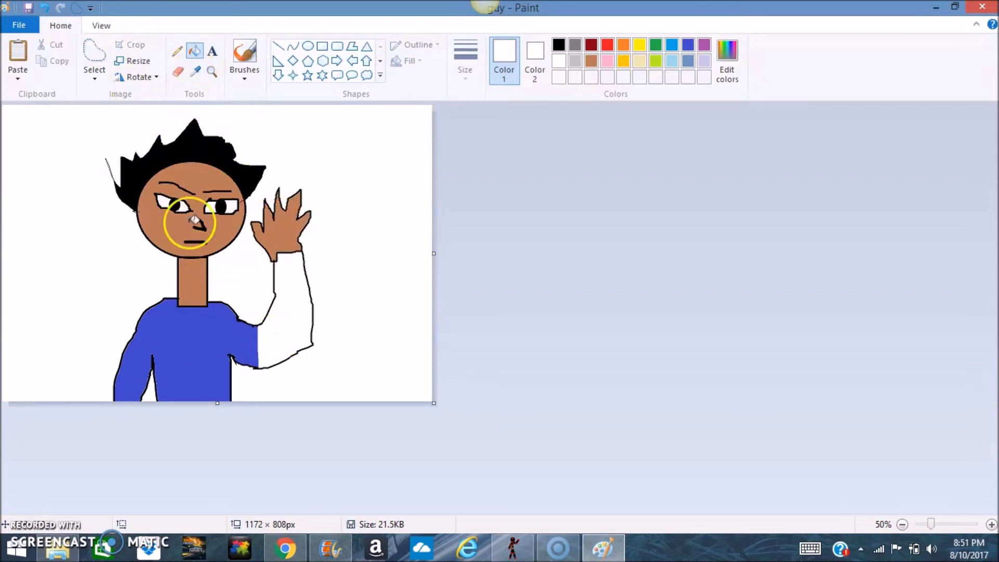
click(195, 73)
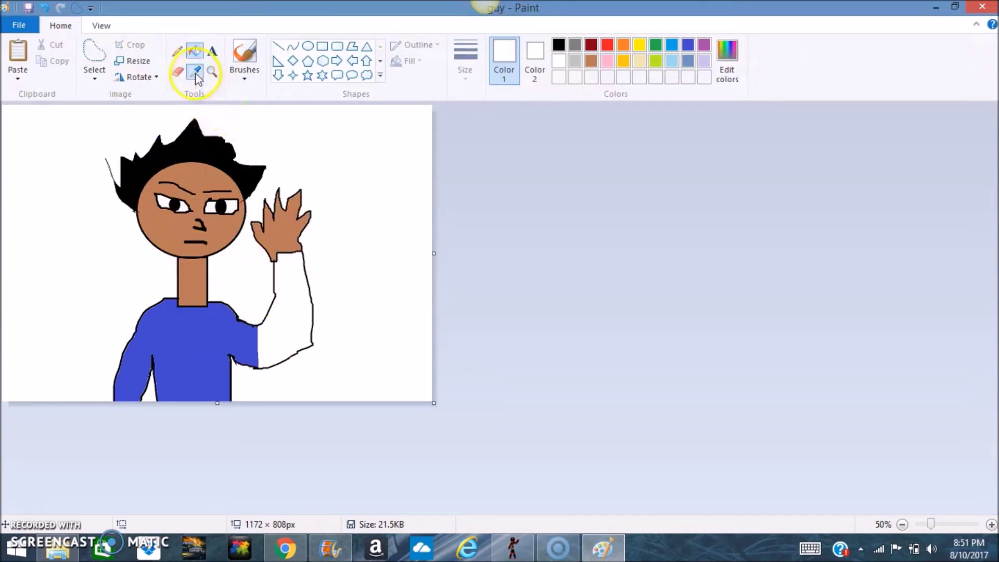
click(203, 332)
click(295, 323)
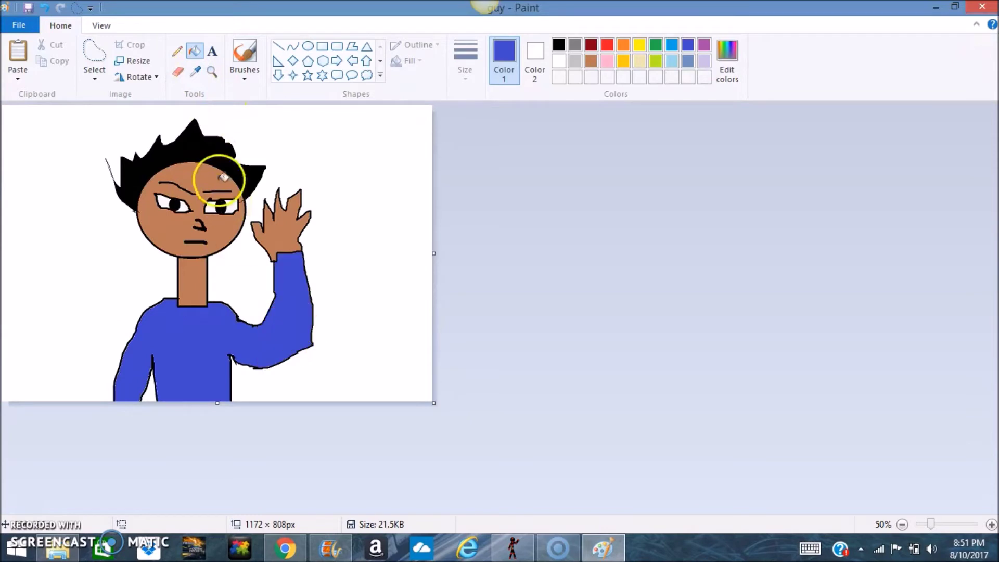
Select the entire picture of the waving character and copy it
click(94, 76)
click(74, 165)
right_click(75, 165)
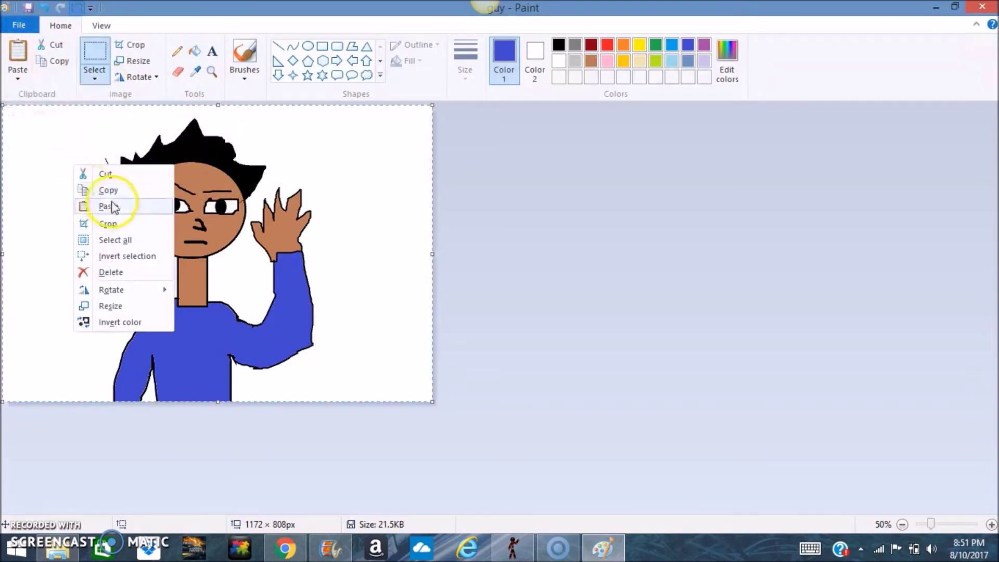
click(106, 196)
Reopen the recent background picture, saving the raised-arm changes to guy.png
click(19, 25)
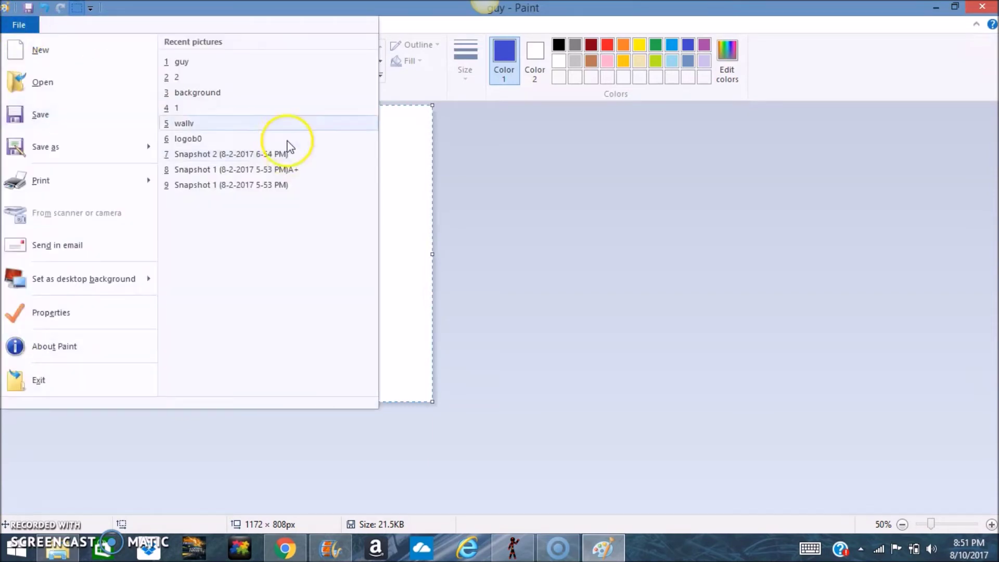
click(199, 94)
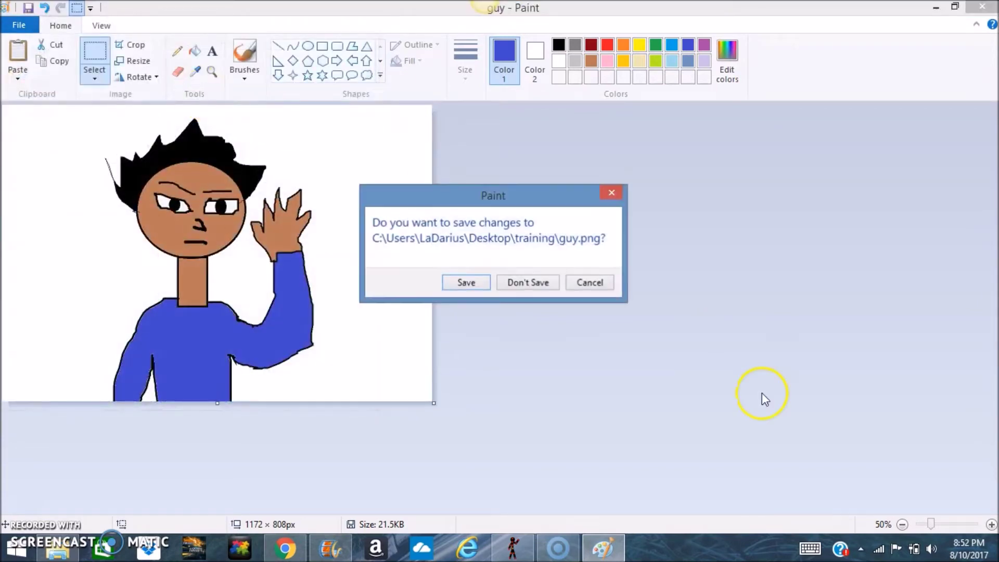
click(477, 283)
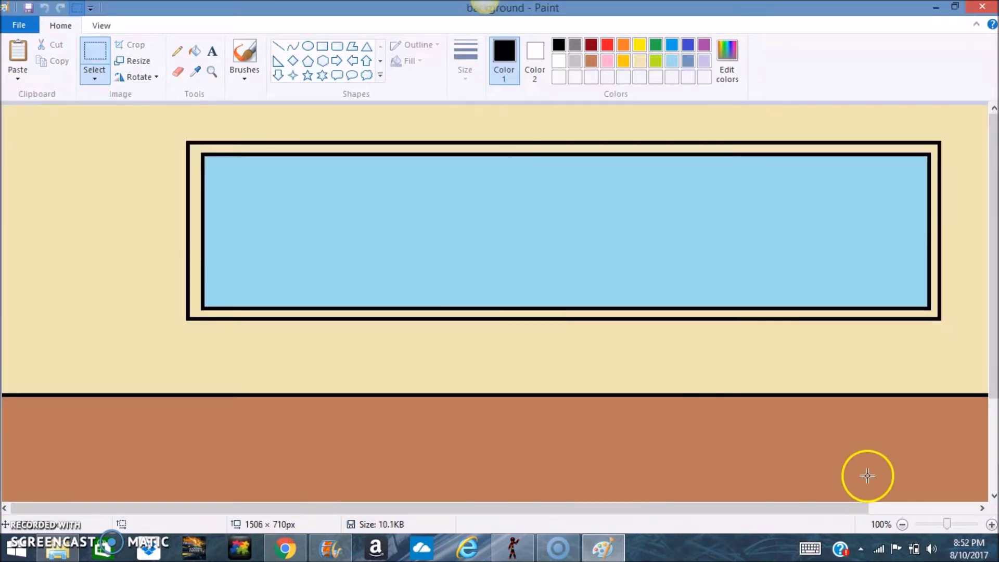
Paste the waving character onto the background in front of the window and trim the canvas to about 1492 × 702 px
click(902, 524)
right_click(289, 227)
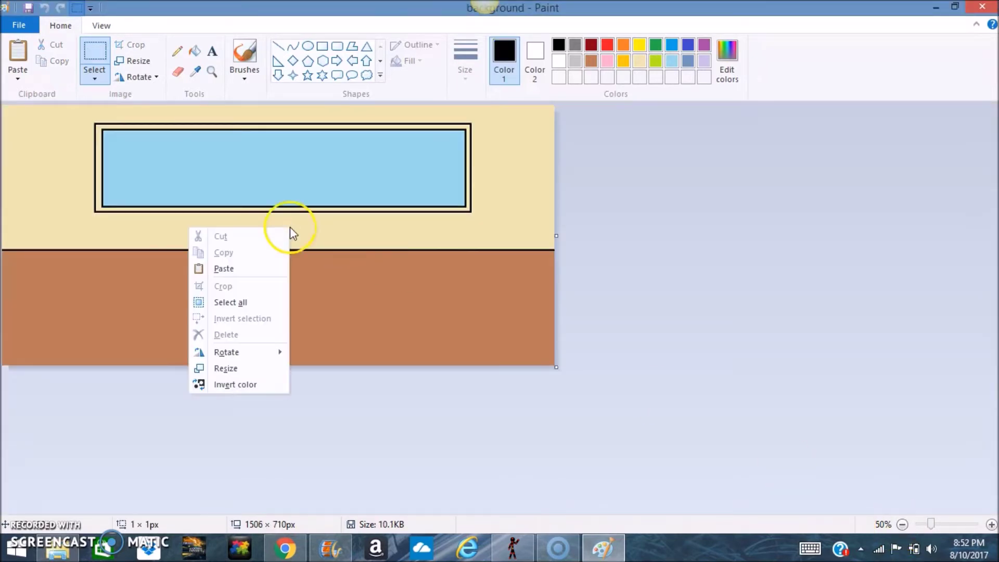
click(257, 268)
drag(231, 274, 291, 267)
drag(556, 403, 549, 364)
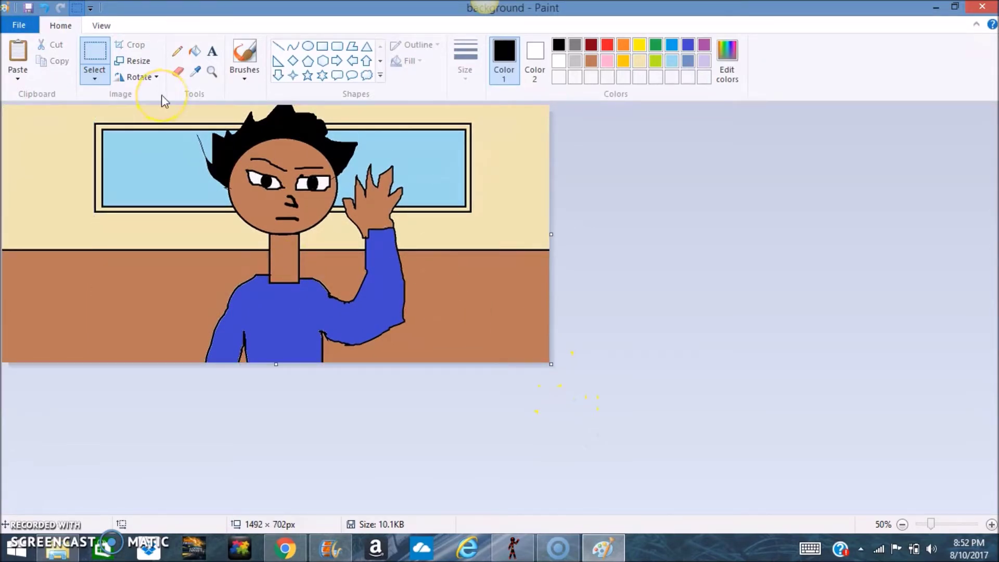
Save the combined waving picture as a PNG named 3 in the training folder
click(19, 24)
click(70, 158)
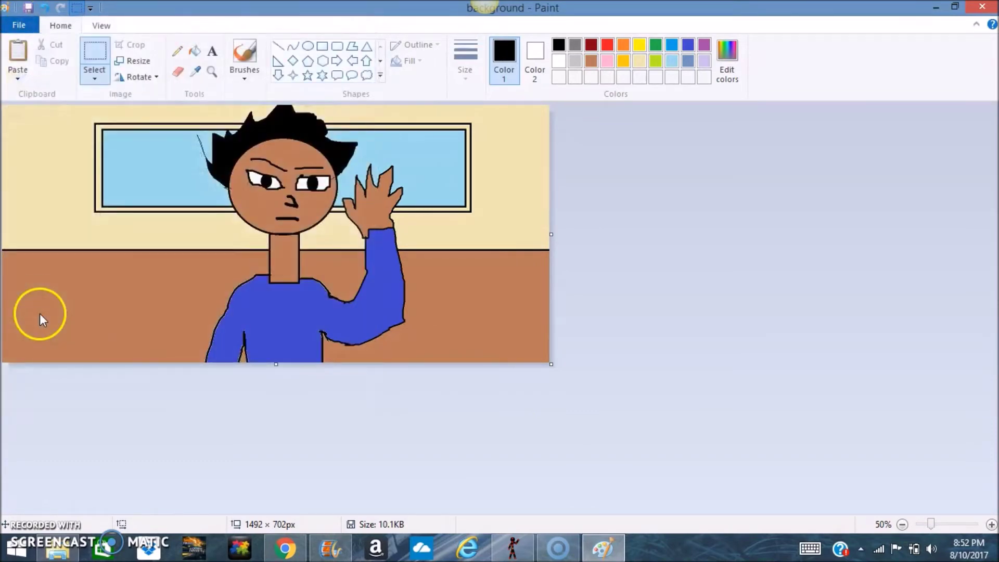
text(3)
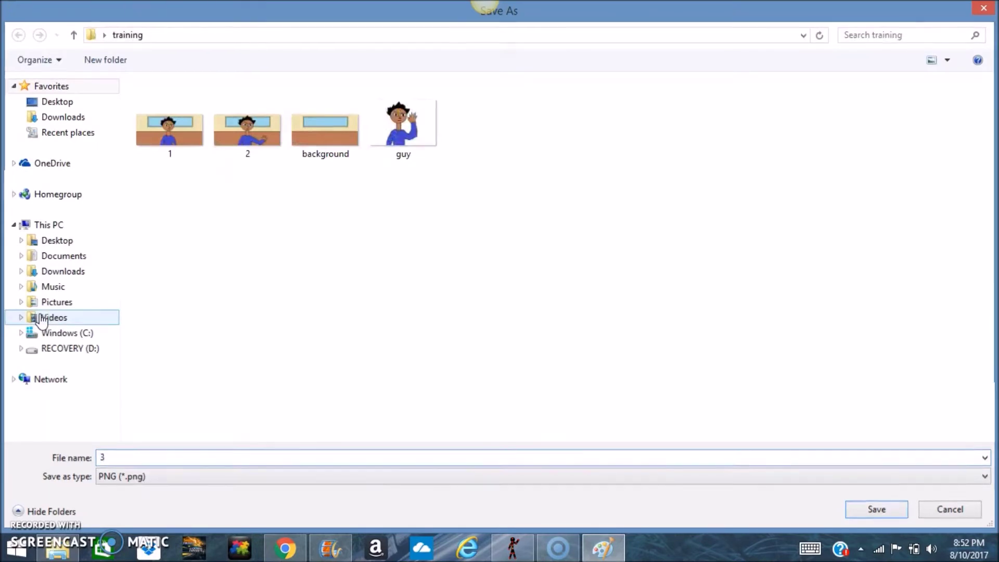
key(Return)
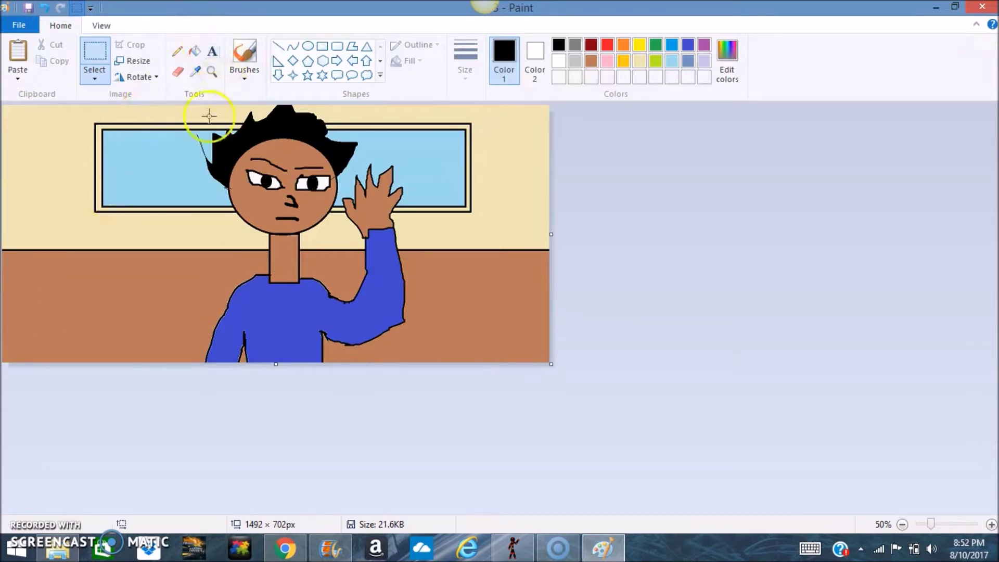
Erase the character's mouth by filling it with the sampled skin colour and brushing over its leftover outline
click(195, 71)
click(259, 217)
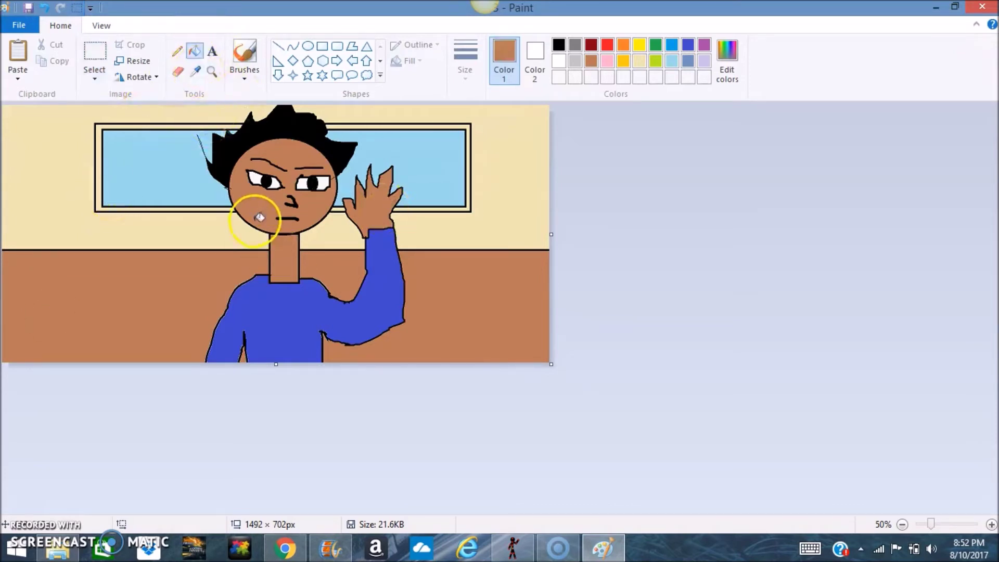
click(195, 50)
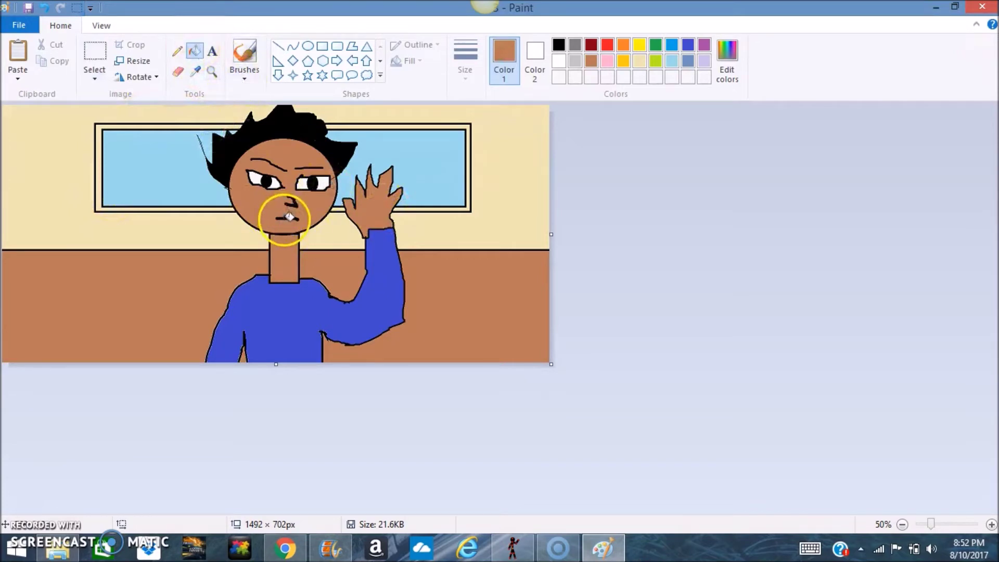
click(292, 217)
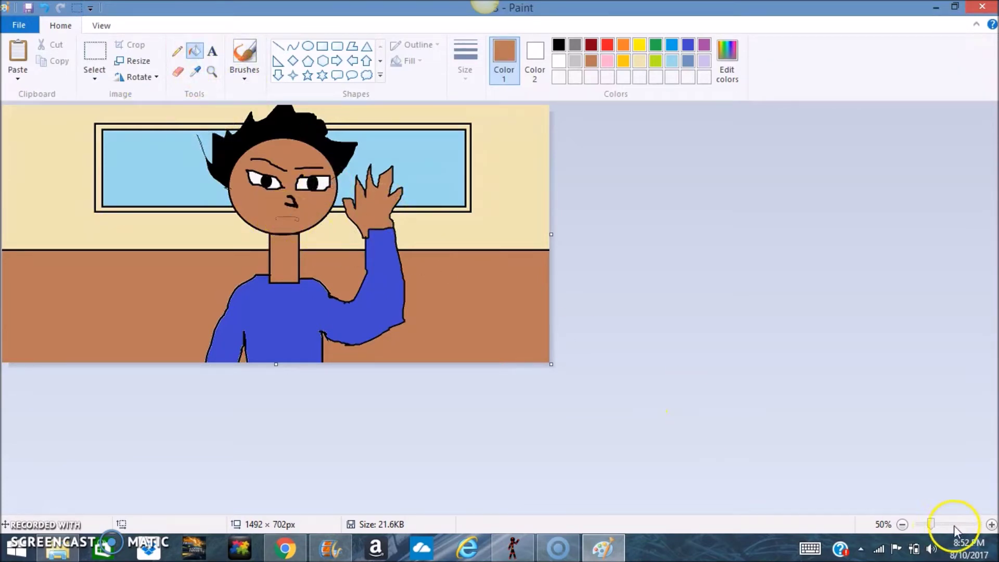
click(991, 525)
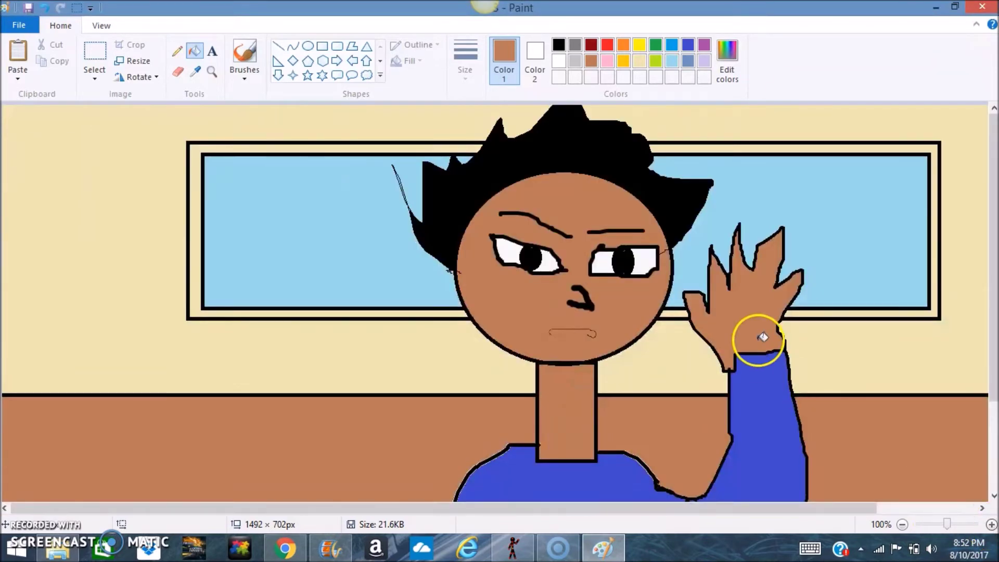
click(177, 50)
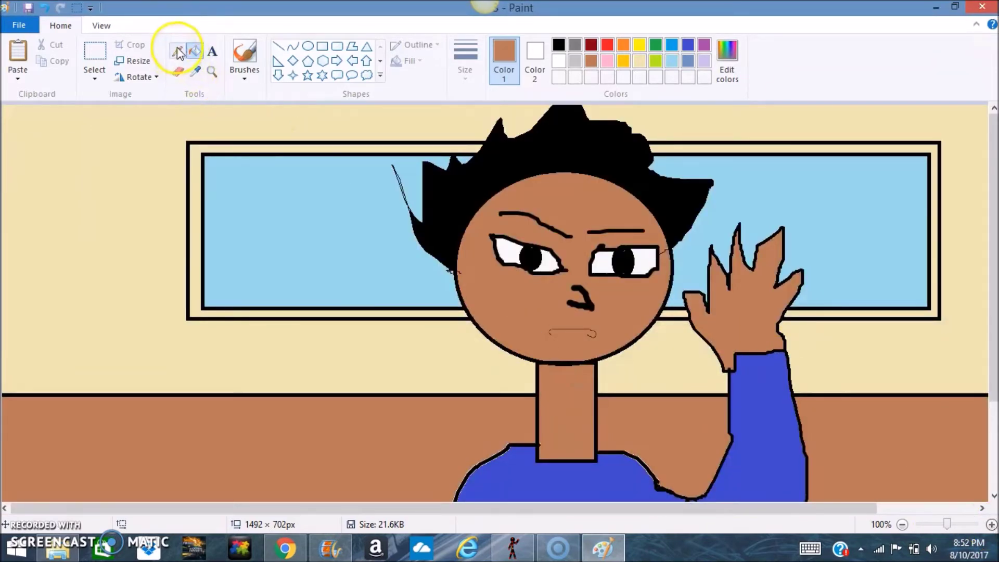
click(479, 63)
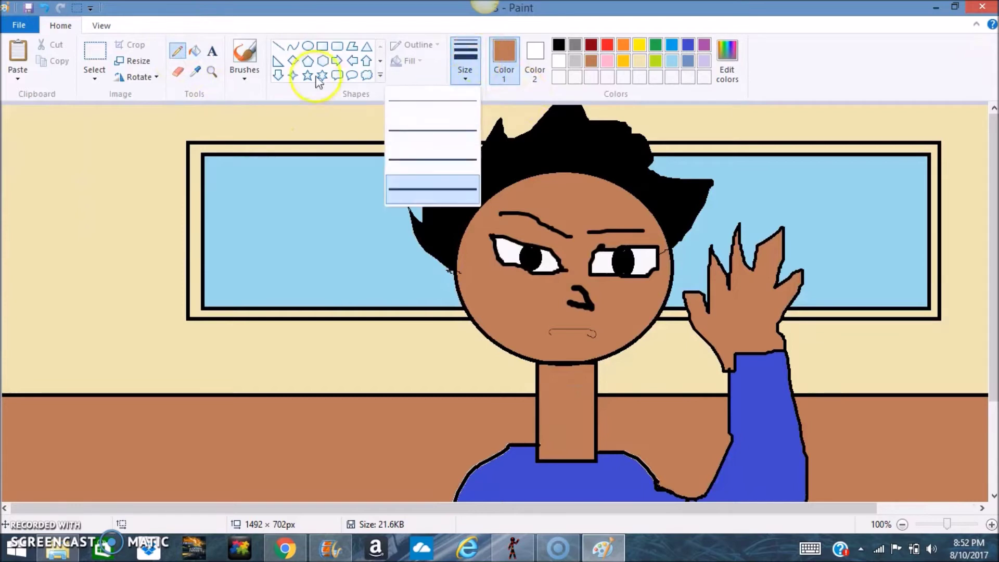
click(240, 50)
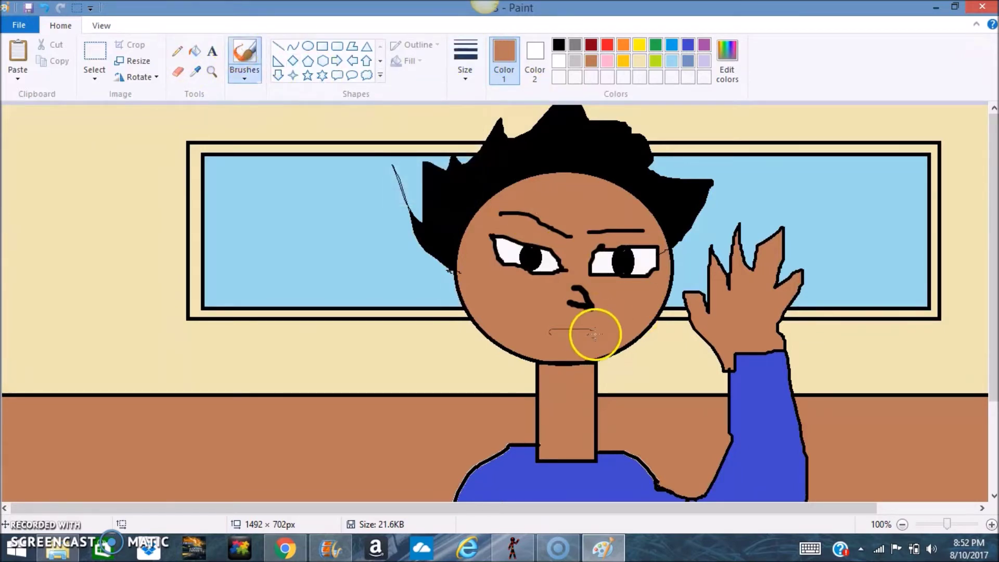
mouse_move(587, 333)
mouse_down()
mouse_move(551, 328)
mouse_move(551, 336)
mouse_move(590, 327)
mouse_up()
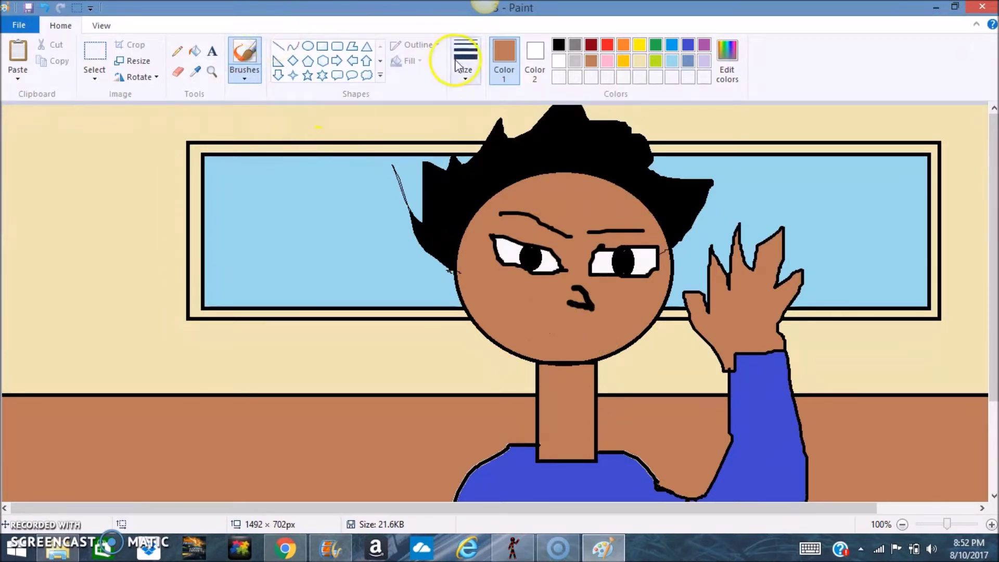
Draw an open mouth as a black oval about 59 × 39 px below the nose and fill it black
click(310, 47)
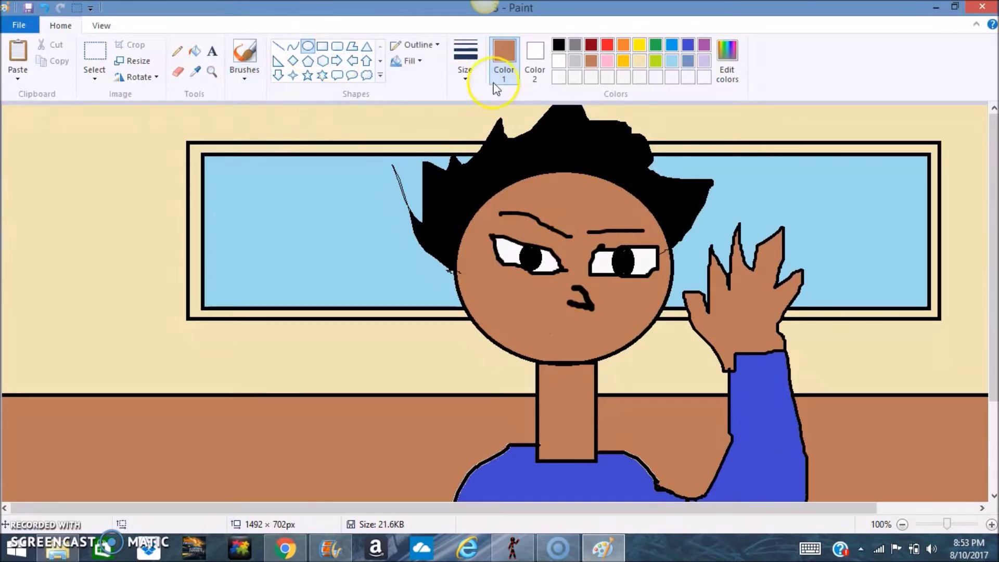
click(558, 45)
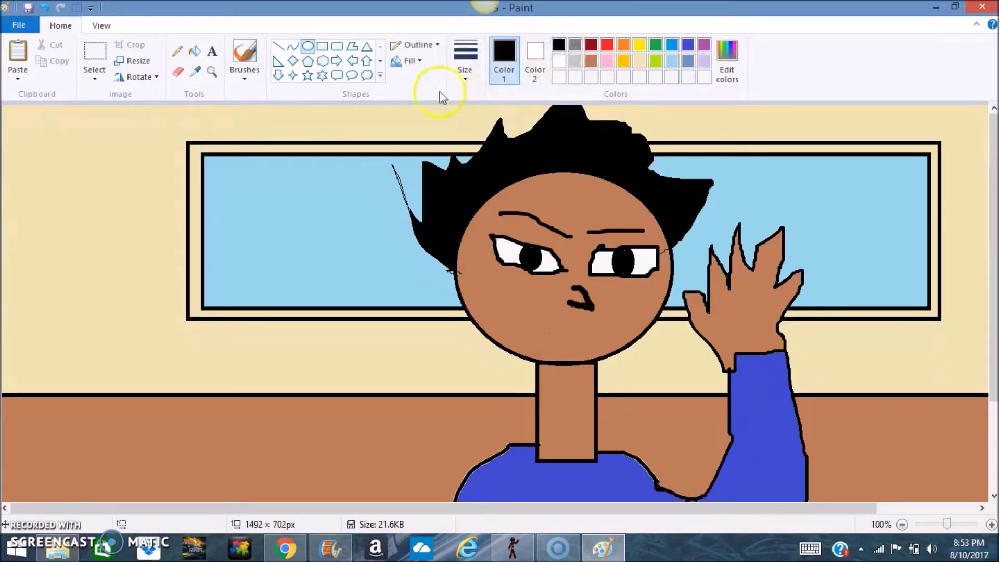
mouse_move(548, 313)
mouse_down()
mouse_move(615, 346)
mouse_move(590, 342)
mouse_up()
click(194, 50)
click(575, 319)
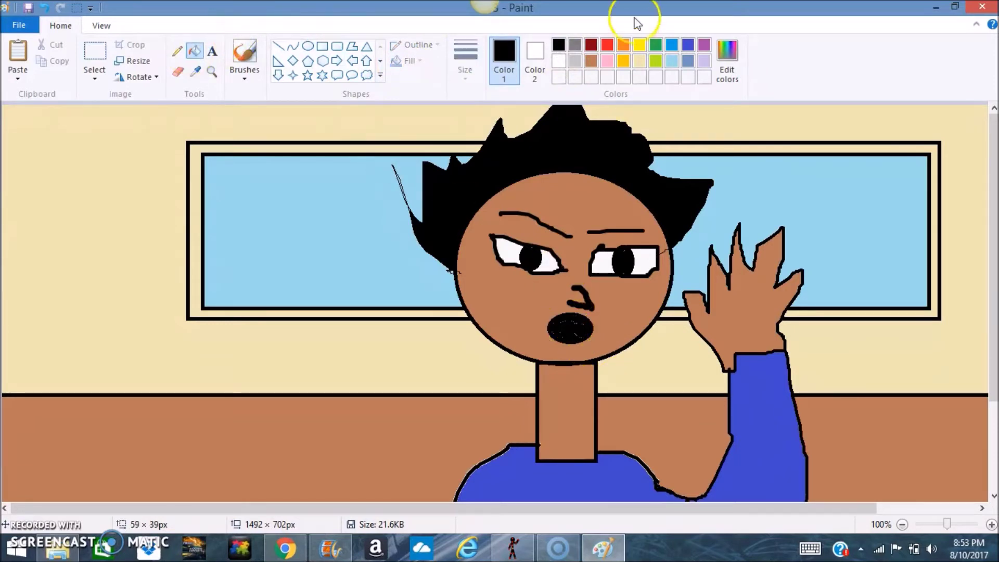
Draw a small pink tongue inside the open mouth with the thickest pencil line
click(607, 61)
click(177, 51)
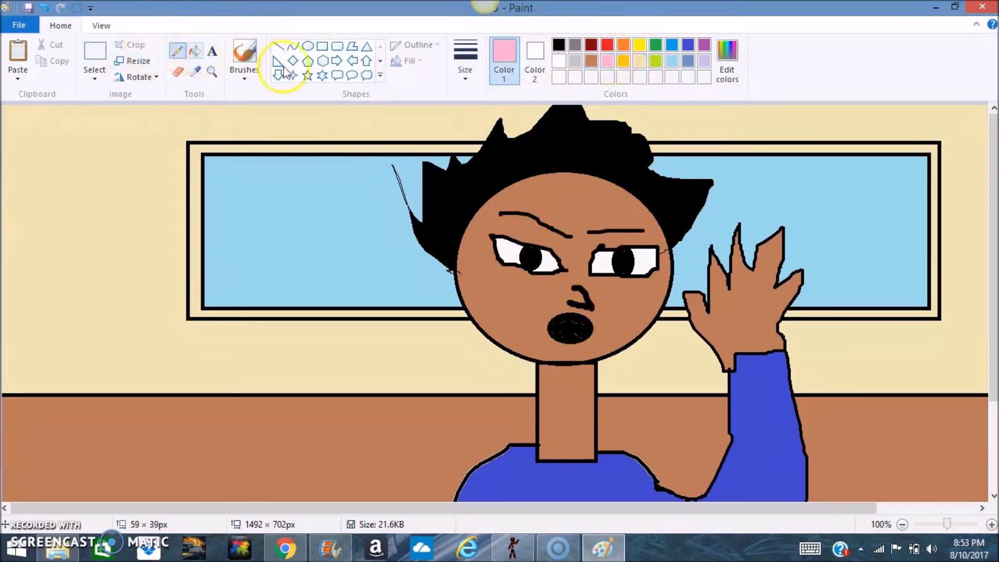
click(464, 59)
click(436, 188)
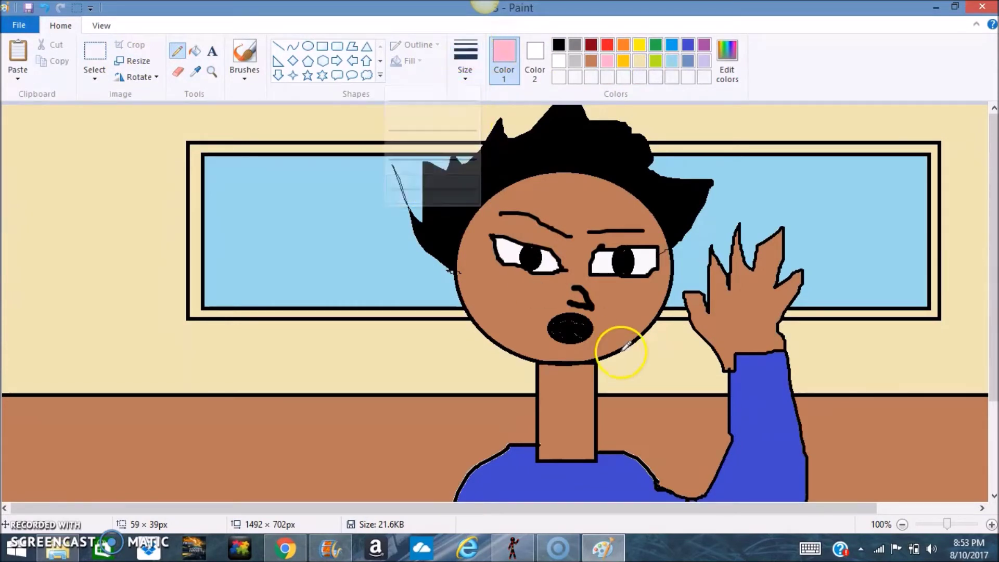
drag(575, 330, 571, 330)
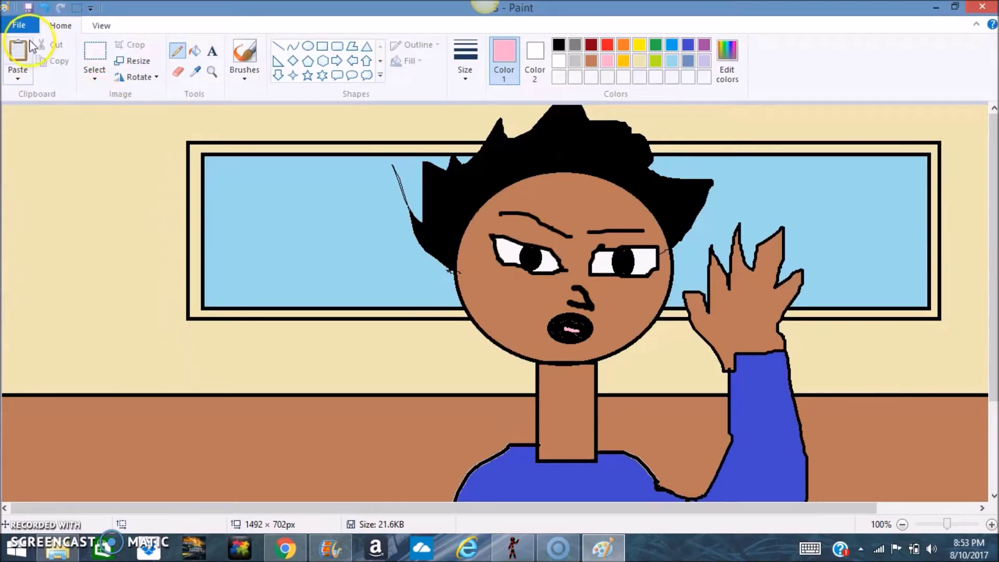
Save the picture with the open mouth as a PNG named 4 in the training folder
click(19, 24)
click(63, 148)
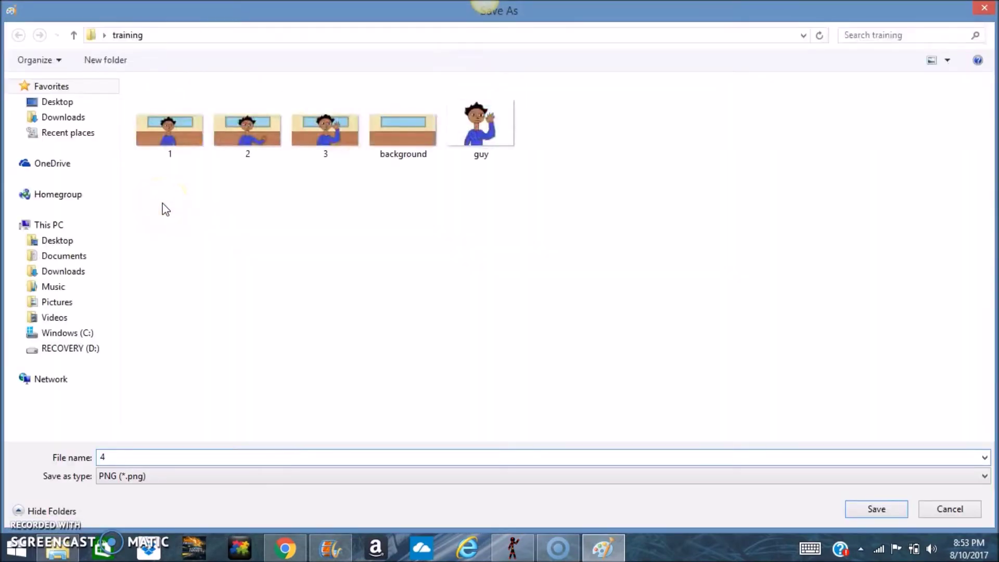
text(4)
key(Return)
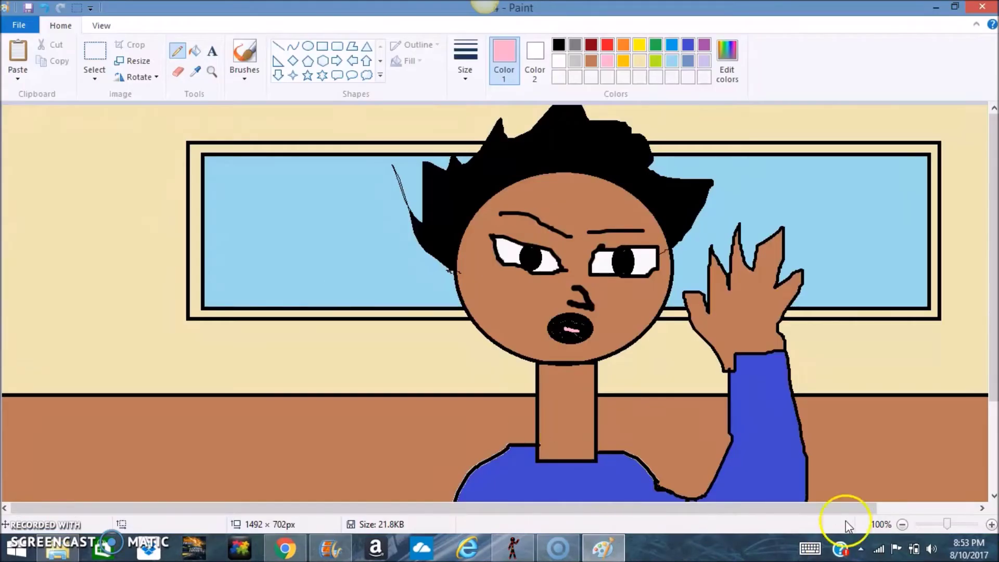
Undo the tongue and open mouth, and draw a black-filled oval mouth about 77 × 41 px below the nose
click(903, 524)
key(ctrl+z)
key(ctrl+z)
key(ctrl+z)
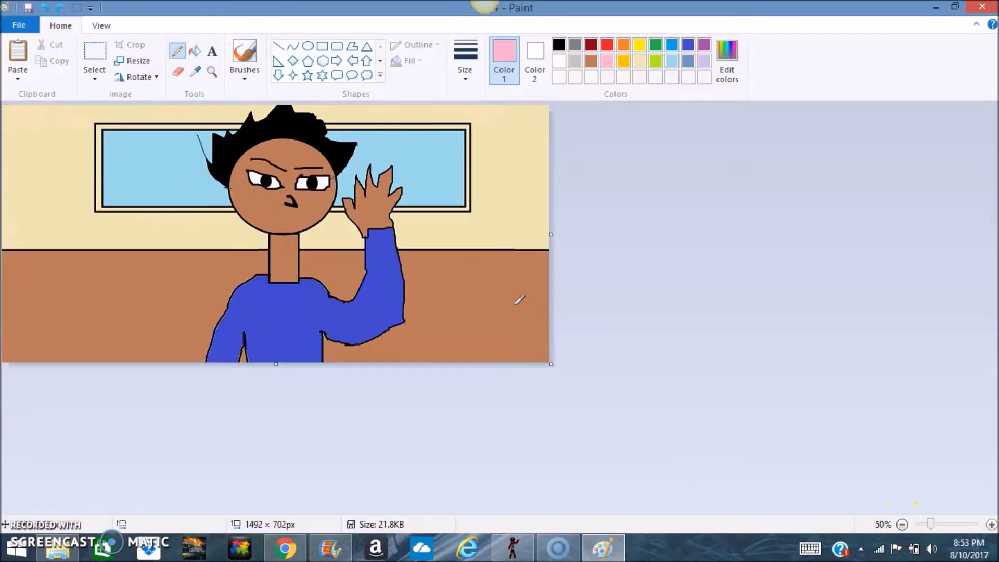
click(307, 46)
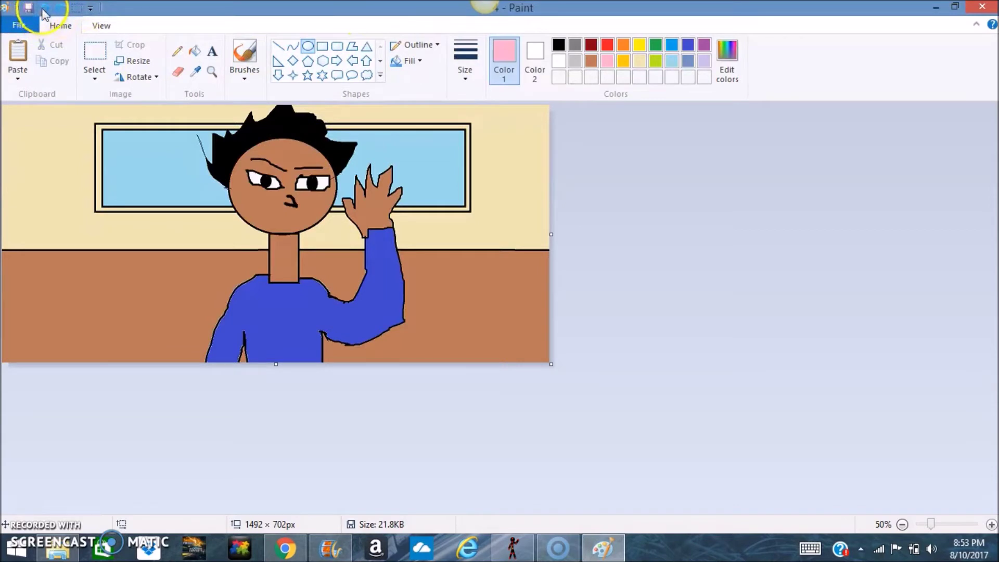
click(559, 46)
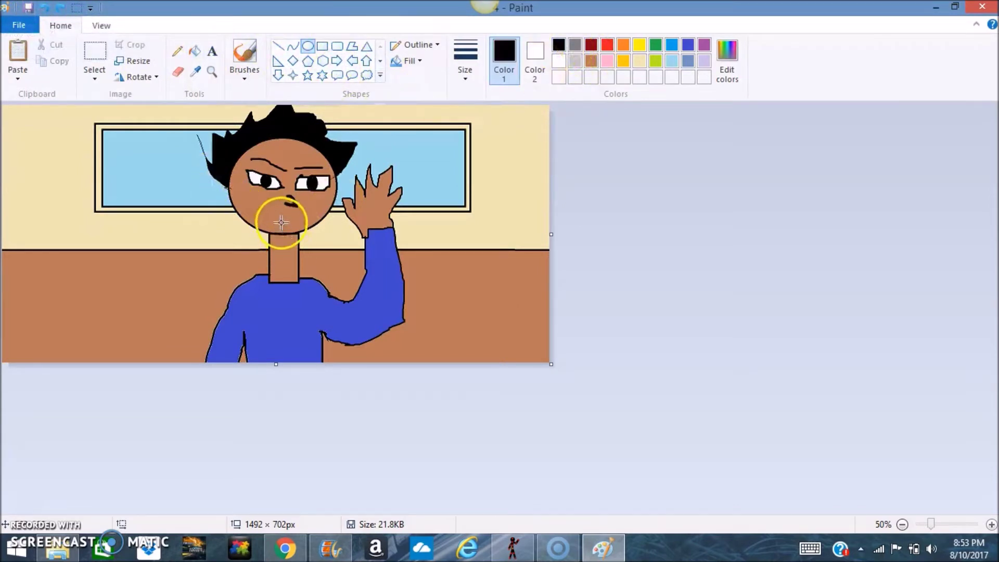
drag(276, 210, 304, 225)
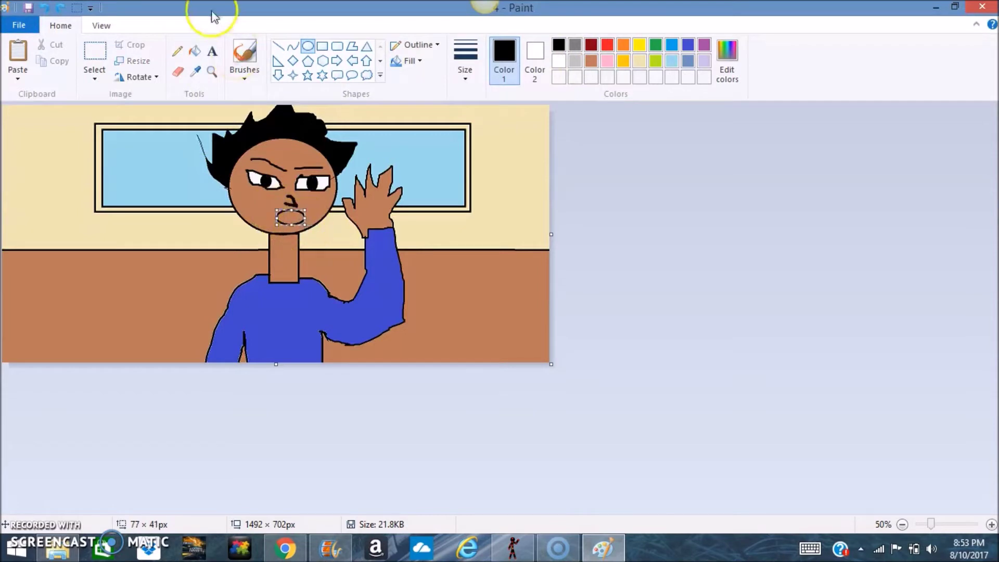
click(197, 50)
click(290, 216)
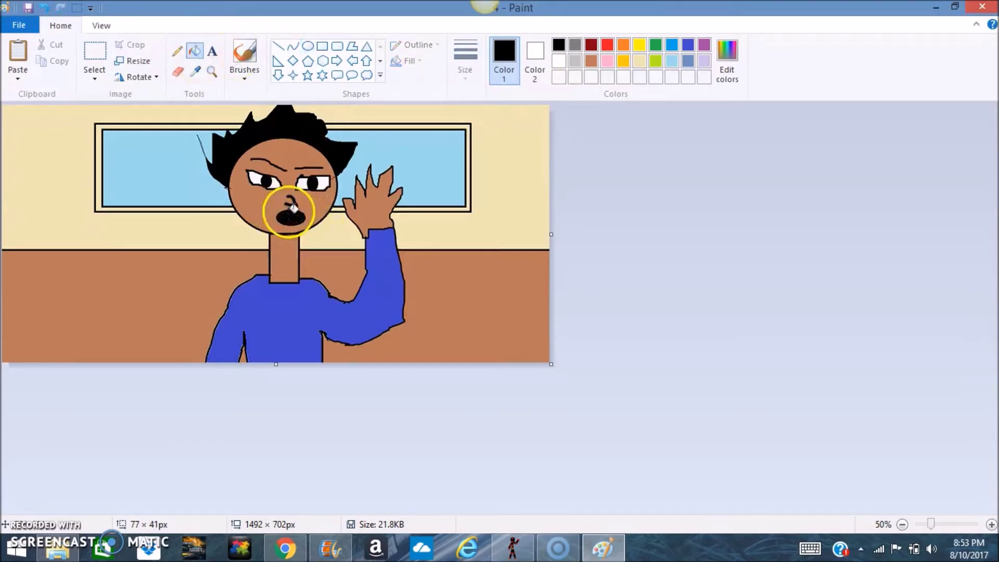
Draw a small pink tongue inside the black mouth with the pencil
click(607, 61)
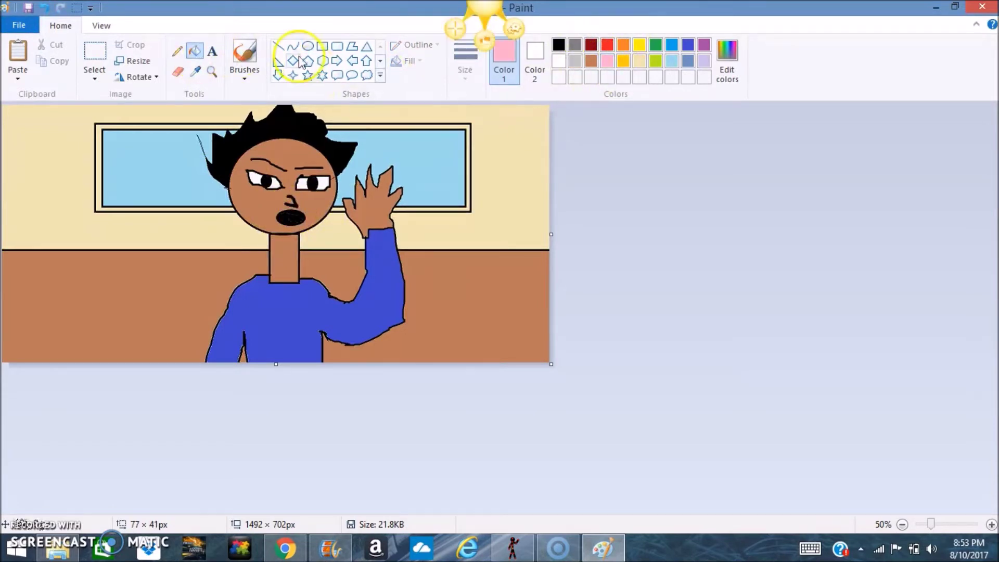
click(179, 51)
drag(284, 215, 295, 210)
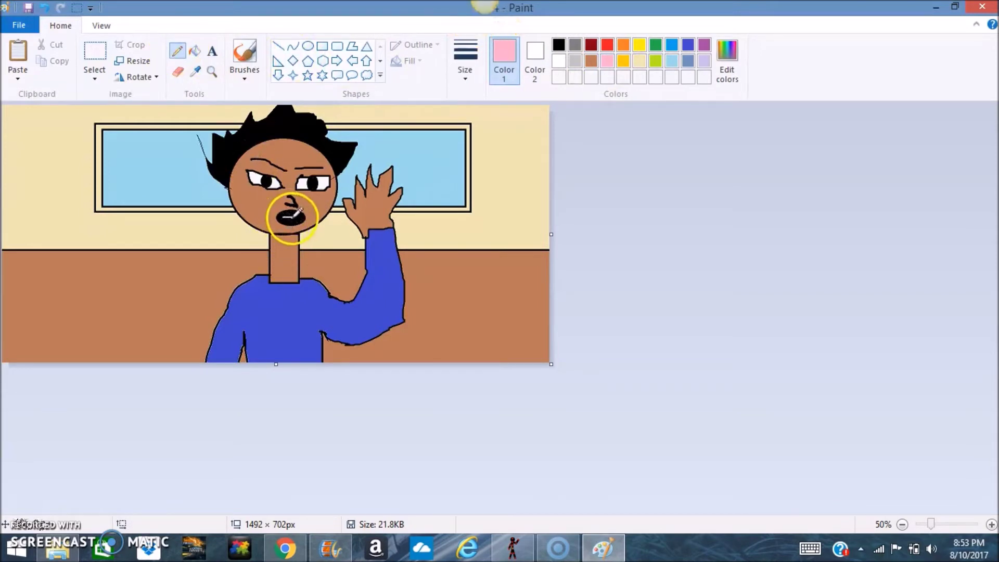
Save the picture with the wider mouth as a PNG named 5 in the training folder
click(19, 25)
click(46, 147)
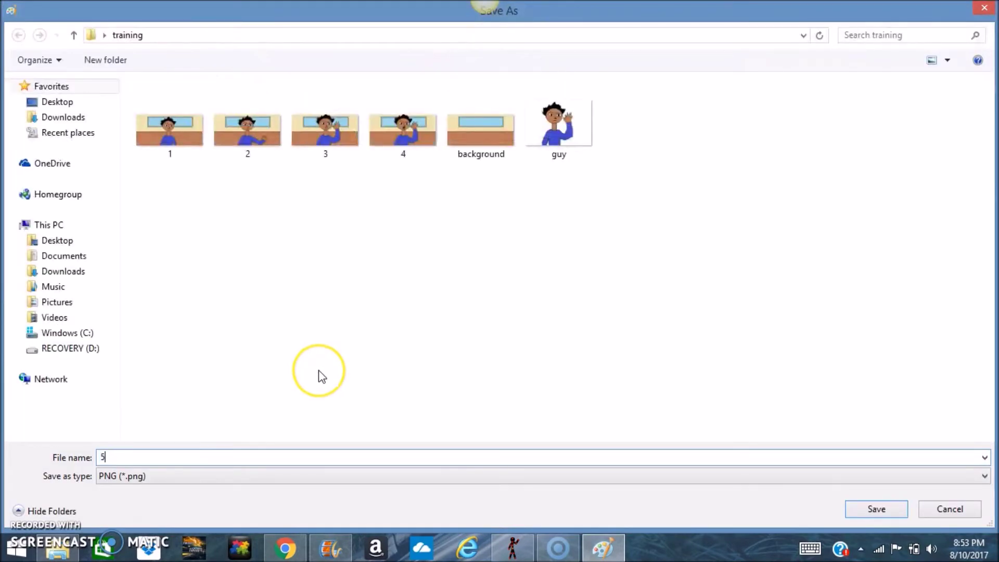
key(Return)
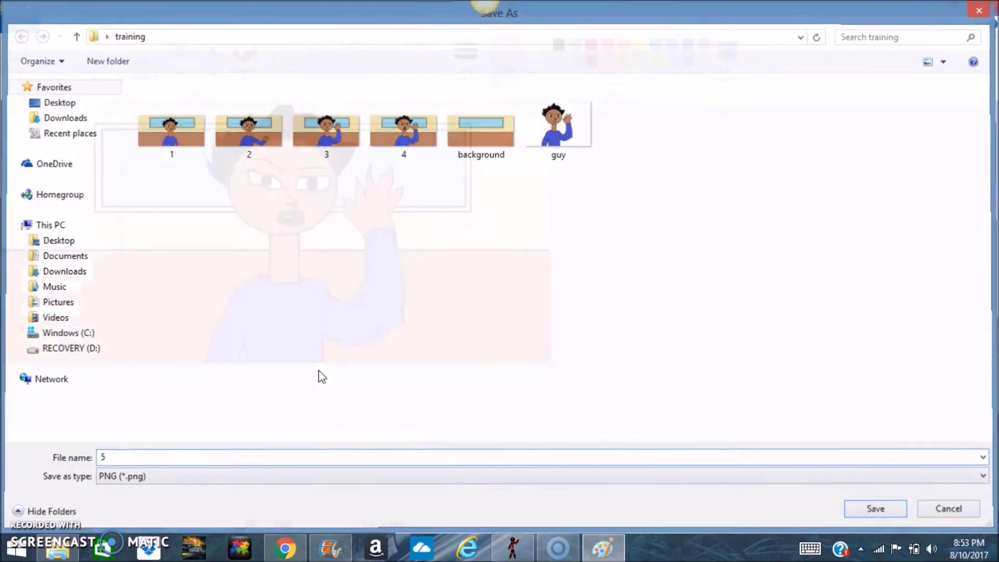
Undo the mouth and tongue, and draw a rounder black-filled oval mouth about 73 × 45 px below the nose
key(ctrl+z)
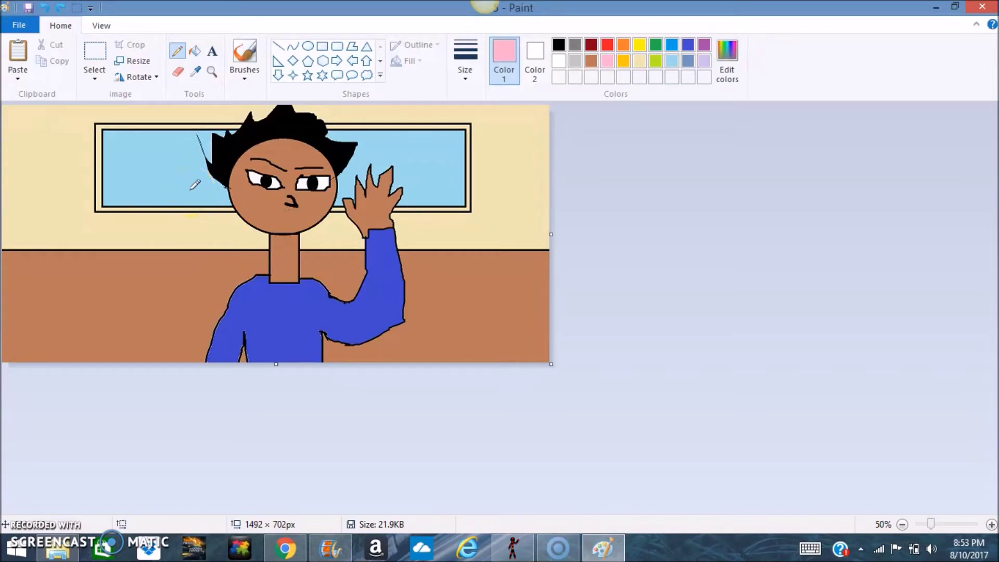
click(307, 46)
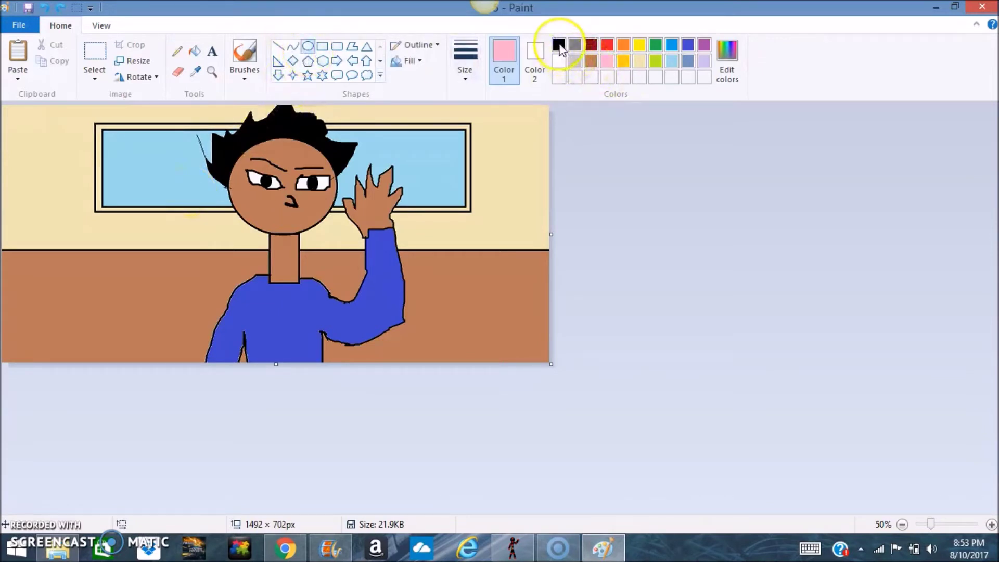
click(559, 45)
drag(276, 209, 304, 226)
click(195, 51)
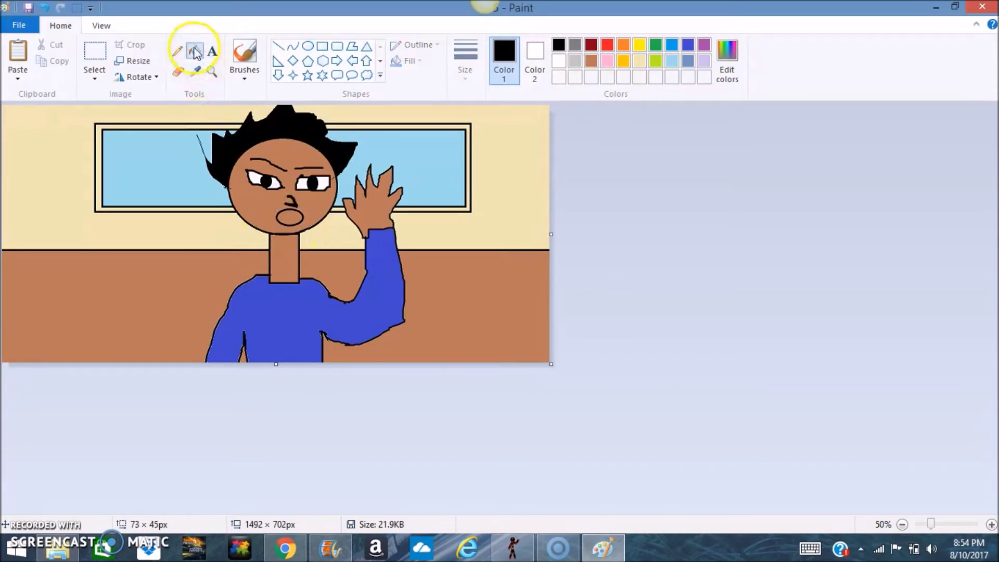
click(292, 216)
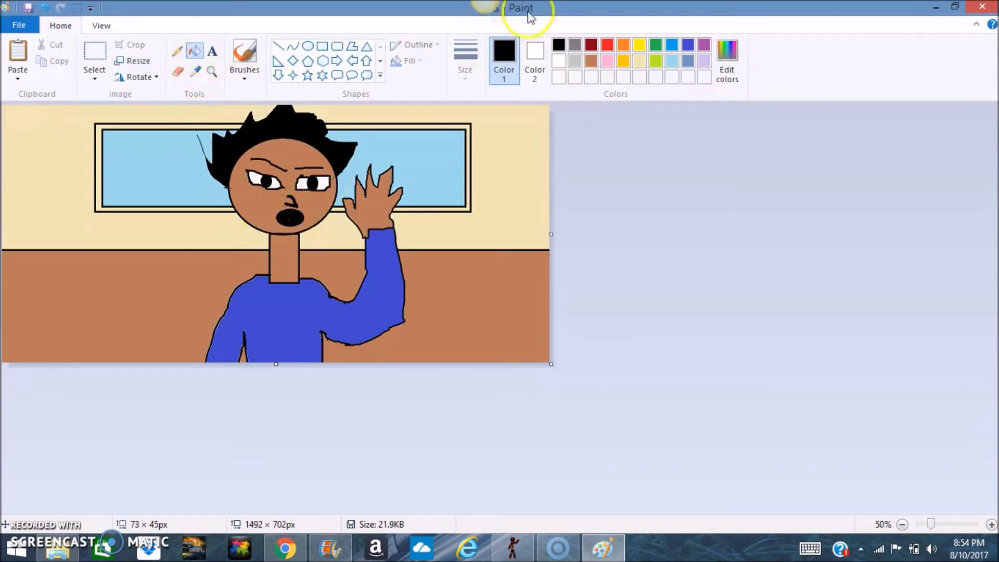
Draw a small pink tongue low inside the new mouth with the pencil
click(607, 61)
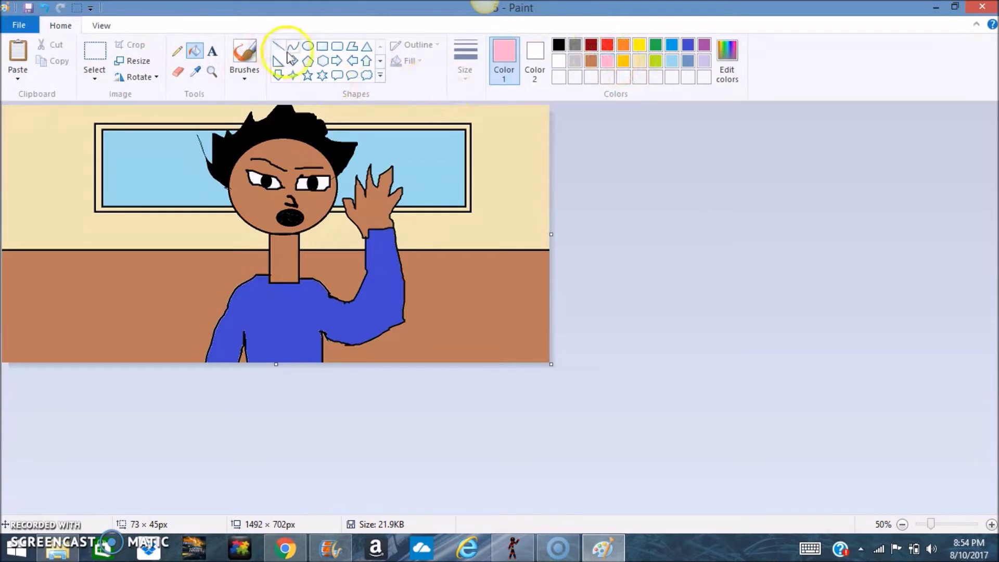
click(308, 46)
click(177, 51)
drag(280, 221, 294, 220)
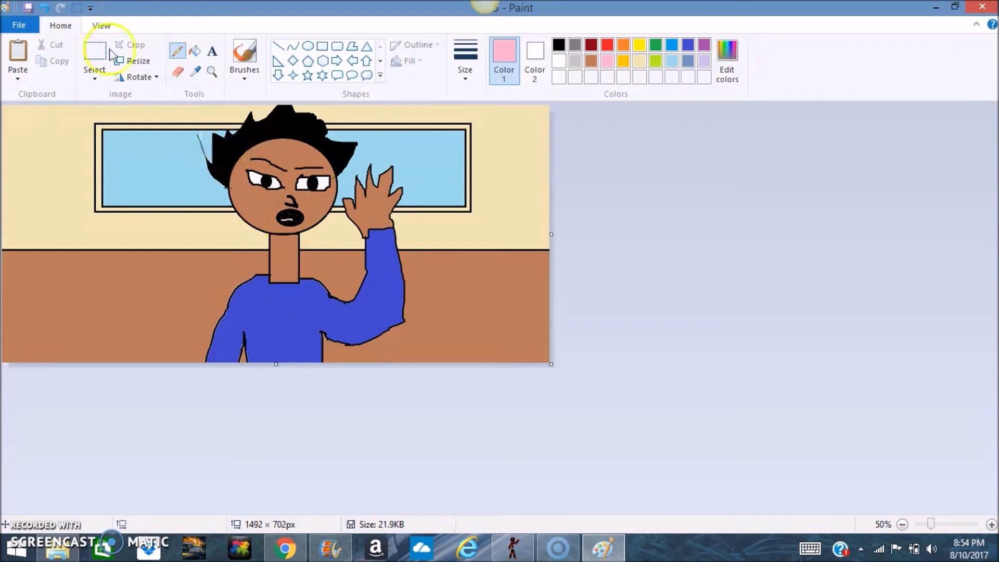
Save the picture with the rounder mouth as a PNG named 6 in the training folder
click(29, 24)
click(64, 148)
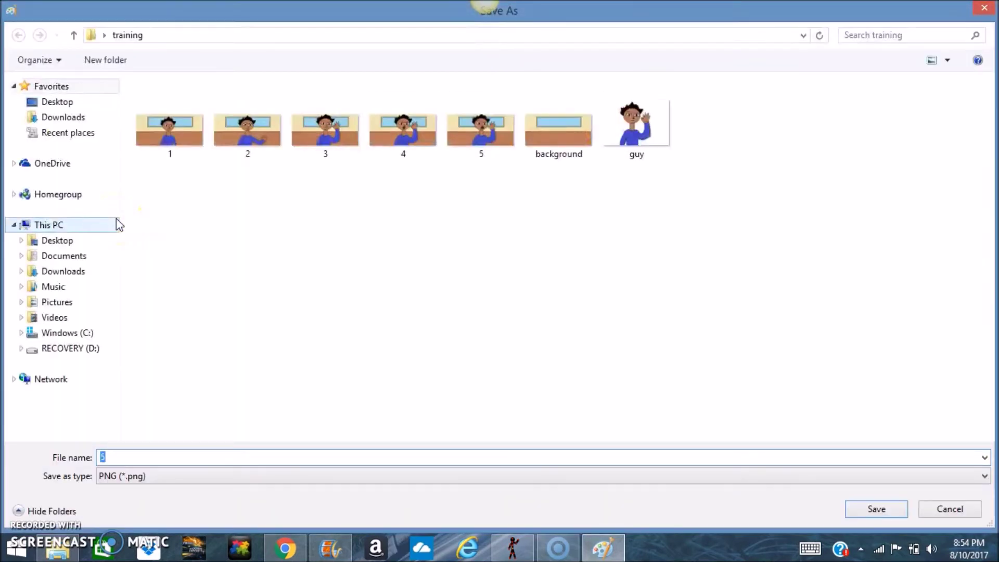
key(Return)
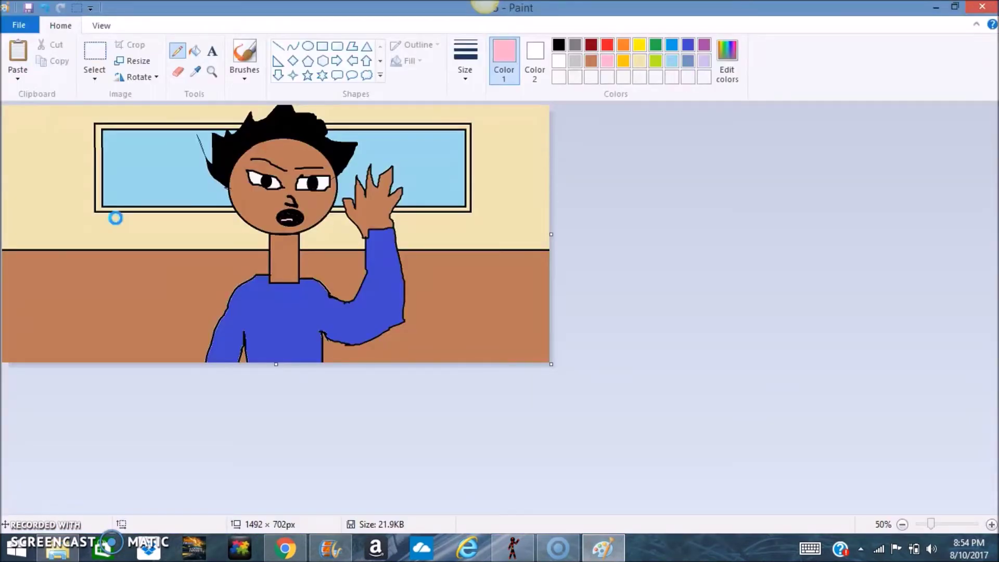
Undo the open mouth and tongue, and draw a closed smiling mouth as a black pencil line below the nose
key(ctrl+z)
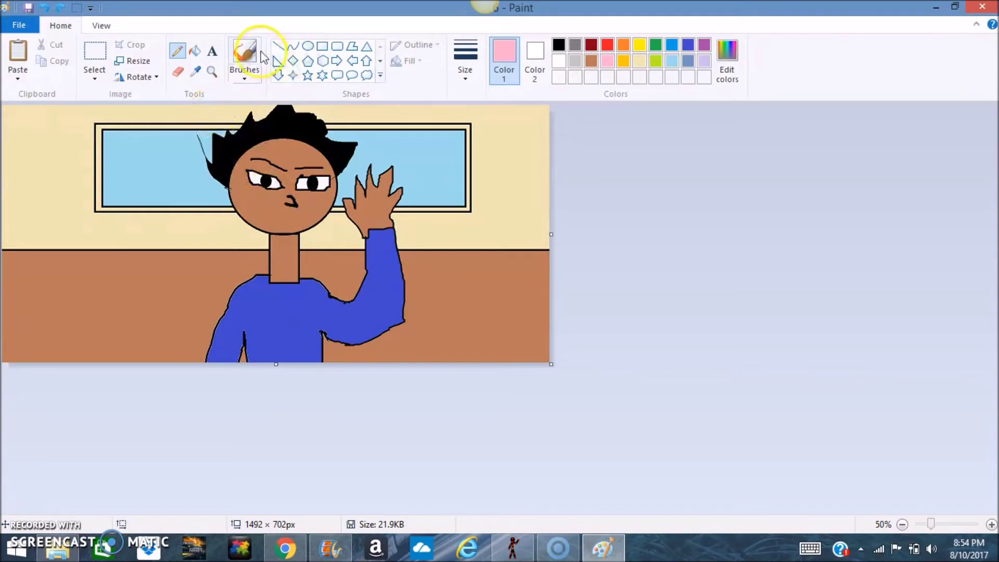
click(558, 44)
drag(270, 213, 305, 209)
Save the smiling picture as a PNG named 7 in the training folder
click(33, 27)
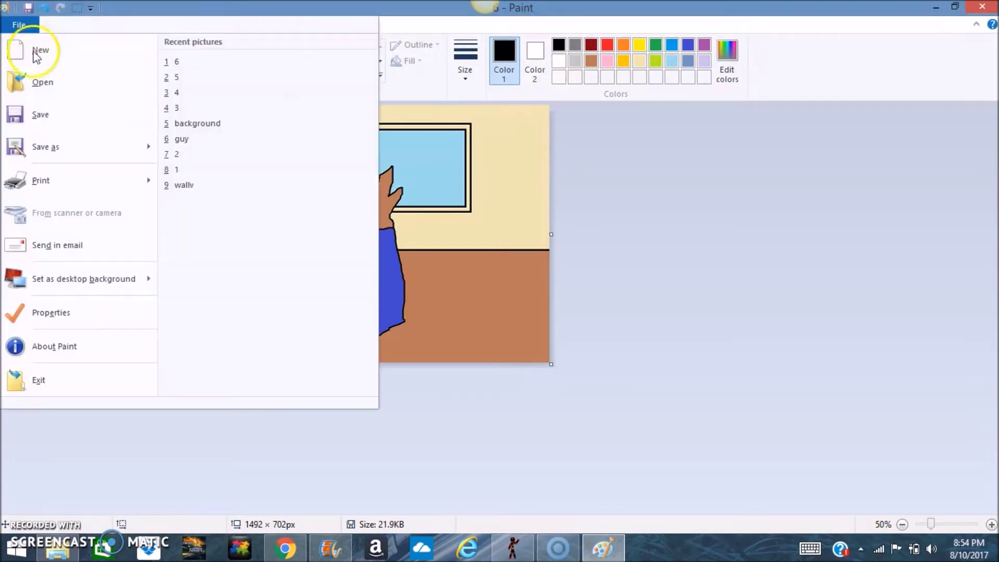
click(71, 150)
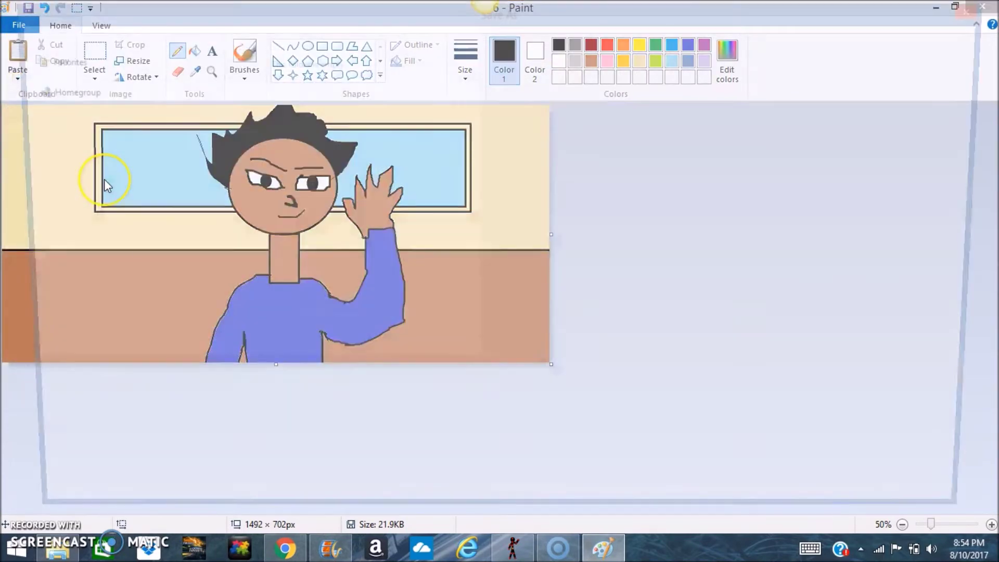
text(7)
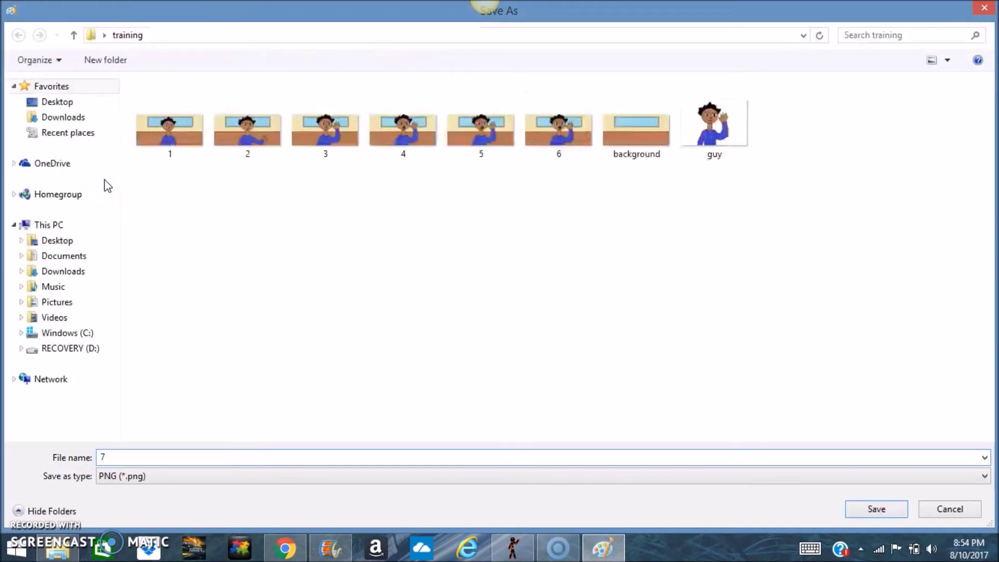
key(Return)
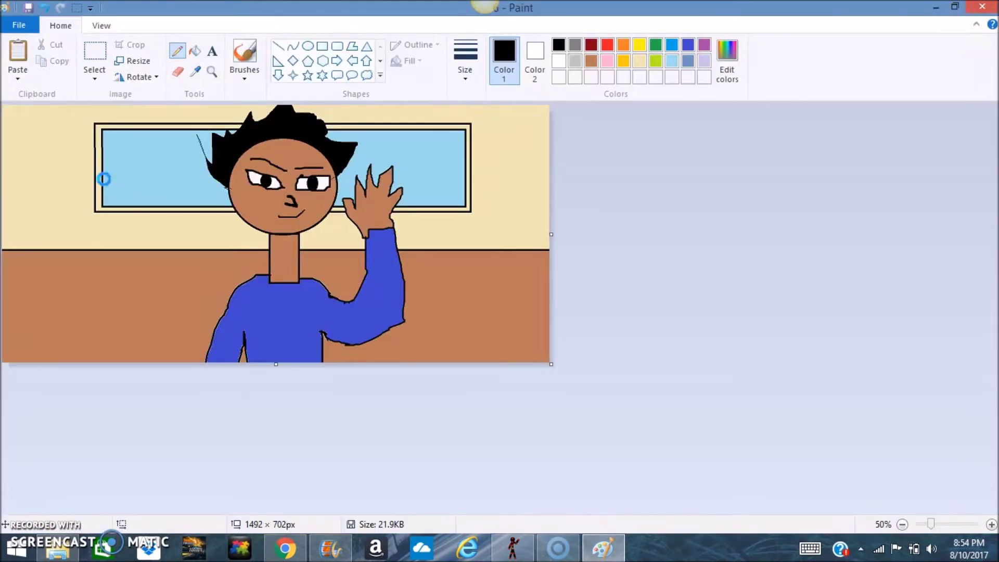
Show the saved pictures in the training folder for opening, and switch to Movie Maker
click(19, 25)
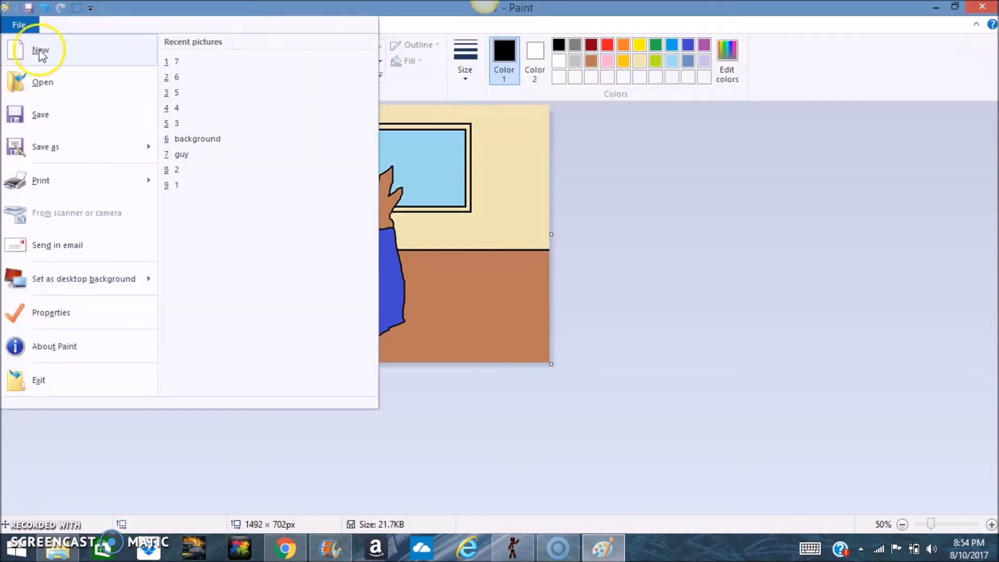
click(81, 85)
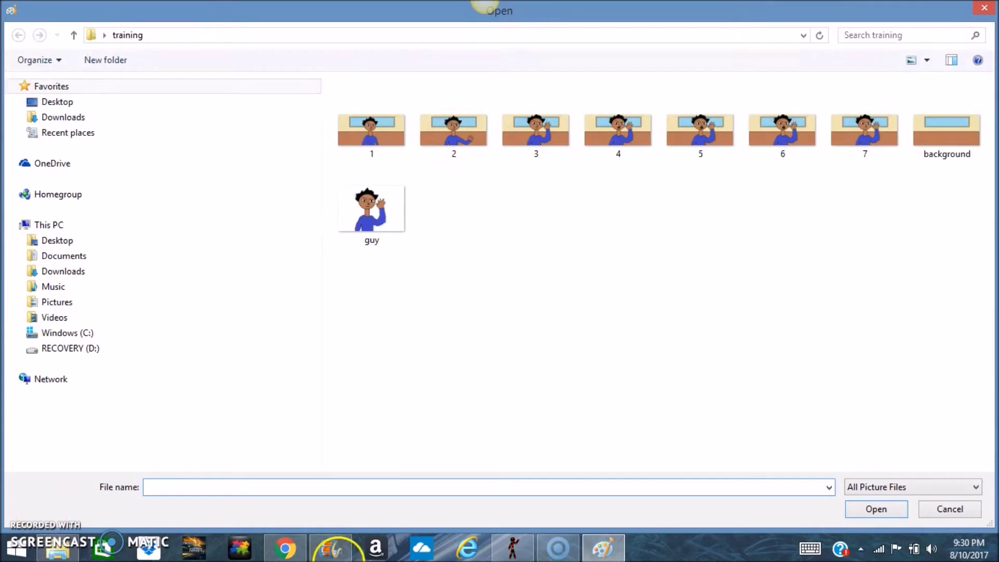
mouse_move(334, 556)
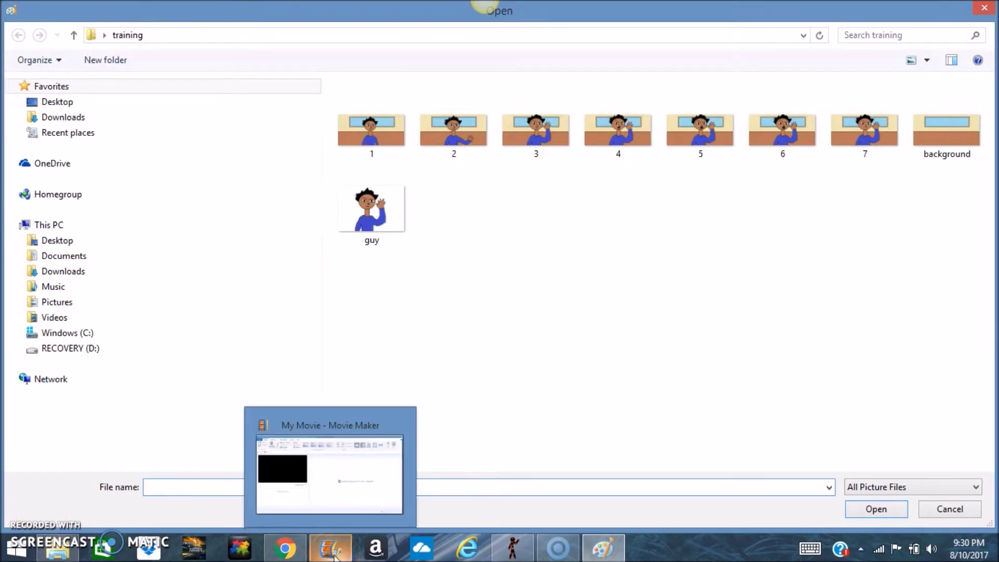
click(333, 555)
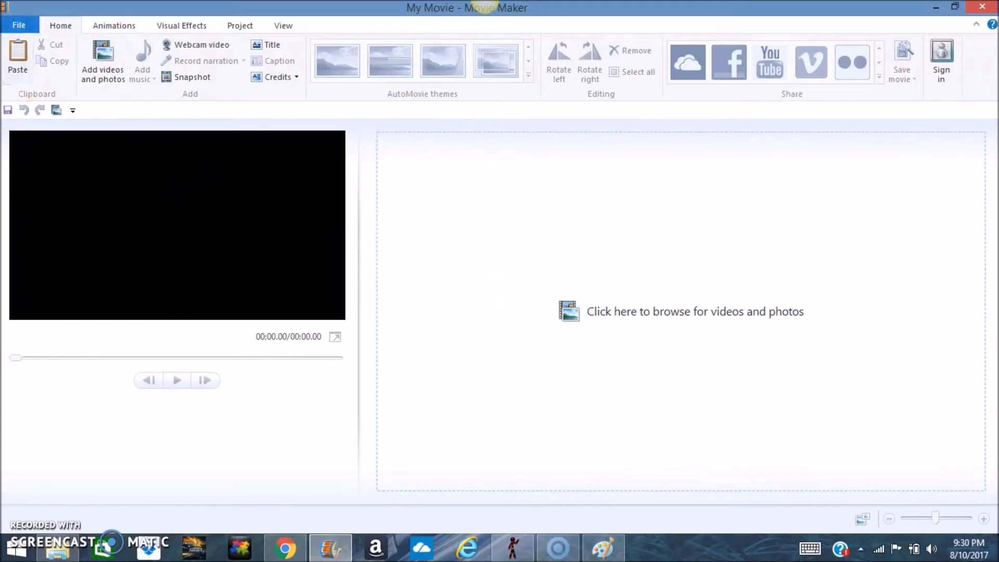
Add pictures 1 to 7 and guy from the training folder on the Desktop to the movie project
click(103, 55)
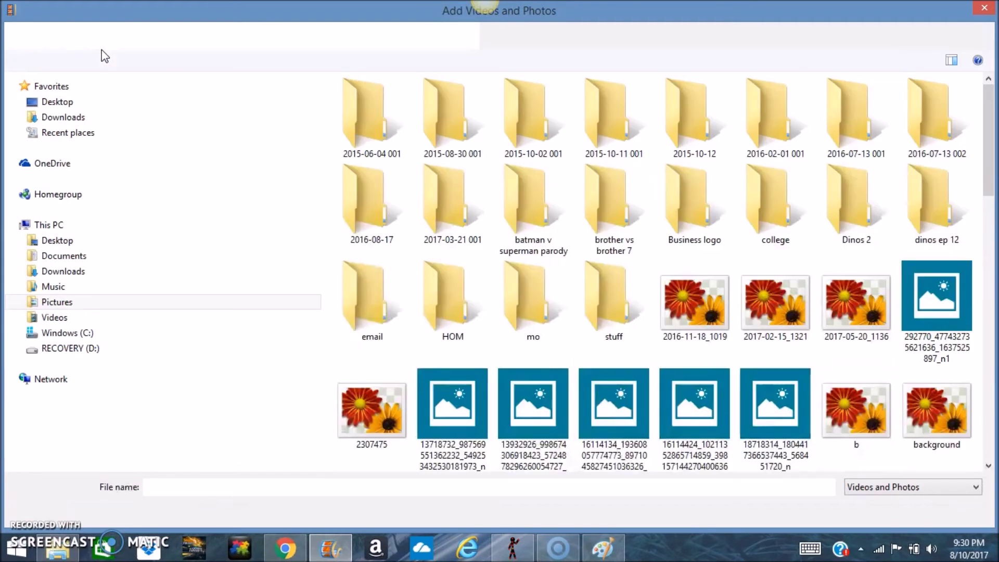
click(61, 305)
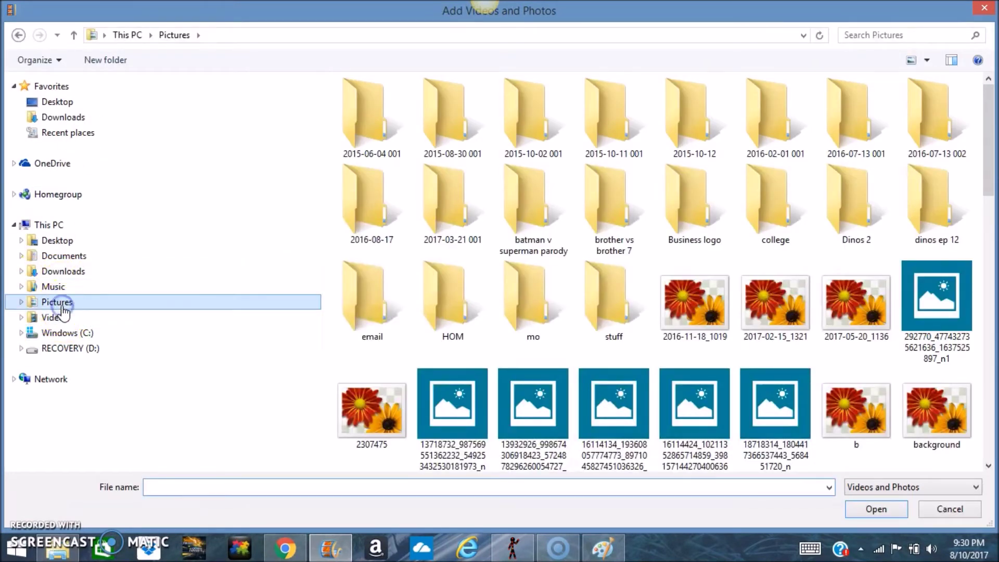
click(64, 242)
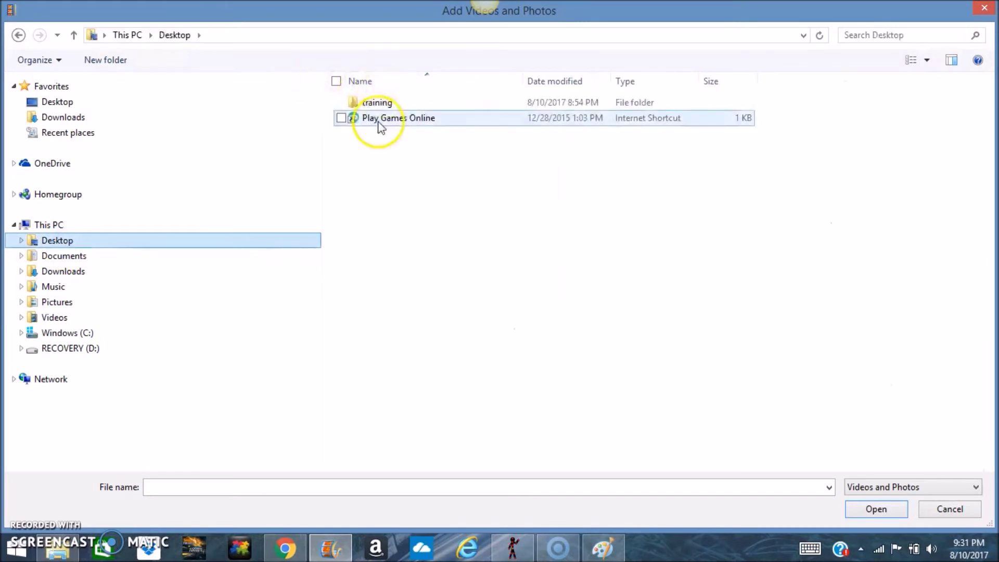
click(379, 103)
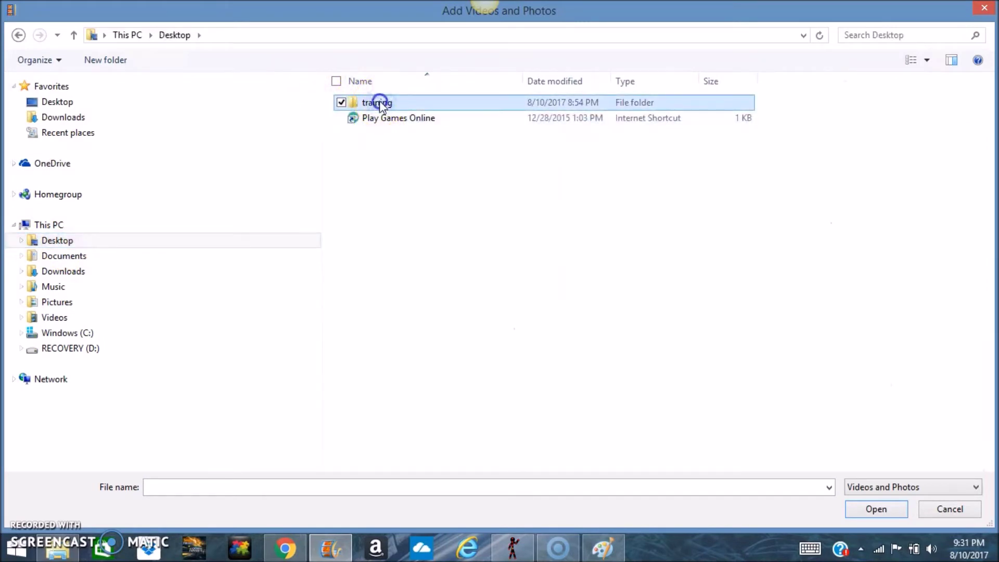
double_click(380, 102)
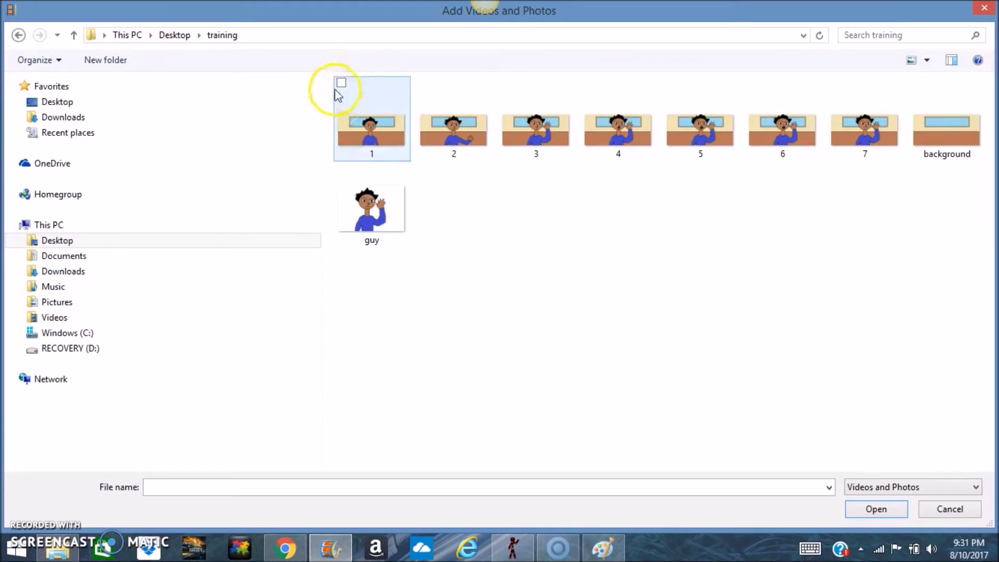
drag(332, 89, 881, 182)
click(875, 509)
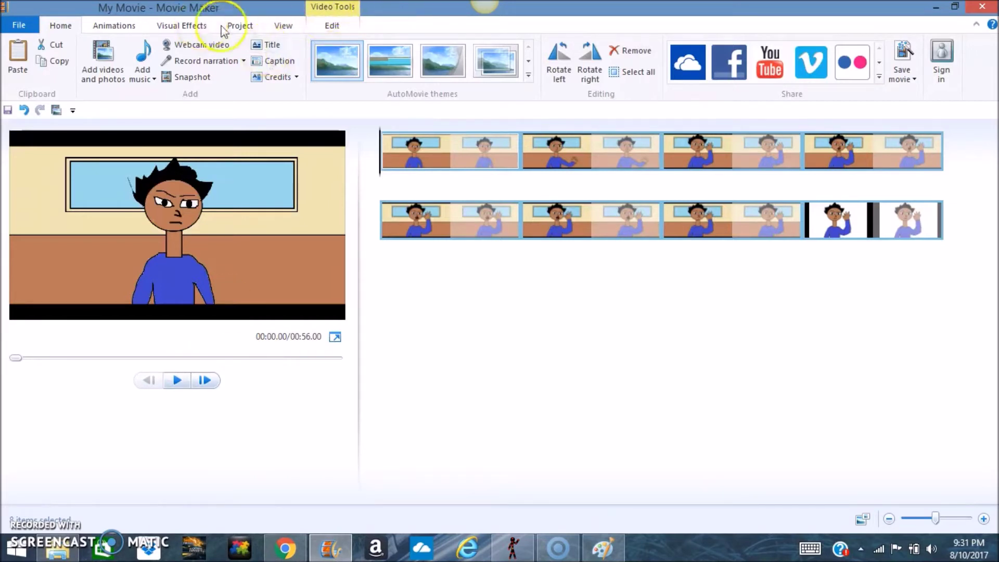
Play the beginning of the movie to check how long the first picture stays on screen
click(332, 25)
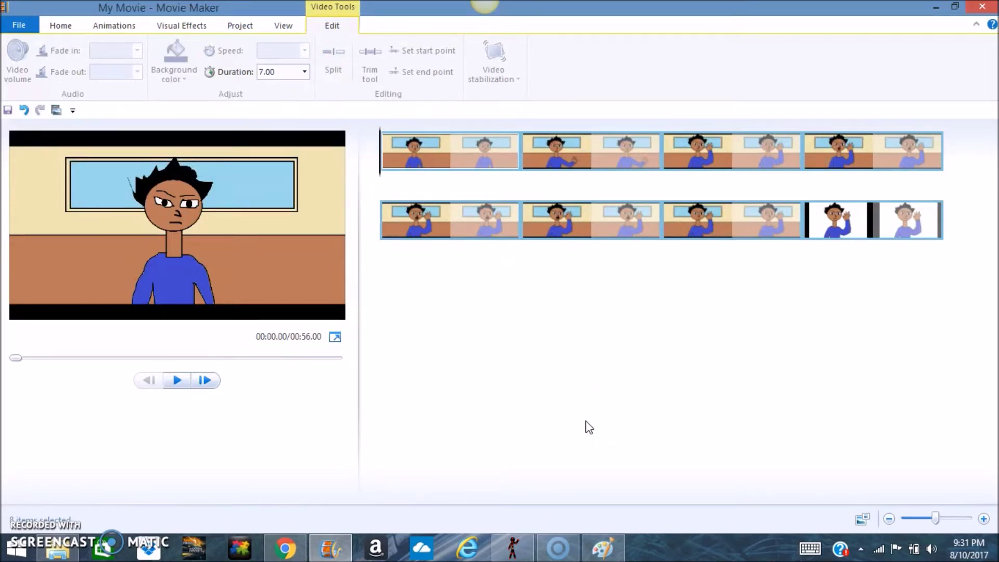
click(176, 380)
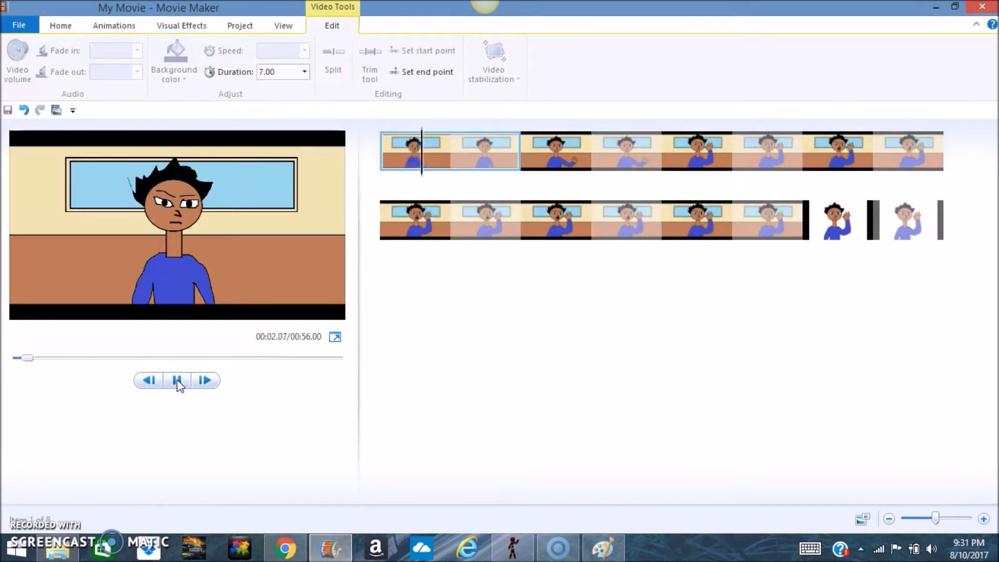
click(177, 379)
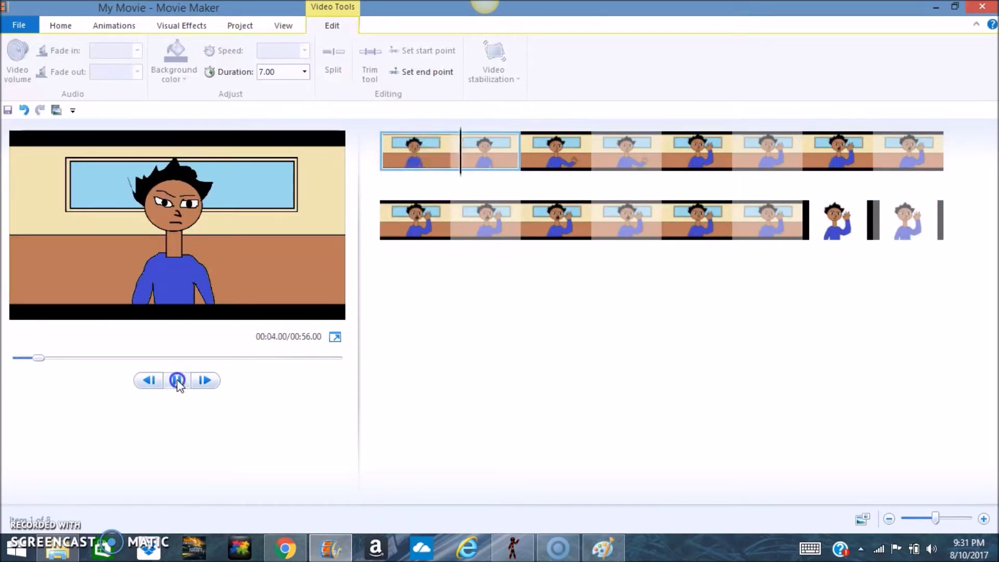
Set the duration of all pictures in the movie to 1.00 second and play the result
click(412, 158)
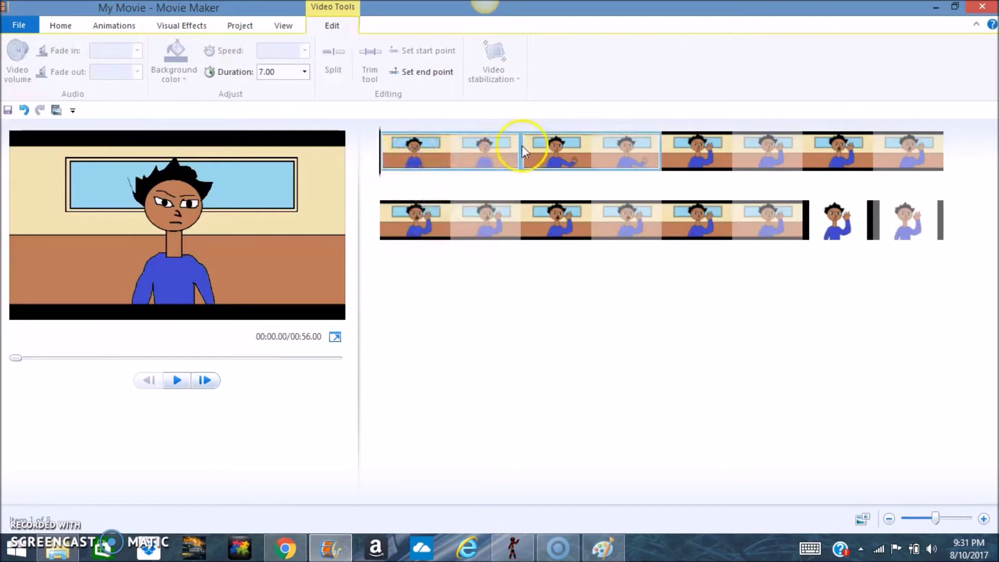
right_click(485, 155)
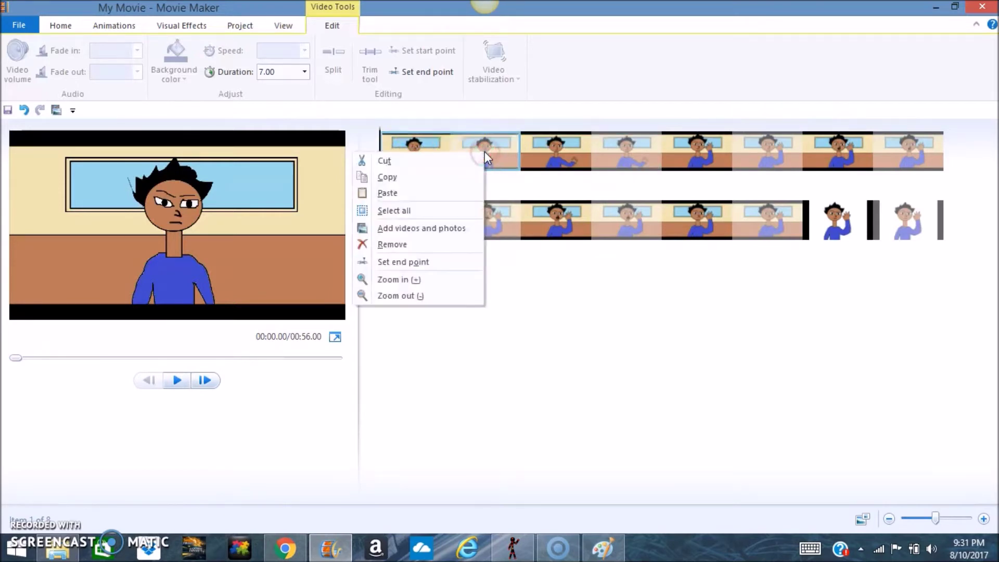
click(398, 211)
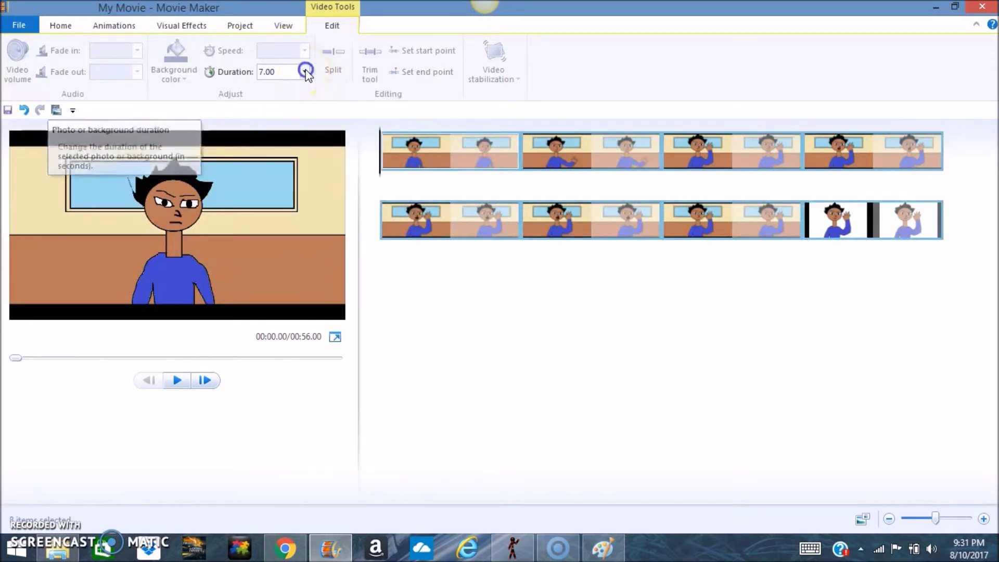
click(303, 73)
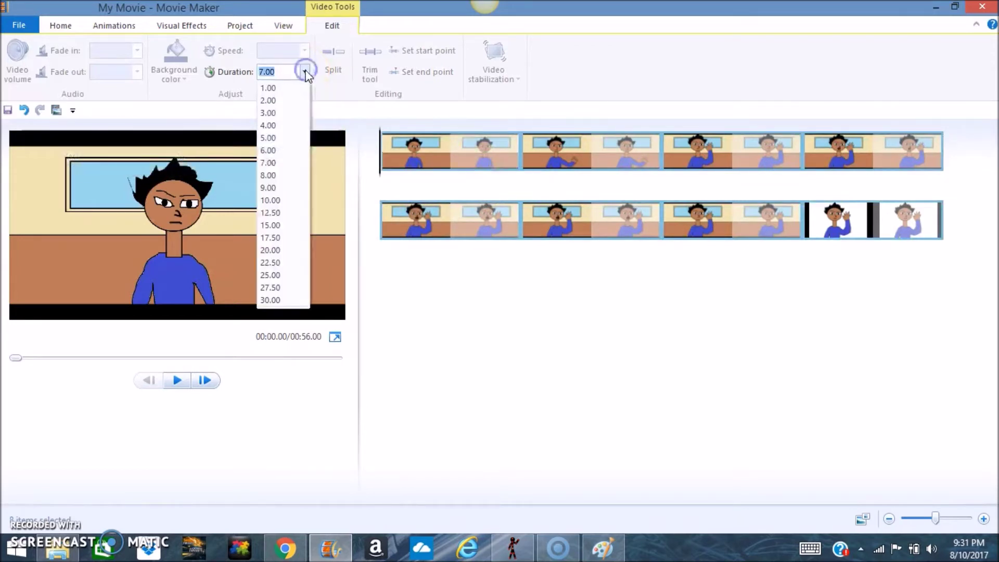
click(271, 89)
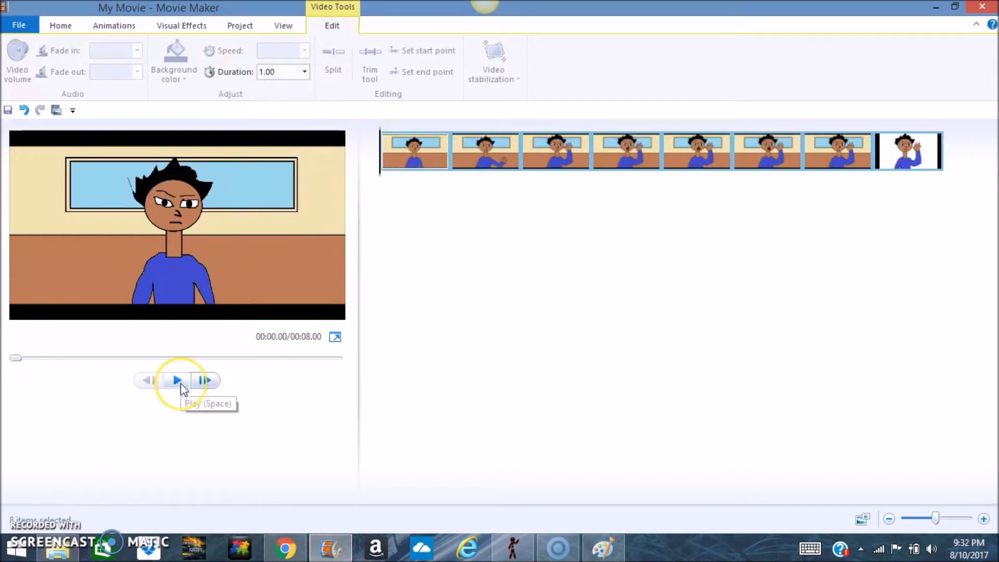
click(180, 382)
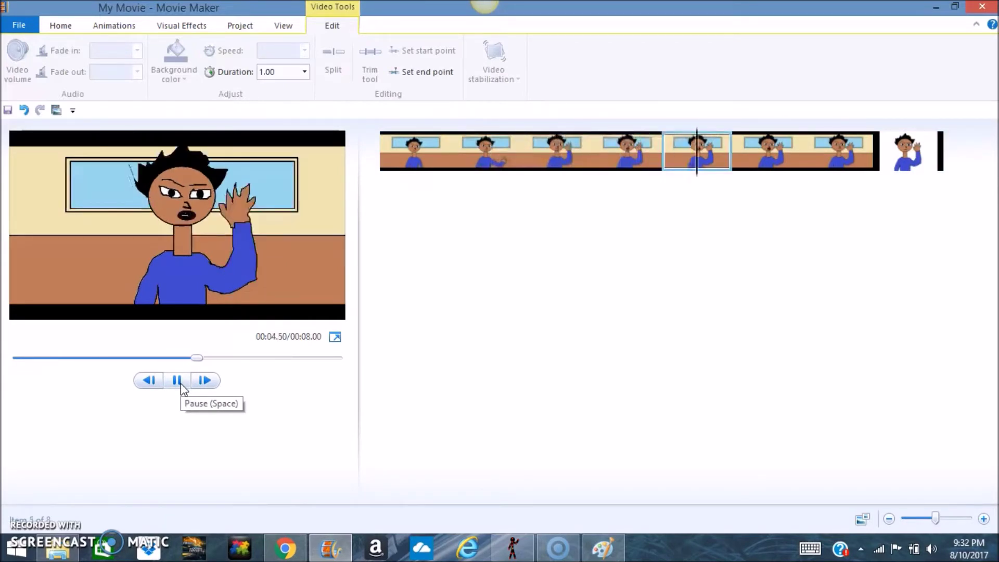
click(181, 383)
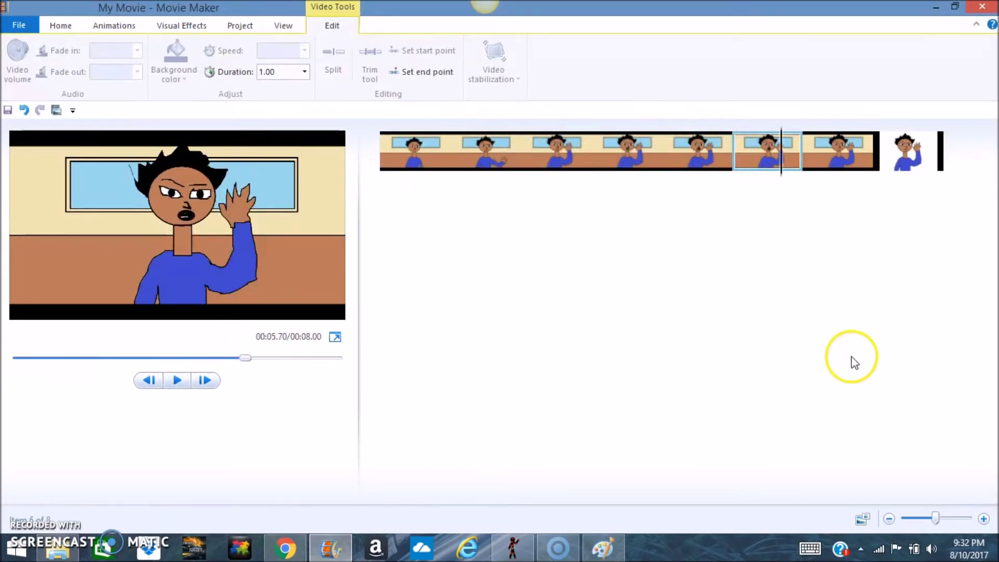
Remove the final picture with the plain white background from the movie
click(908, 155)
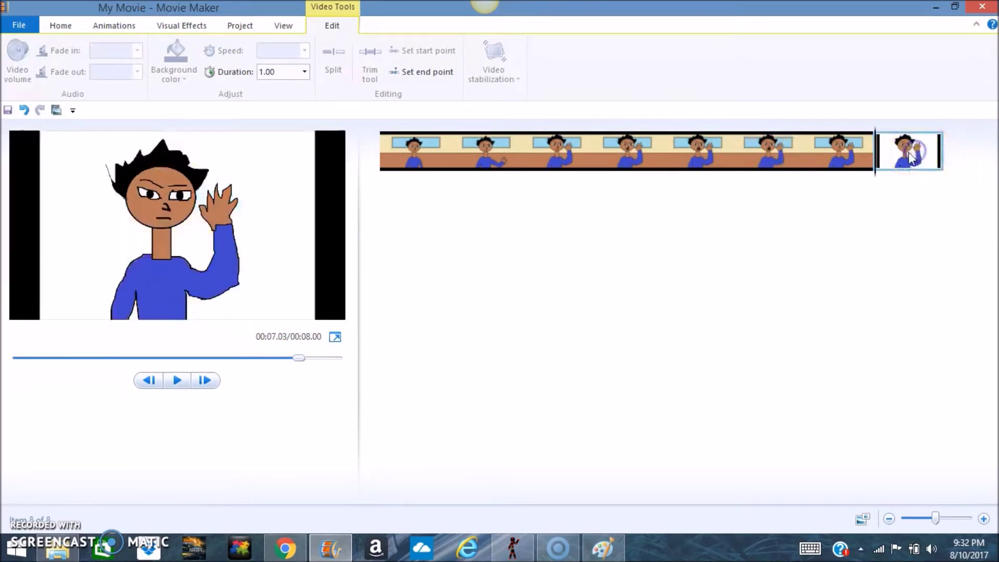
right_click(910, 155)
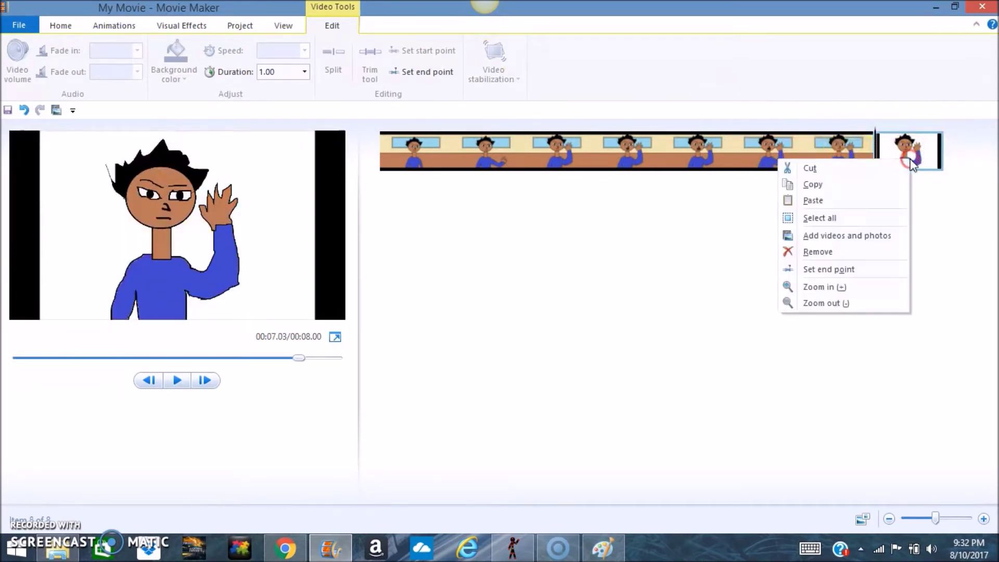
click(818, 251)
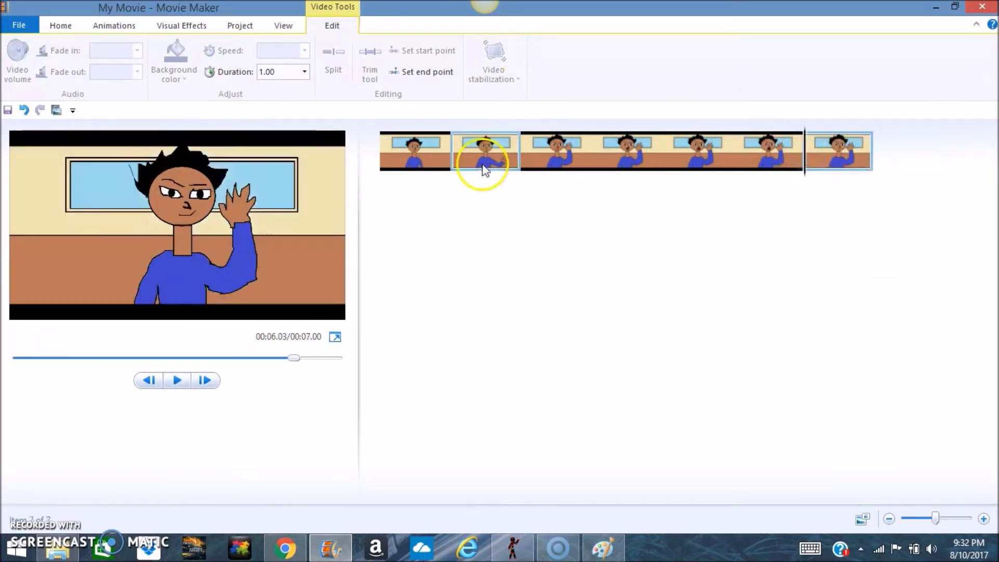
Set the duration of all remaining pictures in the movie to 0.30 seconds
click(408, 148)
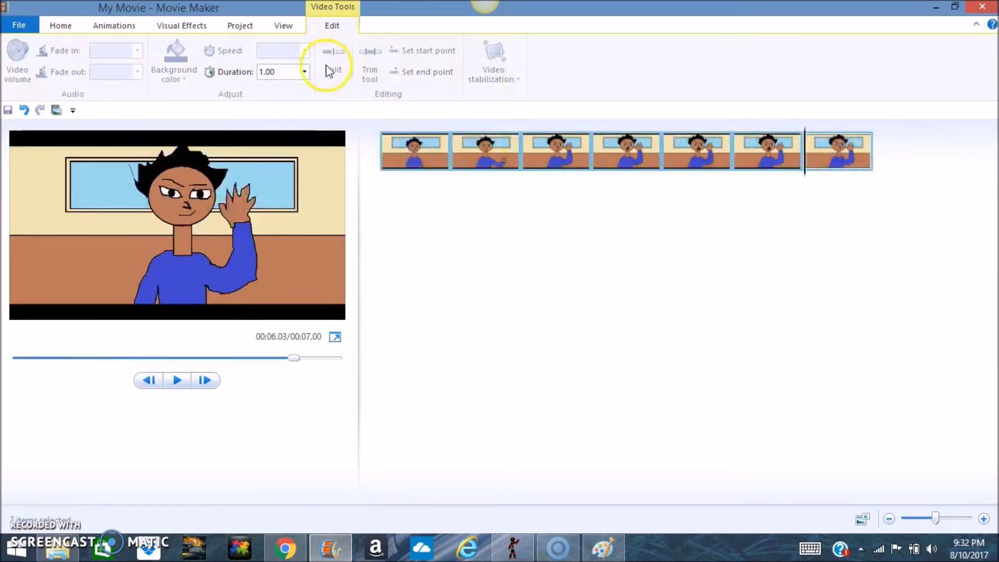
click(304, 72)
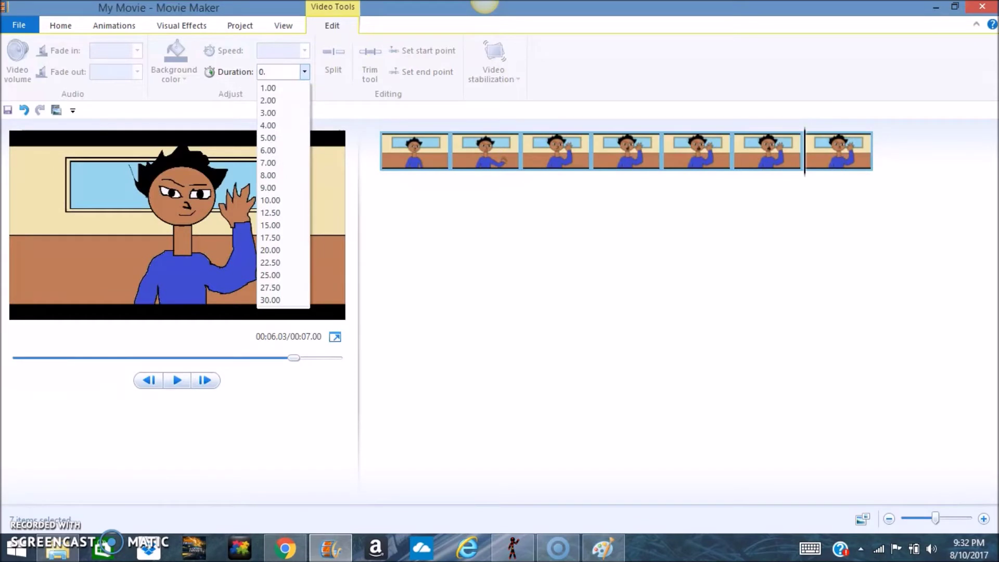
text(0.30)
key(Return)
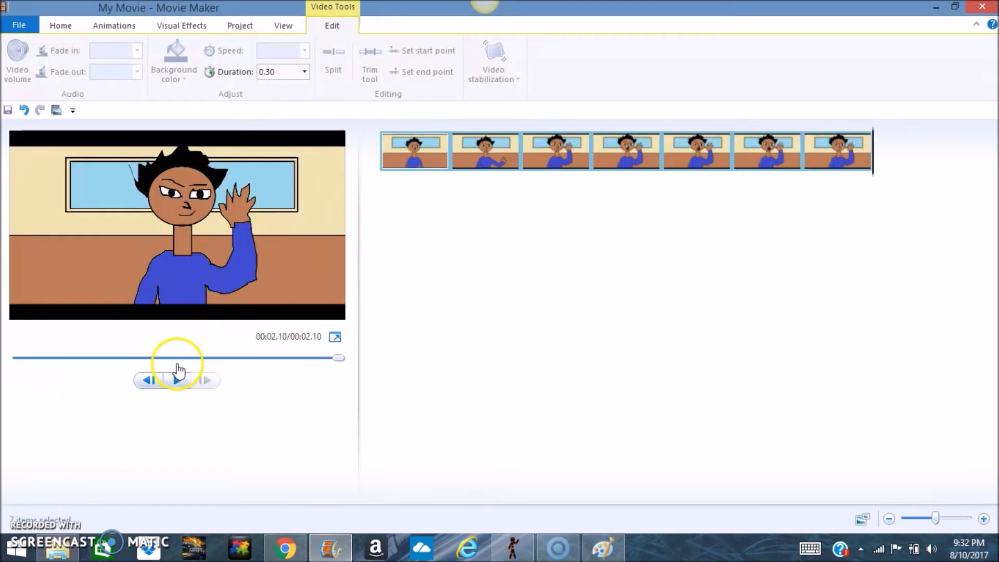
Play the shortened movie from the first picture to check the speed of the animation
click(178, 382)
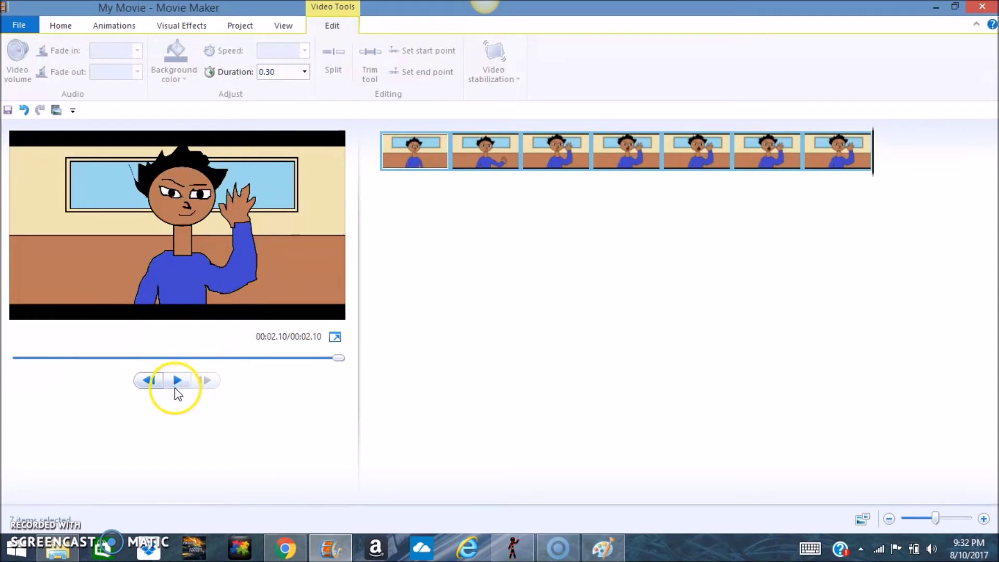
click(178, 382)
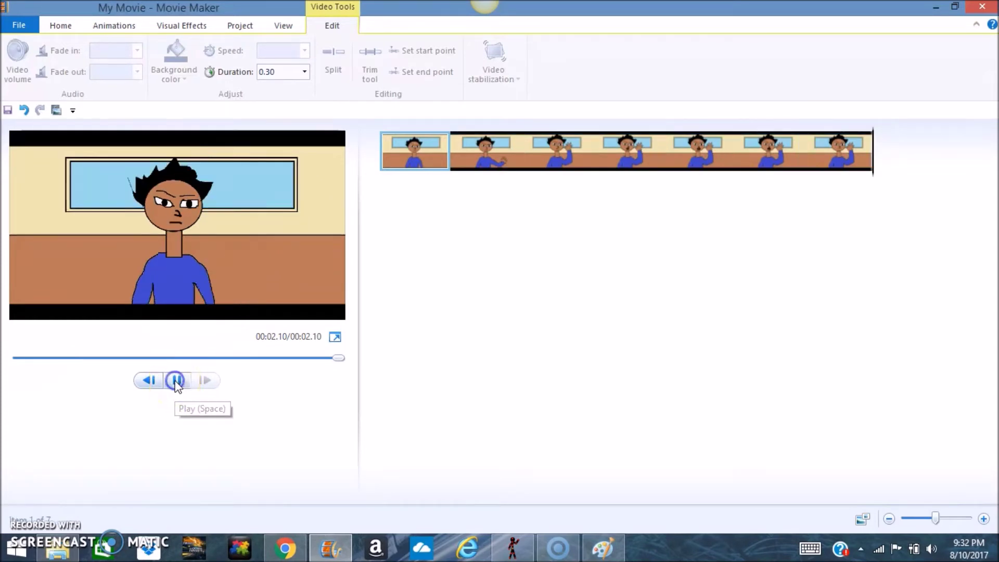
click(177, 382)
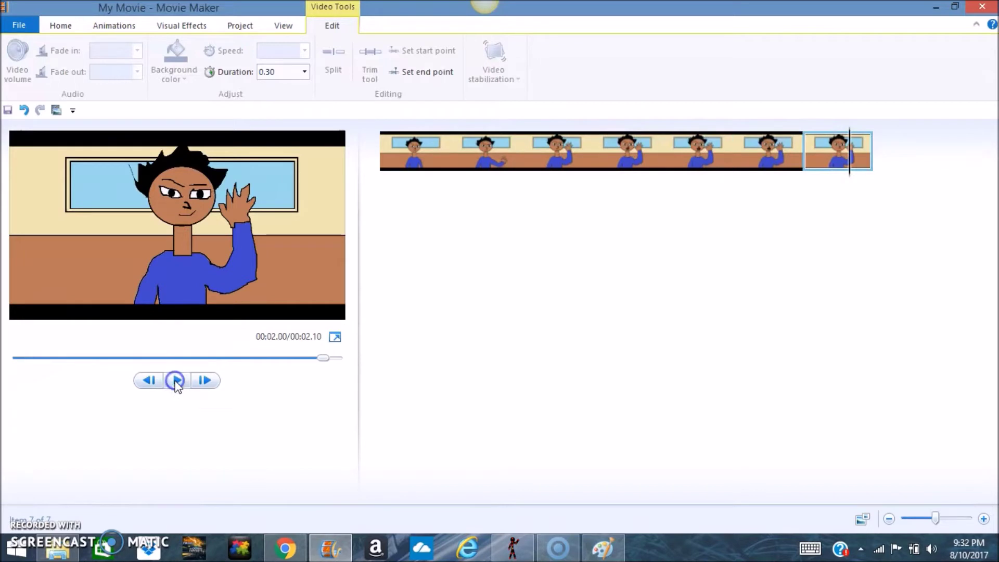
click(415, 175)
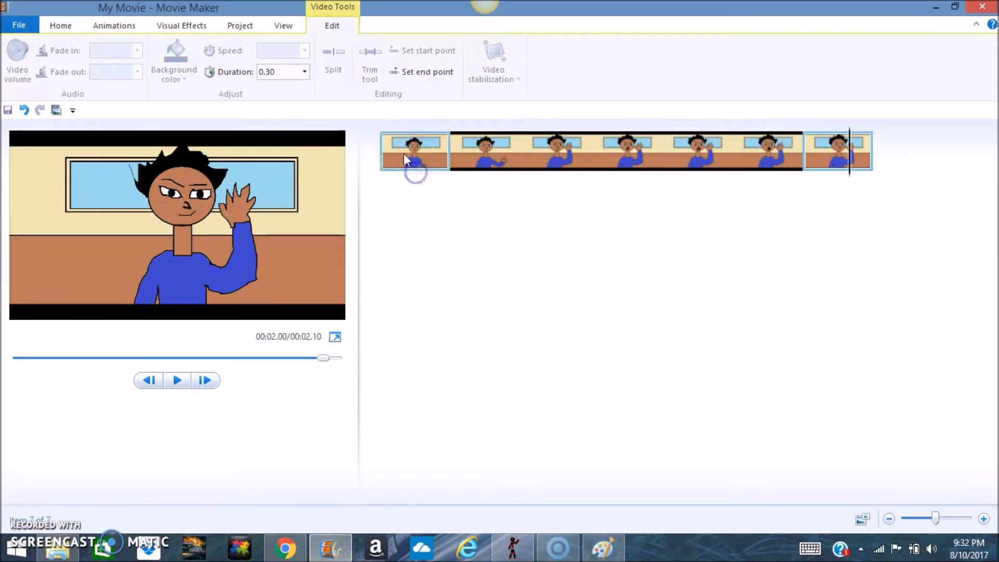
click(178, 381)
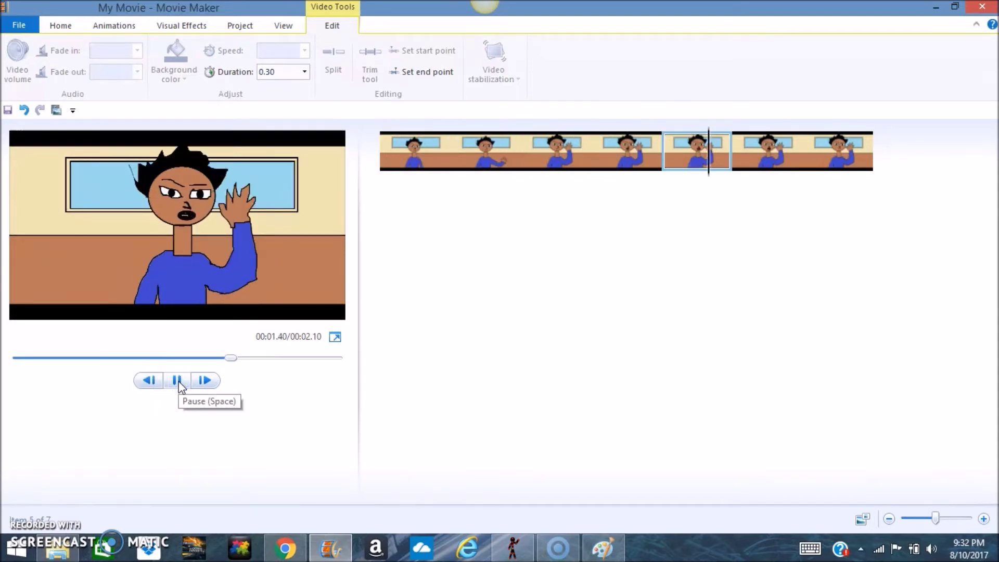
click(178, 381)
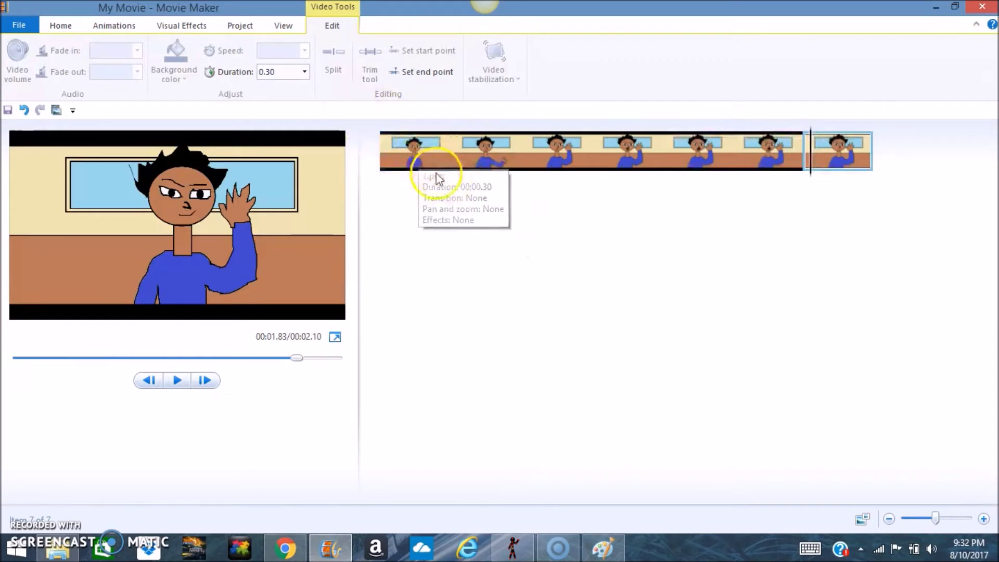
Examine the individual pictures in the timeline one after another, comparing the arm poses and mouth shapes
click(420, 163)
click(503, 151)
click(562, 165)
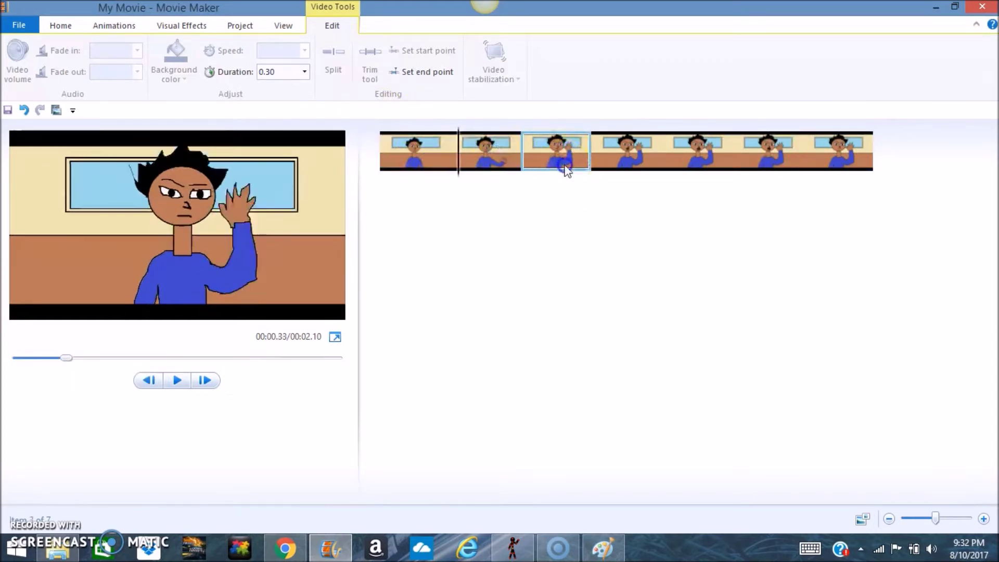
click(646, 139)
click(701, 152)
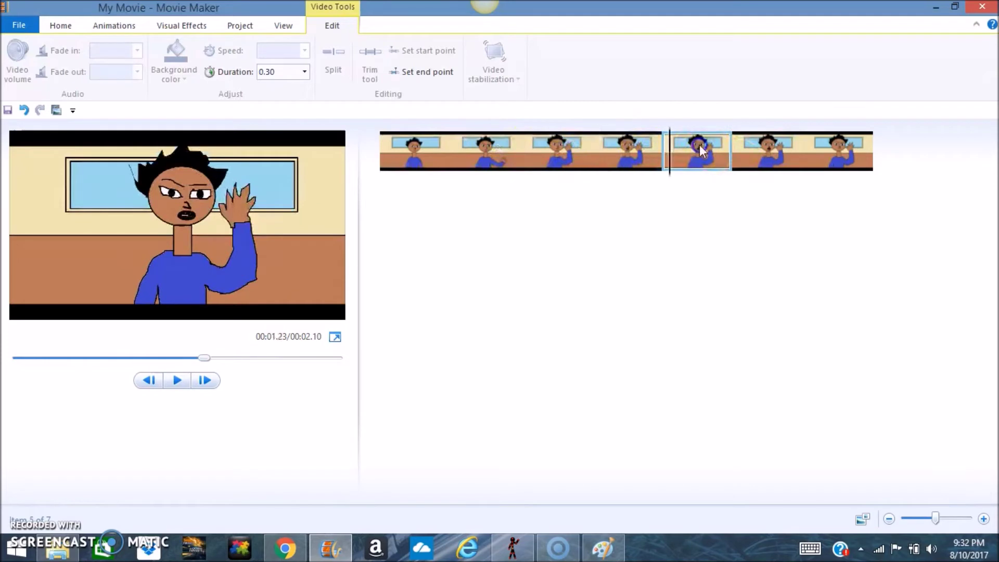
click(771, 152)
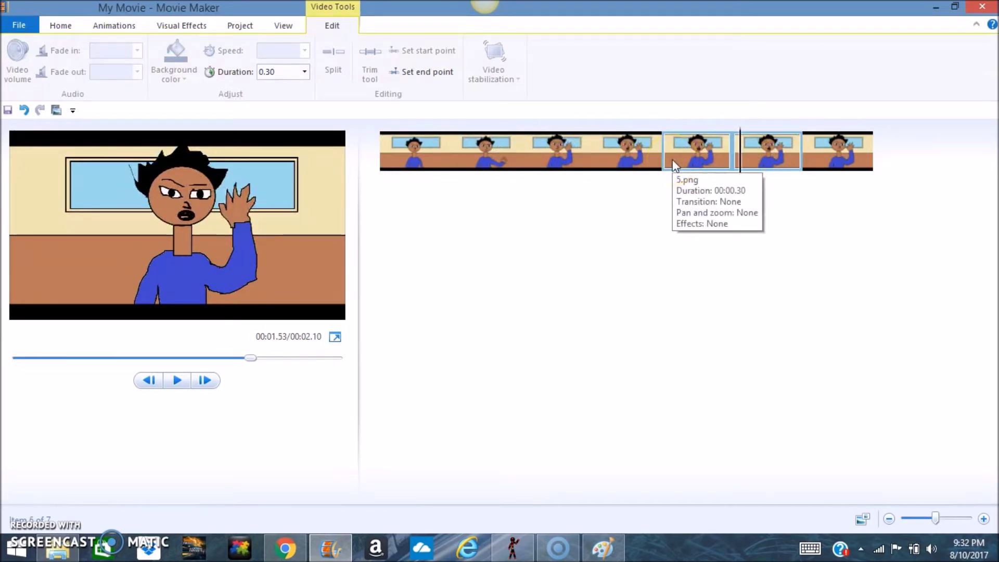
click(414, 154)
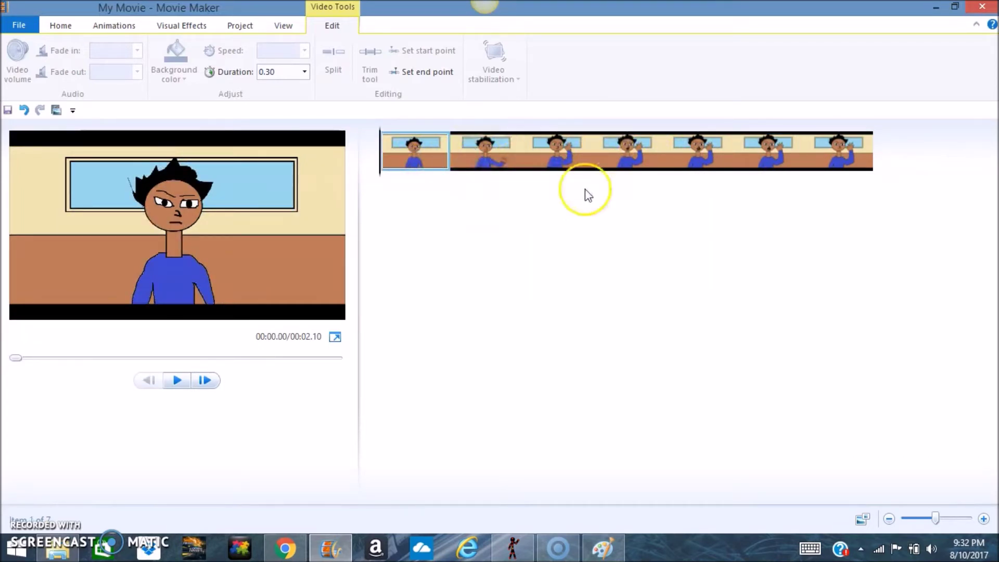
click(491, 153)
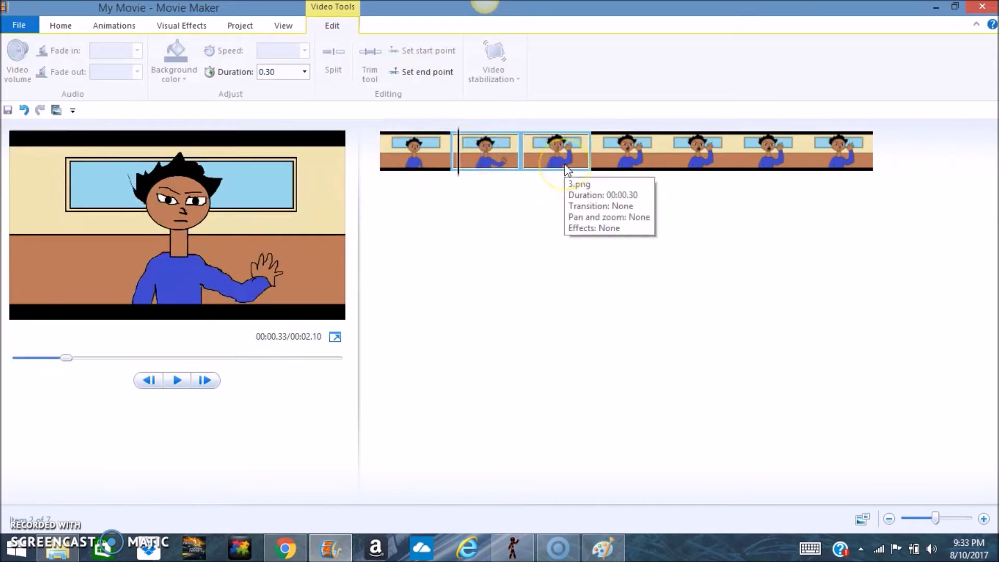
click(411, 149)
click(498, 156)
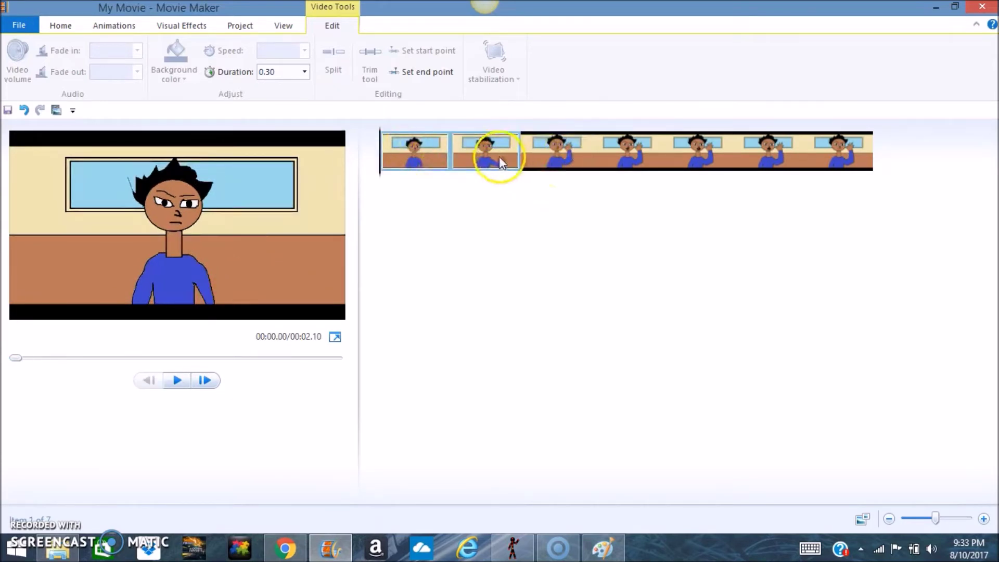
click(547, 155)
click(601, 155)
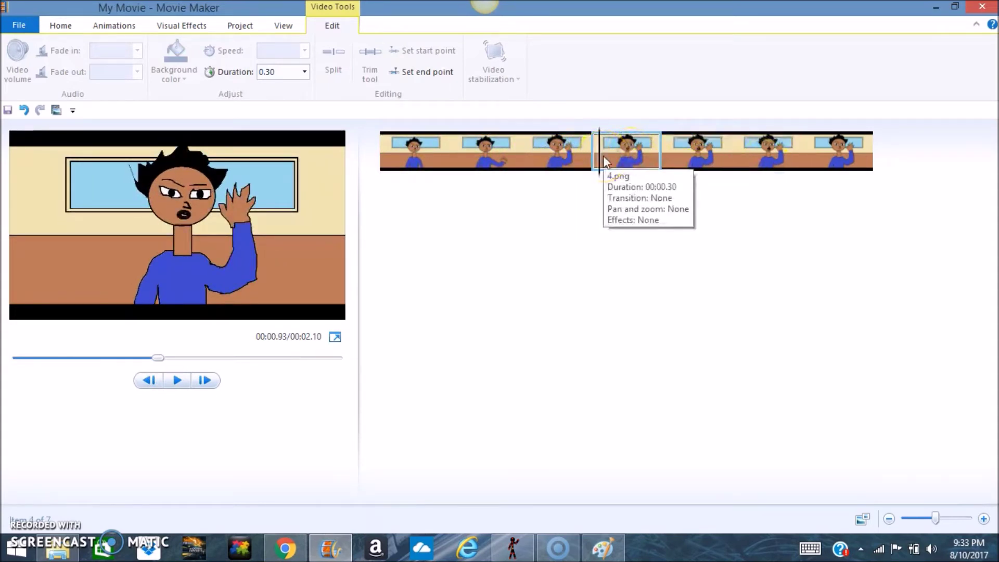
Replay the whole animation from the first picture to review the waving and talking motion
click(416, 152)
click(186, 382)
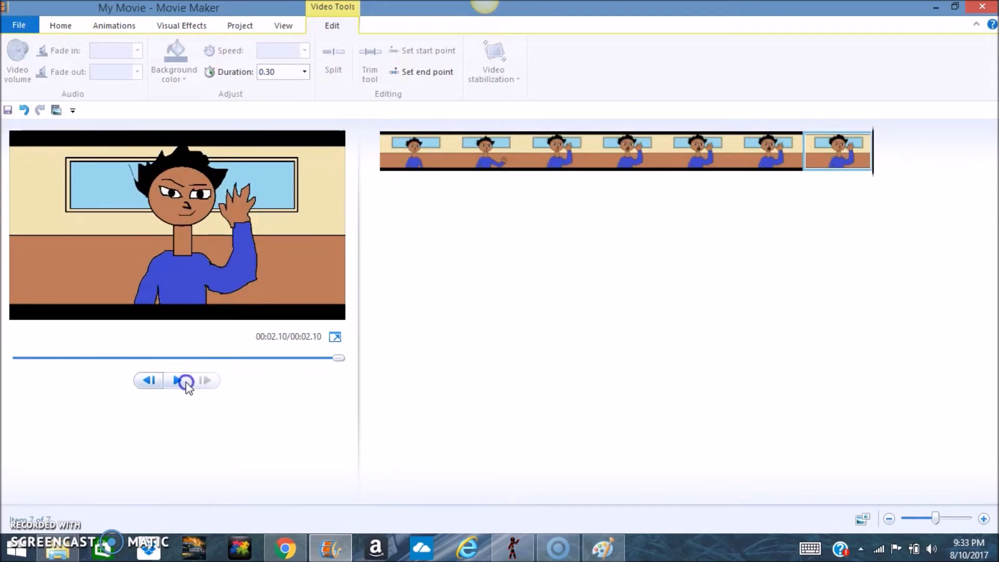
click(177, 380)
click(185, 380)
click(185, 380)
Copy the talking pictures 4 to 6 and paste them before the closing smiling picture
click(600, 156)
shift+click(773, 154)
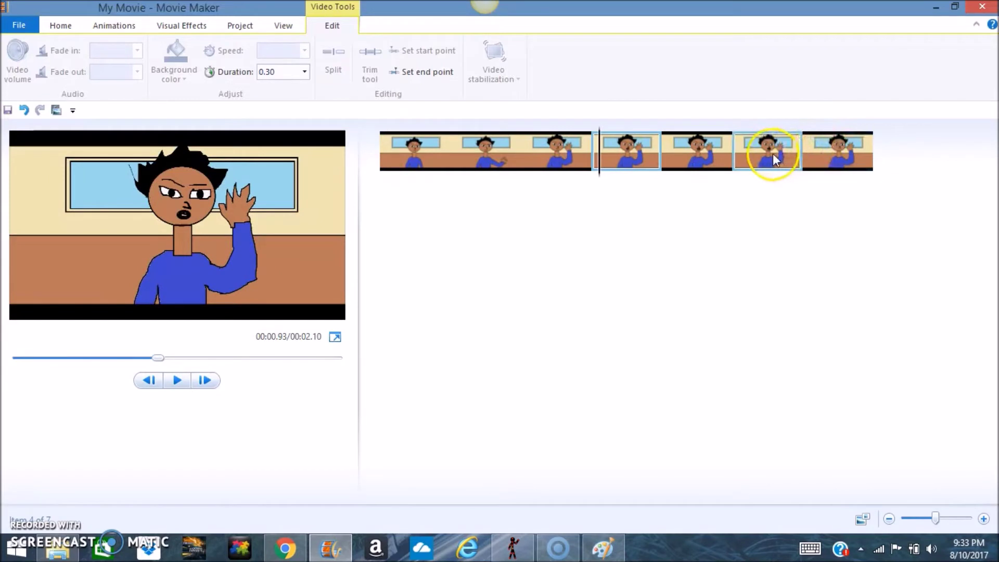
right_click(758, 153)
click(688, 180)
right_click(760, 158)
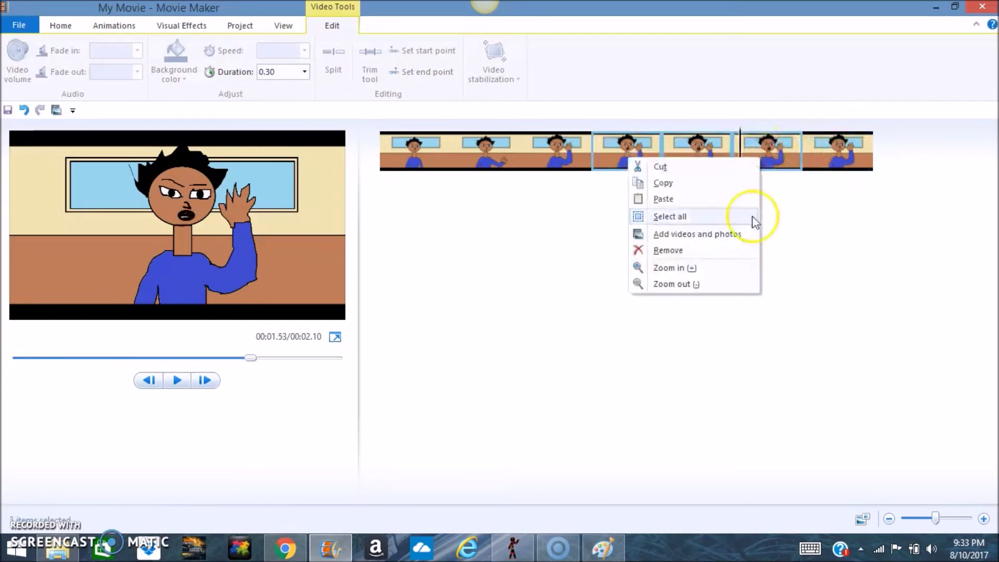
click(704, 200)
Play the extended movie from the first picture to check the repeated talking pictures
click(386, 157)
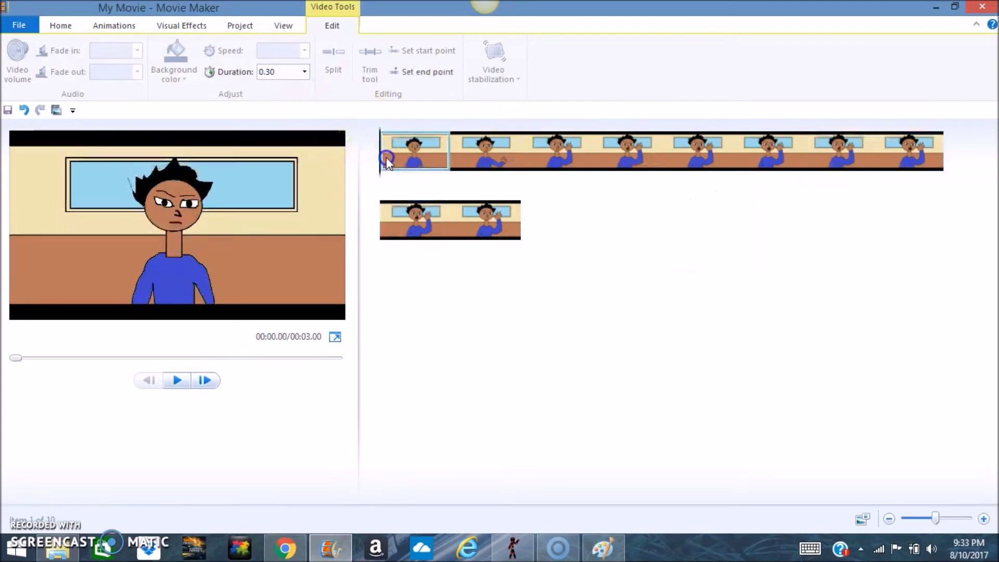
click(178, 381)
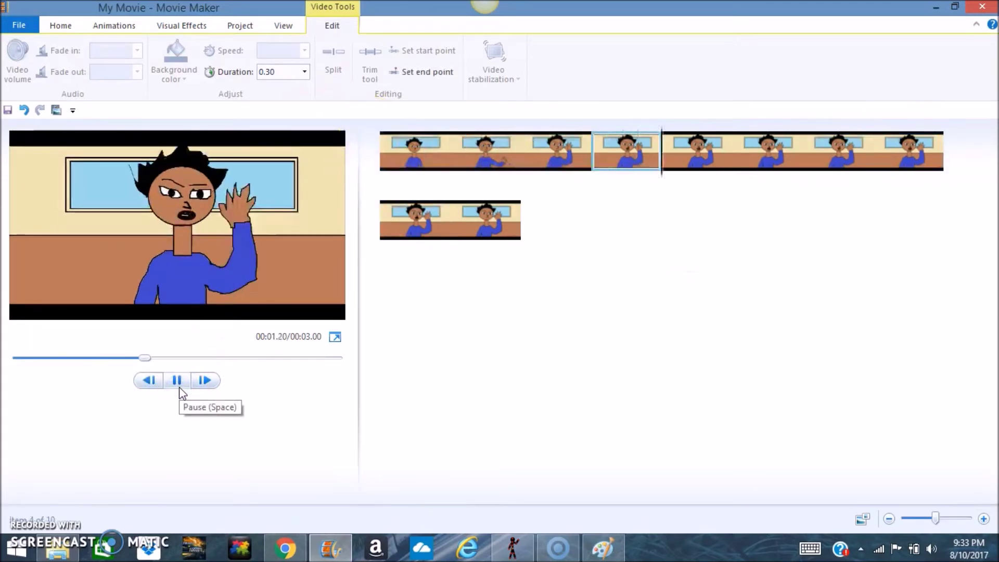
click(179, 389)
click(179, 389)
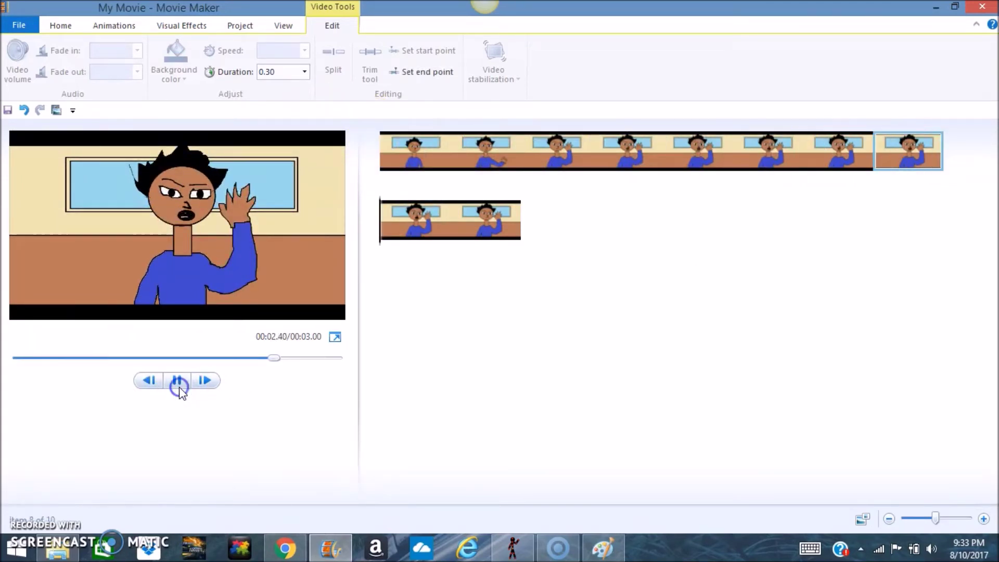
Add pictures 1, 2 and 3 from the training folder to the end of the timeline
ctrl+click(438, 208)
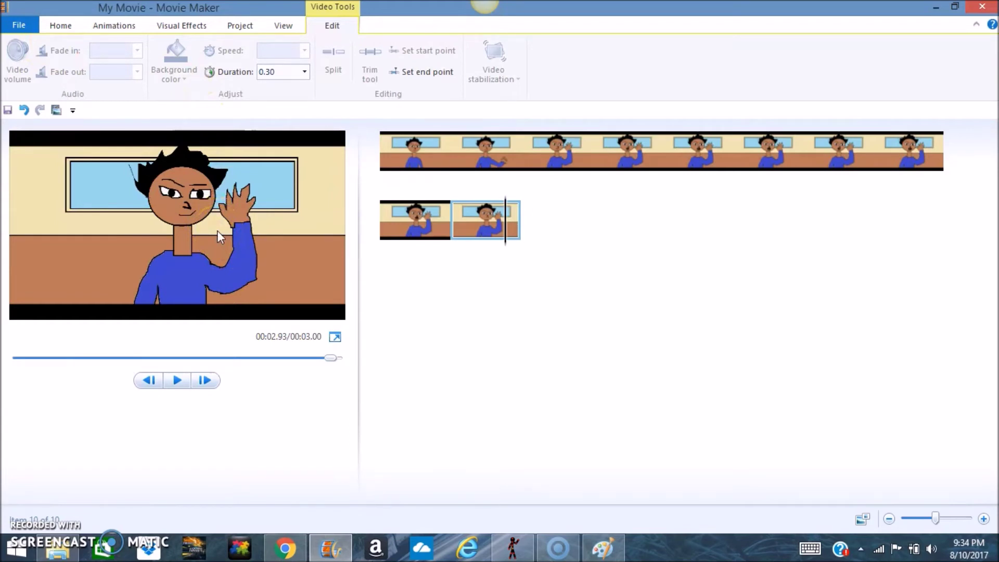
click(61, 25)
click(102, 57)
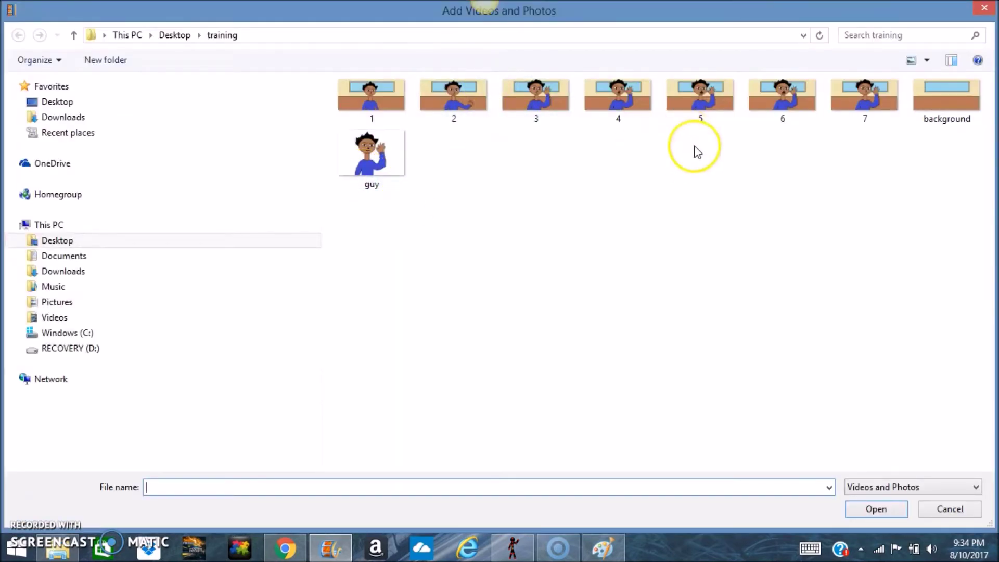
drag(875, 141, 400, 149)
drag(541, 144, 370, 96)
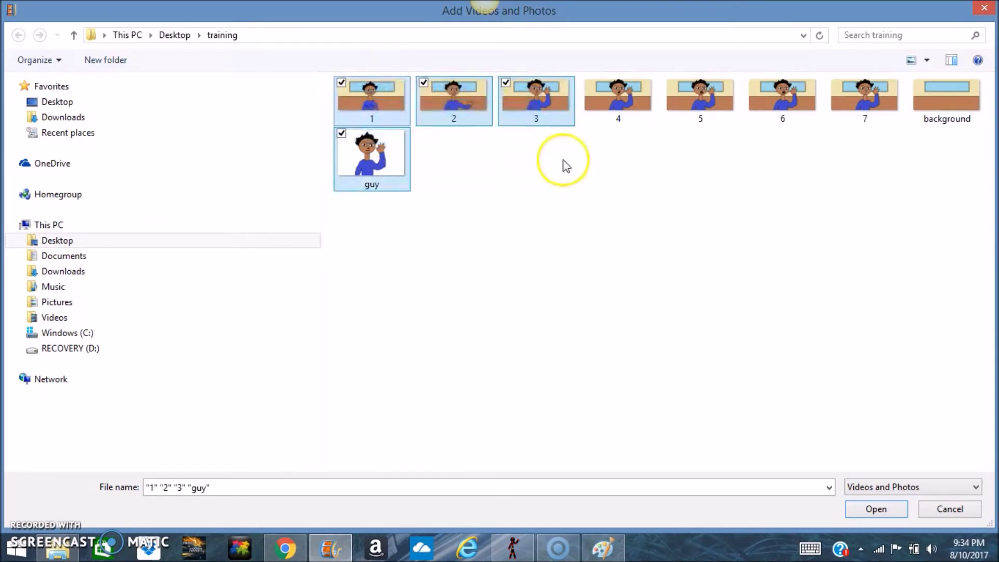
drag(571, 75, 384, 90)
click(866, 503)
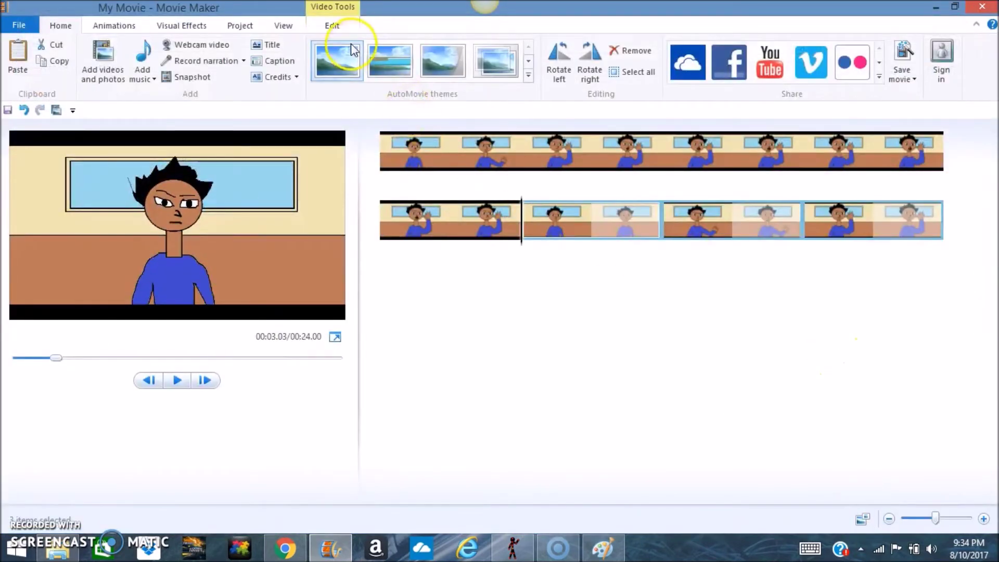
Set the duration of the three newly added pictures to 0.30
click(334, 26)
double_click(290, 74)
key(BackSpace)
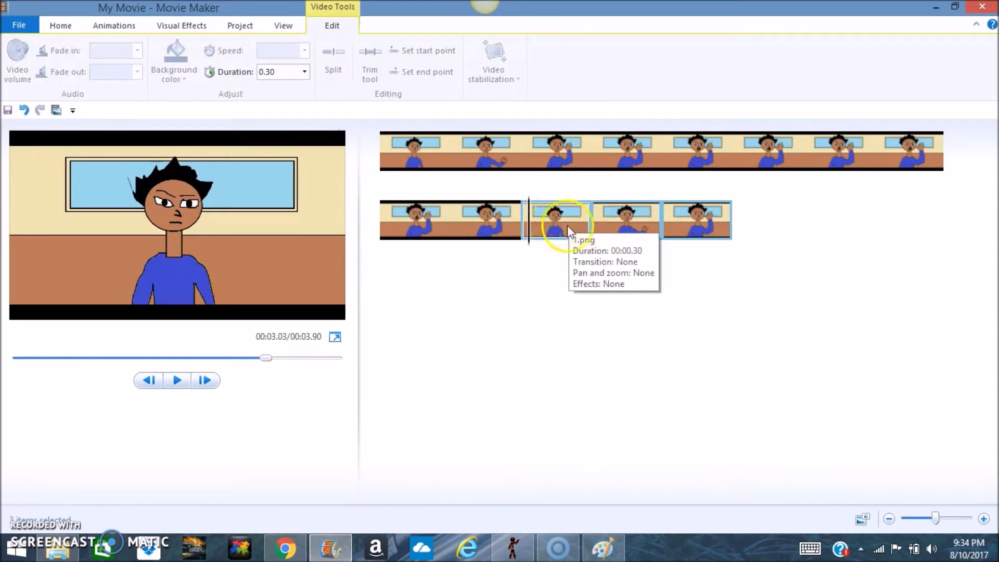
Rearrange the three added pictures into the order 3, 2, 1 and play the movie's ending
drag(575, 222, 637, 229)
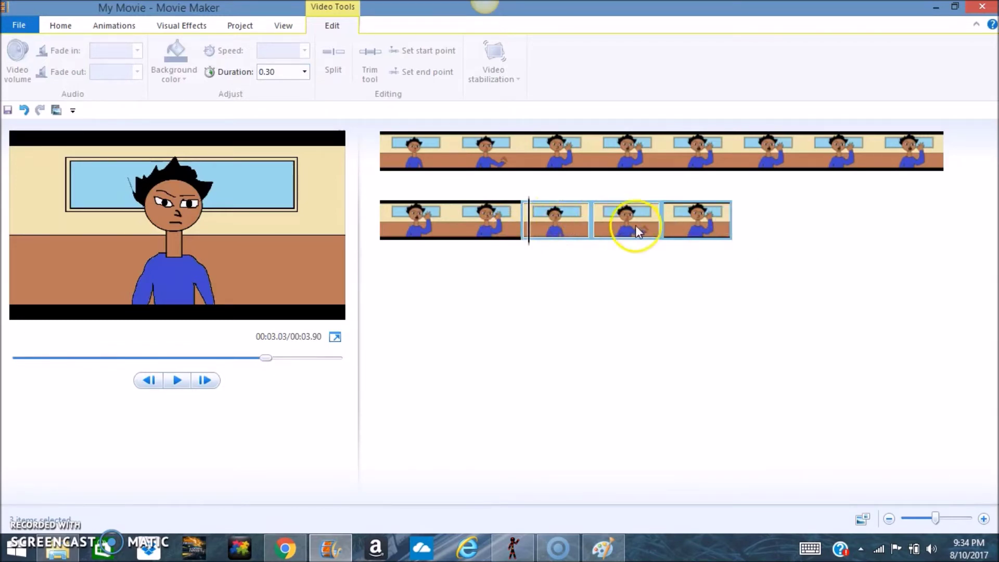
click(566, 223)
drag(565, 223, 769, 198)
click(644, 238)
drag(631, 237, 537, 220)
click(388, 241)
click(177, 380)
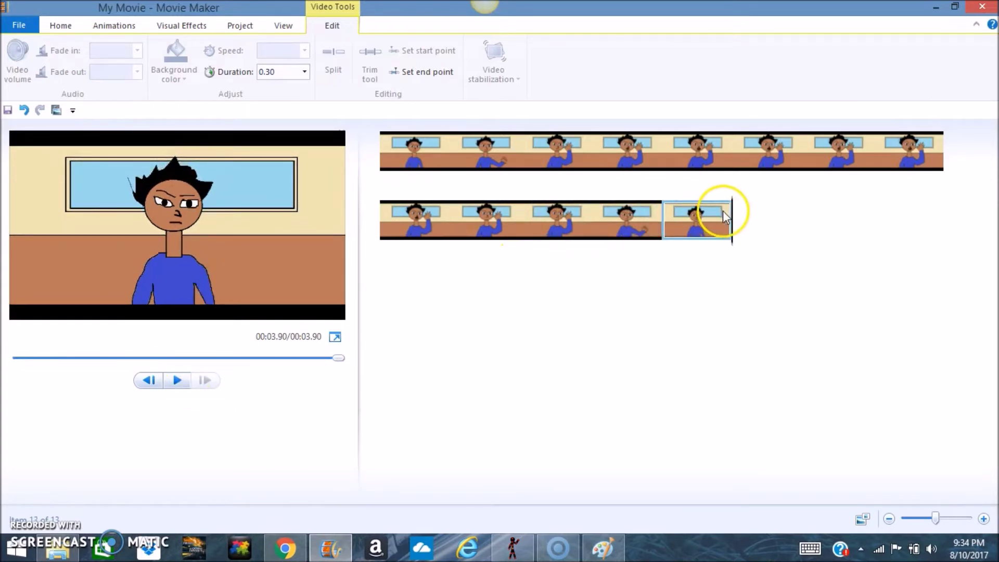
Set the duration of the closing picture with the arm lowered to 1.00
click(304, 72)
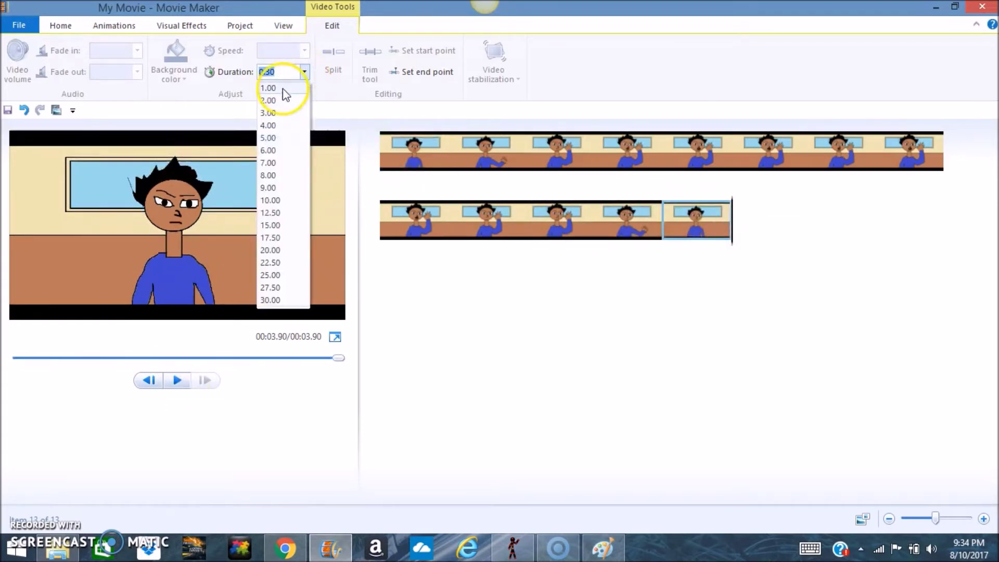
click(282, 88)
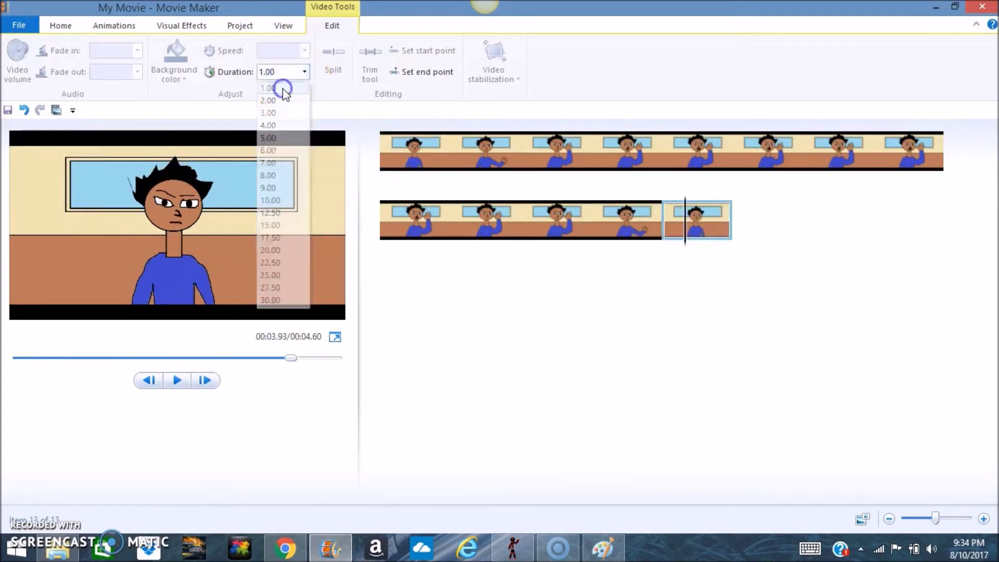
click(600, 156)
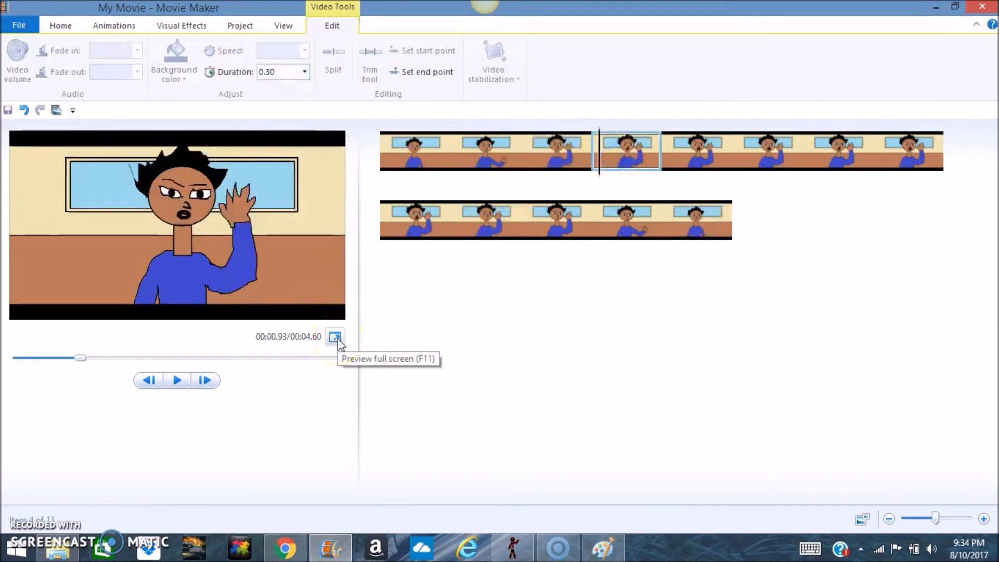
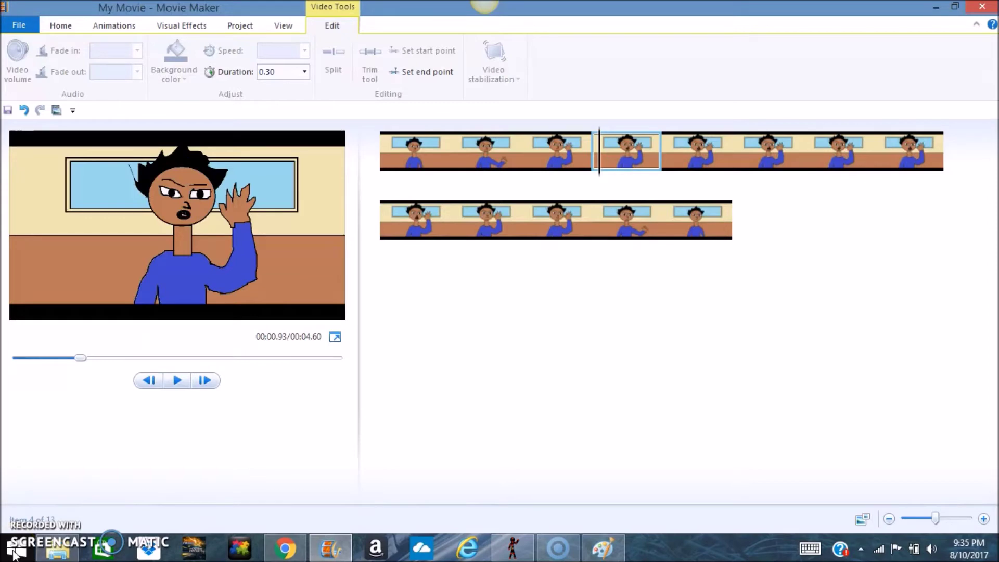
Search the computer for the sound recorder and switch to the desktop Sound Recorder
click(14, 555)
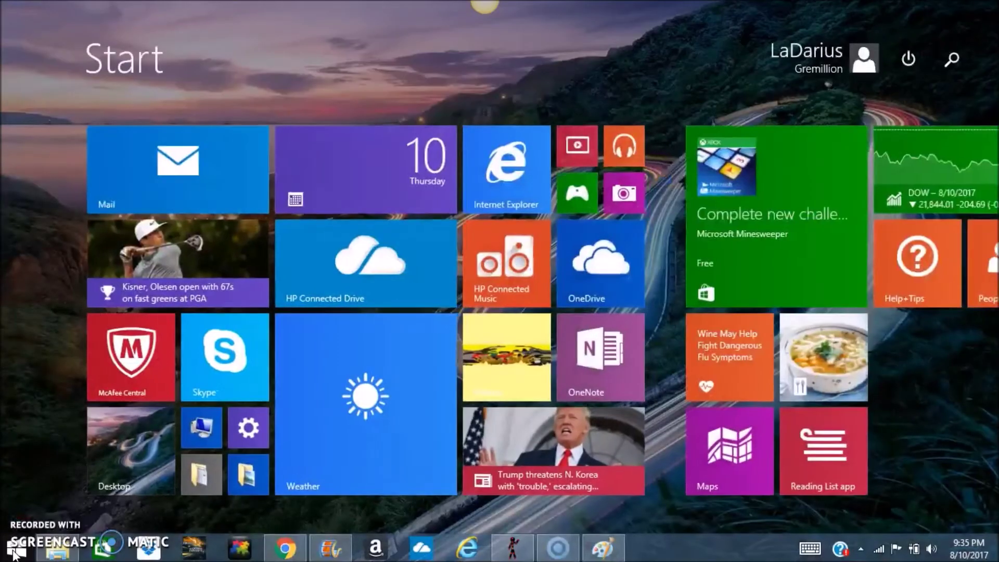
click(953, 68)
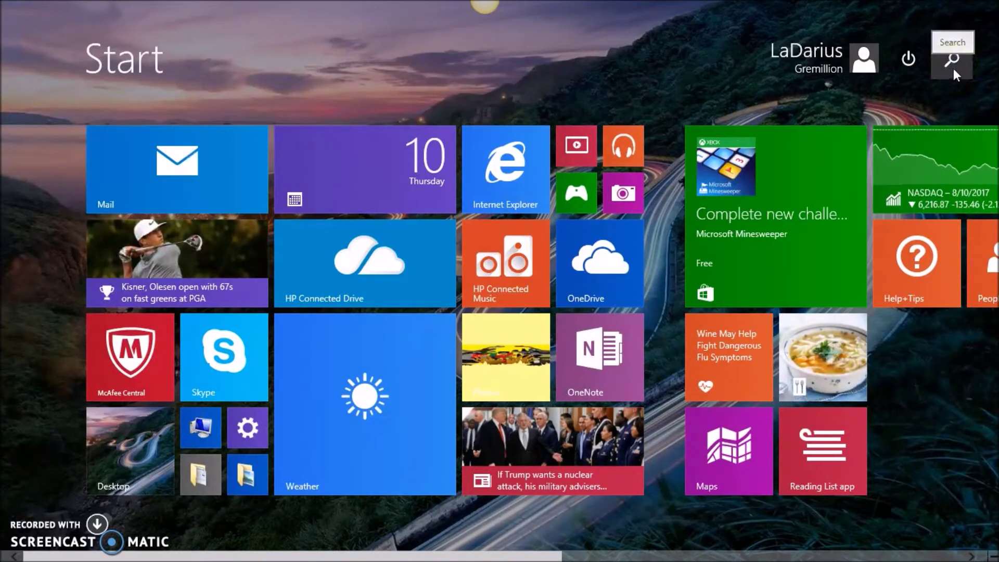
text(sou)
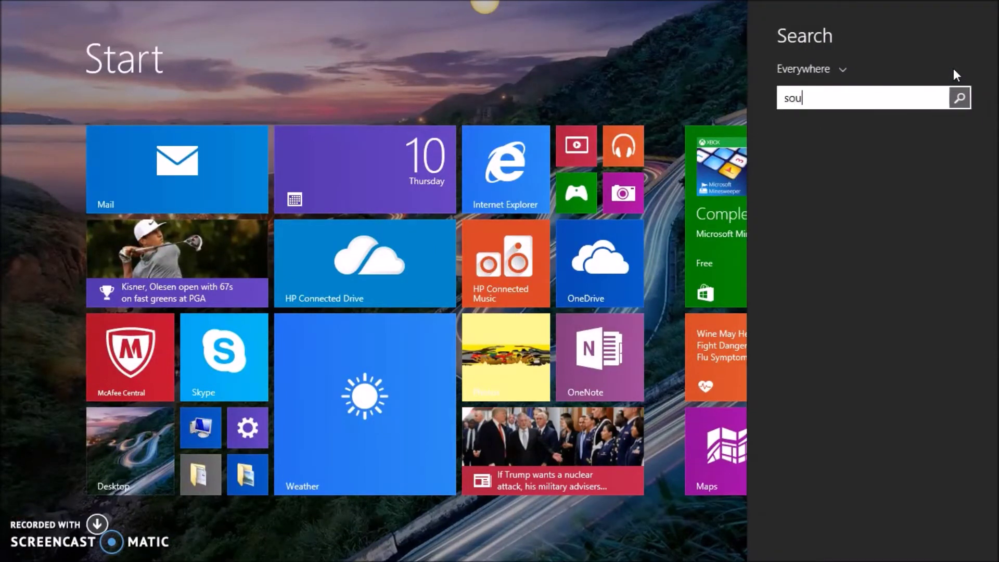
text(nd re orde)
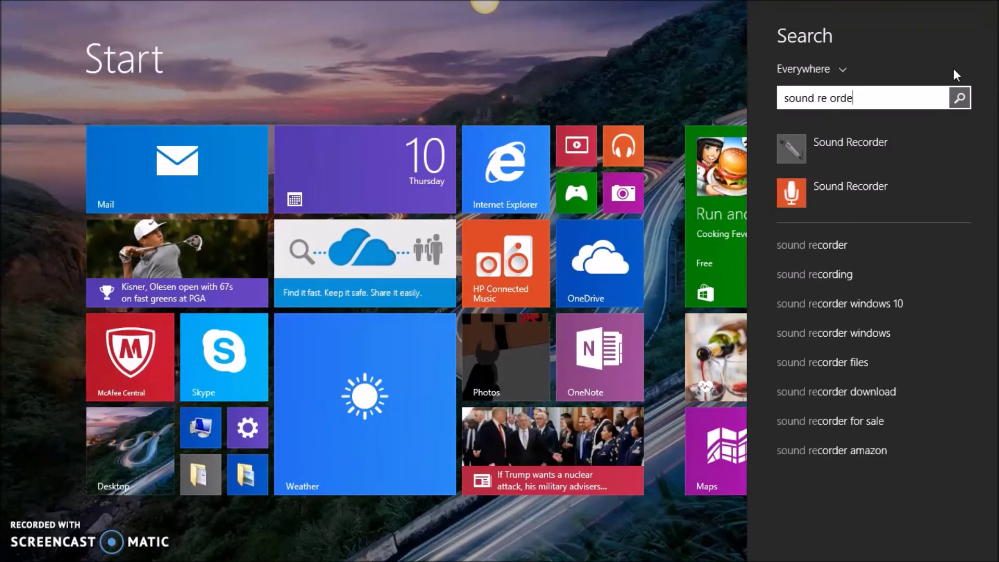
click(832, 144)
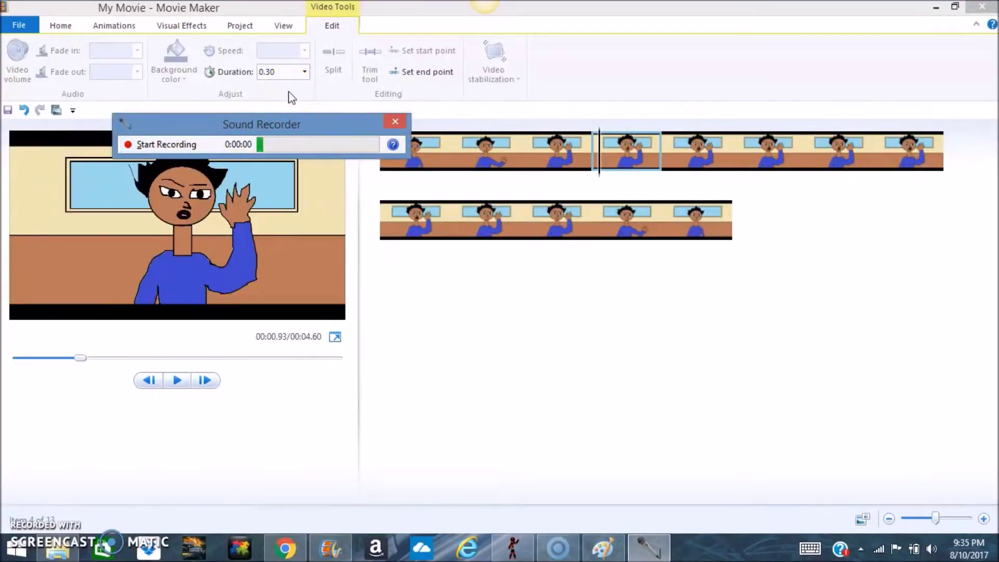
Move the Sound Recorder window below the timeline pictures and record a short voice clip
click(264, 130)
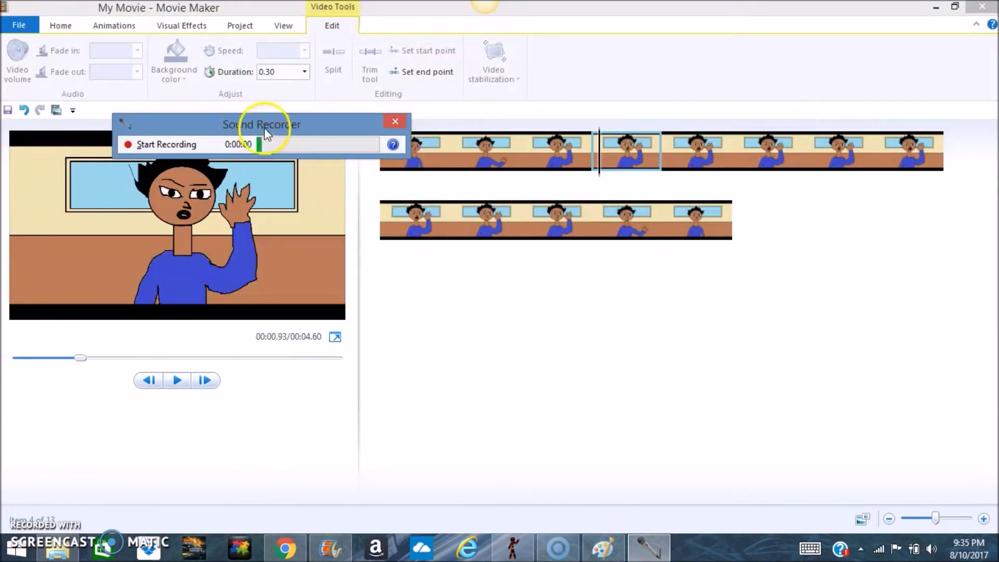
drag(267, 131, 396, 328)
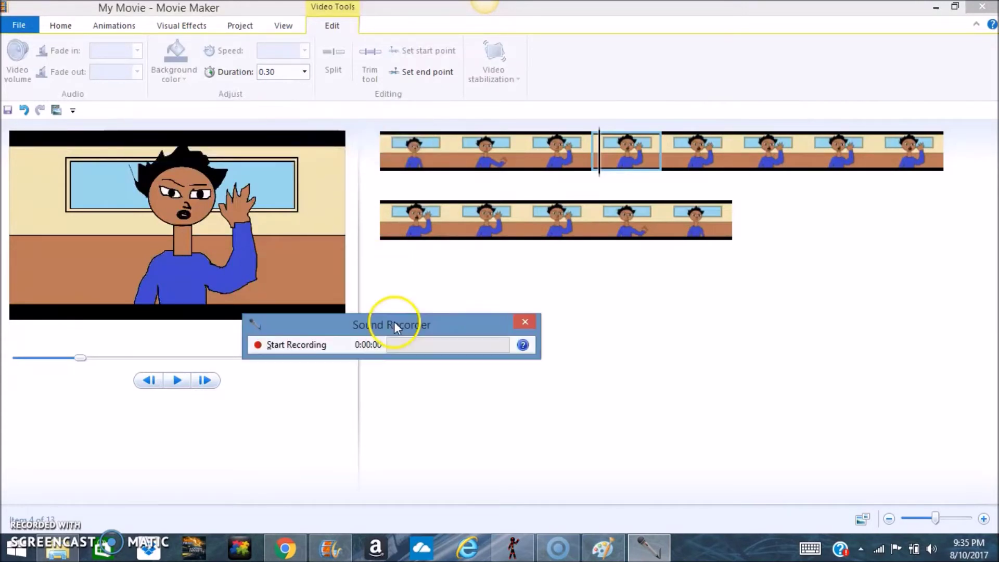
click(276, 344)
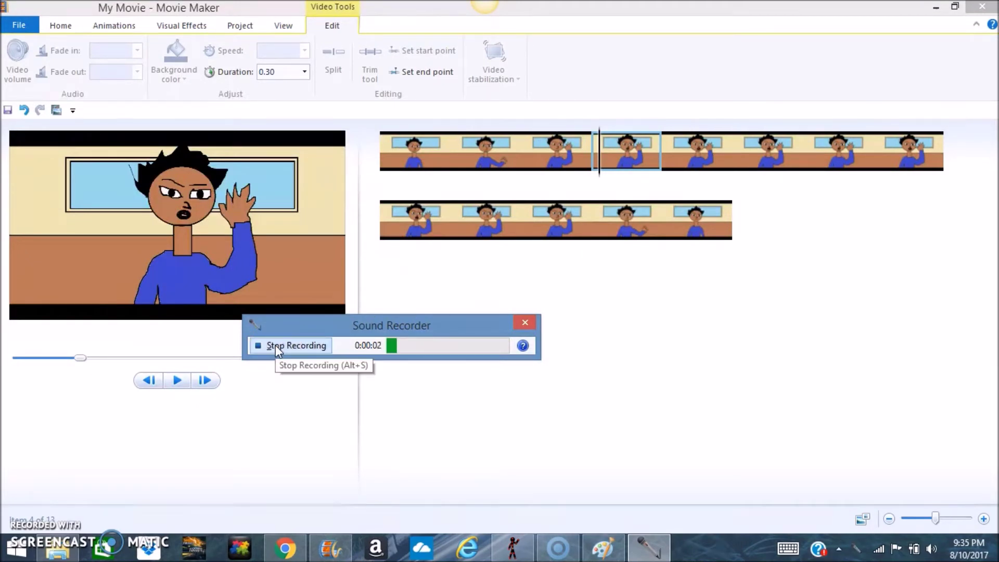
click(276, 346)
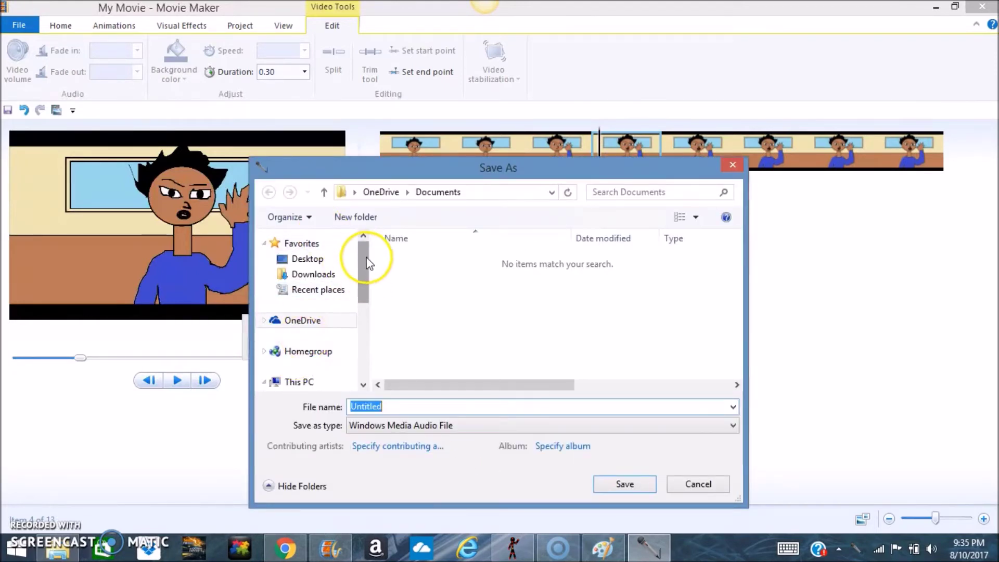
Save the recording as a Windows Media Audio File named Untitled in the training folder on the Desktop
drag(367, 263, 368, 297)
click(319, 364)
drag(736, 253, 736, 292)
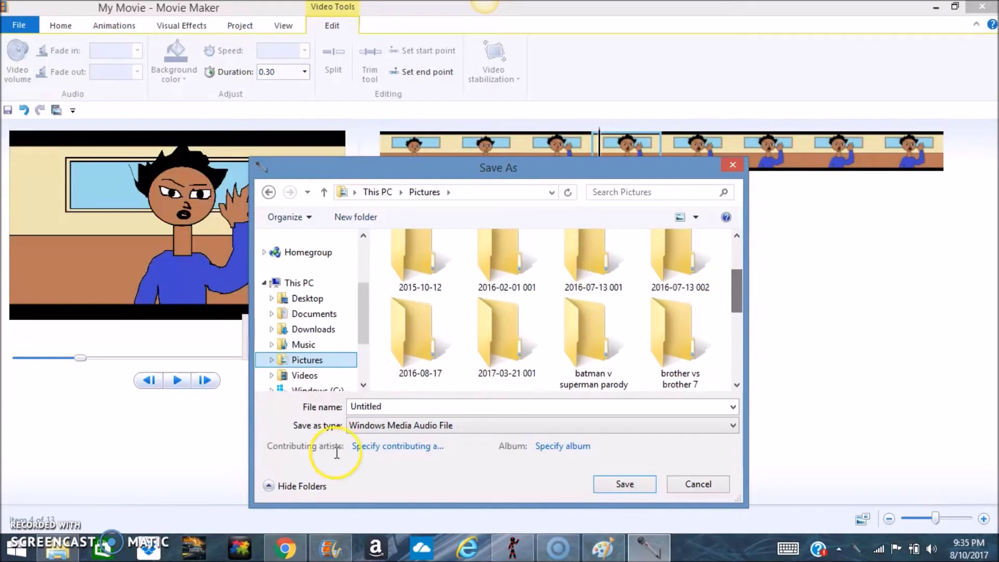
click(318, 300)
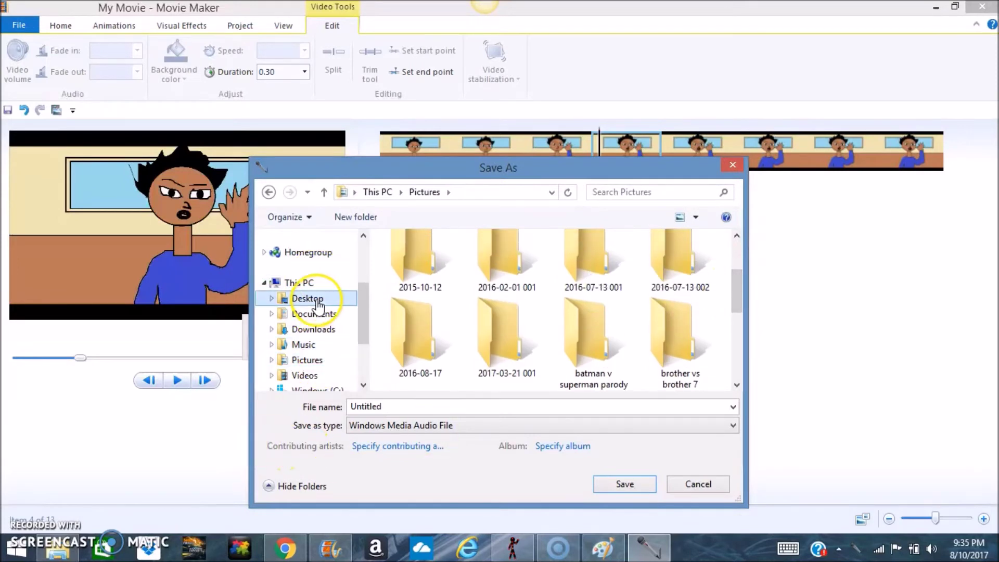
click(419, 263)
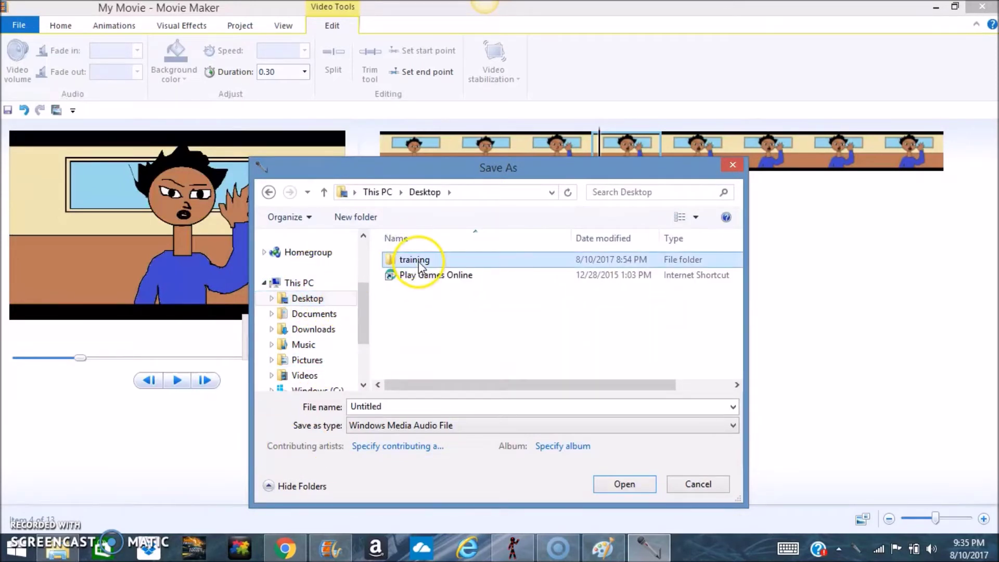
double_click(419, 261)
double_click(419, 407)
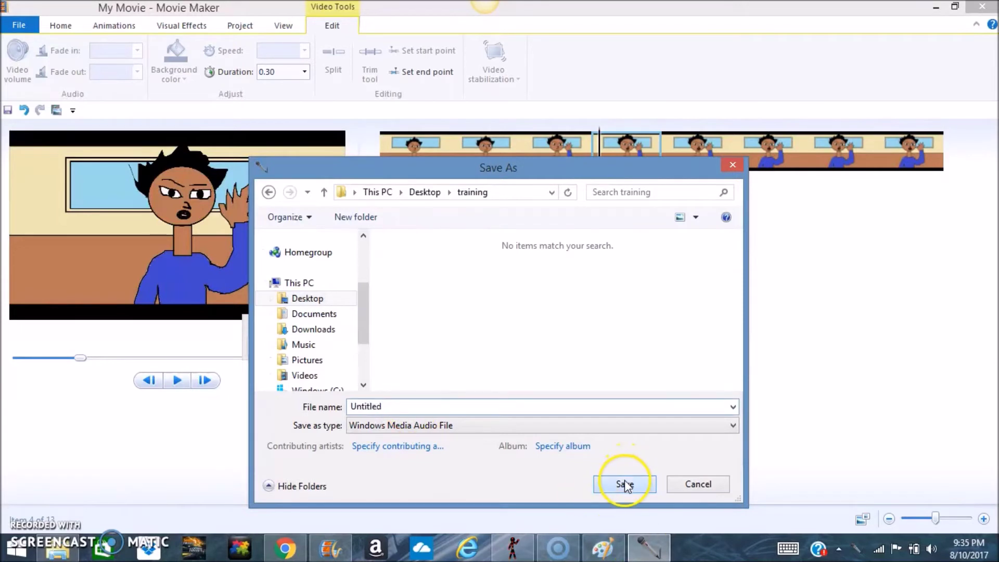
click(624, 483)
Add the Untitled recording from the Desktop's training folder as music at the start of the movie
click(406, 156)
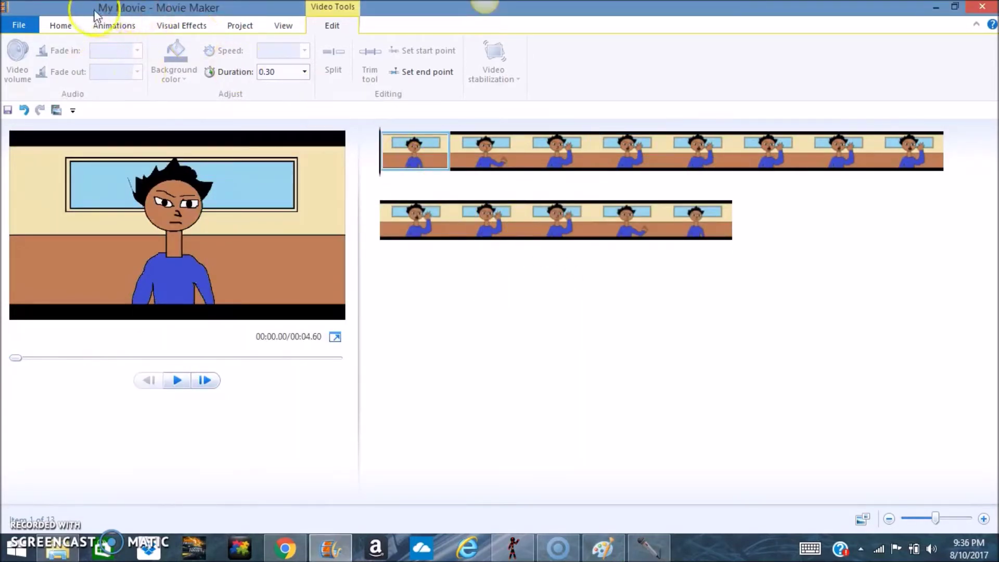
click(60, 25)
click(142, 75)
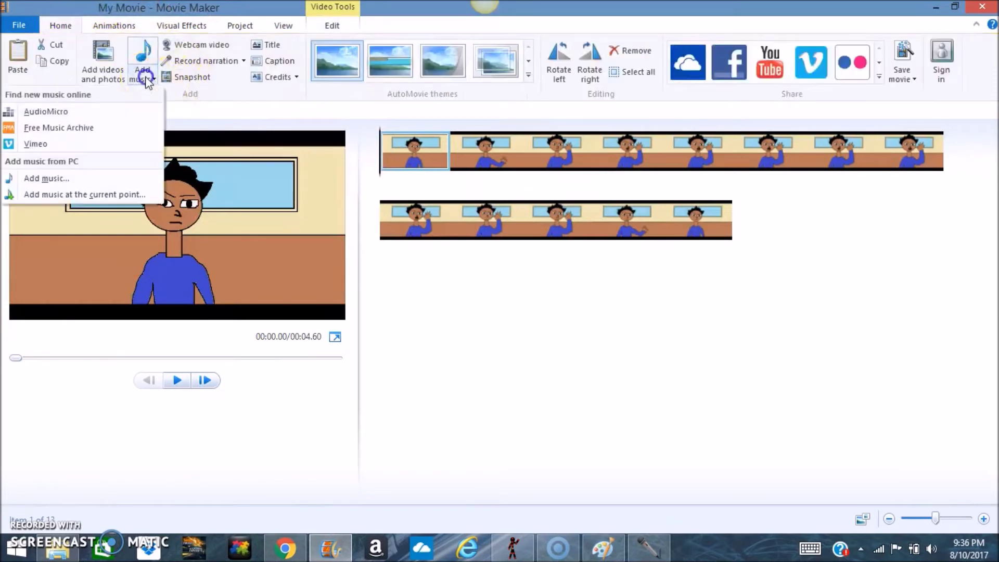
click(108, 194)
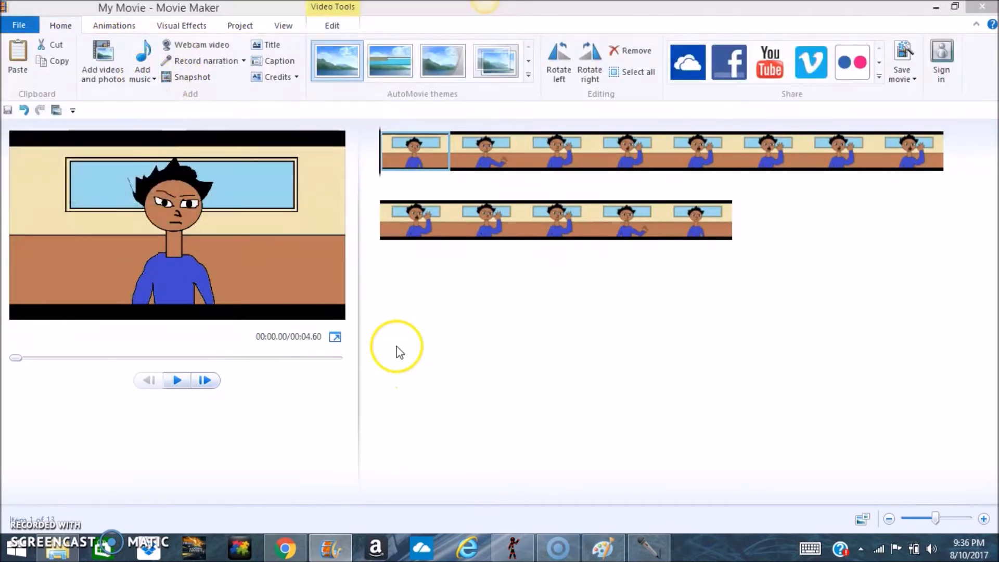
click(488, 77)
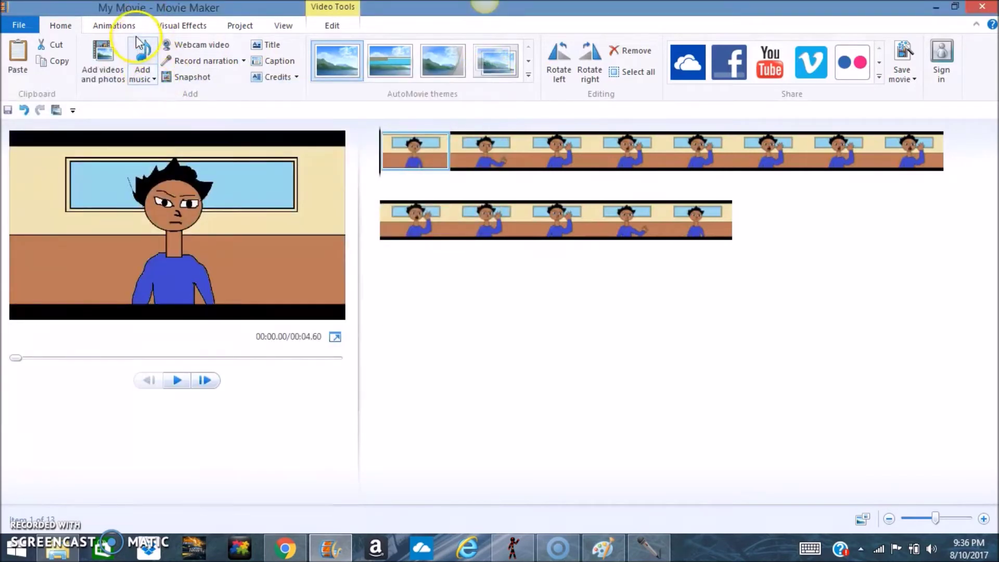
click(150, 85)
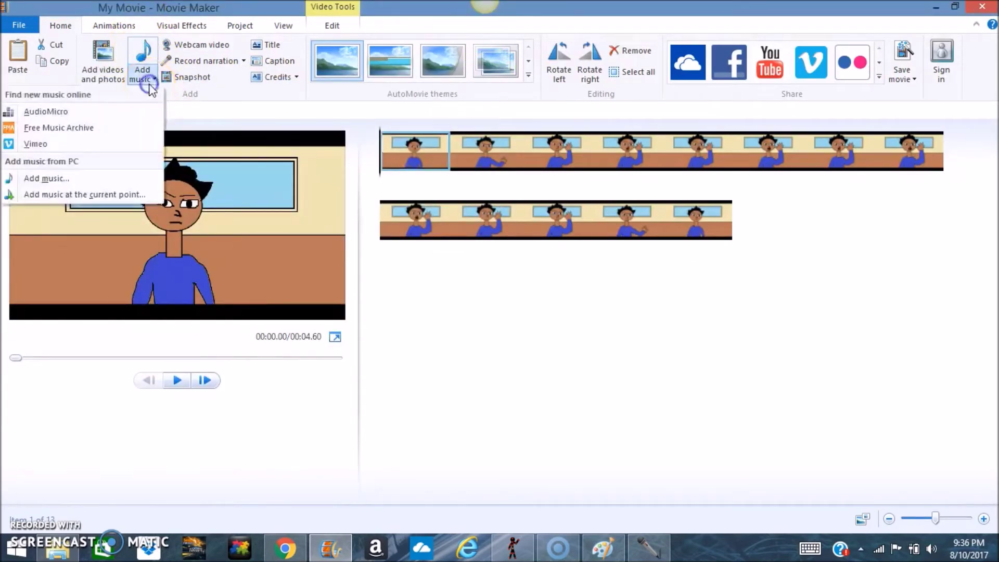
click(103, 198)
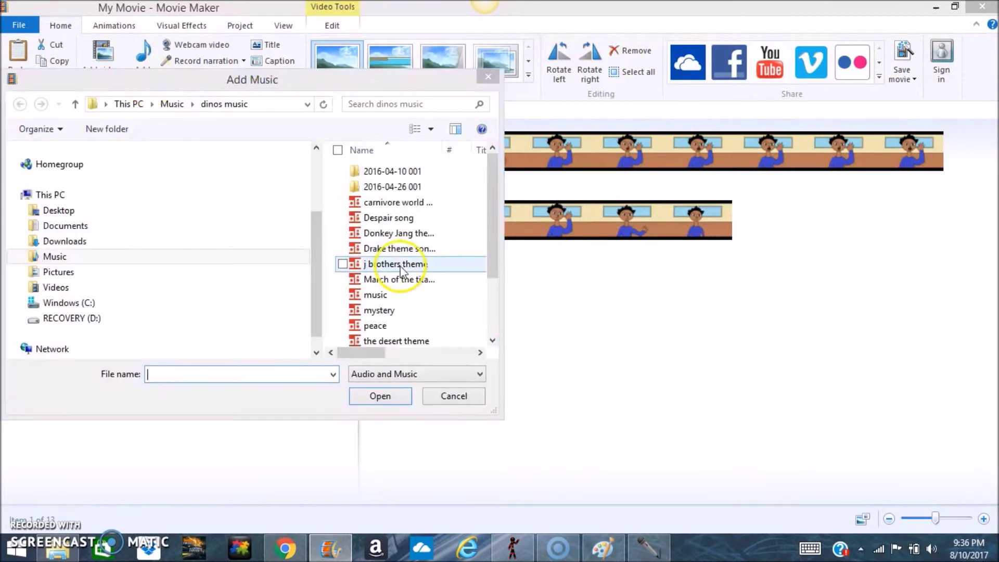
click(66, 256)
click(66, 212)
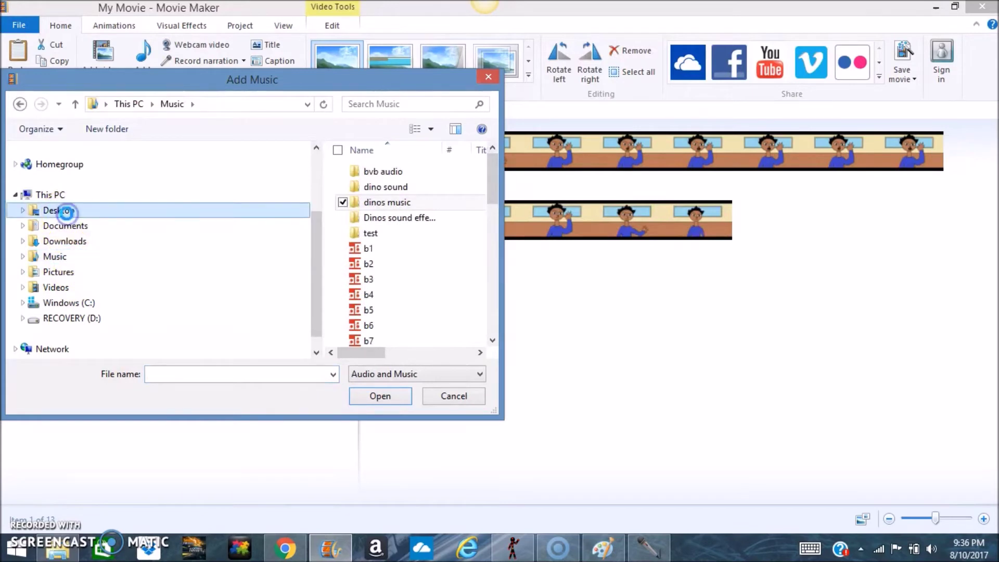
click(388, 171)
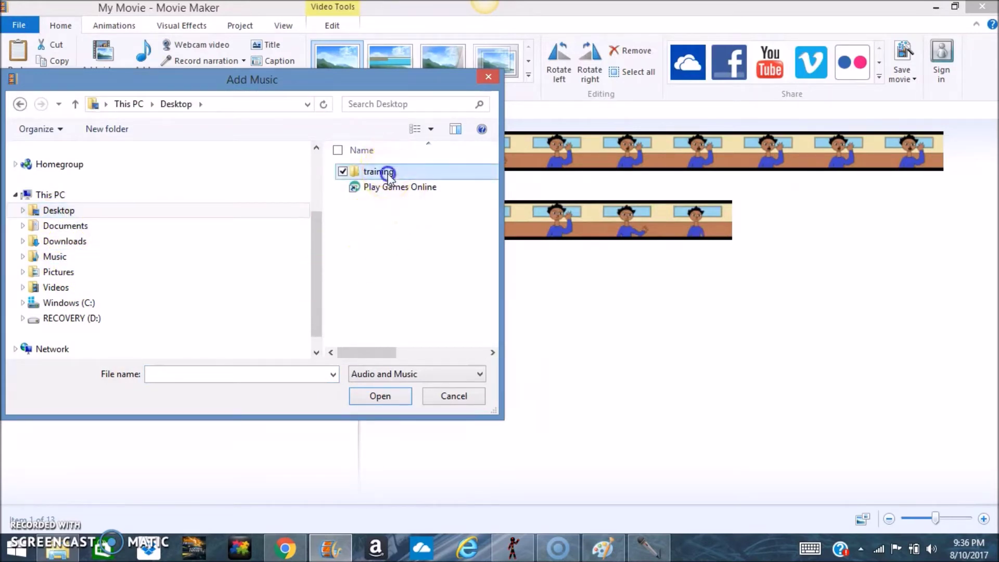
double_click(388, 174)
double_click(389, 176)
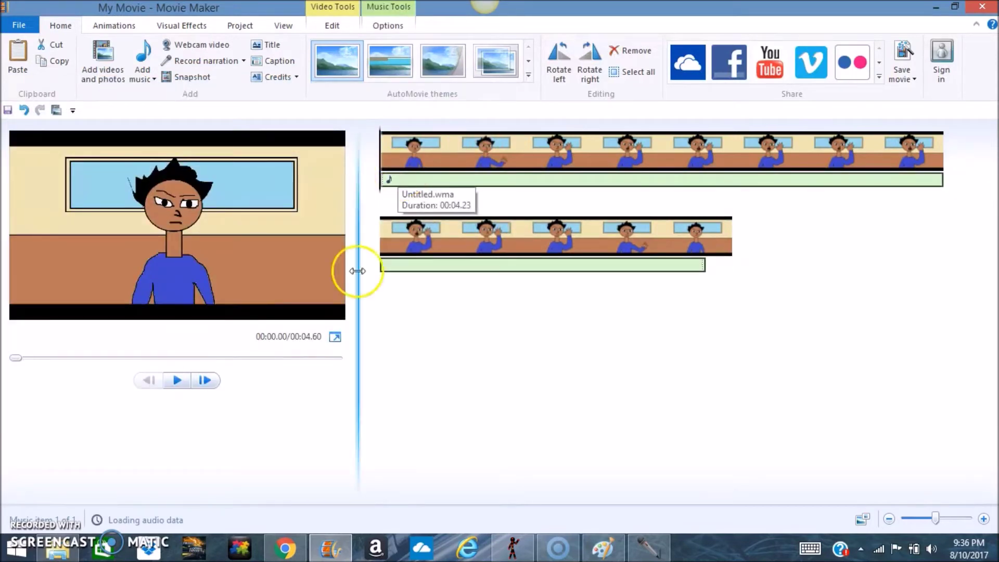
Play the movie from the beginning to check how the voice recording matches the talking pictures
click(183, 380)
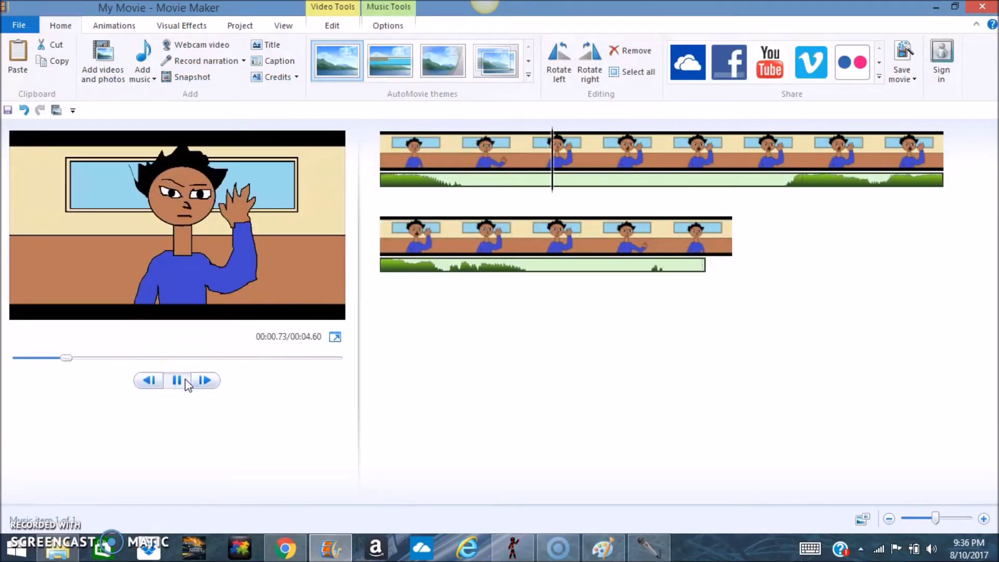
click(328, 163)
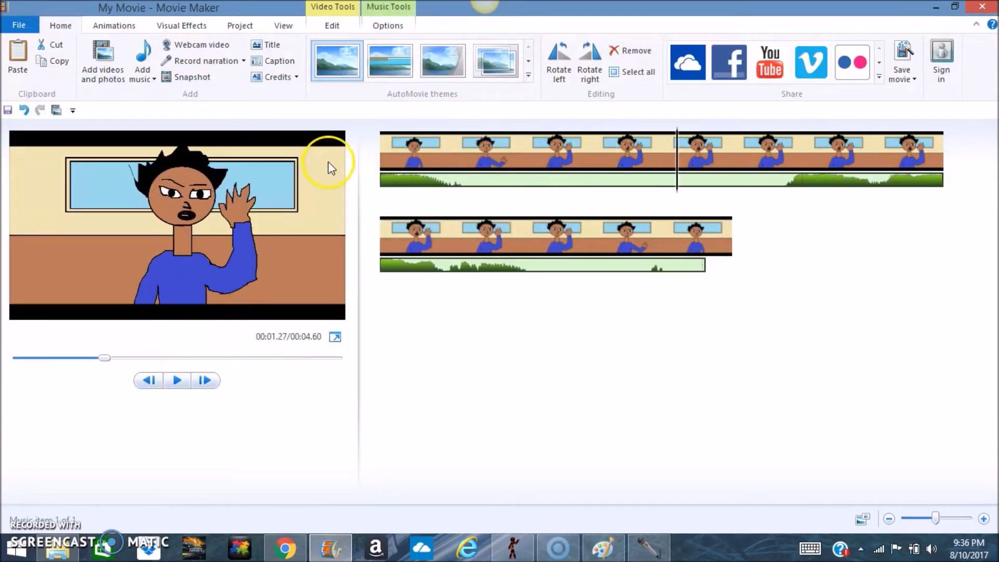
click(391, 155)
click(188, 383)
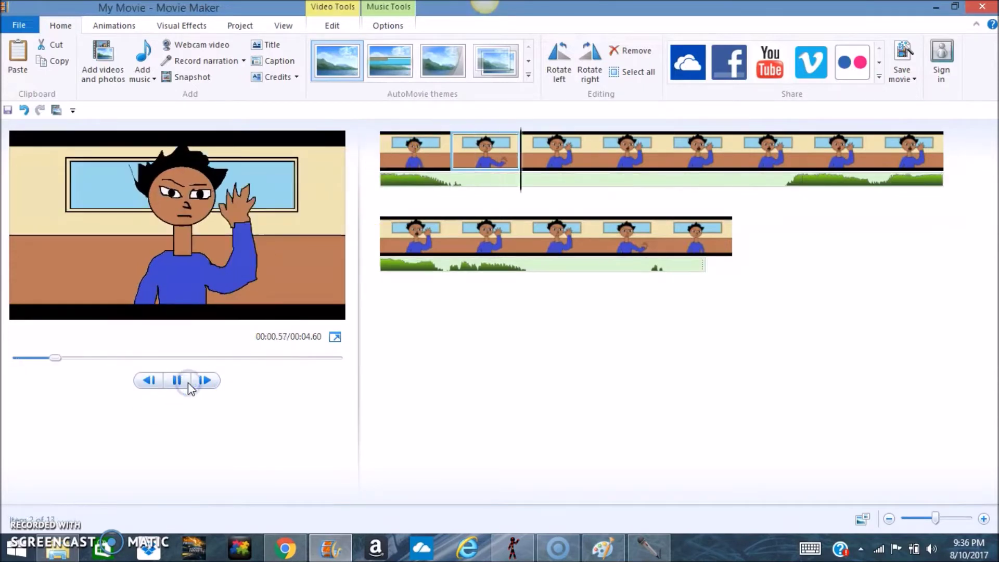
click(189, 383)
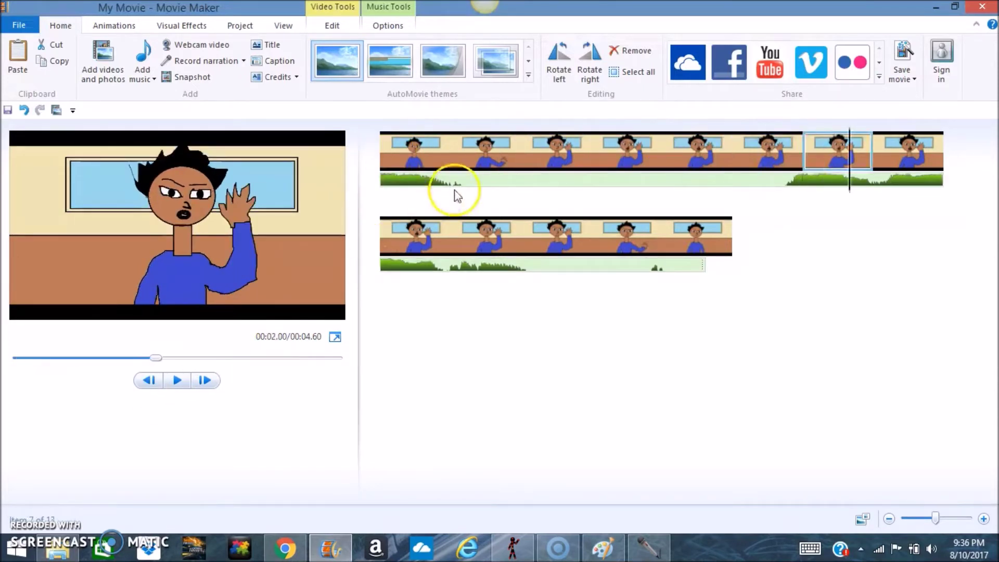
Shift the audio clip so it begins at the fourth picture, where the character starts talking
drag(433, 186, 670, 182)
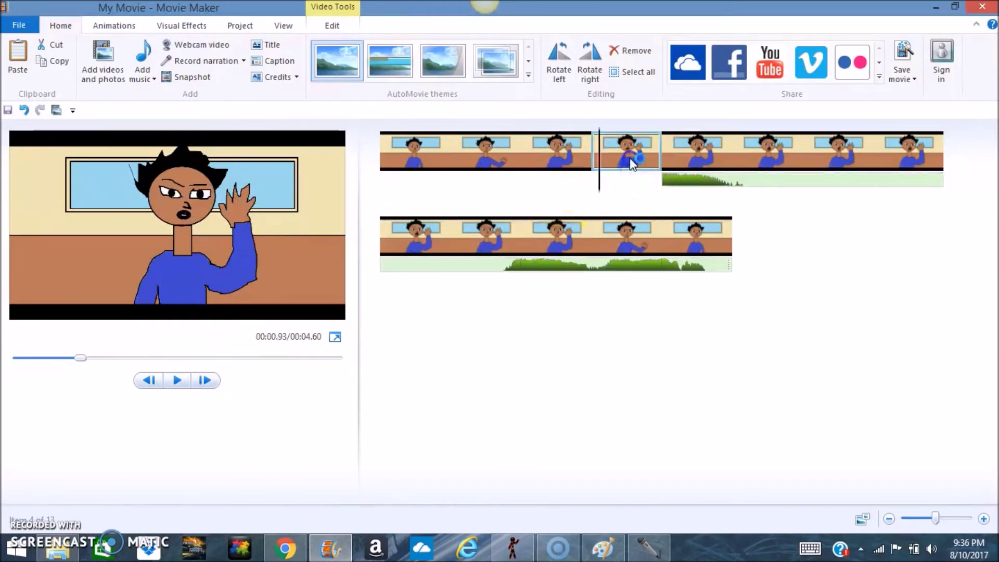
drag(669, 179, 592, 185)
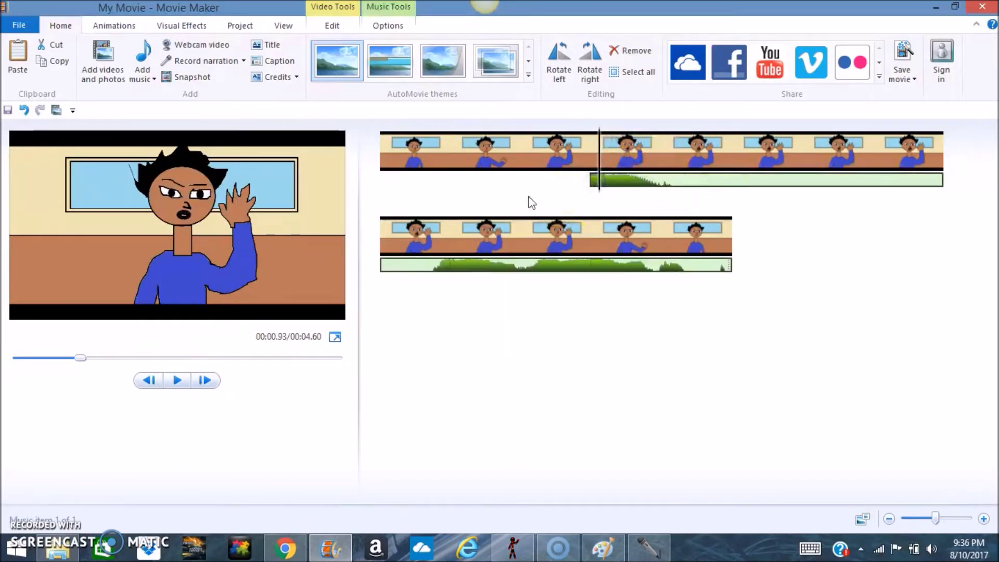
click(555, 151)
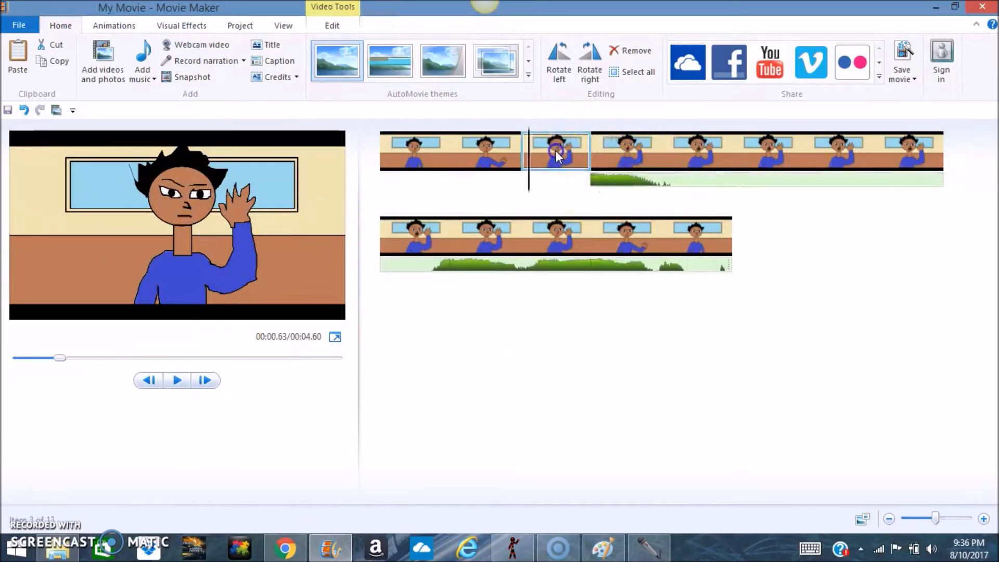
Paste a copy of the first frame after the fifth frame and set the copy's duration to 1.00 second
click(176, 380)
click(176, 380)
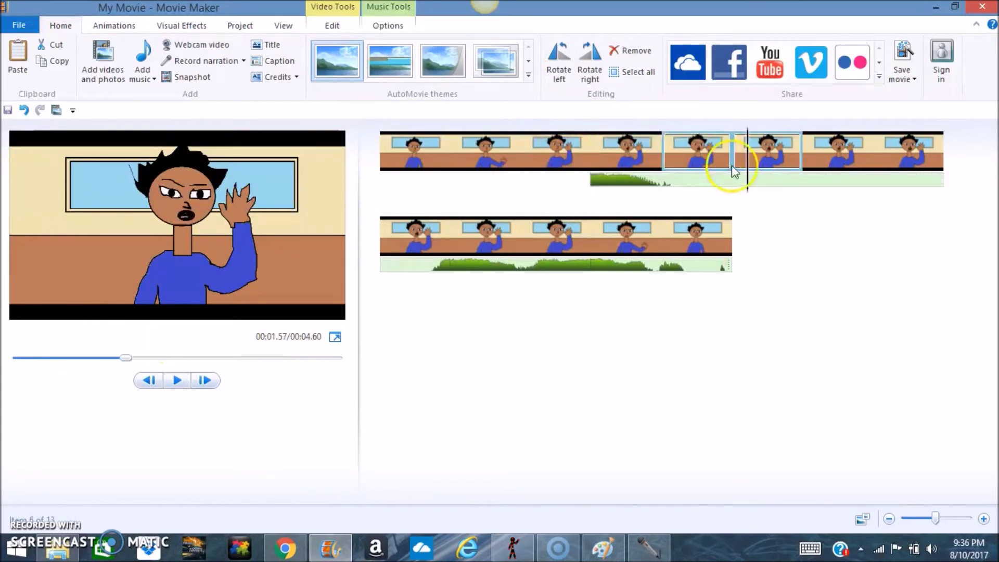
double_click(432, 156)
right_click(432, 161)
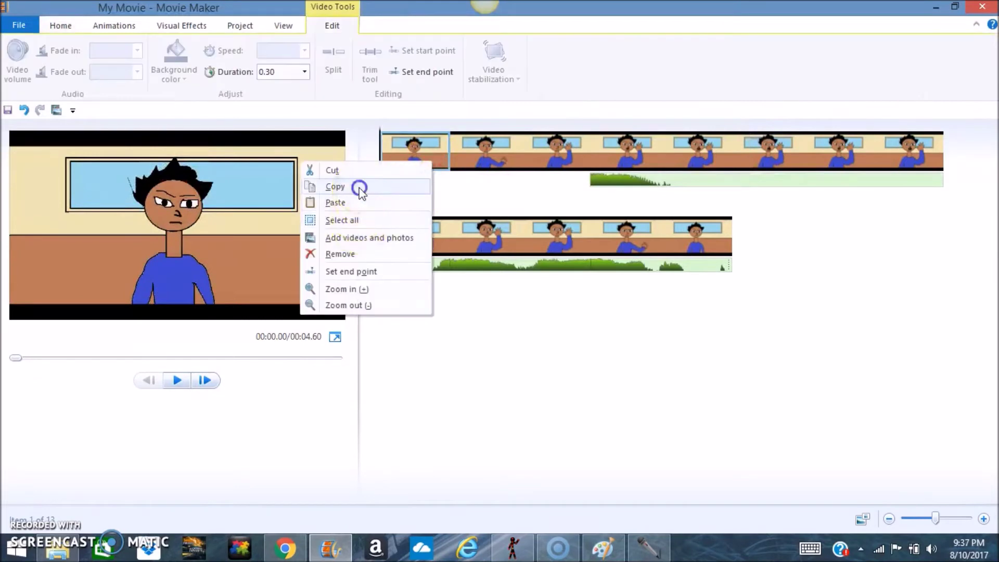
click(765, 145)
click(699, 150)
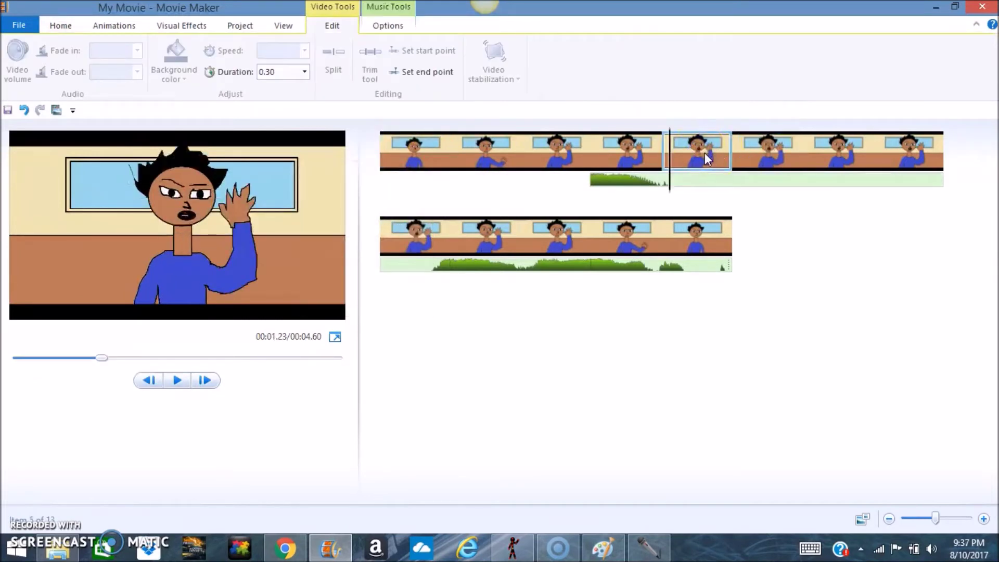
right_click(706, 157)
click(611, 192)
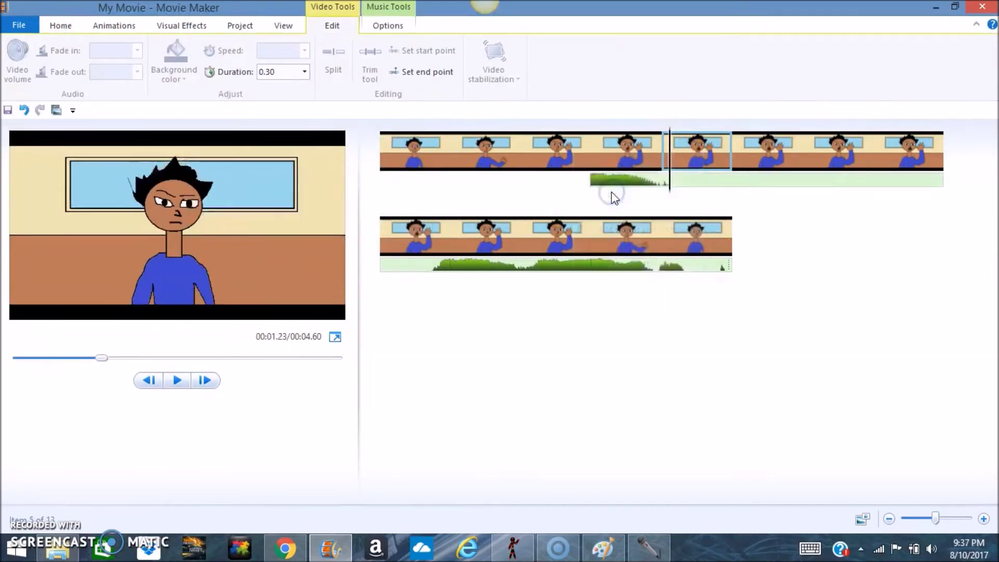
click(305, 71)
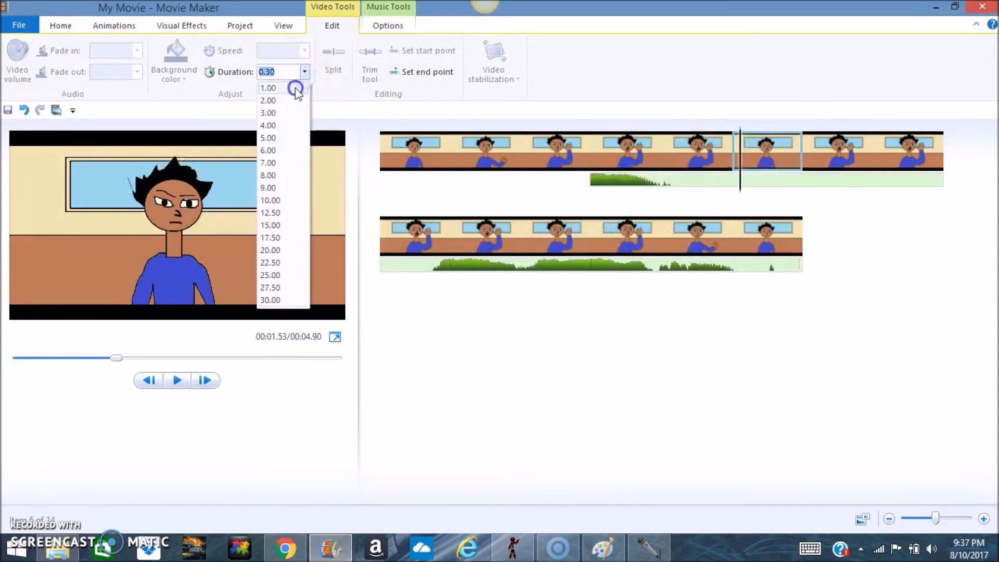
click(295, 89)
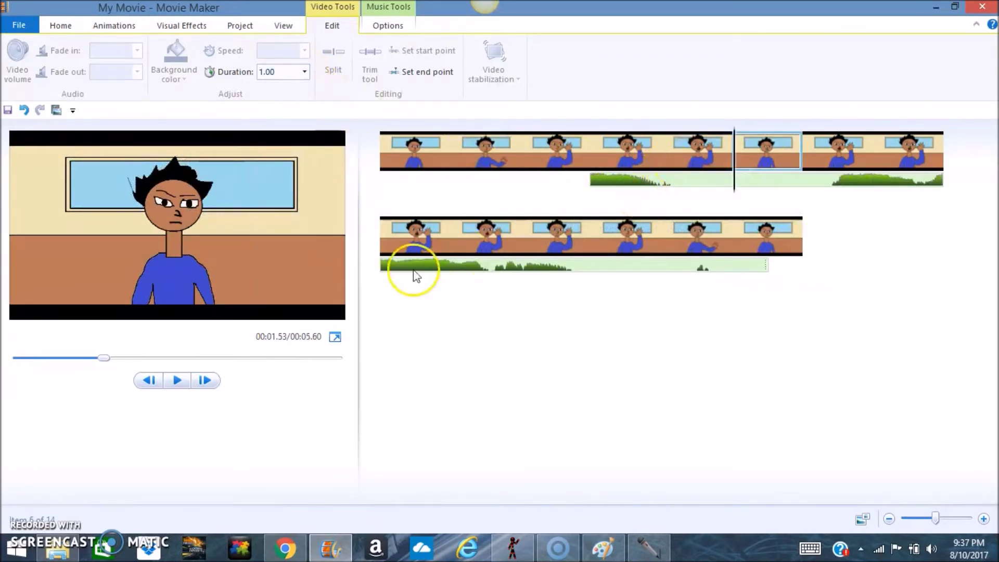
Play the movie through in the preview to check the timing of the frames against the audio
click(178, 380)
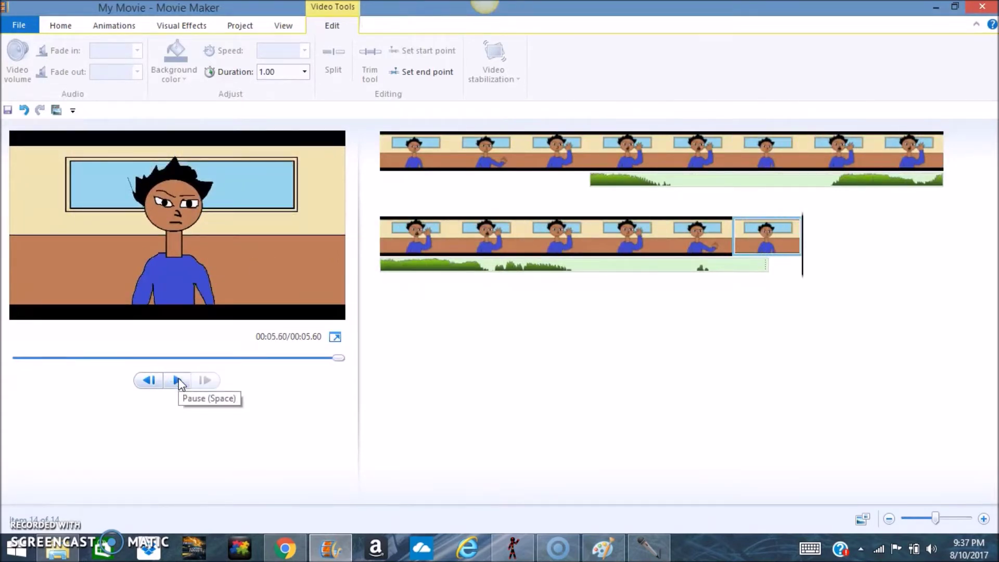
click(178, 380)
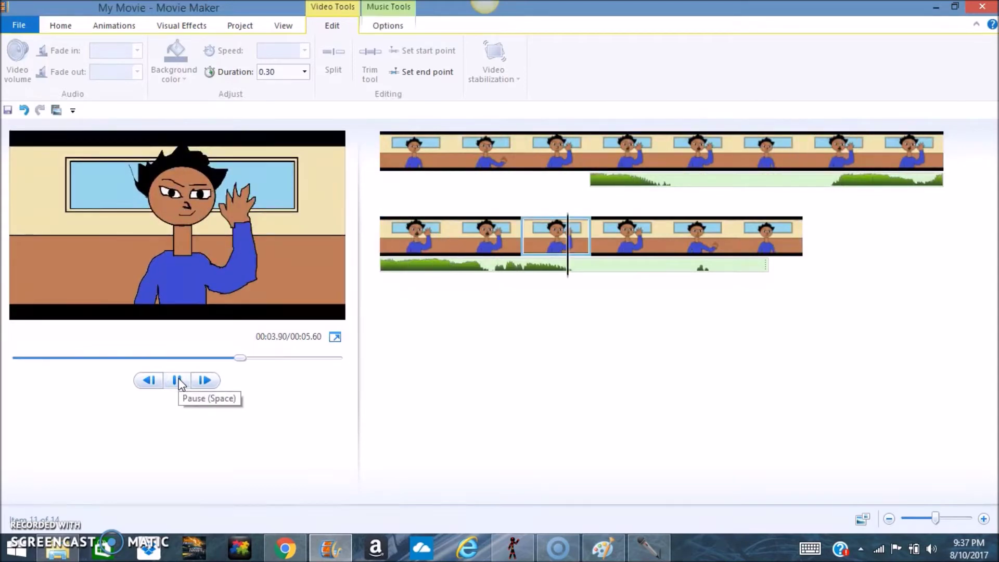
click(177, 381)
click(177, 380)
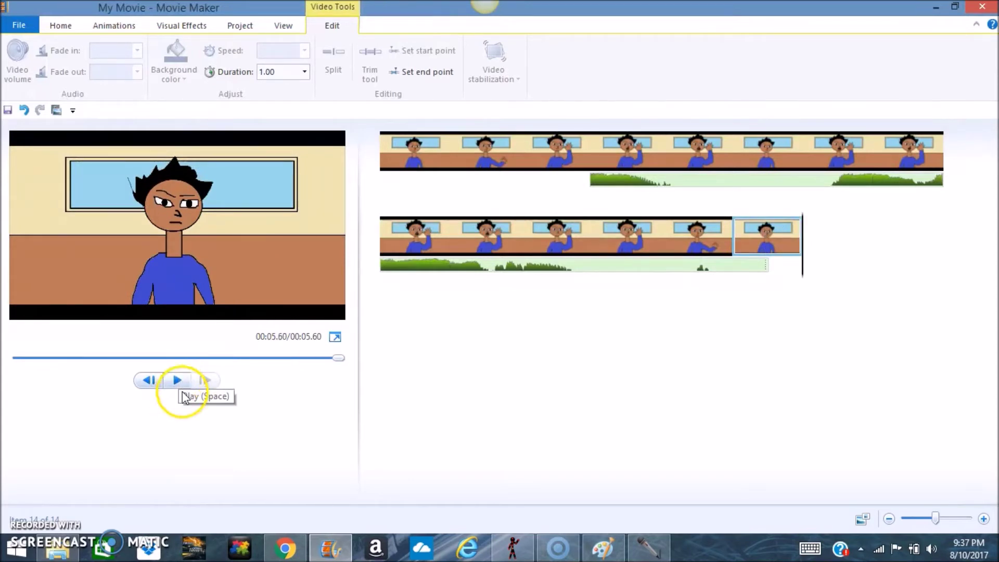
click(26, 25)
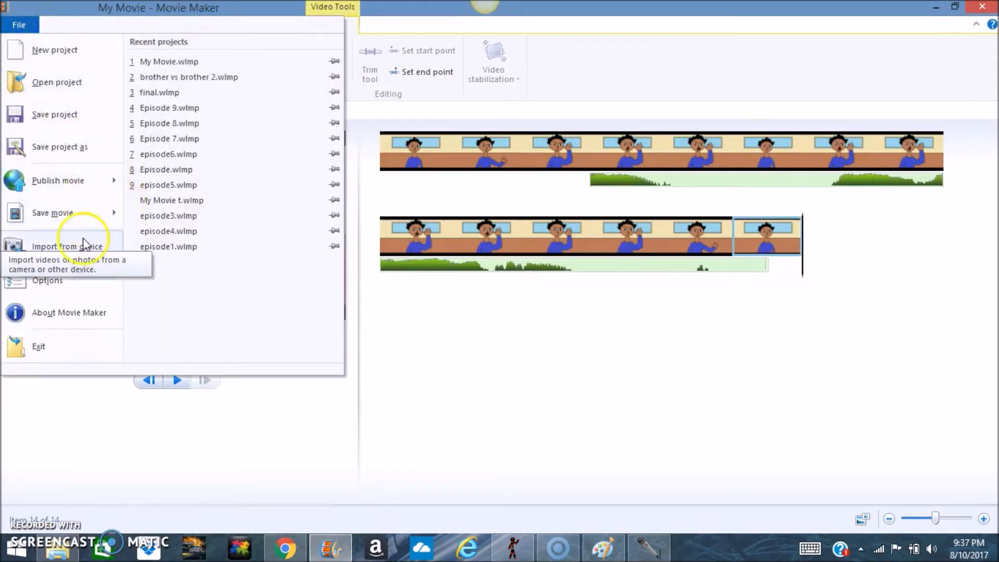
mouse_move(78, 224)
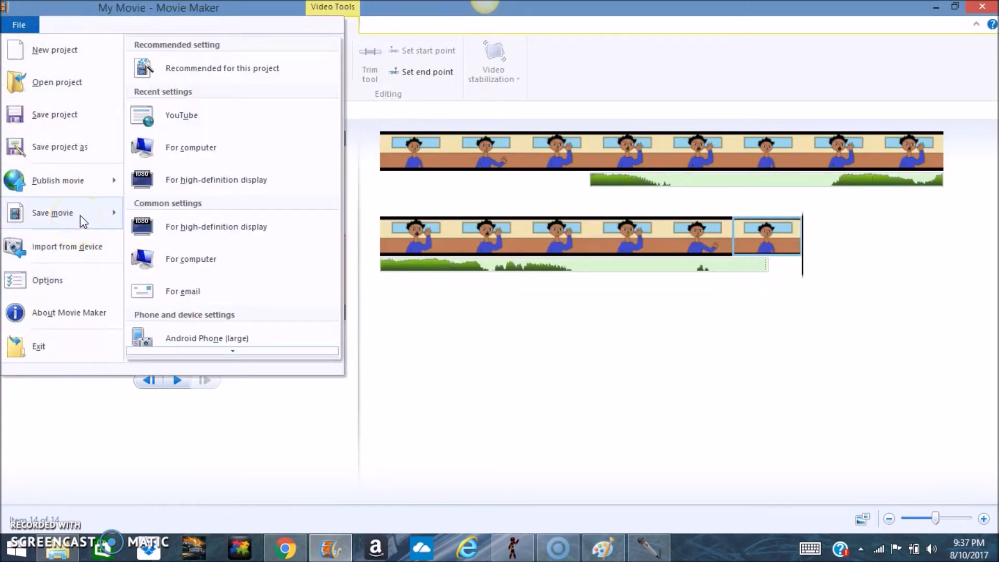
click(437, 356)
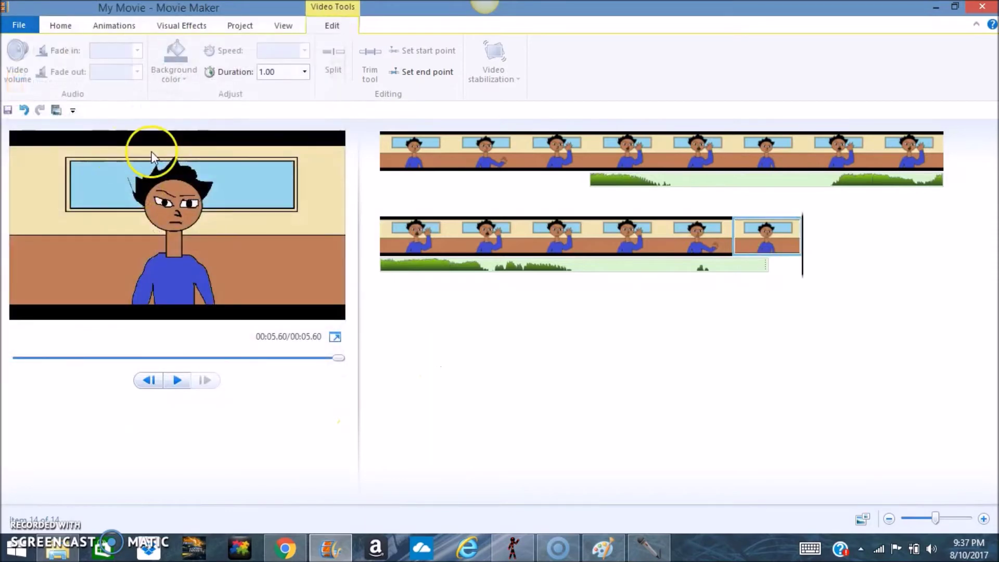
Export the movie with the For computer setting as an MPEG-4 file named "video" in the training folder on the Desktop
click(19, 25)
mouse_move(95, 220)
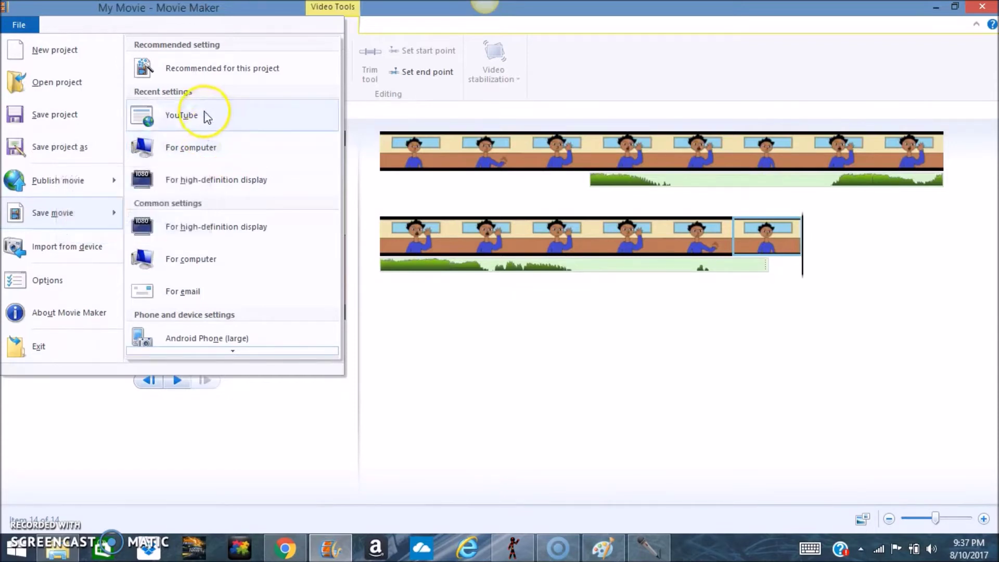
click(197, 147)
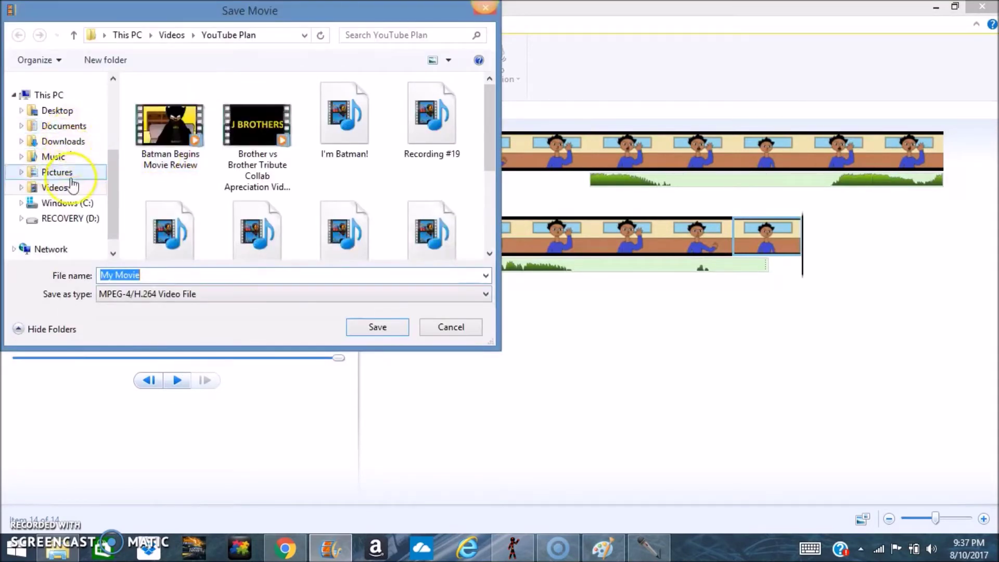
click(52, 110)
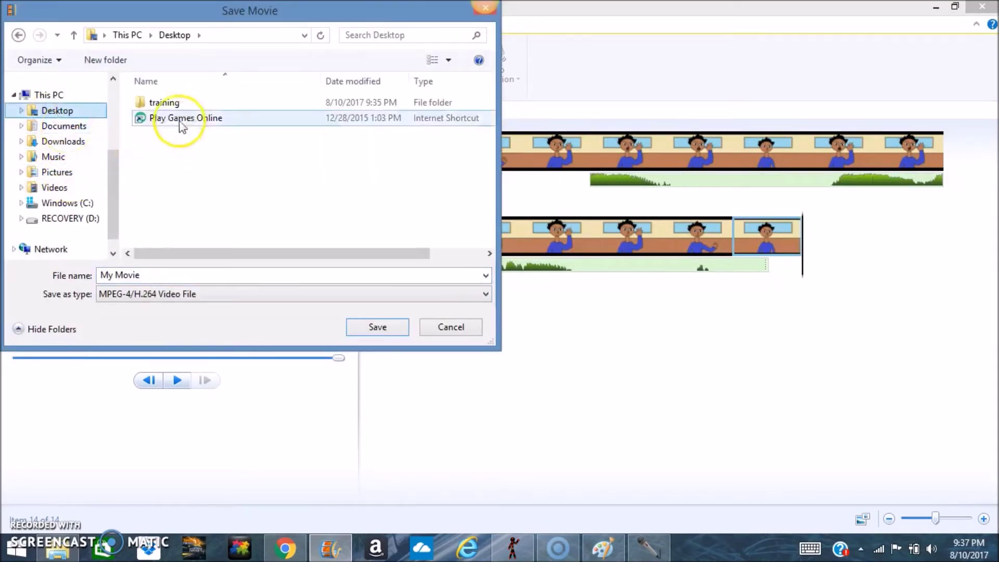
double_click(174, 102)
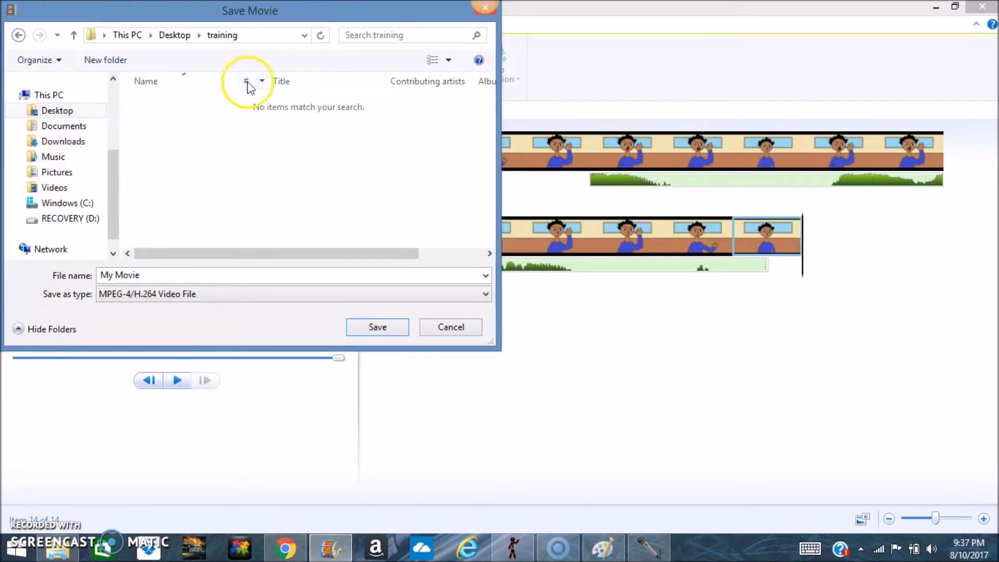
click(206, 278)
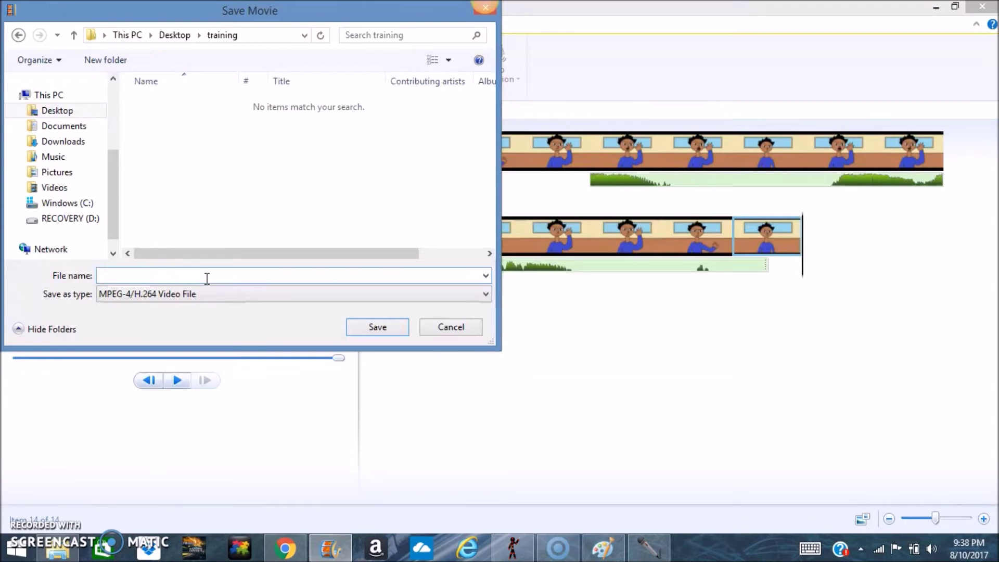
key(Return)
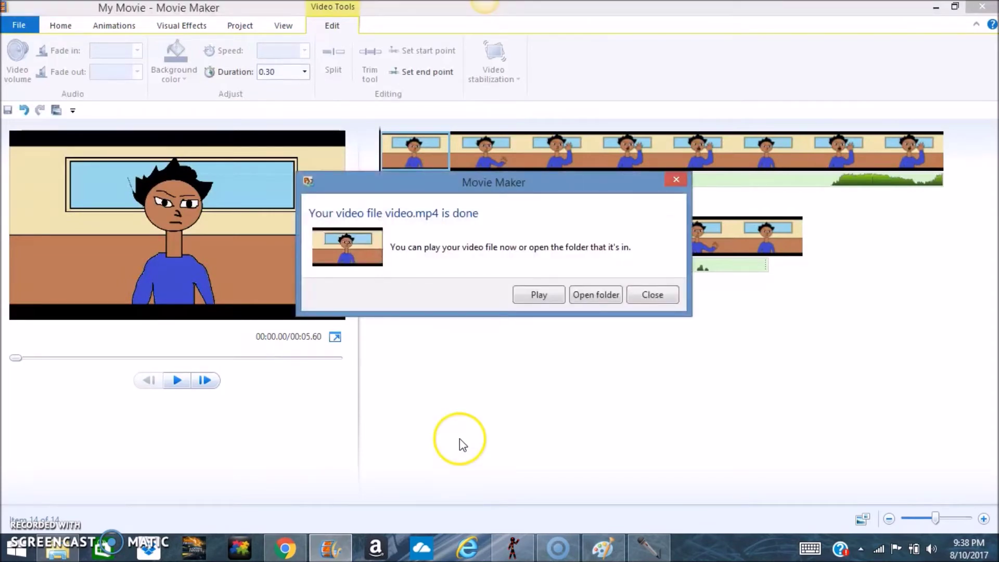
Open the folder containing the exported file, play "video" to check it, and close the media player
click(599, 296)
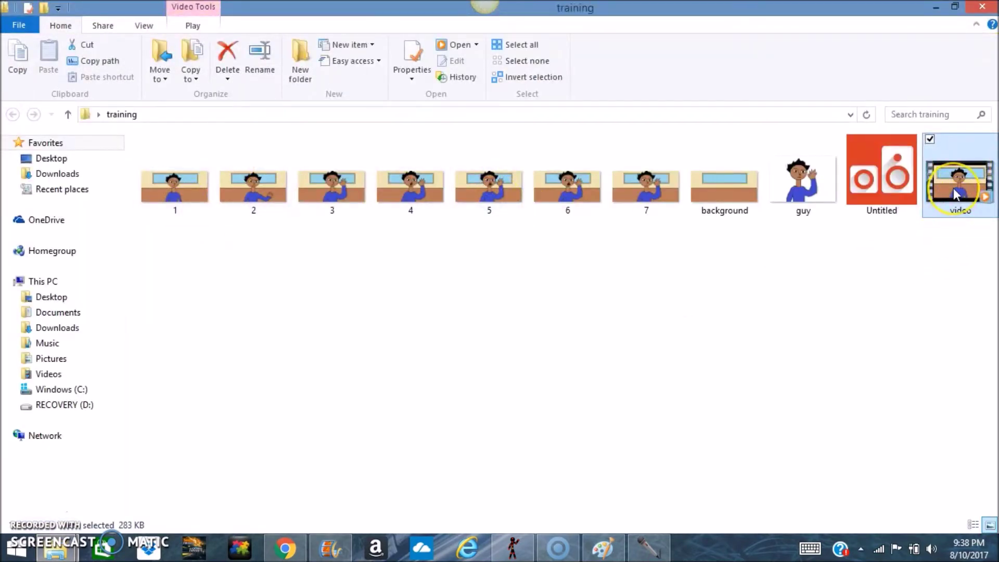
click(968, 196)
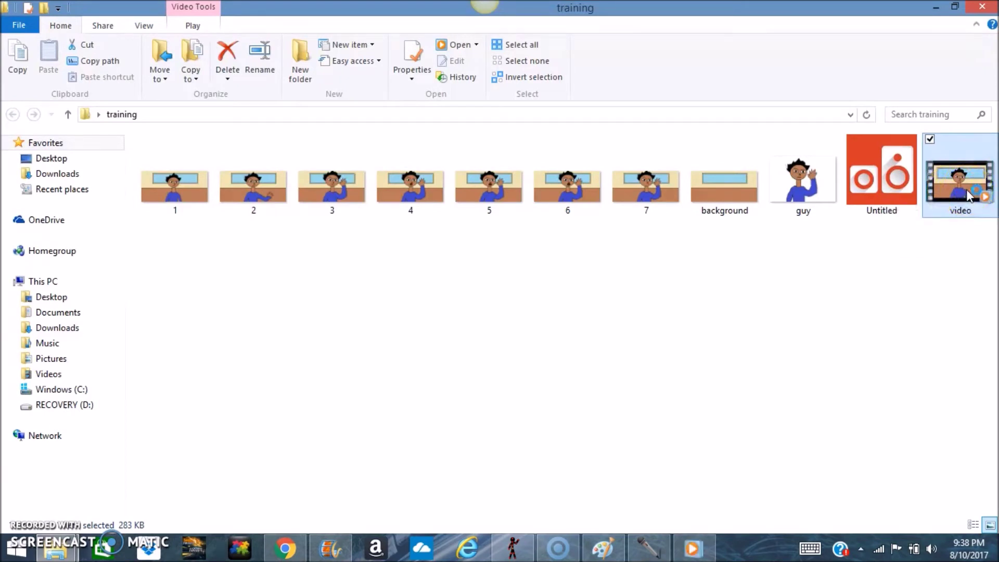
click(693, 549)
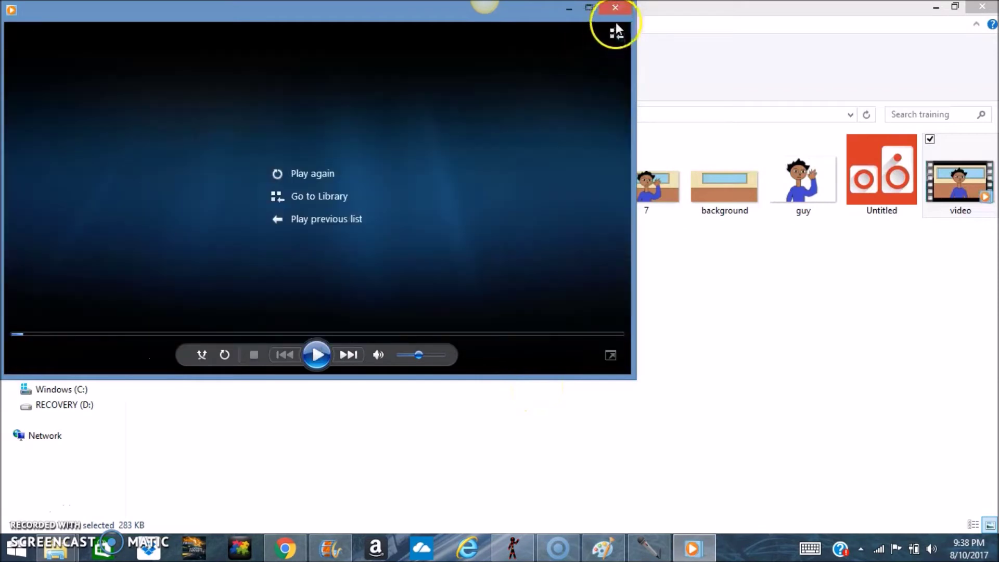
click(614, 9)
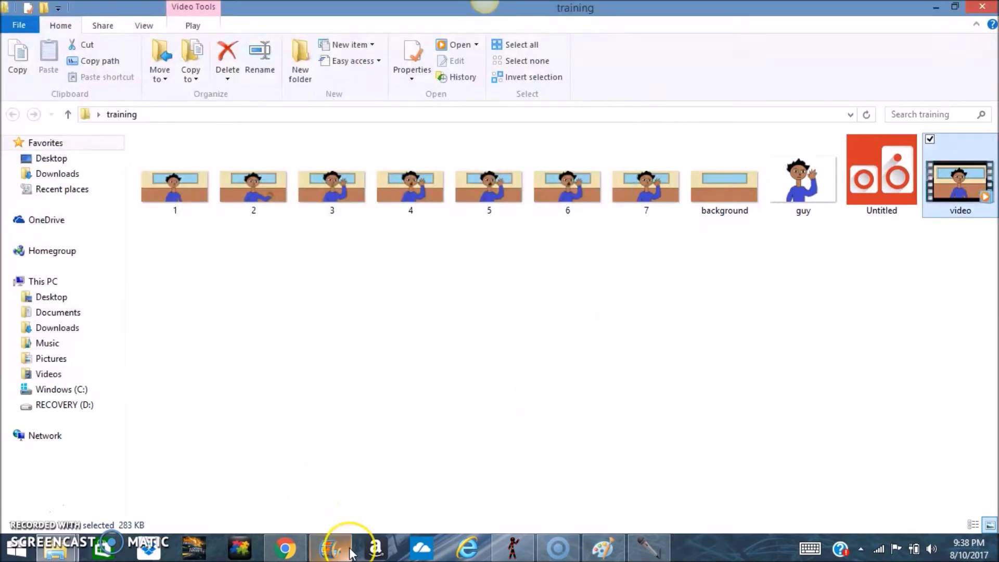
Switch back to Movie Maker and start a new empty project
mouse_move(351, 553)
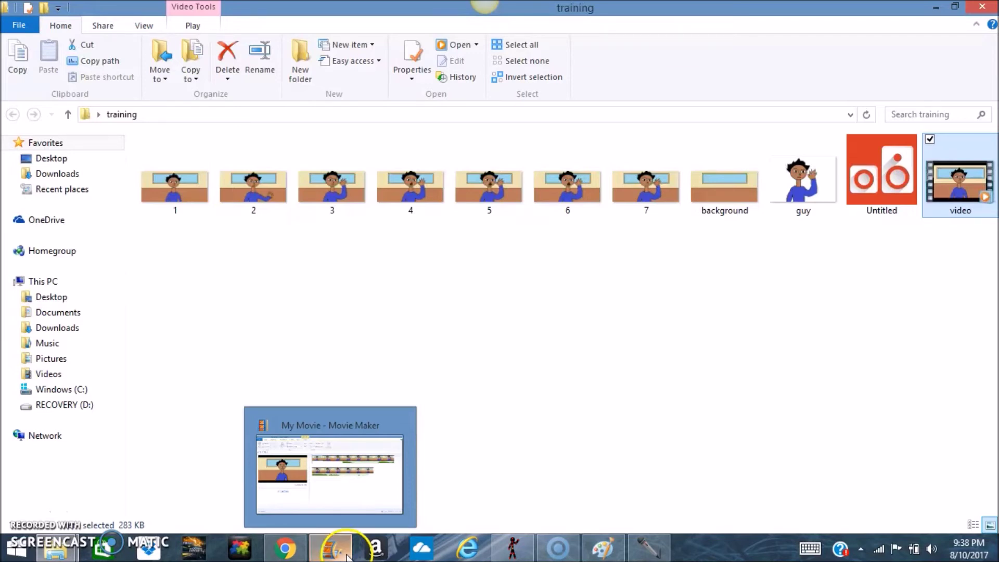
click(327, 488)
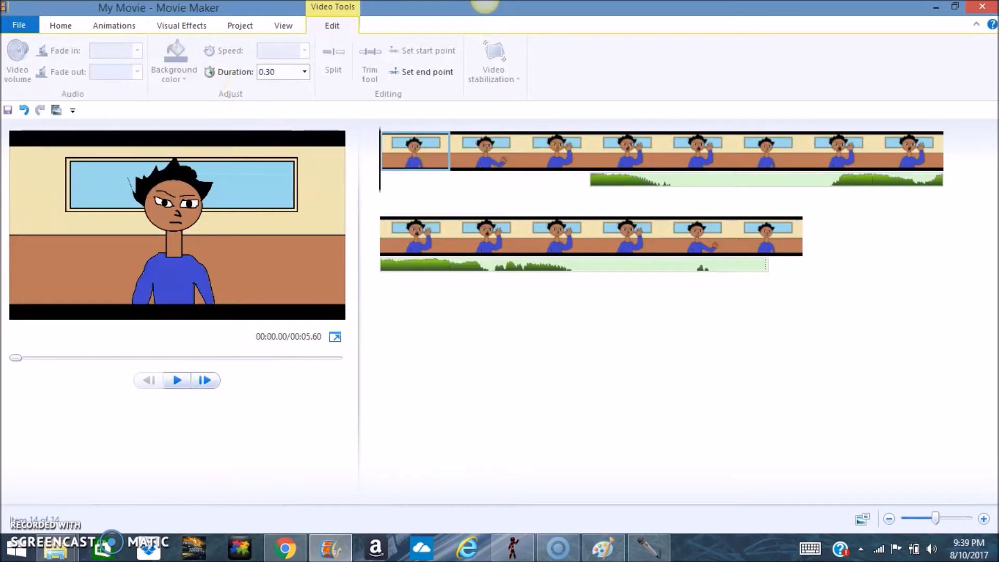
click(20, 26)
click(42, 48)
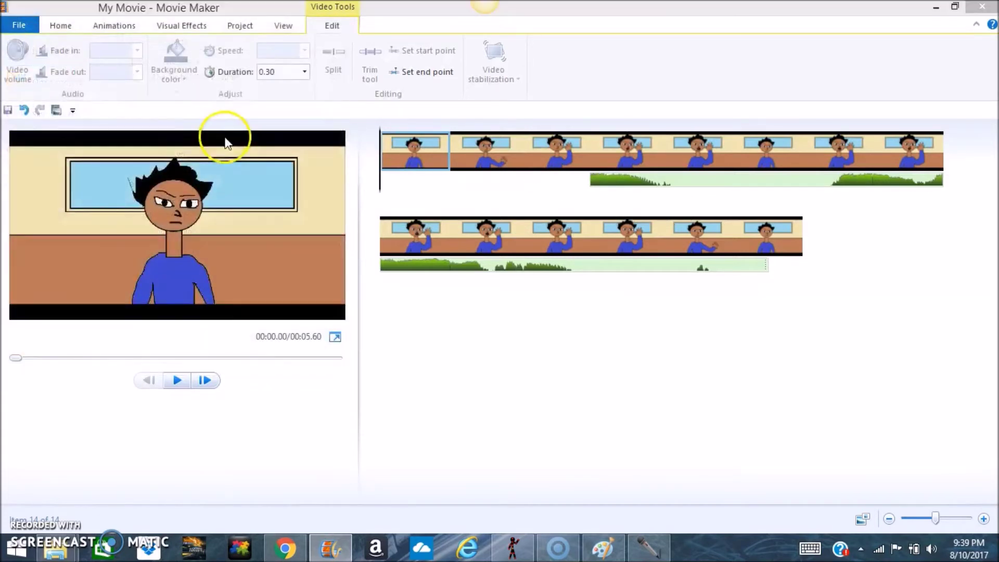
click(531, 271)
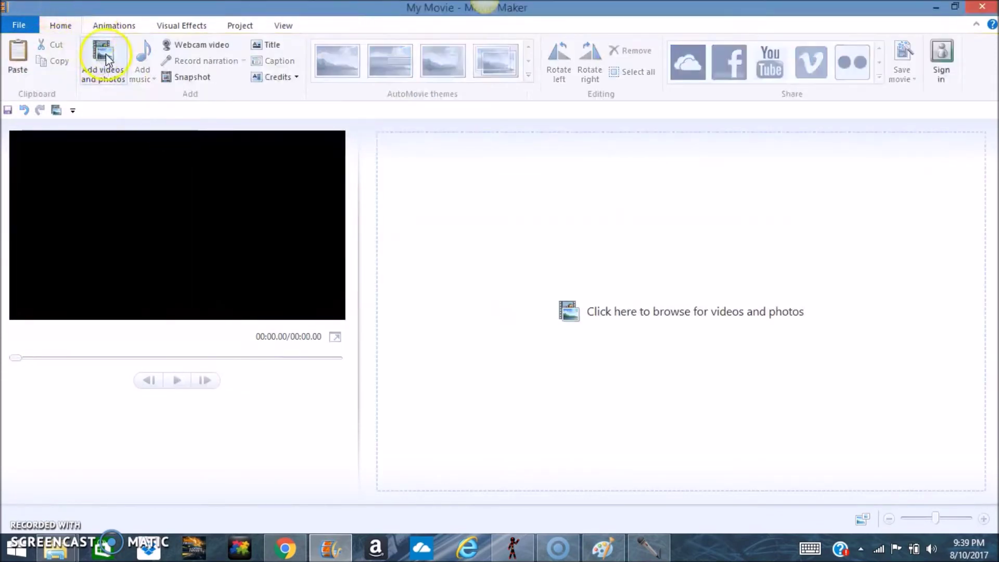
Add the exported "video" clip from the training folder to the project and preview its first seconds
click(117, 67)
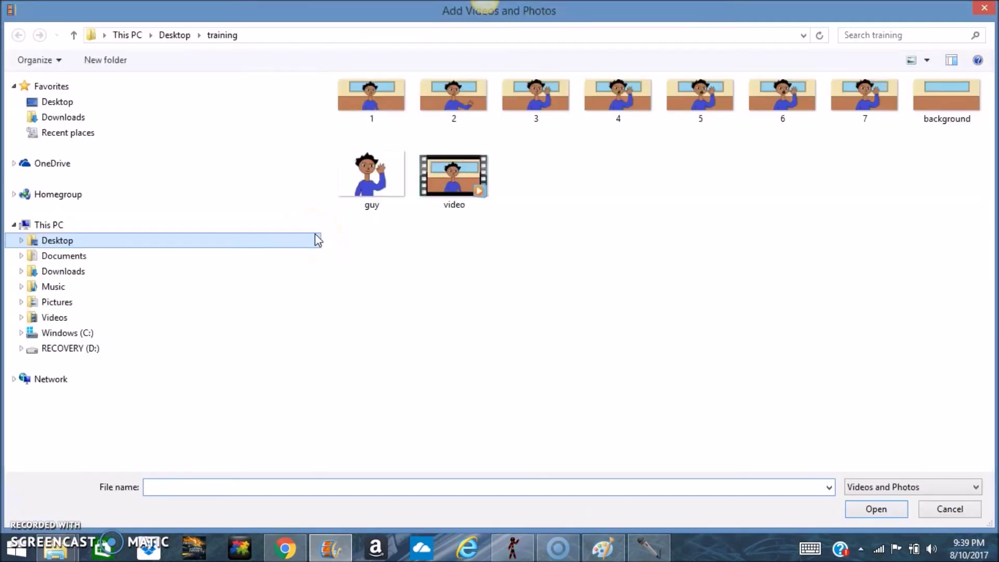
click(458, 177)
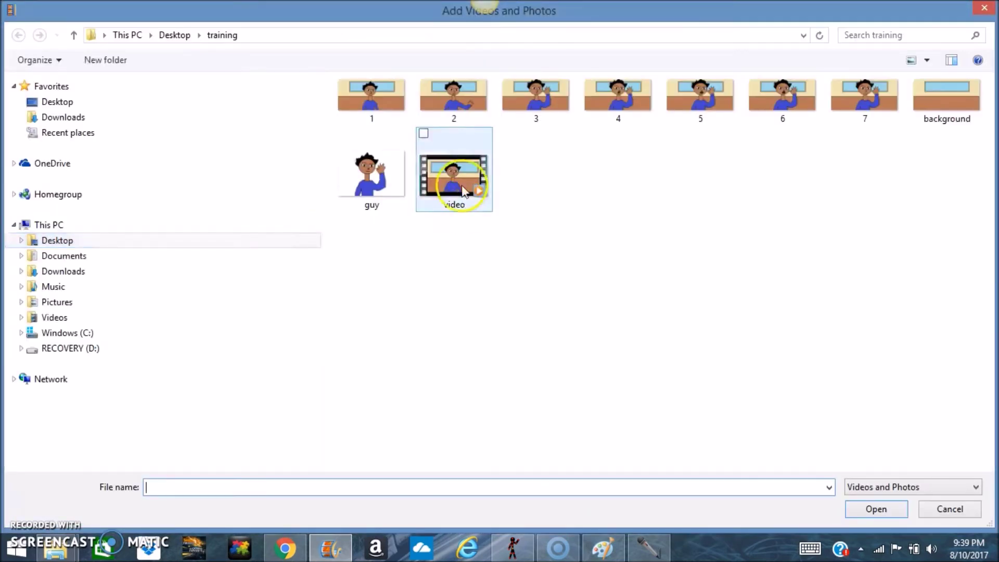
double_click(462, 179)
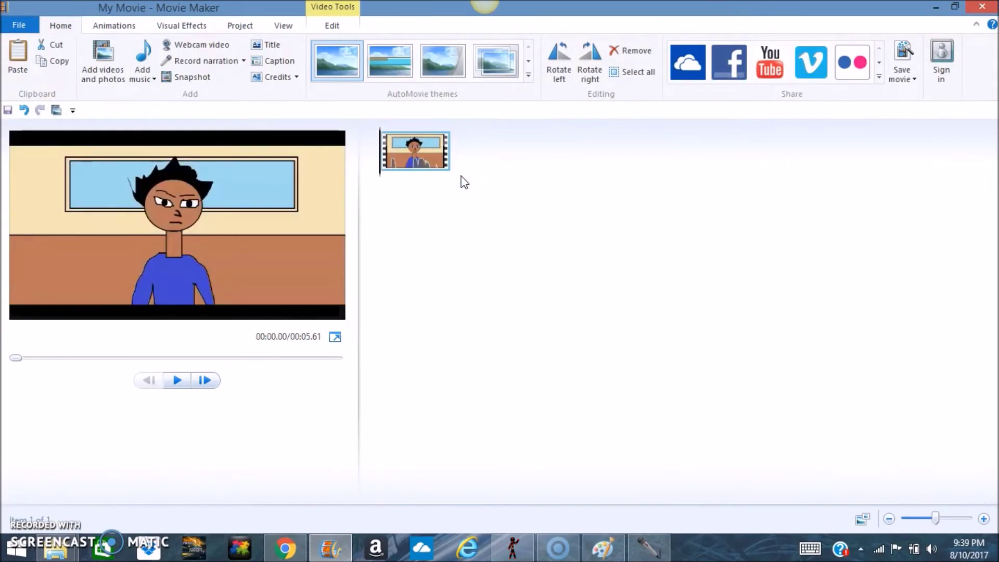
click(177, 380)
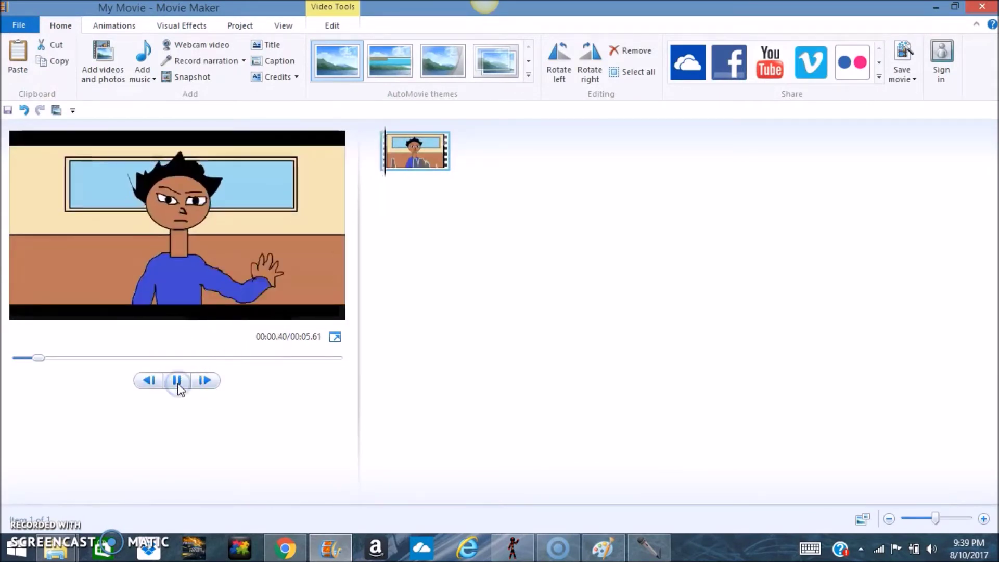
click(177, 381)
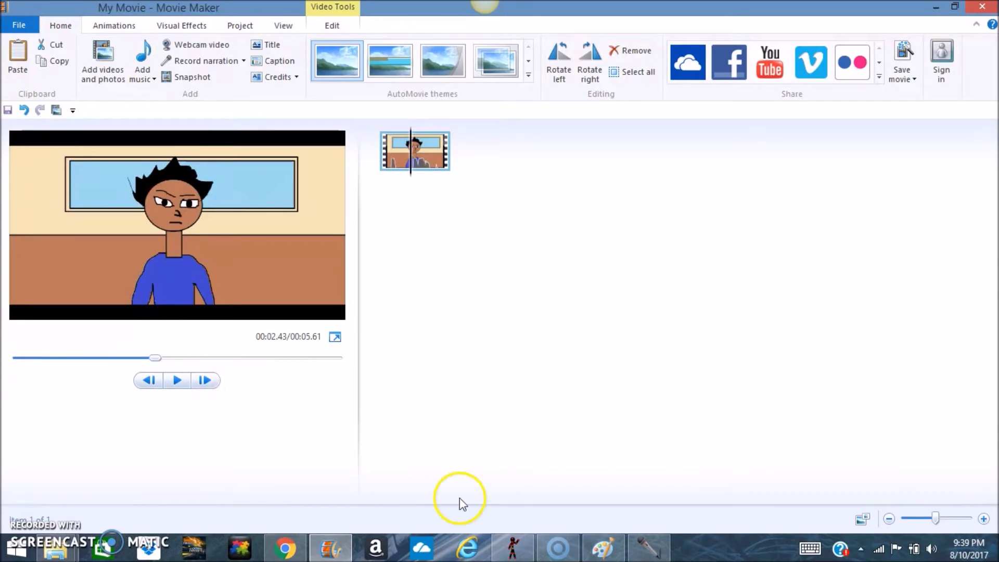
Switch to Paint, open the "background" picture from the training folder, and fill the cream wall around the window with black
click(602, 545)
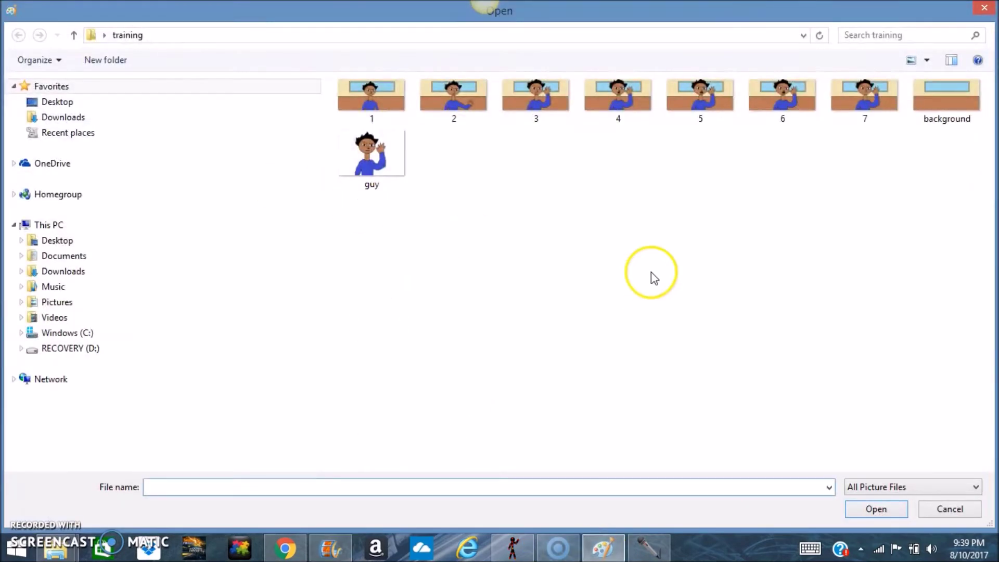
double_click(941, 86)
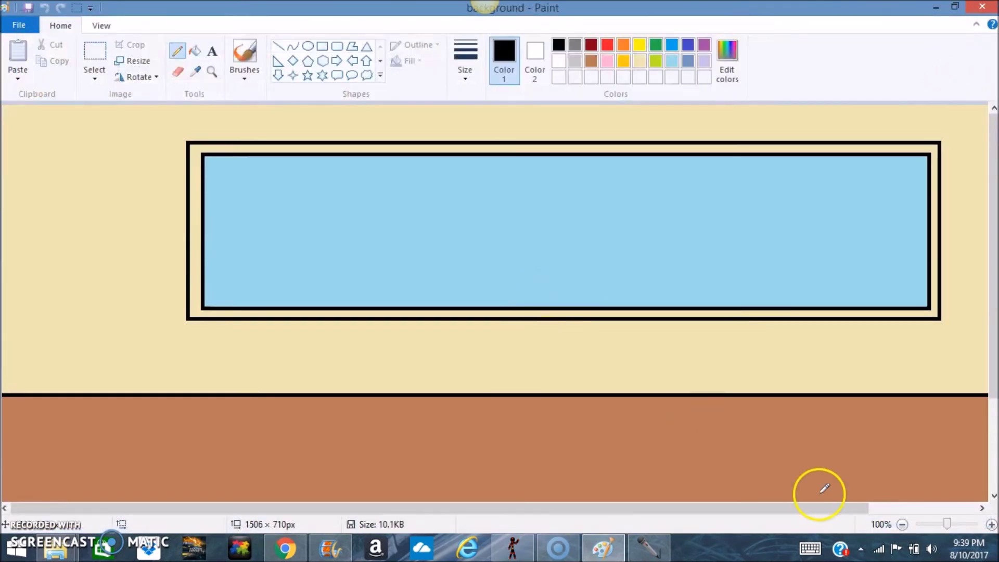
click(907, 526)
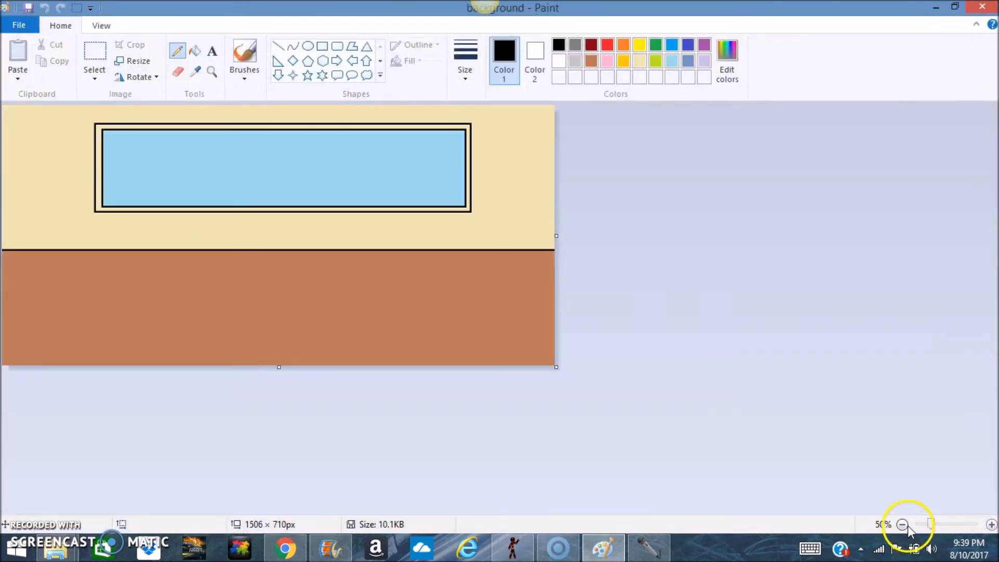
click(195, 52)
click(488, 146)
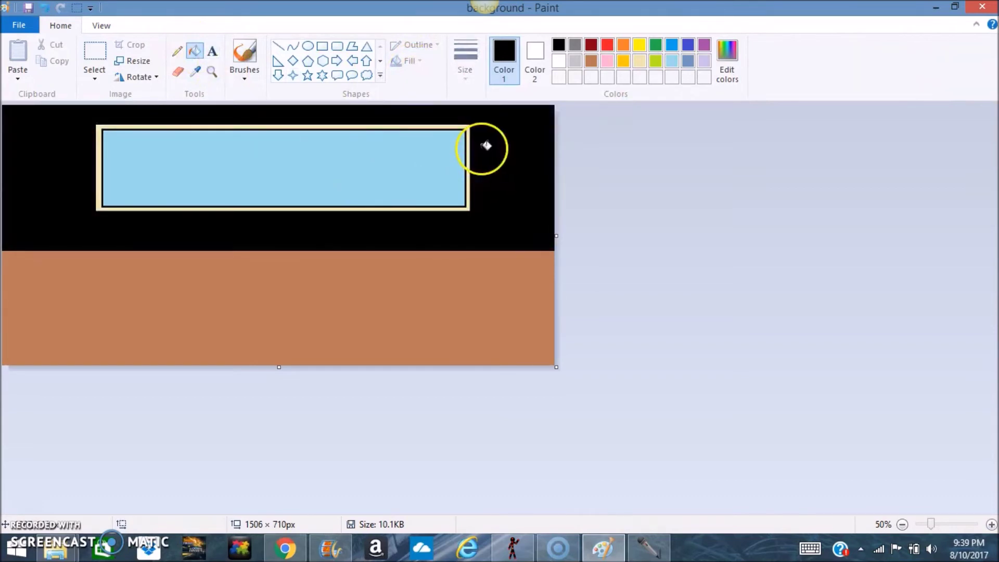
Fill the wall, the window, its black outline and its cream frame with light blue to form a plain sky
right_click(486, 146)
right_click(411, 154)
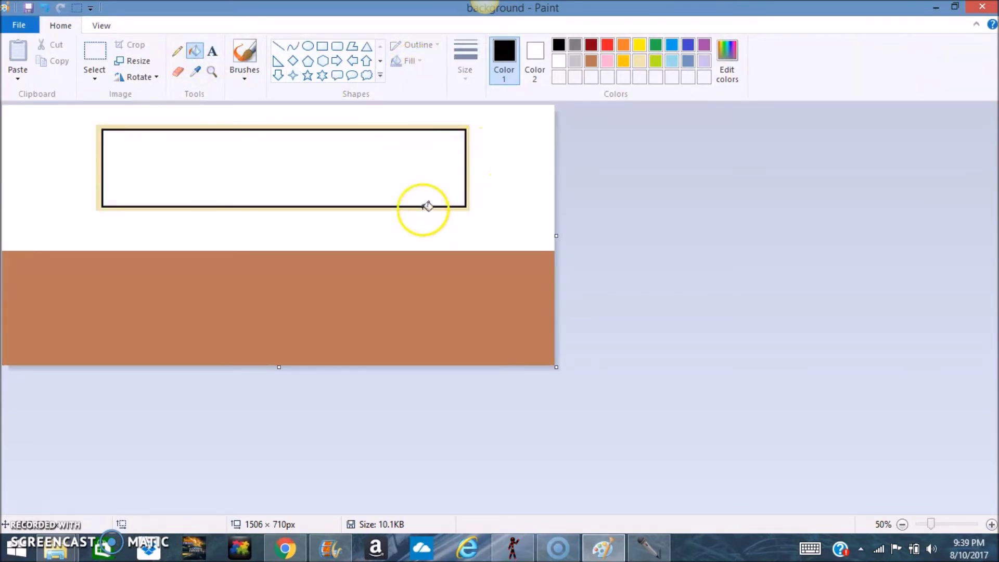
click(516, 160)
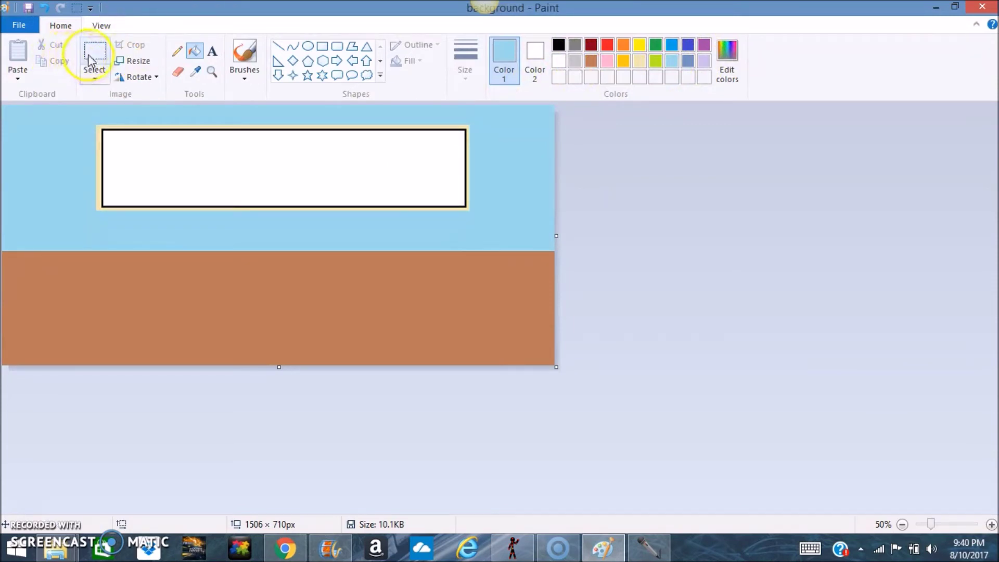
click(192, 150)
click(178, 129)
click(178, 125)
right_click(130, 99)
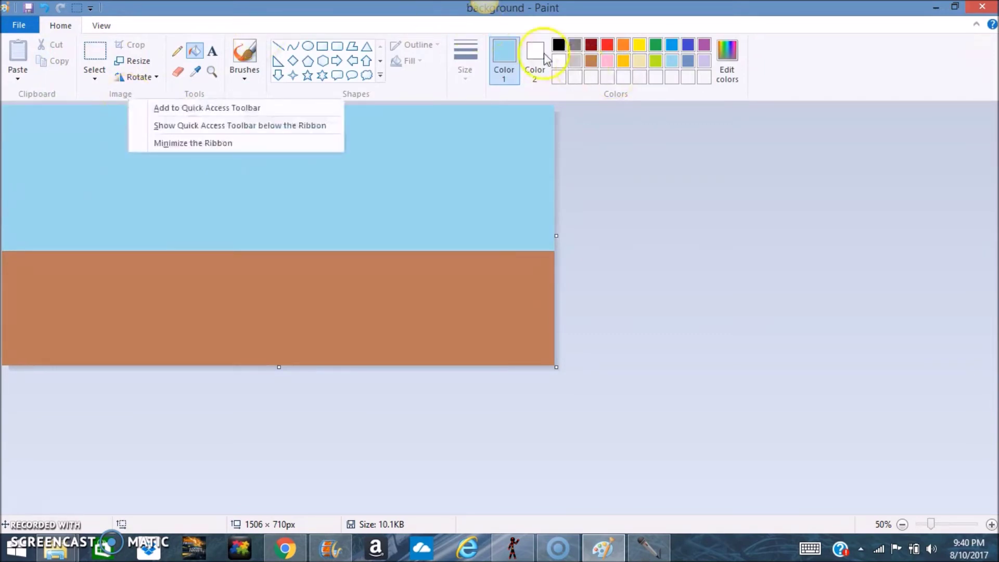
Fill the brown floor with gray and save the picture as background2 in the training folder
click(581, 48)
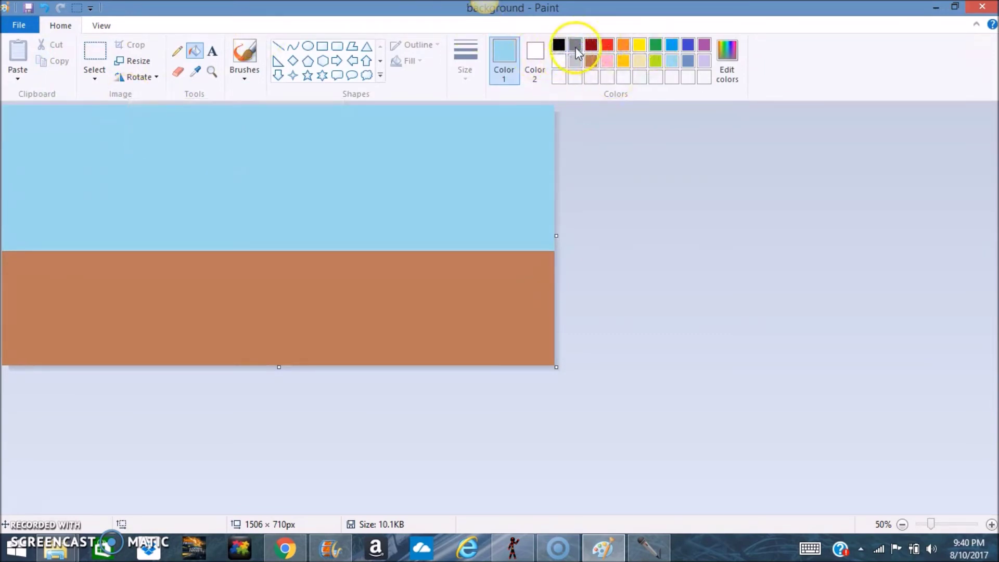
click(362, 261)
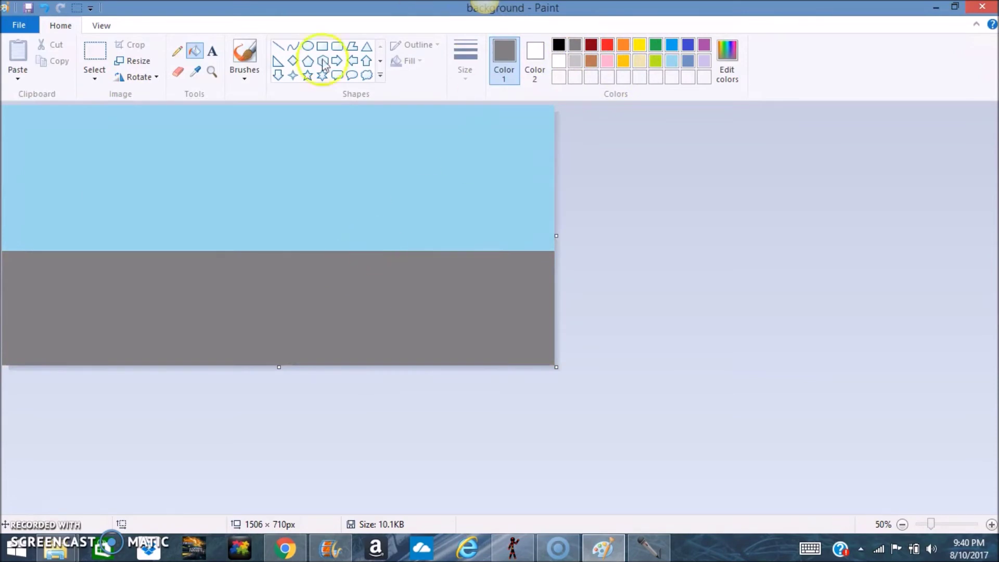
click(19, 24)
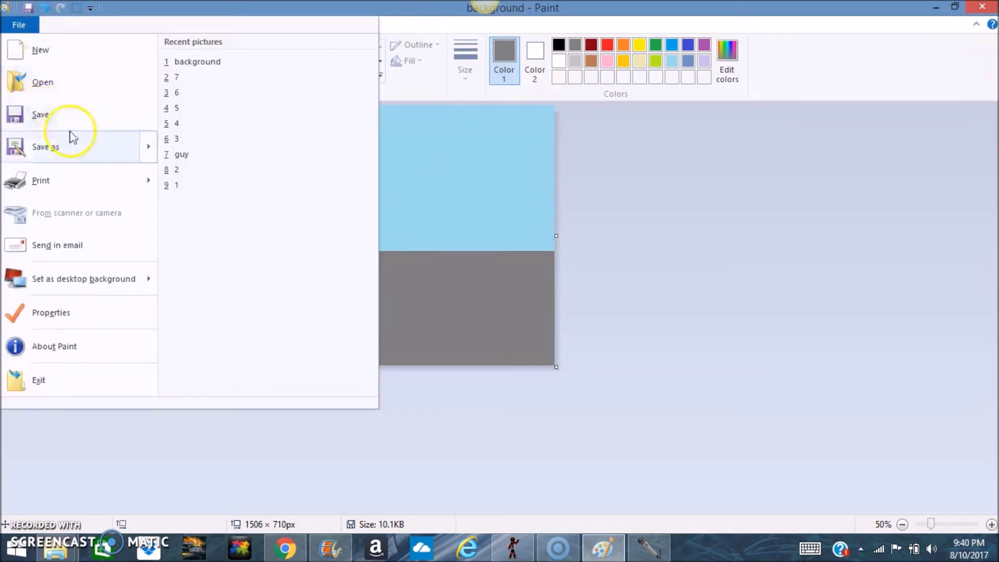
click(70, 146)
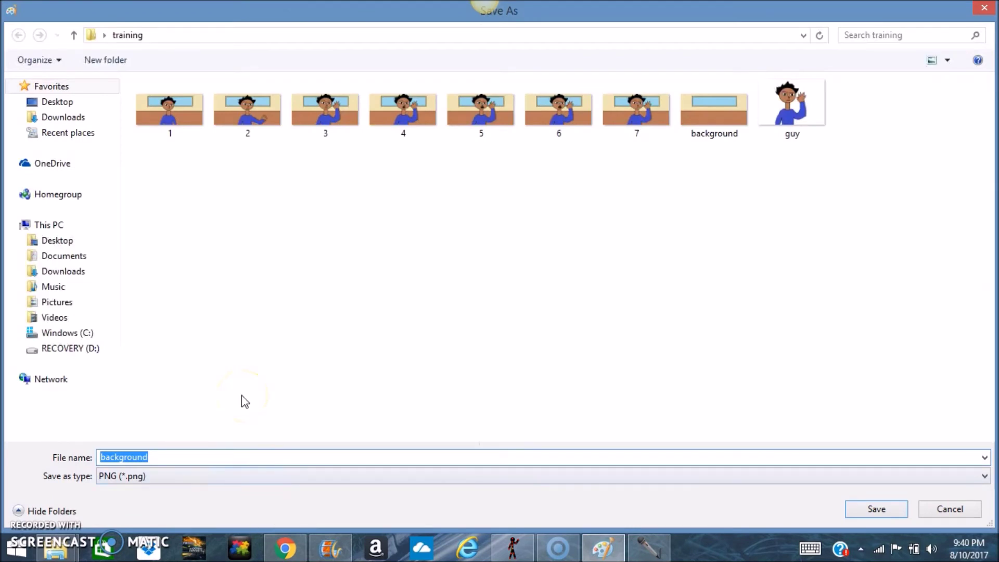
text(2)
key(Return)
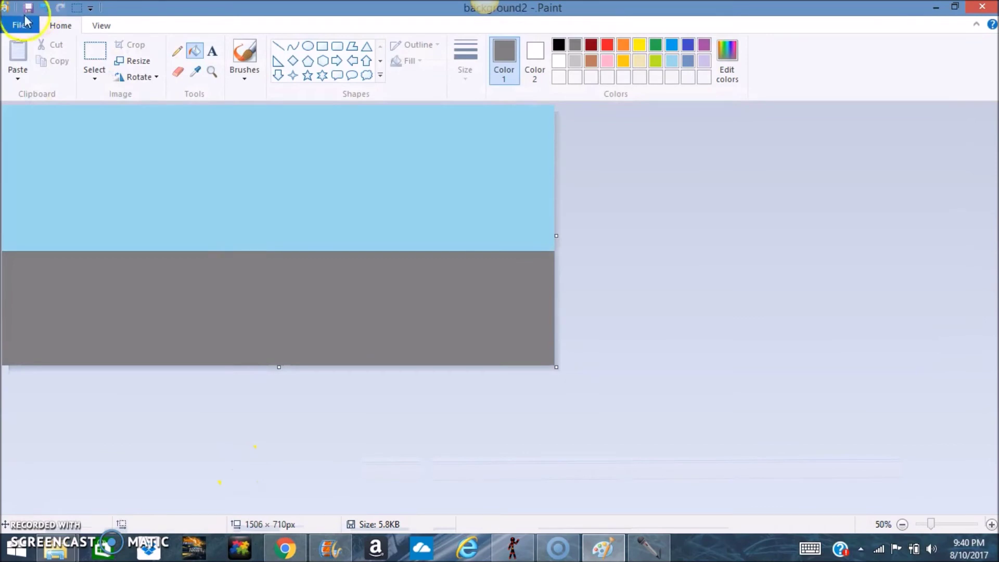
Start a new picture and draw a black rectangle about 973 × 337 px in its middle as the bus body
click(23, 24)
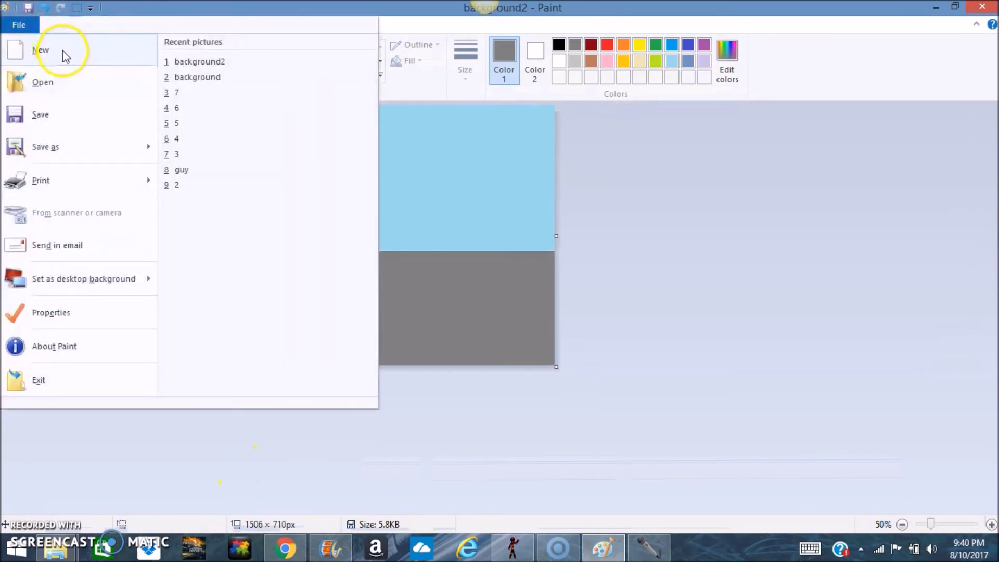
click(63, 50)
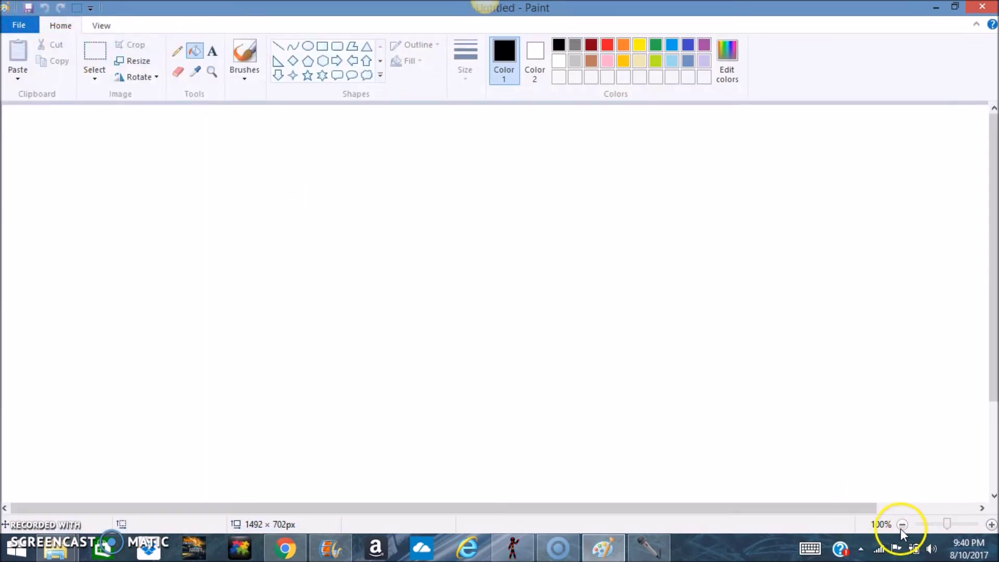
click(901, 524)
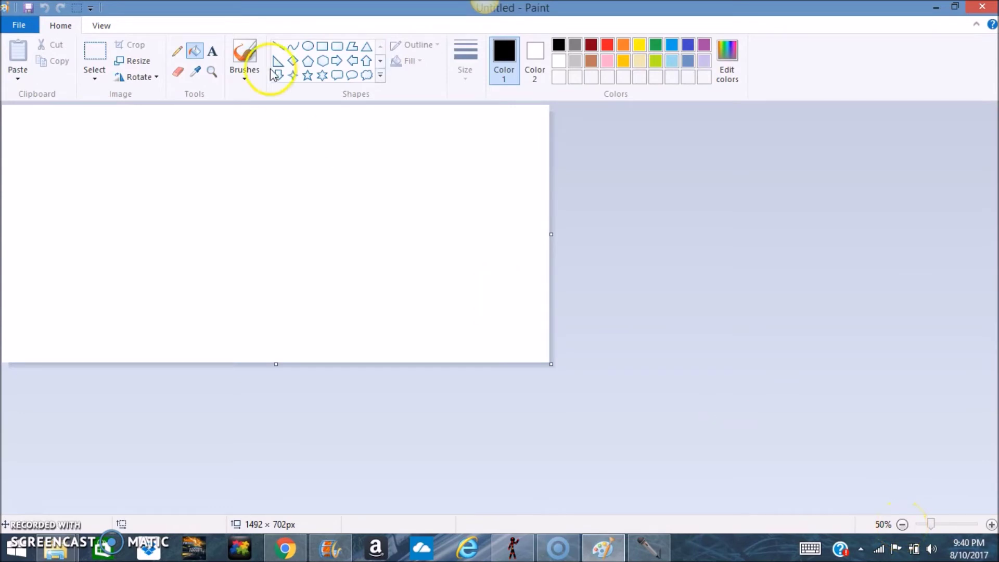
click(322, 46)
drag(98, 154, 455, 276)
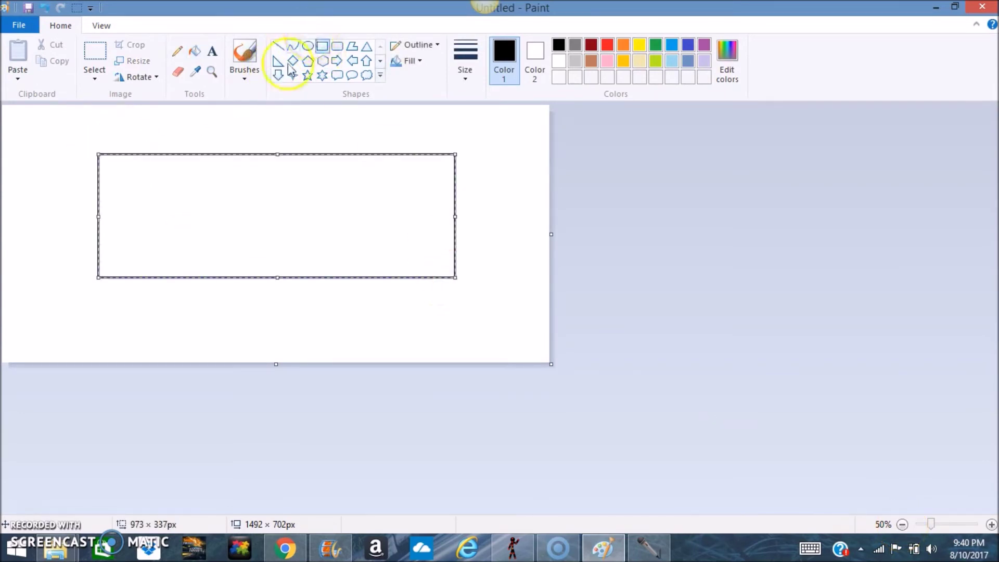
Draw two ovals across the rectangle's lower edge as wheels, the rear one about 193 × 139 px
click(307, 48)
drag(351, 232, 418, 297)
drag(113, 245, 184, 296)
Draw four rectangular windows along the bus's upper edge and a door about 95 × 275 px near its front
click(324, 48)
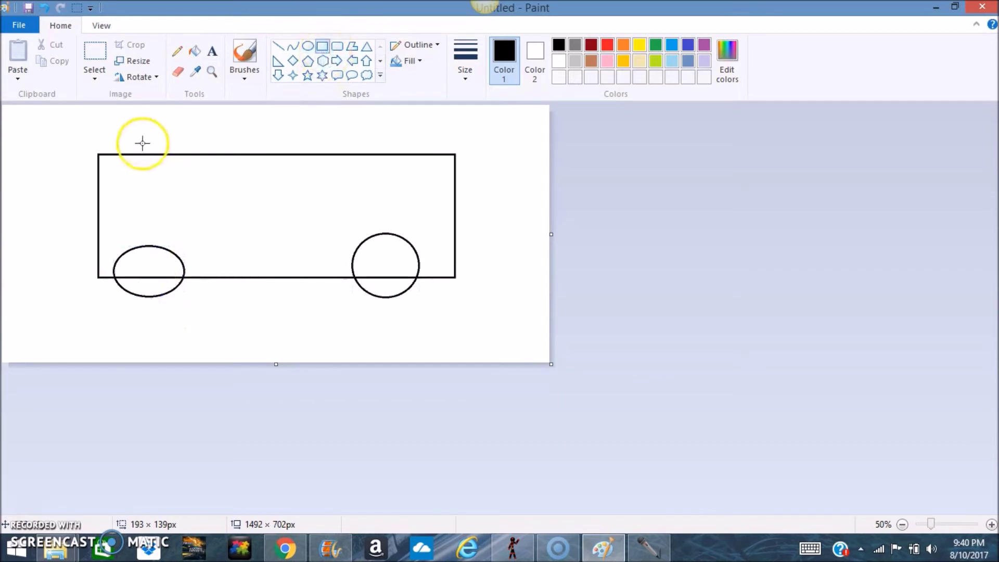
drag(112, 163, 167, 200)
drag(185, 164, 235, 198)
drag(263, 164, 319, 199)
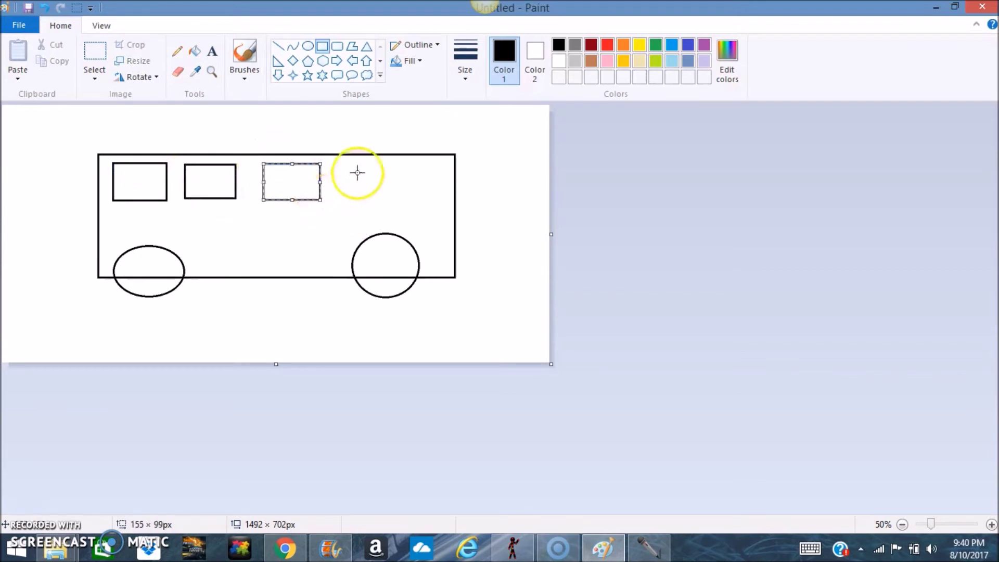
drag(340, 164, 388, 206)
drag(406, 159, 441, 260)
Fill the bus body and door with gray and both wheels with black, leaving the windows white
click(194, 50)
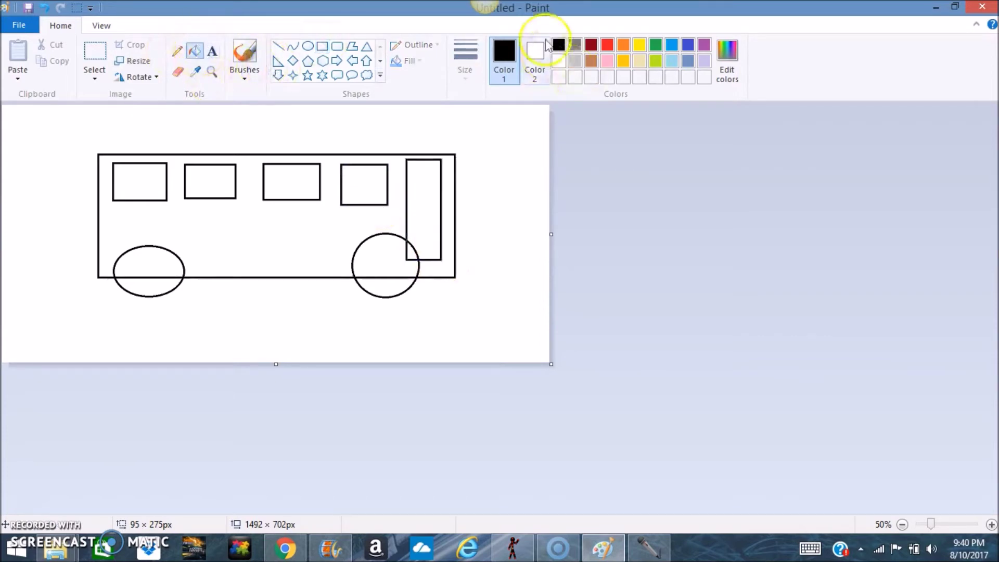
click(574, 45)
click(330, 229)
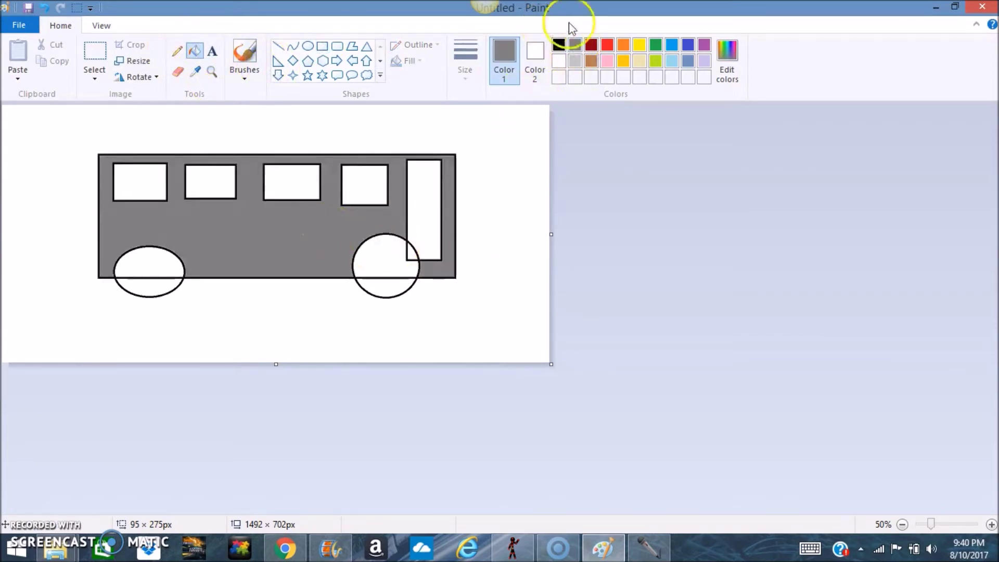
click(558, 45)
click(395, 260)
click(412, 252)
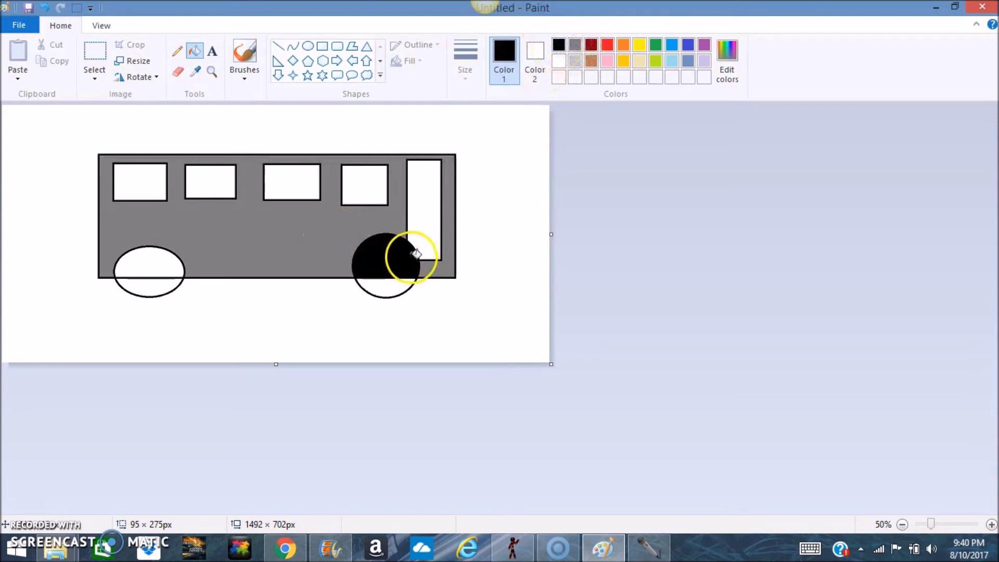
click(396, 285)
click(155, 268)
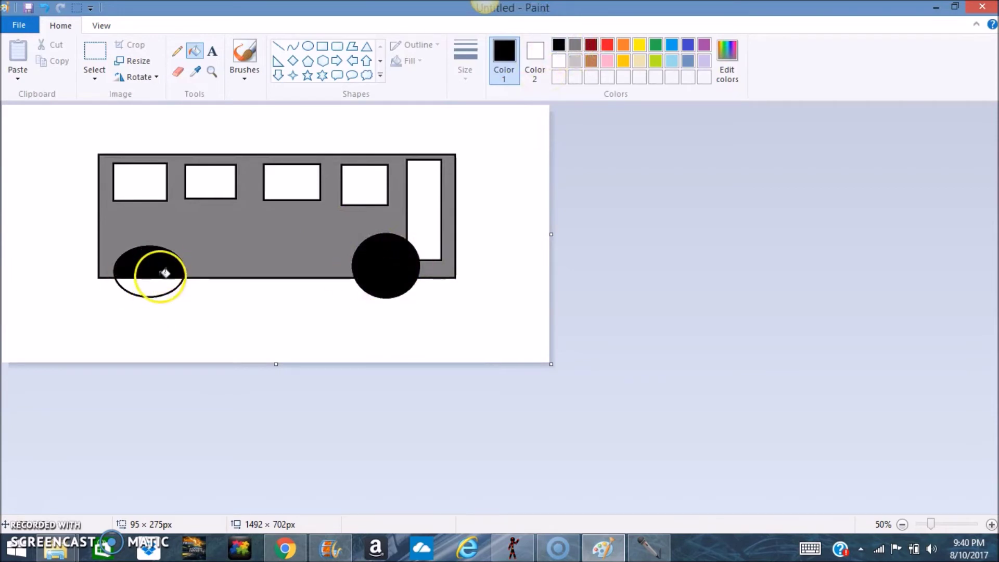
click(158, 286)
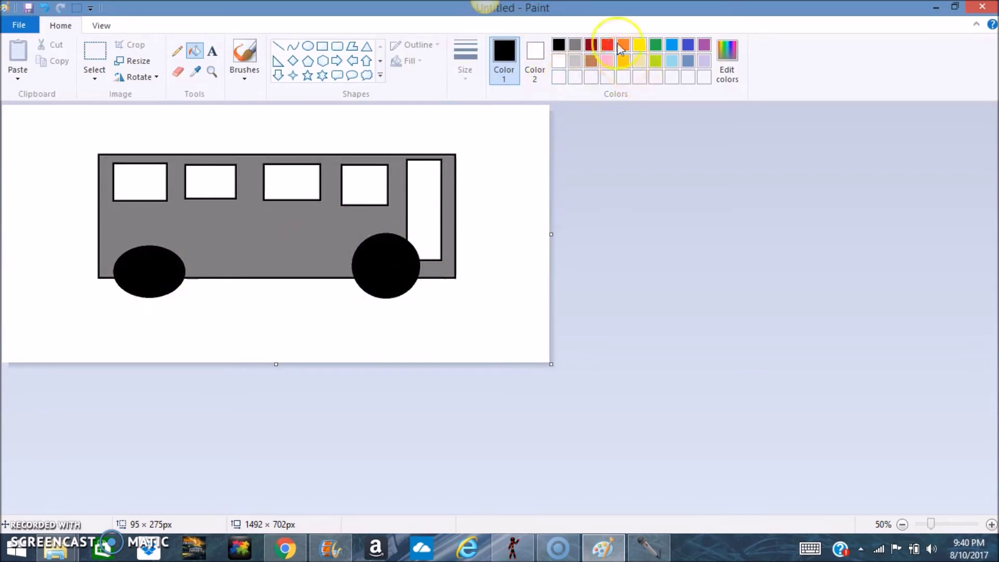
click(417, 196)
Copy the entire bus drawing and open the recent picture background2, discarding the unsaved drawing
click(95, 77)
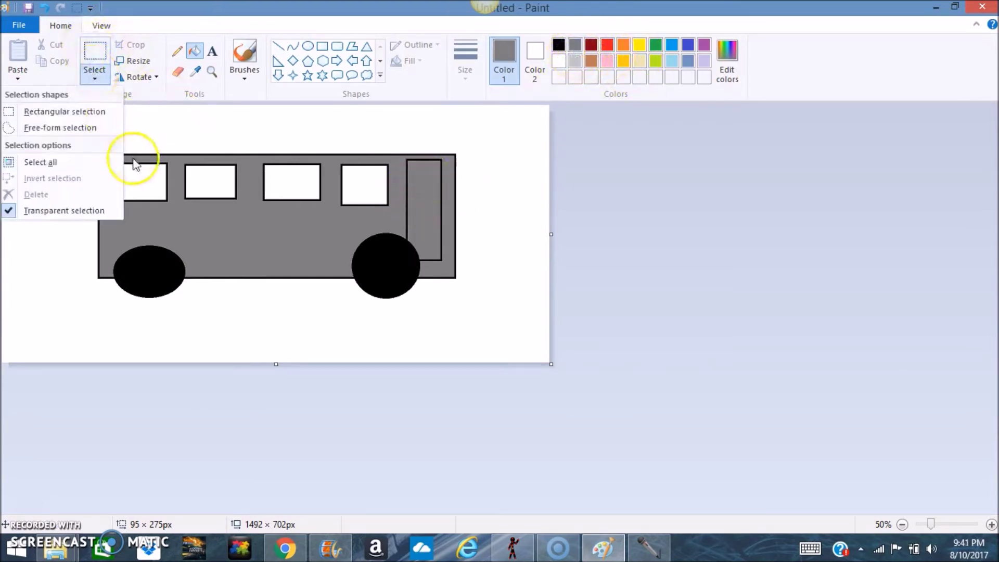
click(89, 160)
right_click(88, 161)
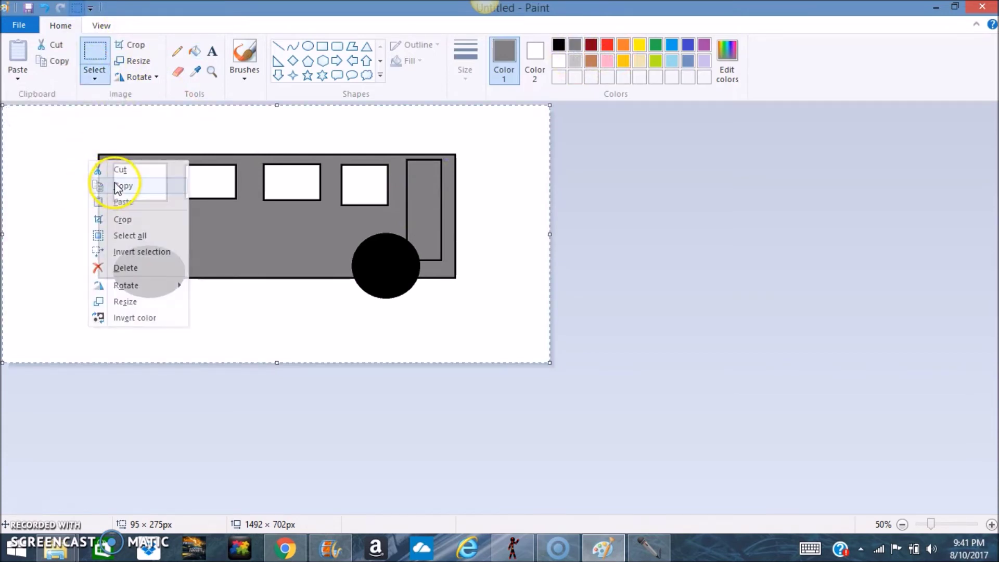
click(116, 186)
click(19, 25)
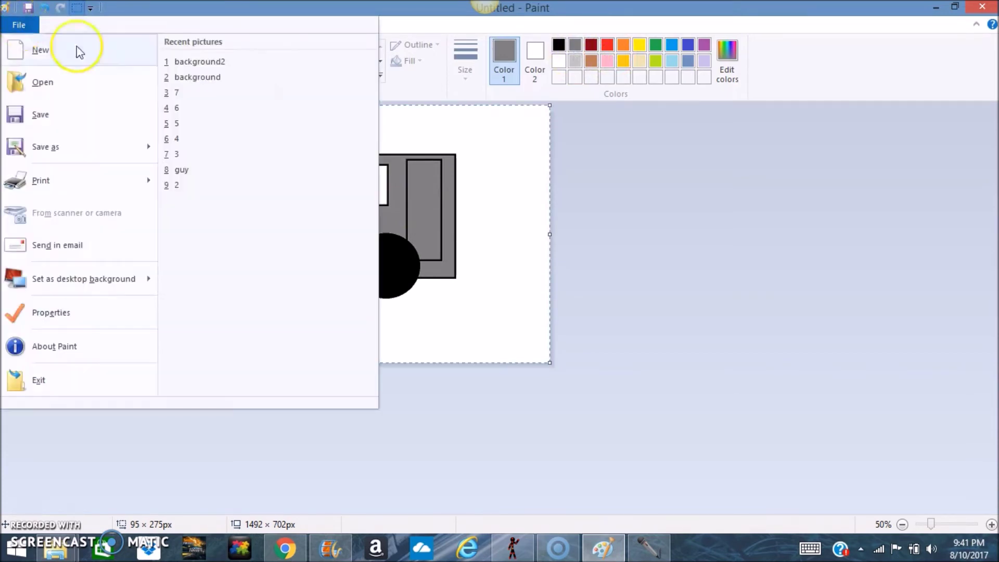
click(214, 66)
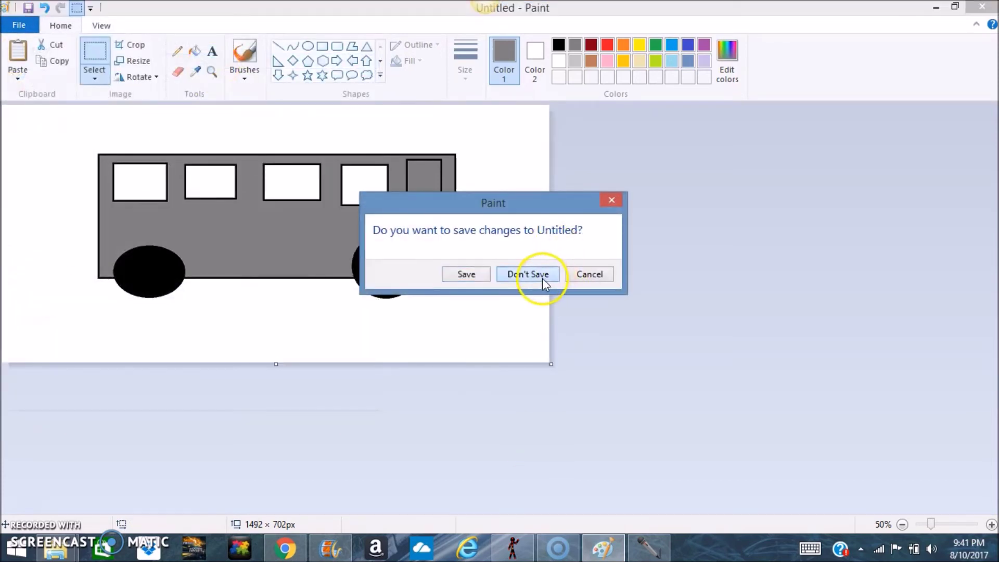
click(542, 278)
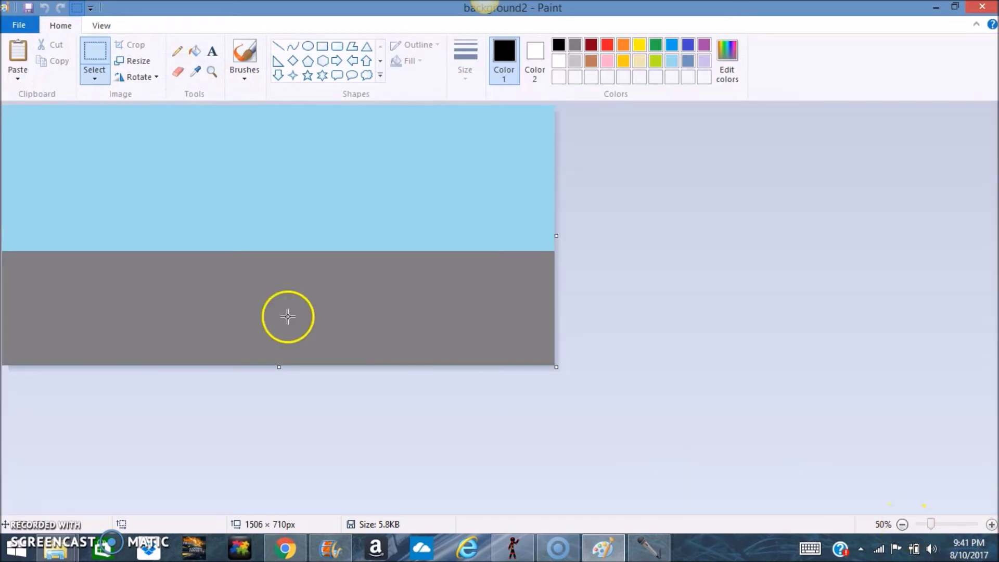
Paste the bus onto the background and position it so only its front end enters at the picture's left edge
right_click(152, 223)
click(125, 266)
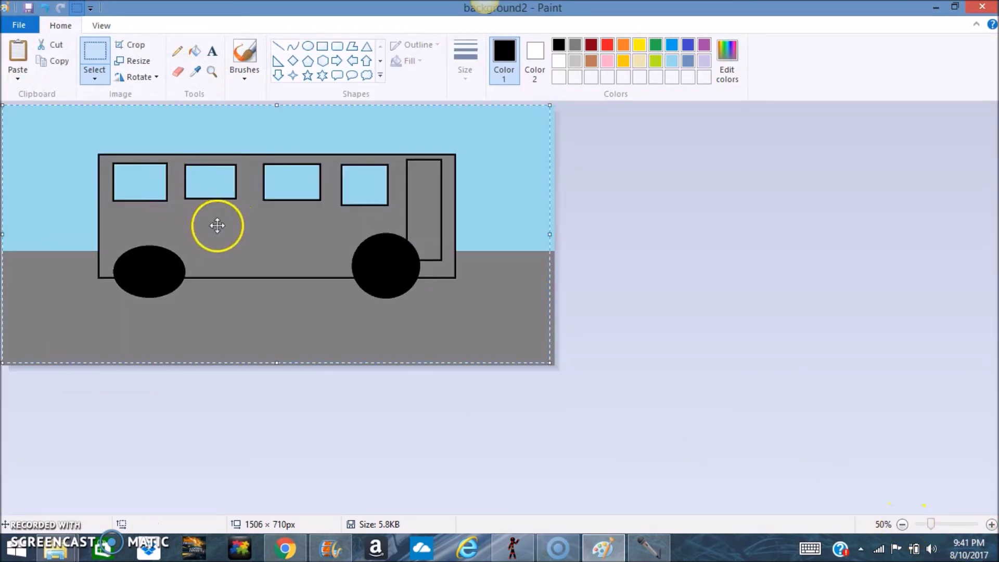
drag(285, 240, 10, 222)
drag(75, 229, 31, 247)
Save the picture as 8 in the training folder as a PNG, accepting the loss of transparency
click(15, 24)
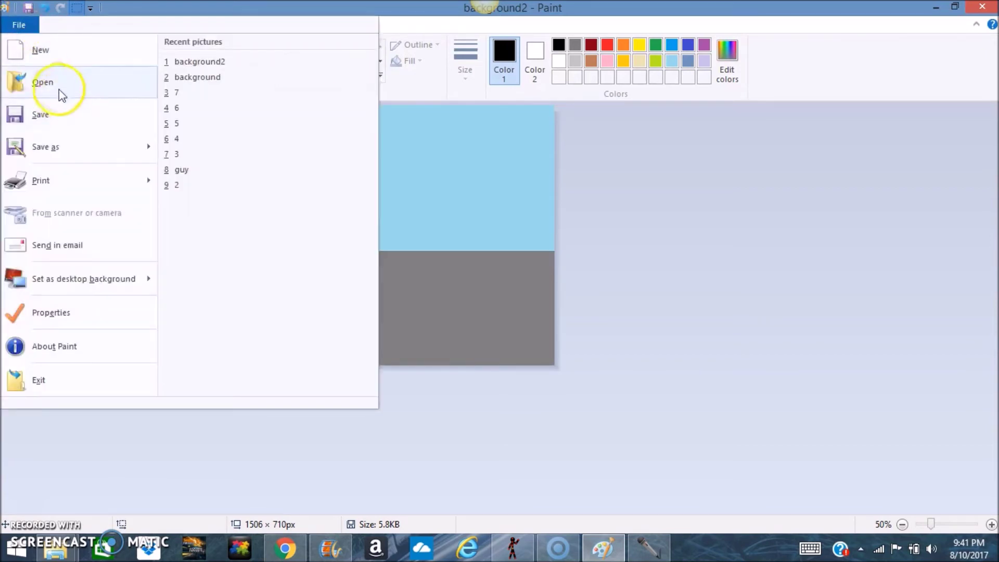
click(64, 147)
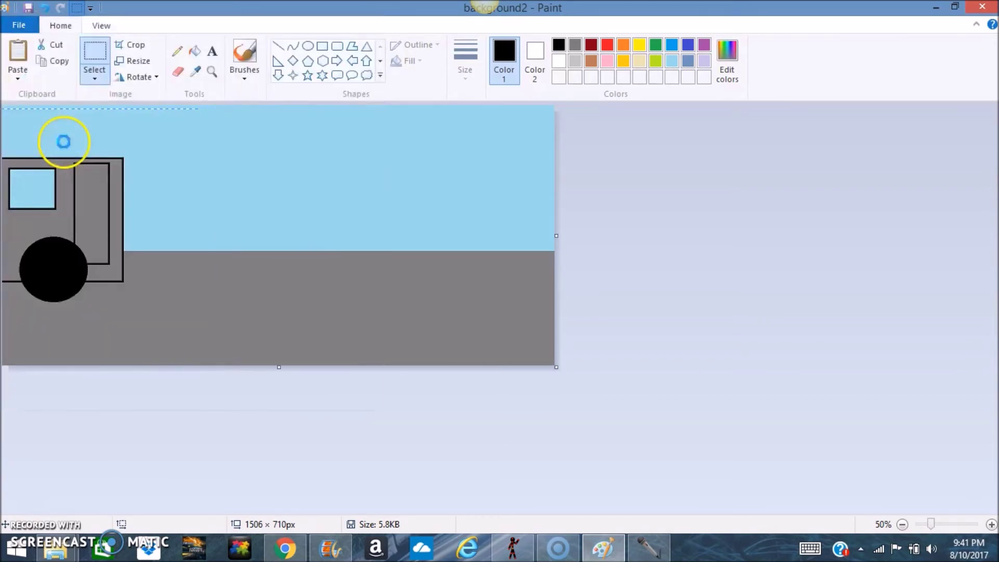
text(1)
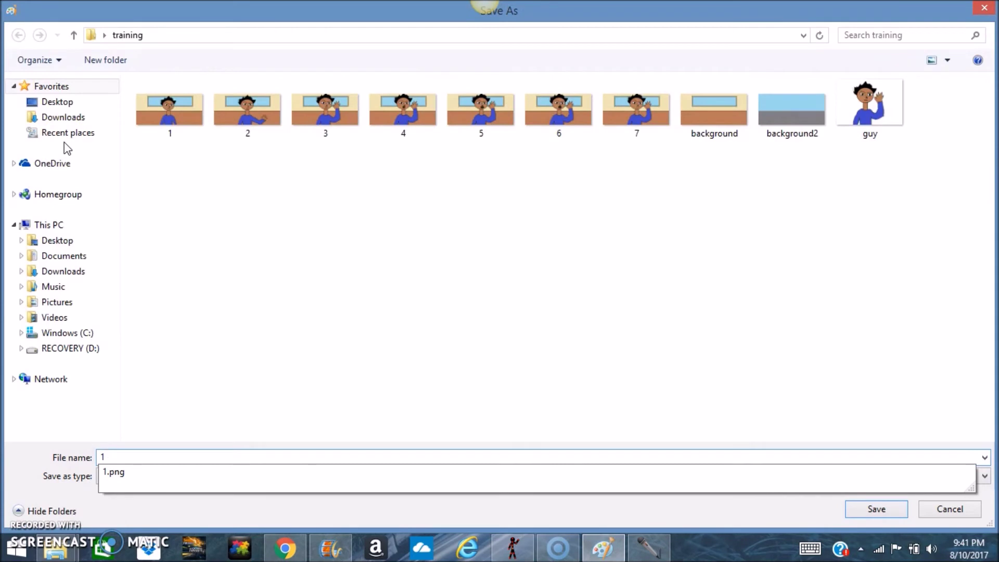
key(BackSpace)
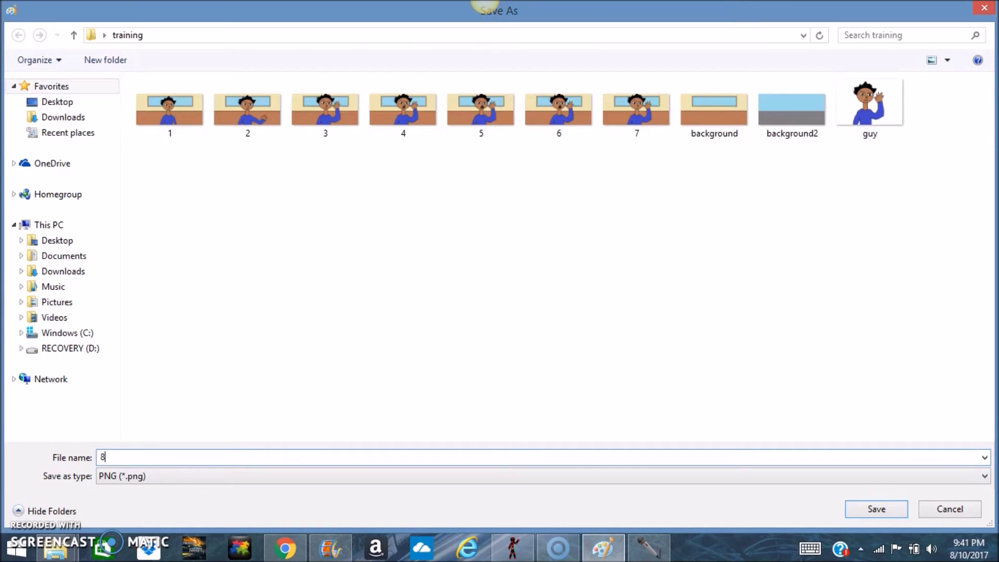
key(Return)
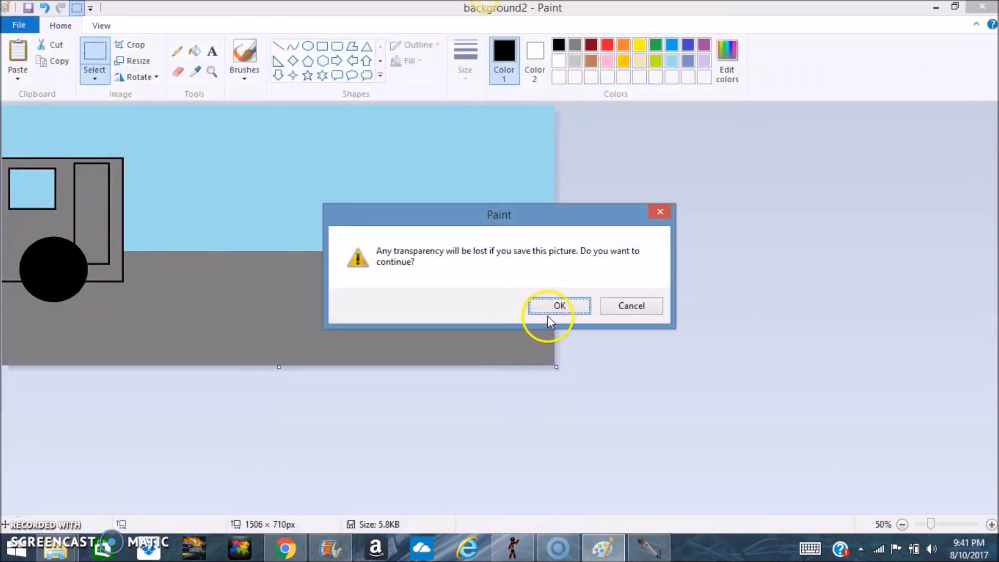
click(553, 312)
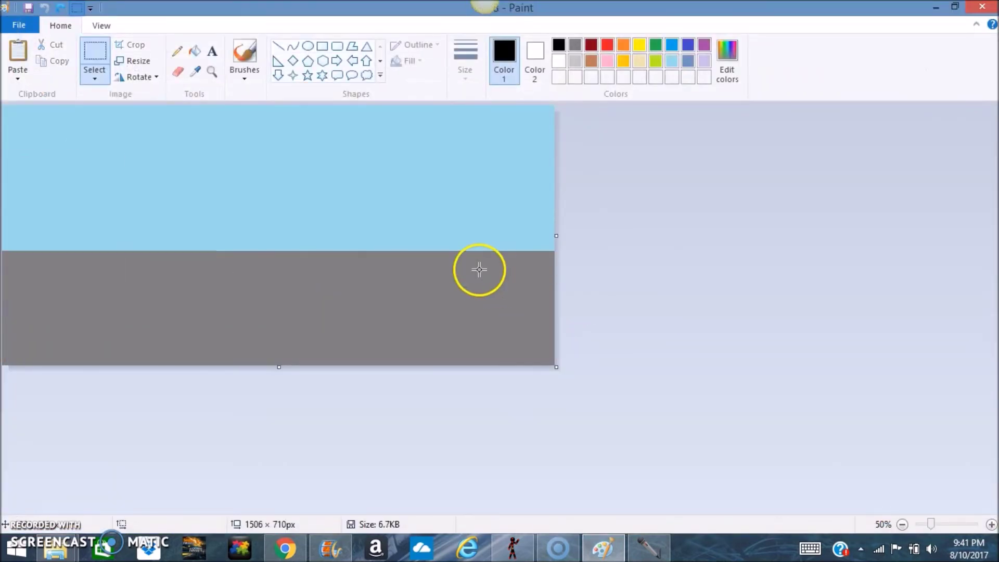
Paste the bus again and place it farther into the scene, with its rear half still beyond the left edge
right_click(56, 209)
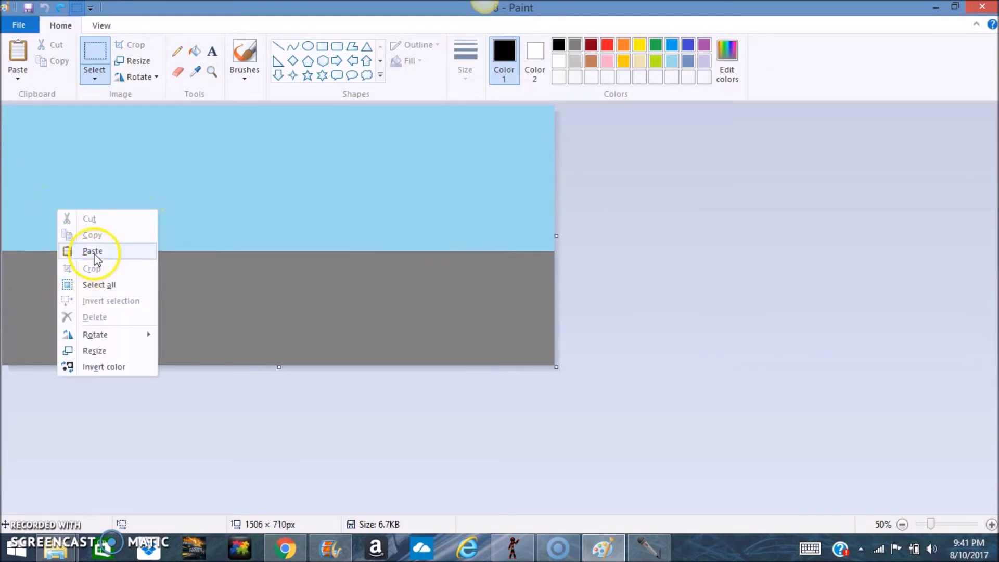
click(89, 252)
drag(203, 215, 8, 208)
drag(195, 228, 169, 230)
Save the frame with the half-entered bus as 9 in the training folder as a PNG
click(19, 24)
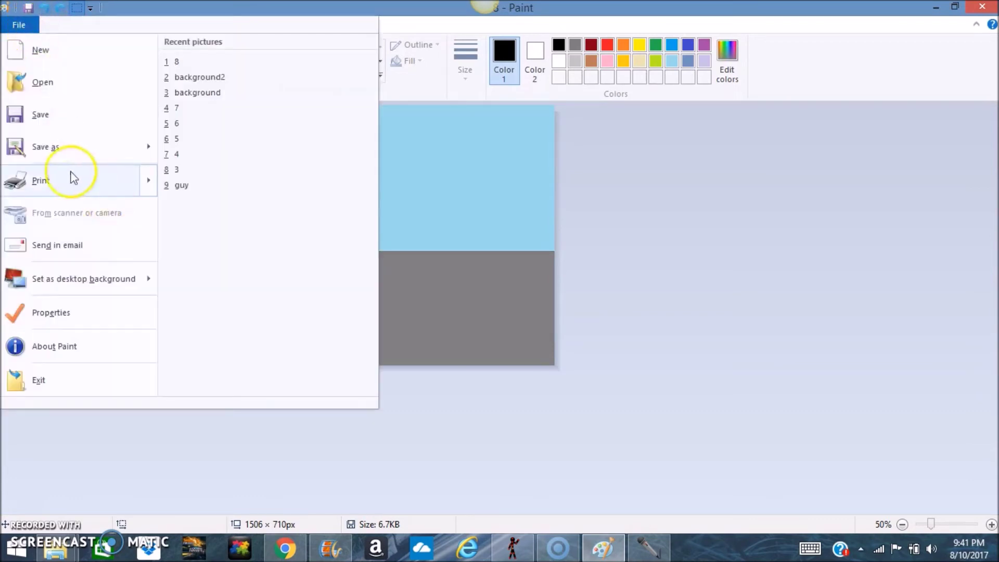
click(65, 149)
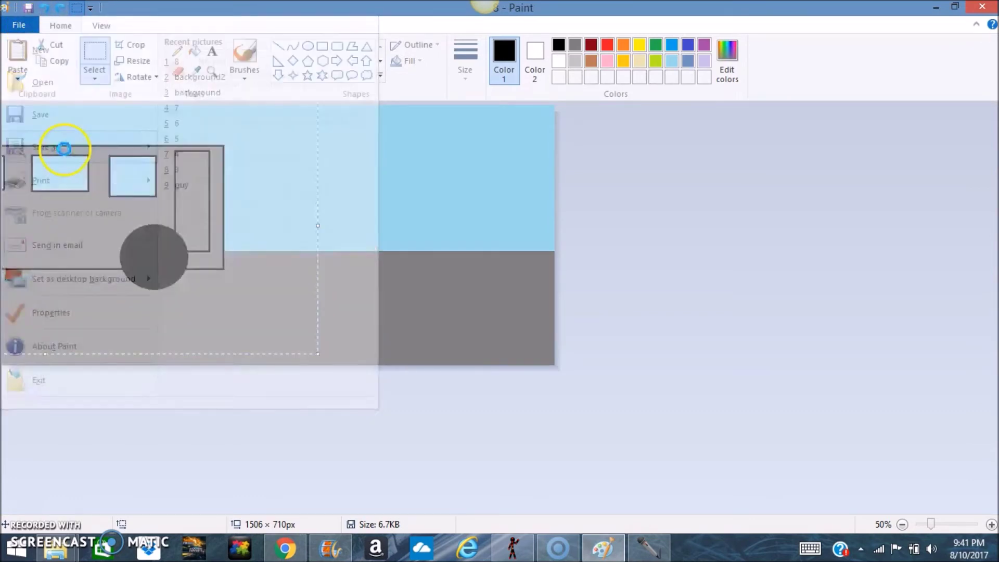
text(9)
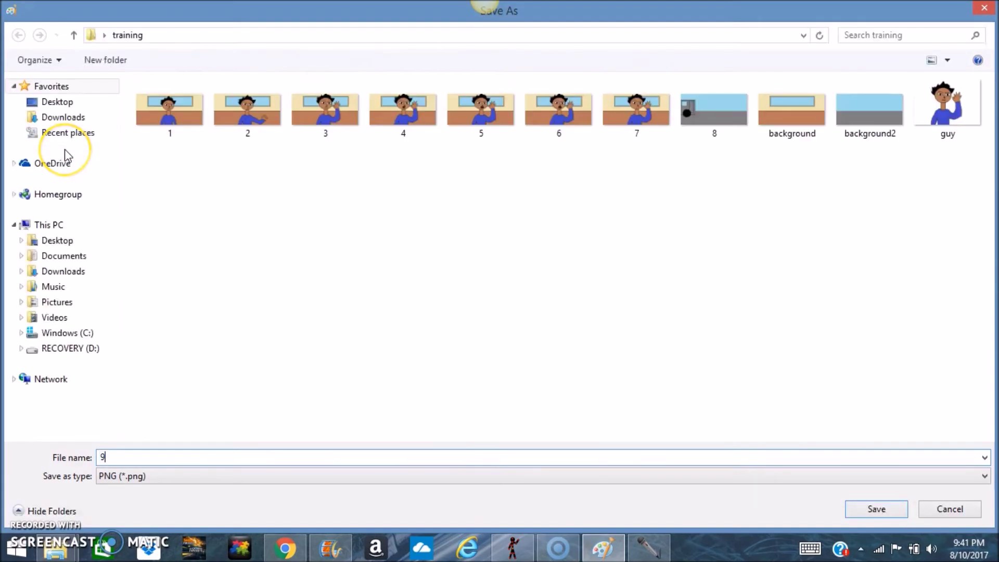
key(Return)
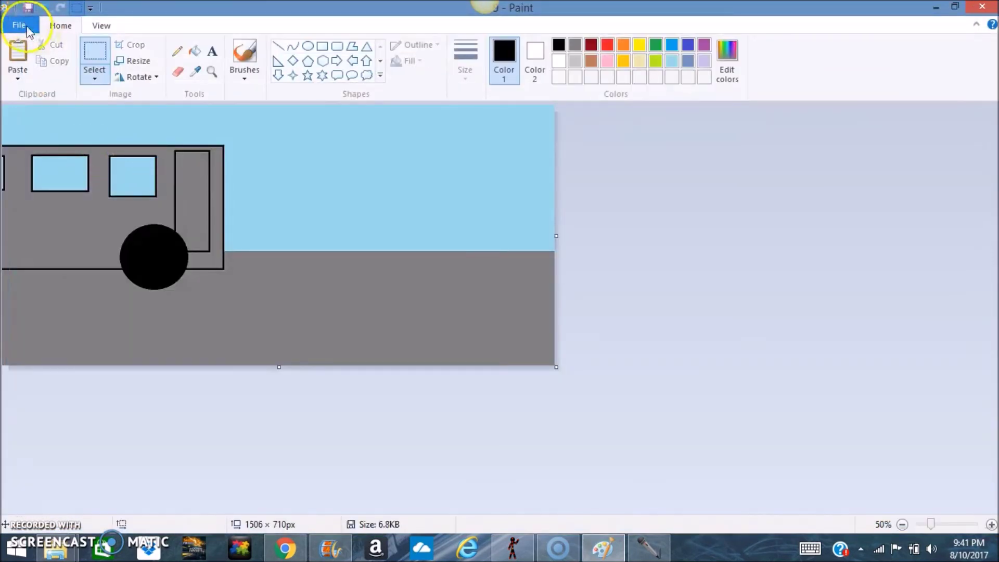
Undo the placed bus, paste it again and position it so only its tail end is cut off by the picture's left edge
key(ctrl+z)
right_click(82, 254)
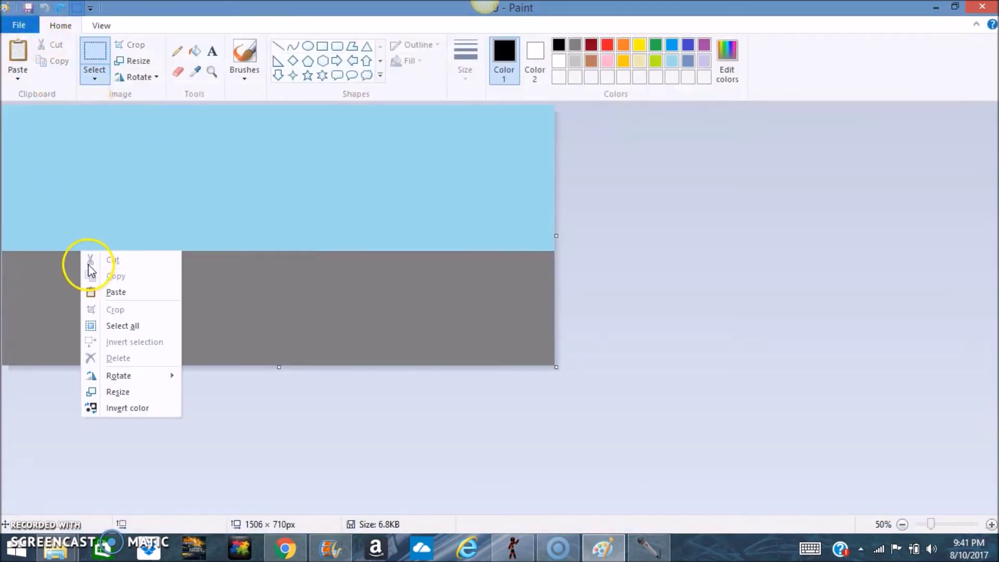
click(111, 294)
drag(200, 238, 96, 183)
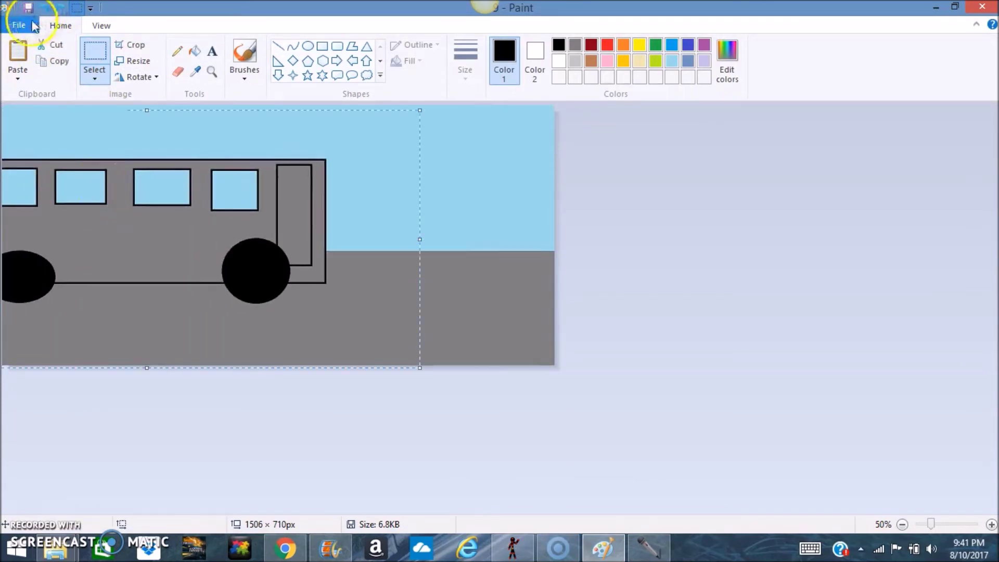
Save the picture as 10 in the training folder as a PNG
click(18, 25)
click(85, 145)
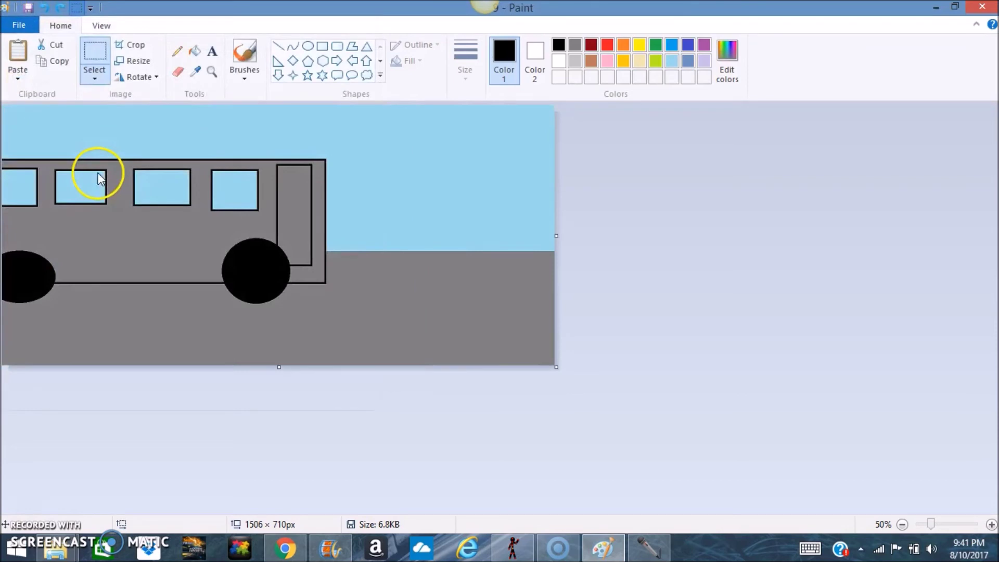
text(10)
key(Return)
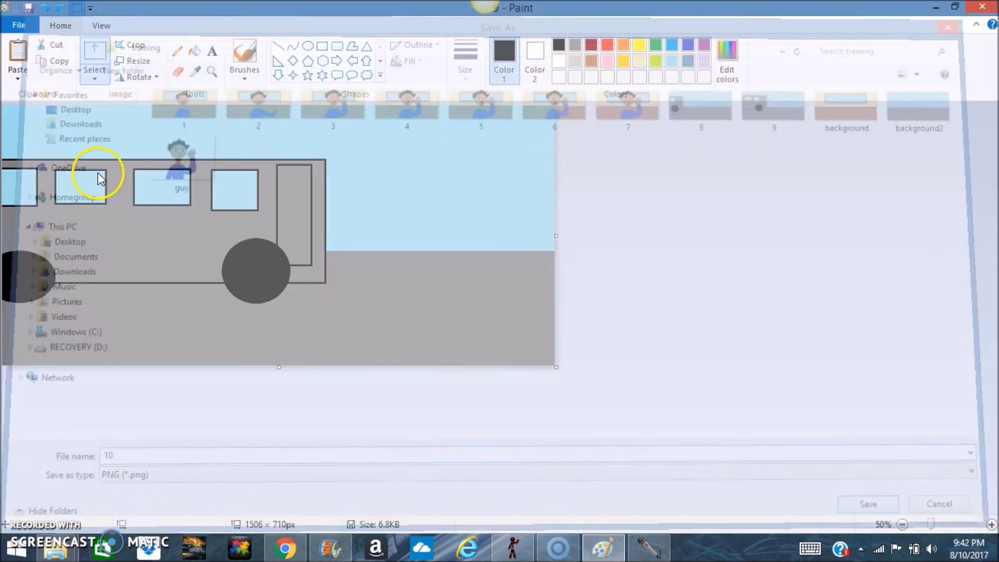
Undo the placed bus, then paste it again and position it fully inside the picture, with its rear close to the left edge
click(44, 9)
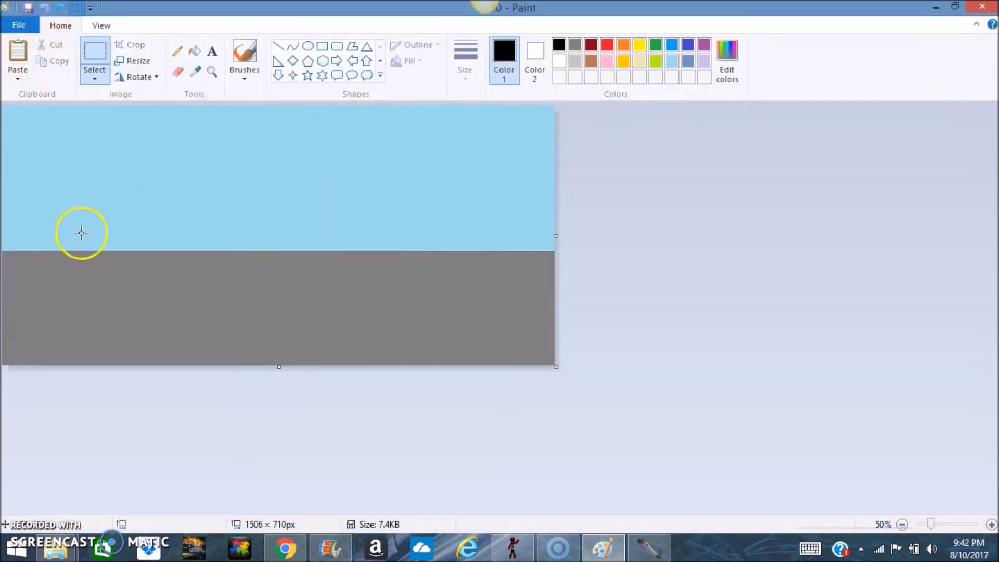
right_click(73, 230)
click(107, 270)
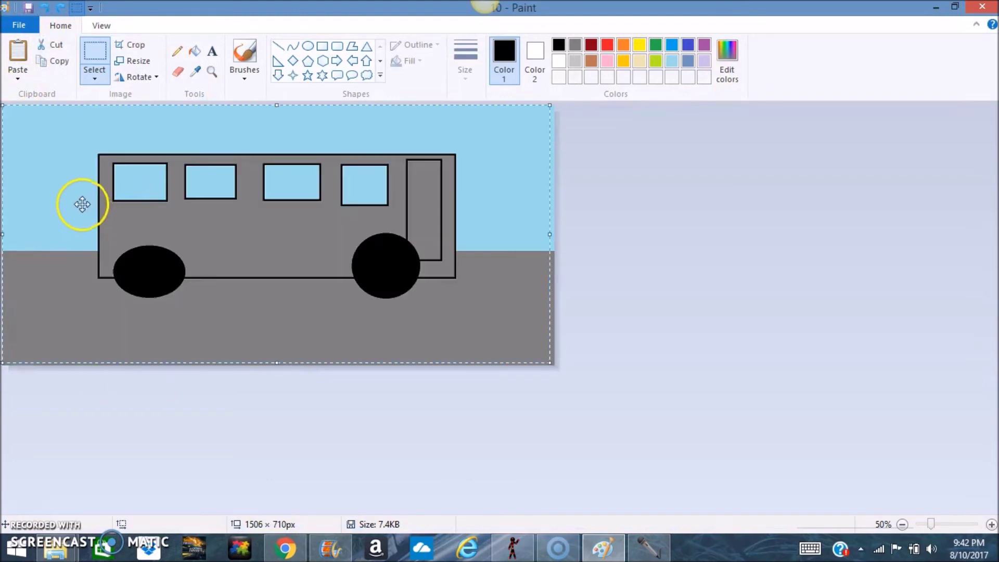
drag(142, 232, 100, 230)
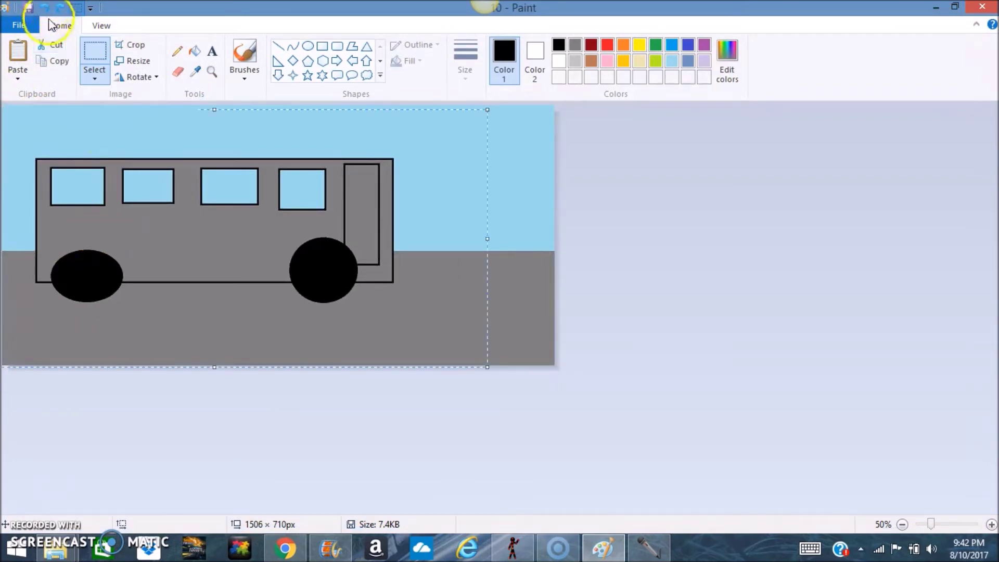
Save the frame with the fully entered bus as 11 in the training folder as a PNG
click(21, 24)
click(54, 146)
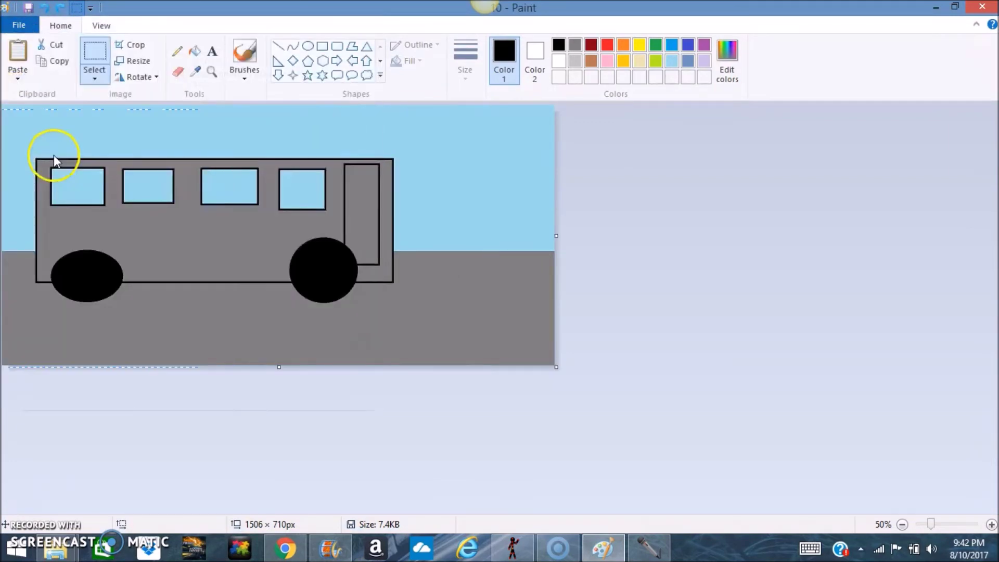
text(11)
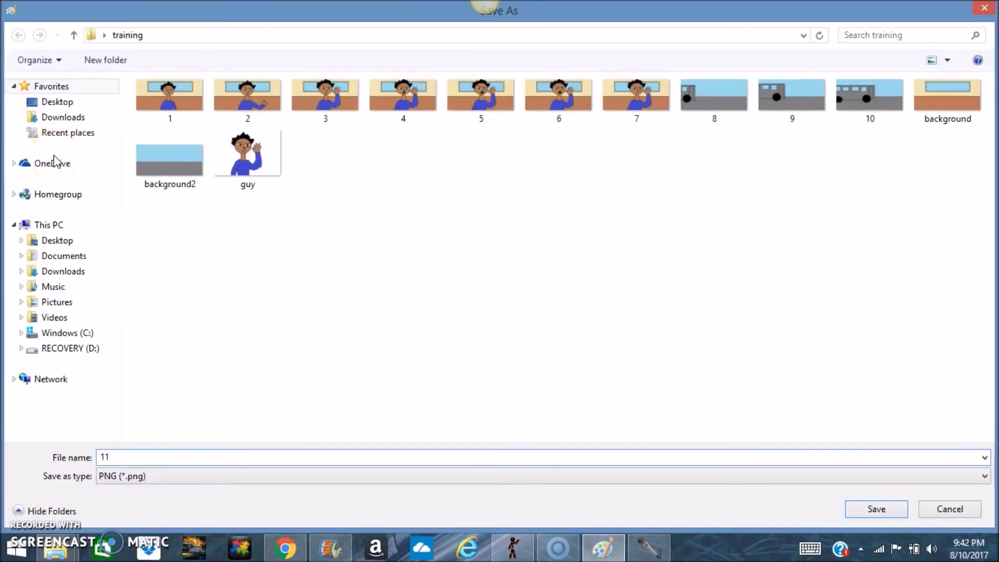
key(Return)
Clear the placed bus, paste it again and move it slightly right of the picture's centre, keeping the whole bus in view
key(Delete)
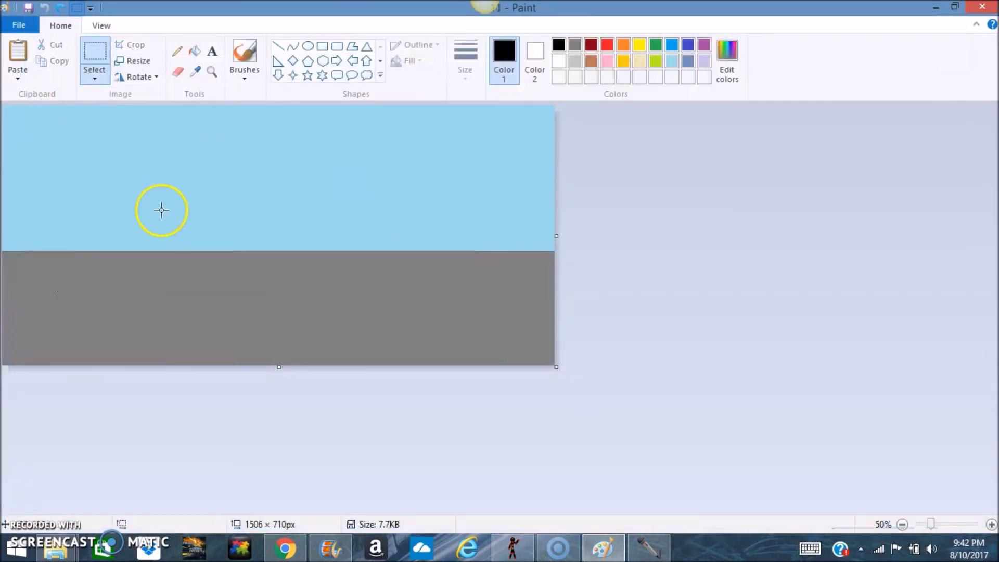
right_click(158, 204)
click(127, 247)
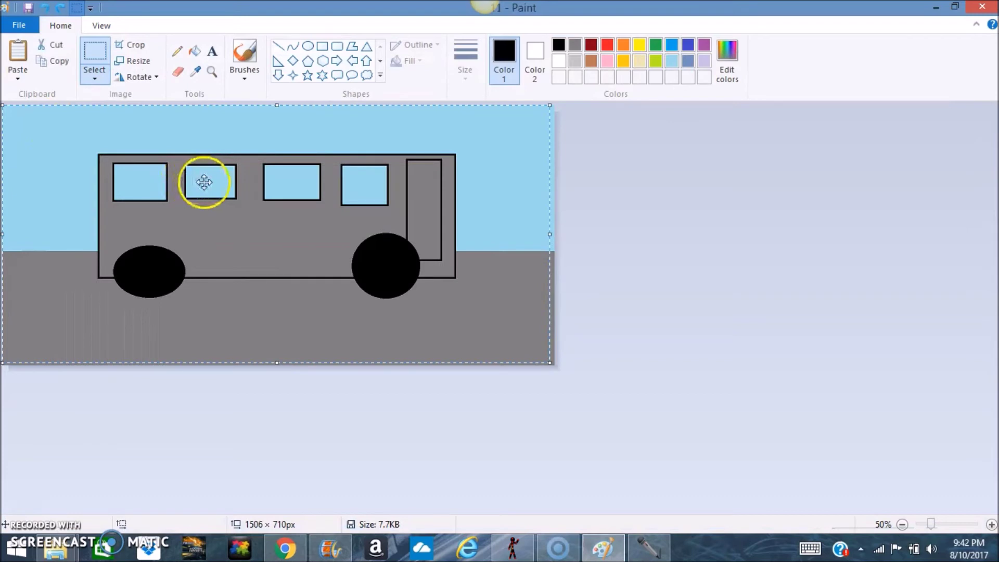
drag(235, 219, 275, 232)
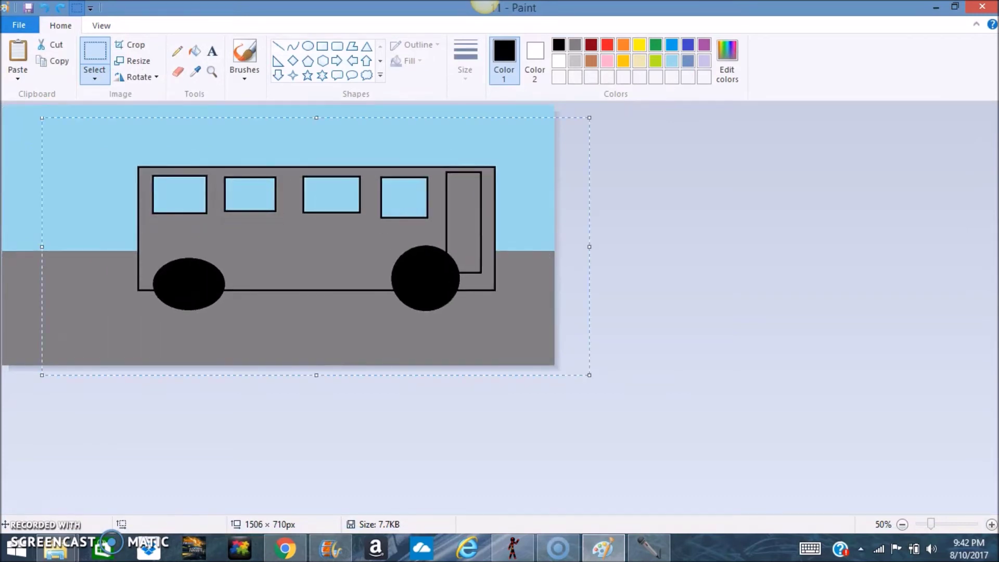
Save the picture as 12 in the training folder as a PNG
click(18, 25)
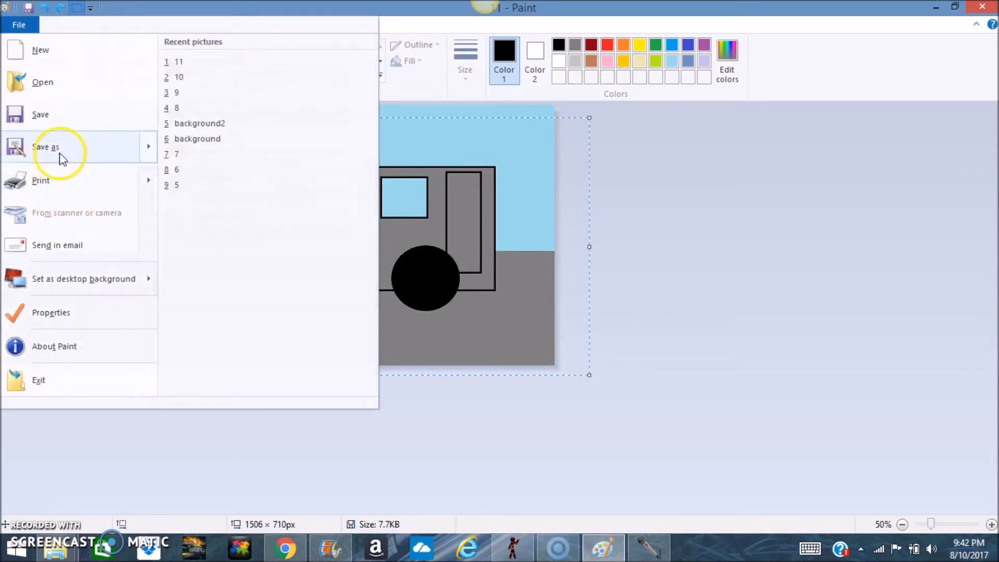
click(60, 152)
text(12)
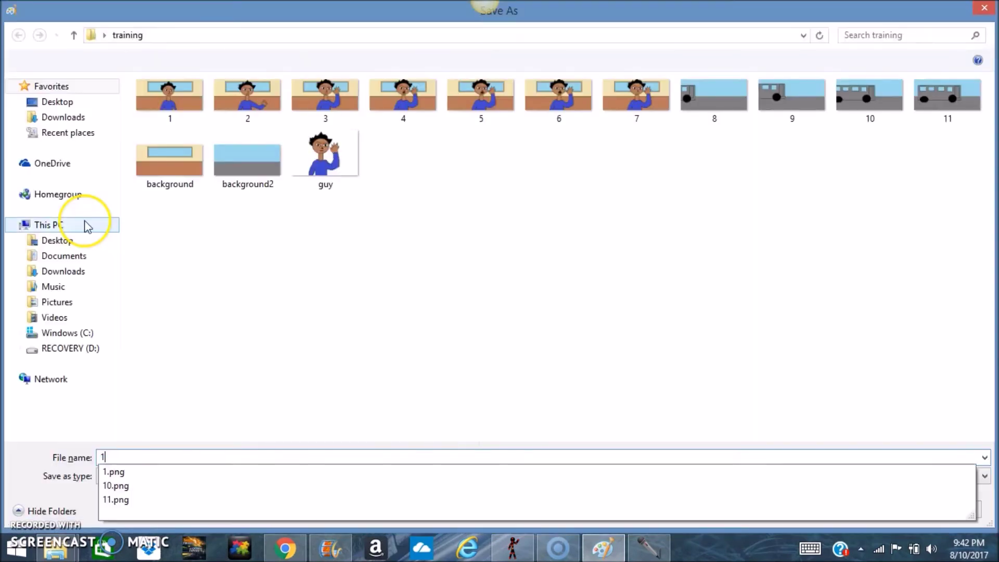
key(Return)
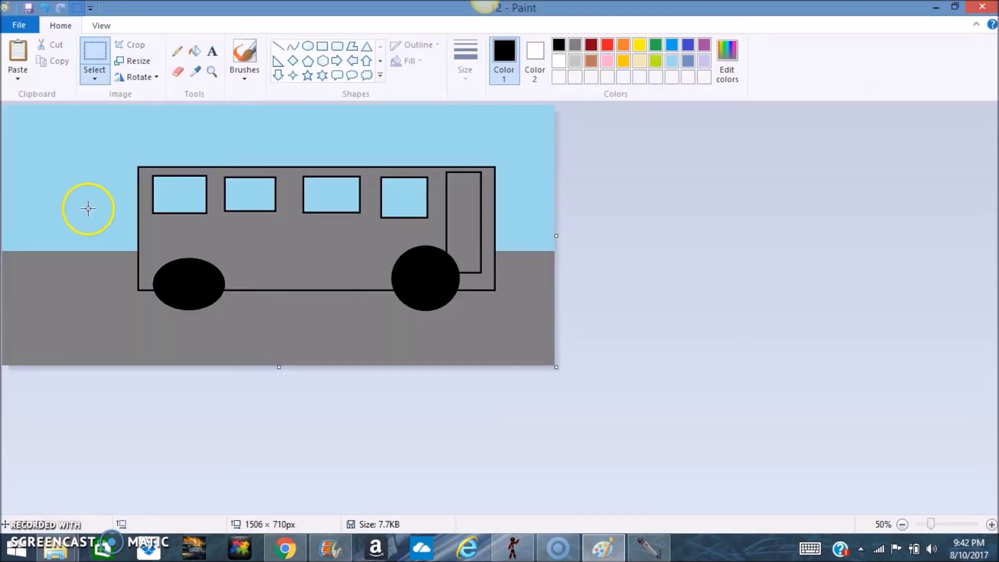
Undo the placed bus, paste it again and position it with its front end almost at the picture's right edge
key(ctrl+z)
right_click(267, 241)
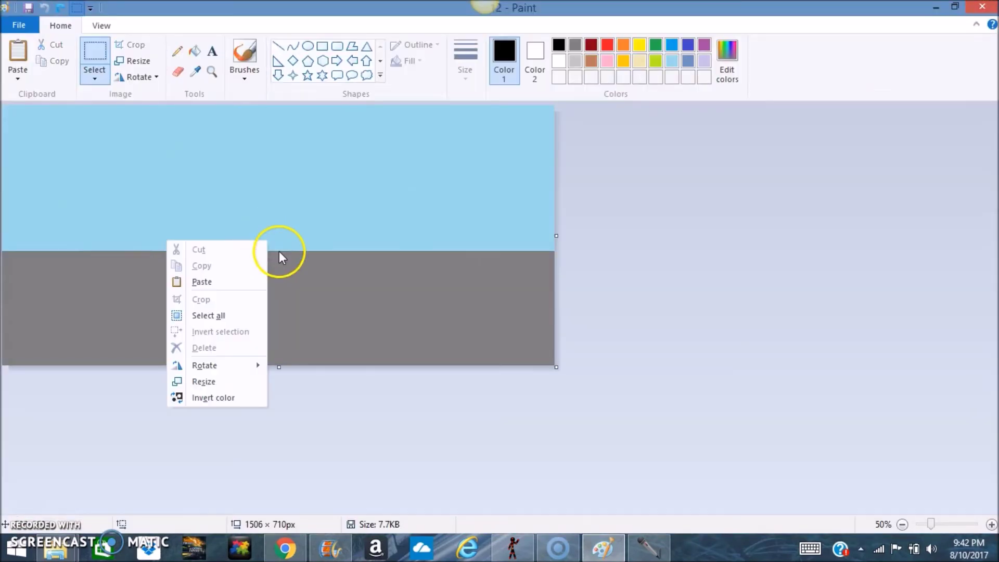
click(246, 281)
drag(189, 178, 274, 189)
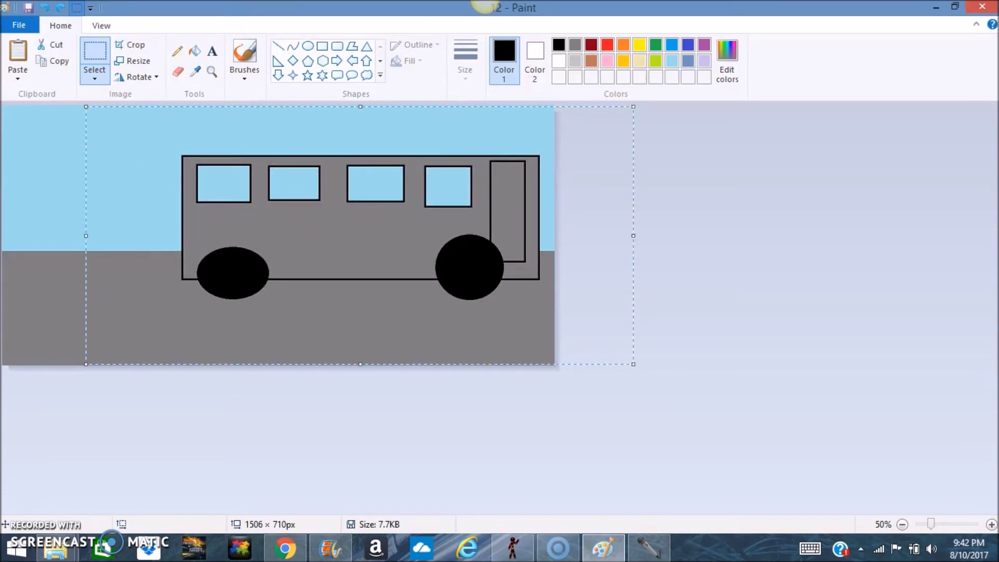
Save the frame with the bus near the right edge as 13 in the training folder as a PNG
click(11, 26)
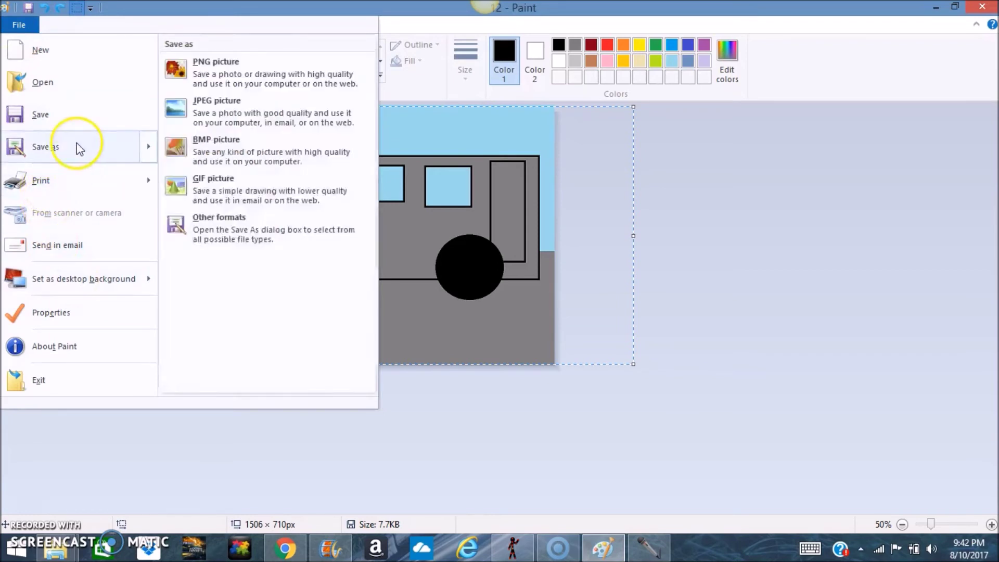
click(78, 148)
text(13)
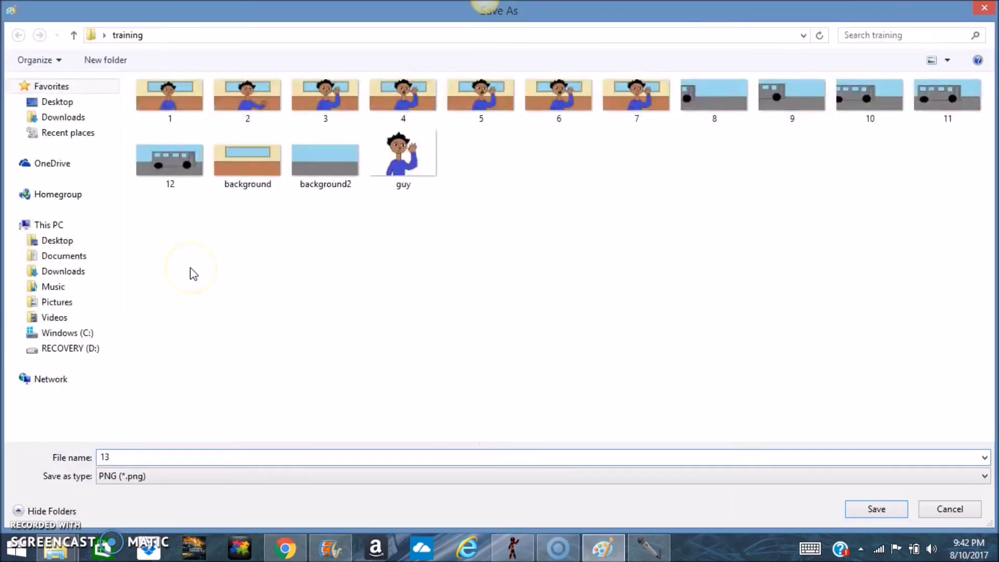
key(Return)
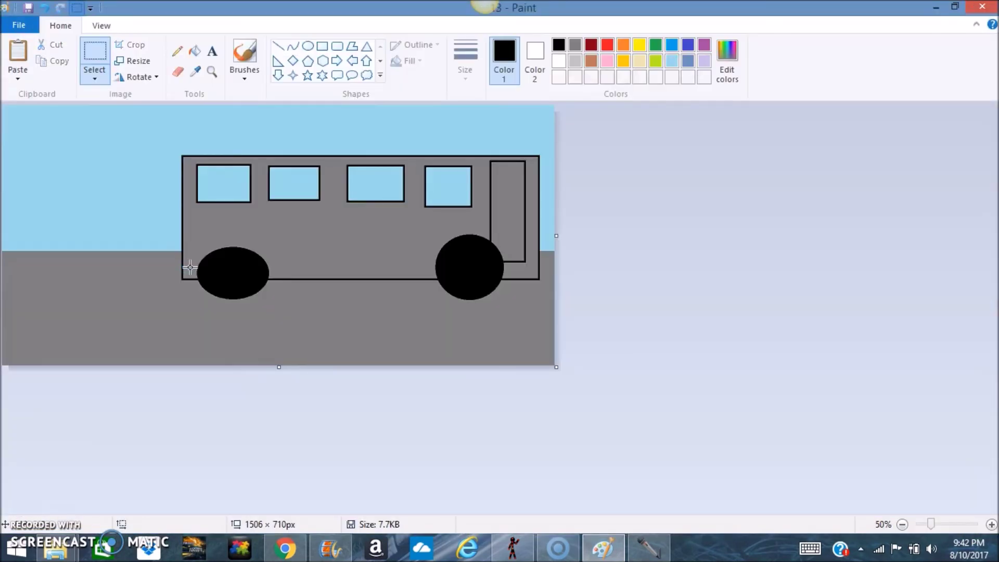
Undo the placed bus, paste it again and position it so its door and front wheel are beyond the picture's right edge
click(48, 6)
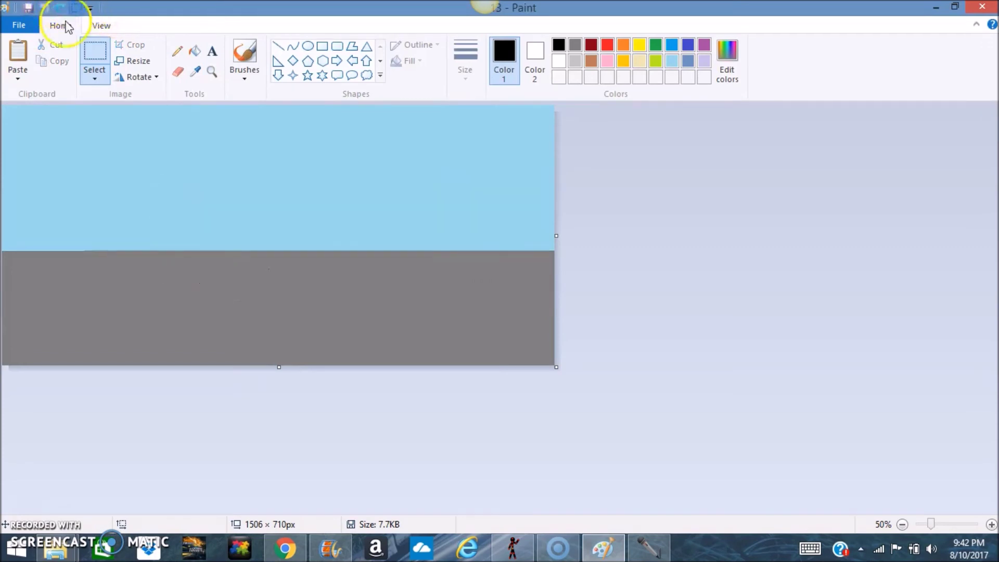
right_click(95, 164)
click(167, 199)
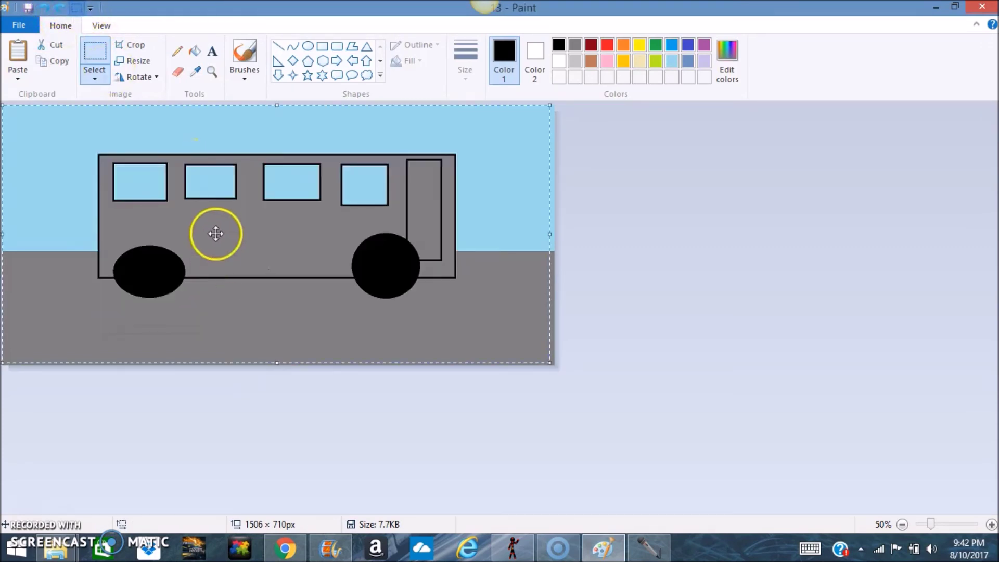
drag(374, 251, 406, 234)
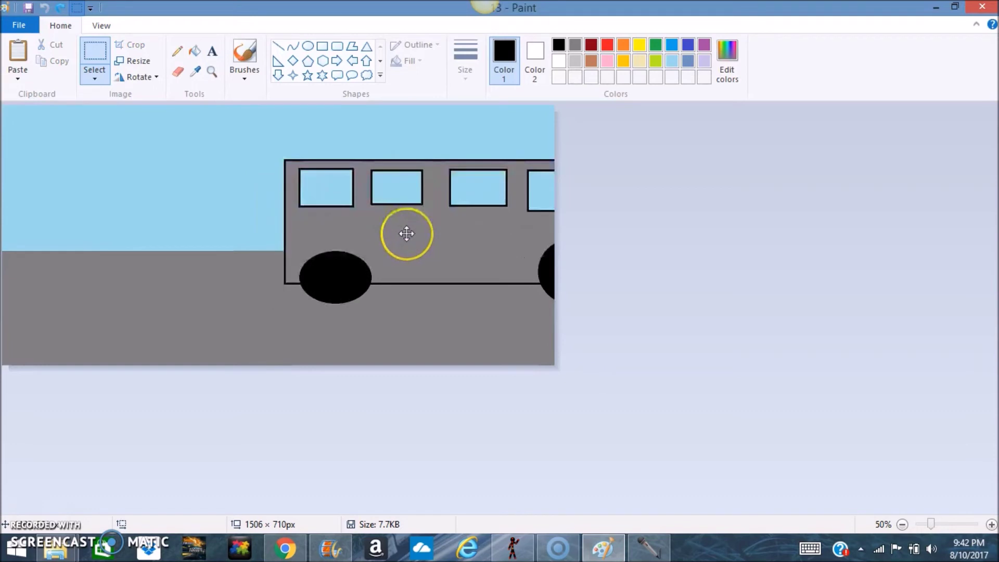
drag(406, 234, 429, 232)
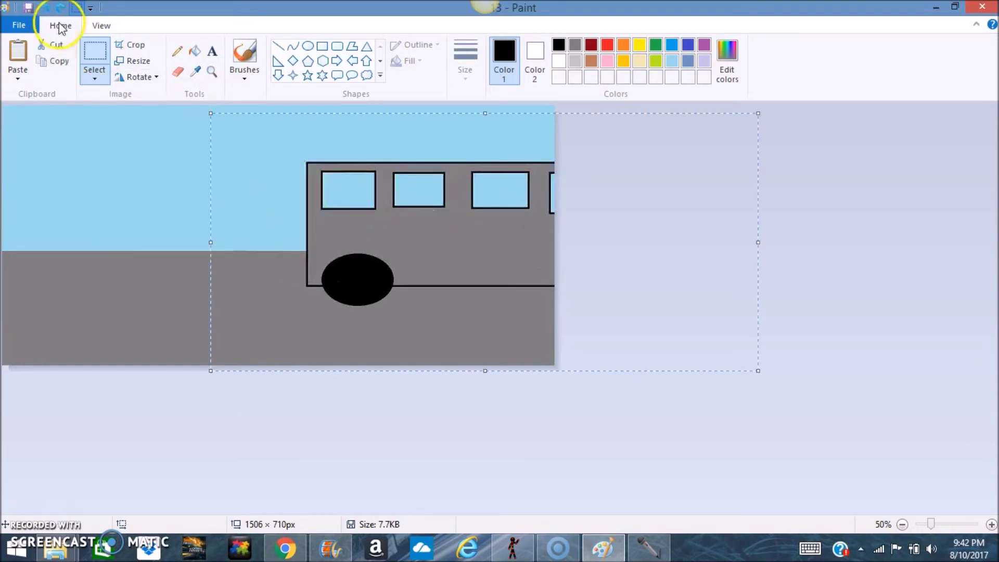
Save the frame with the bus starting to exit as 14 in the training folder as a PNG
click(27, 29)
click(74, 146)
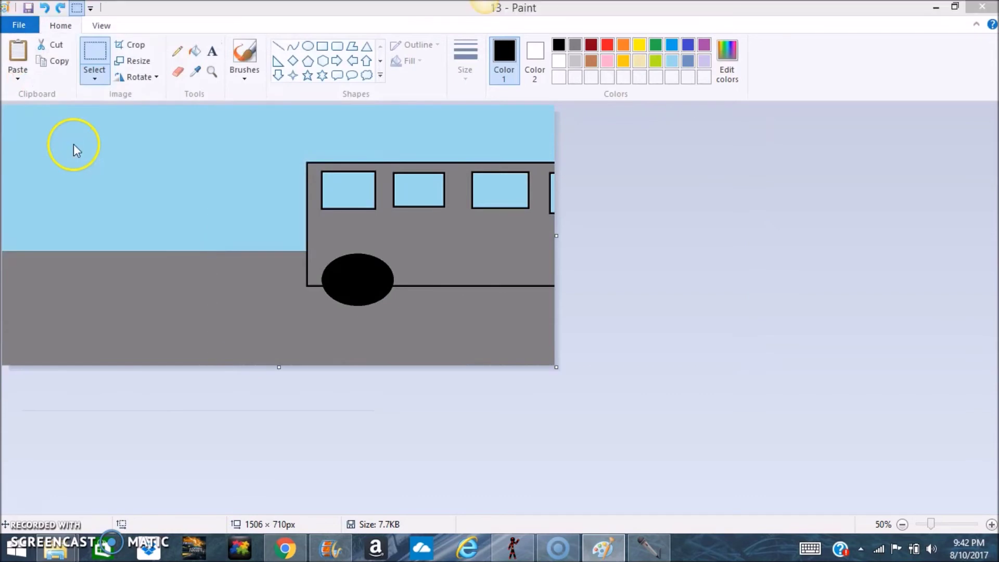
text(14)
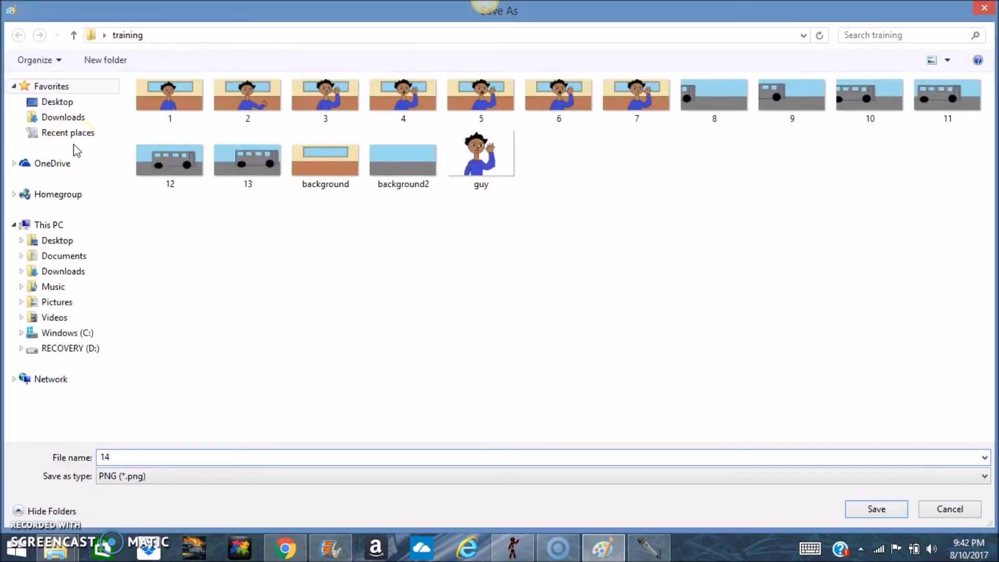
key(Return)
Undo the placed bus, paste it again and position it so only the rear wheel and two rear windows remain inside the right edge
key(ctrl+z)
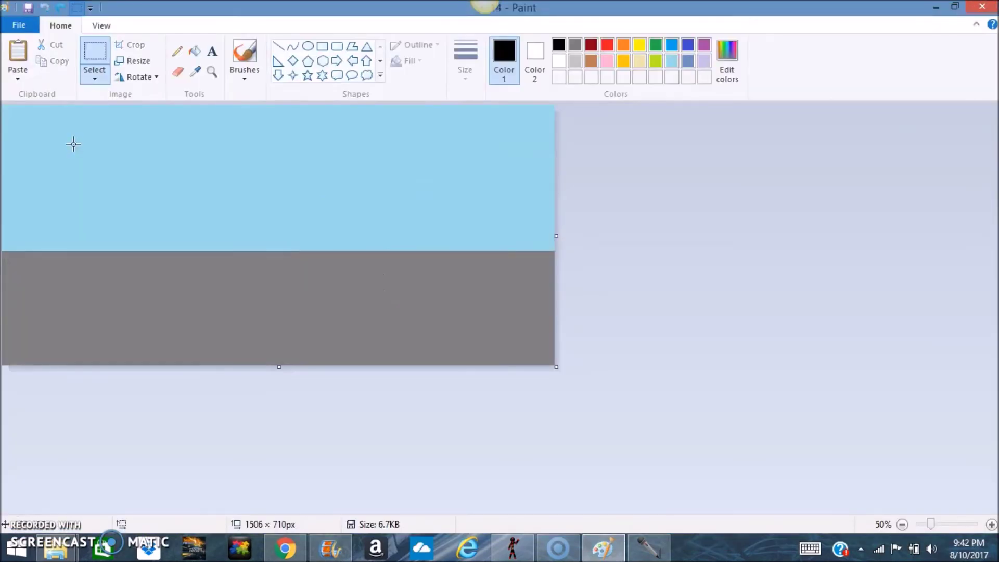
right_click(353, 203)
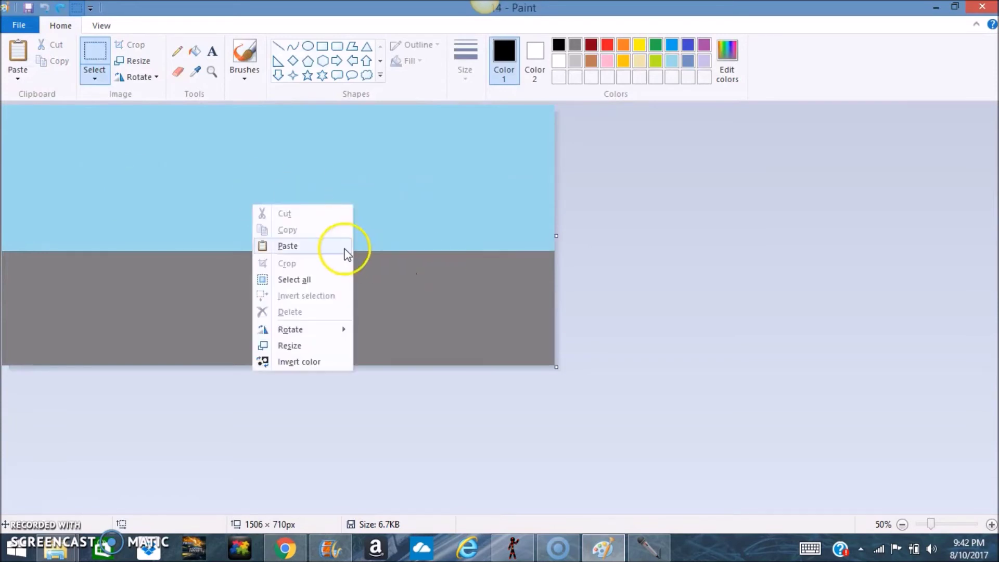
click(338, 246)
drag(203, 194, 489, 201)
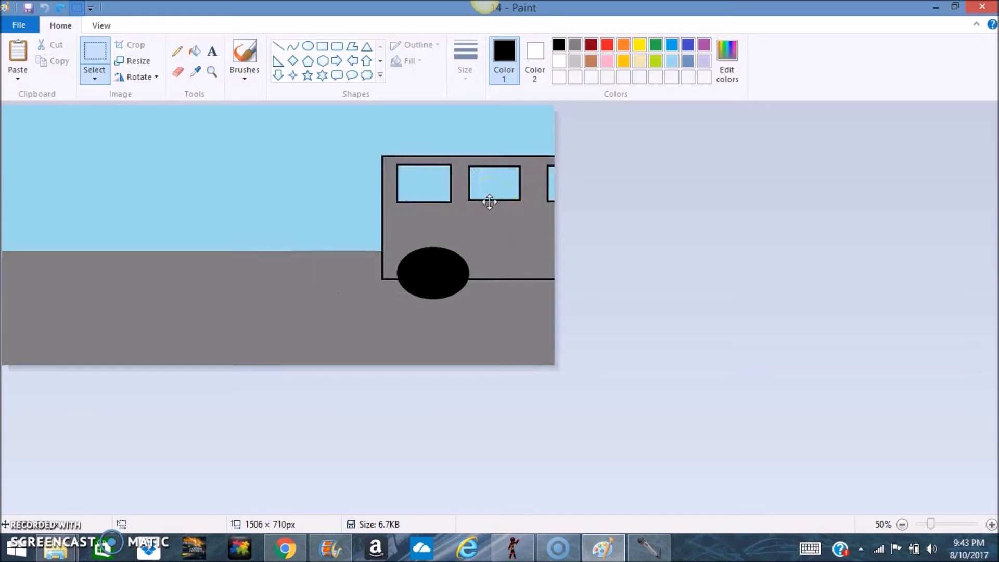
drag(493, 205, 500, 207)
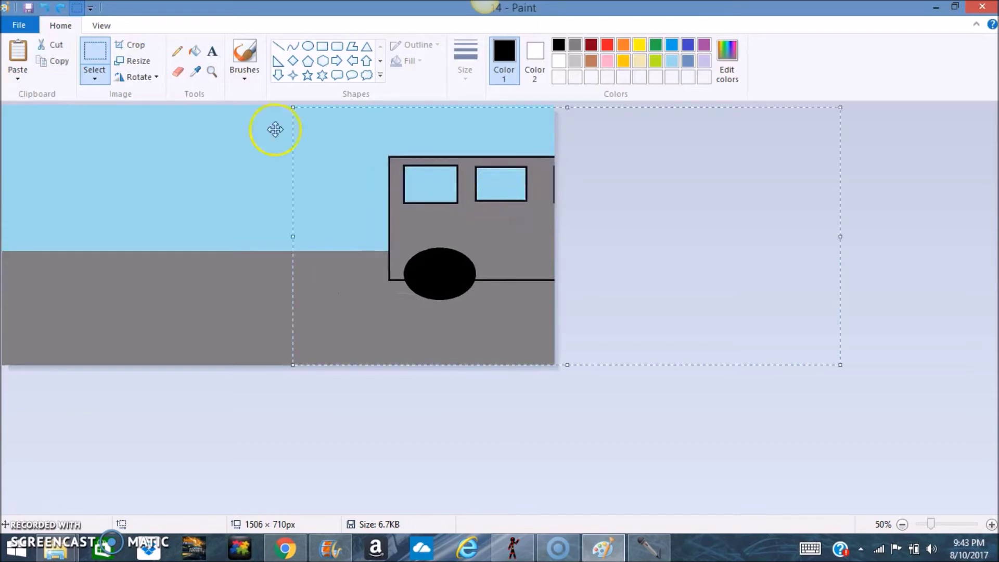
Save the frame with only the rear half of the bus showing as 15 in the training folder as a PNG
click(18, 25)
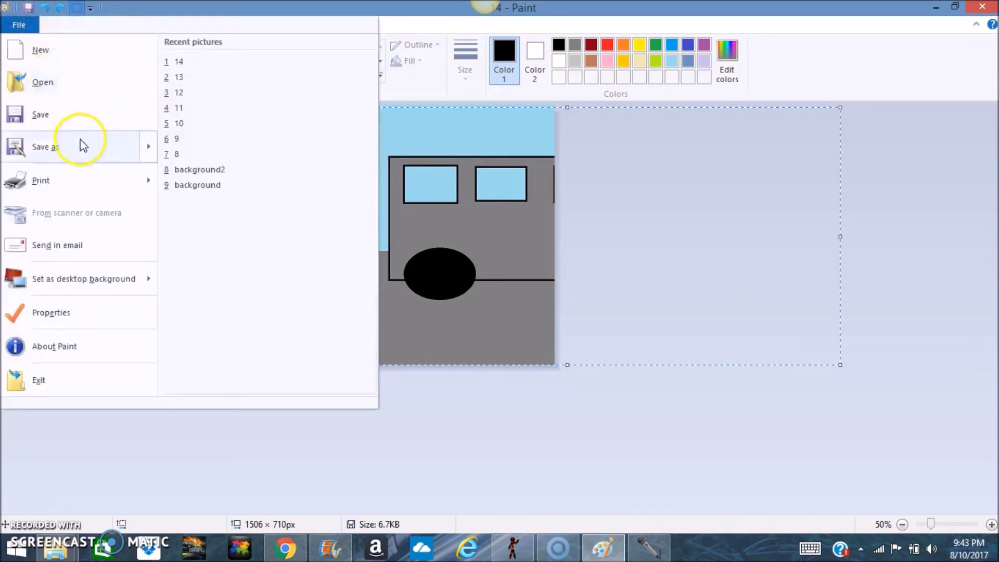
click(80, 140)
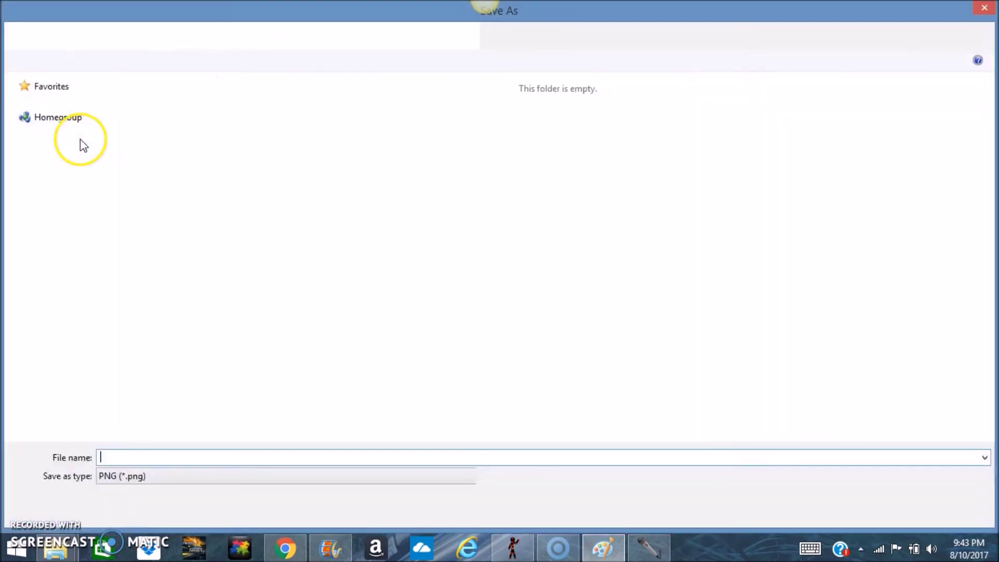
text(15)
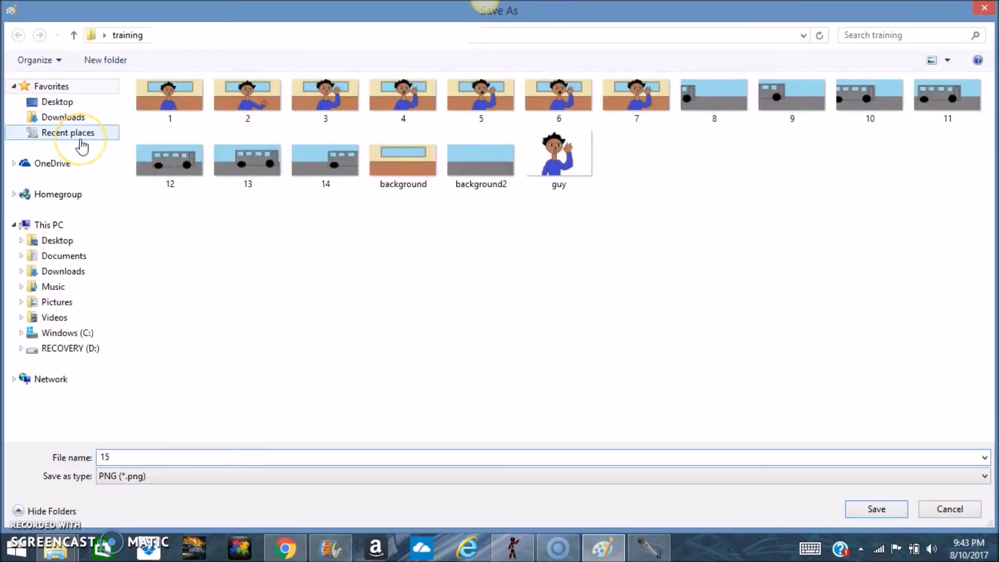
key(Return)
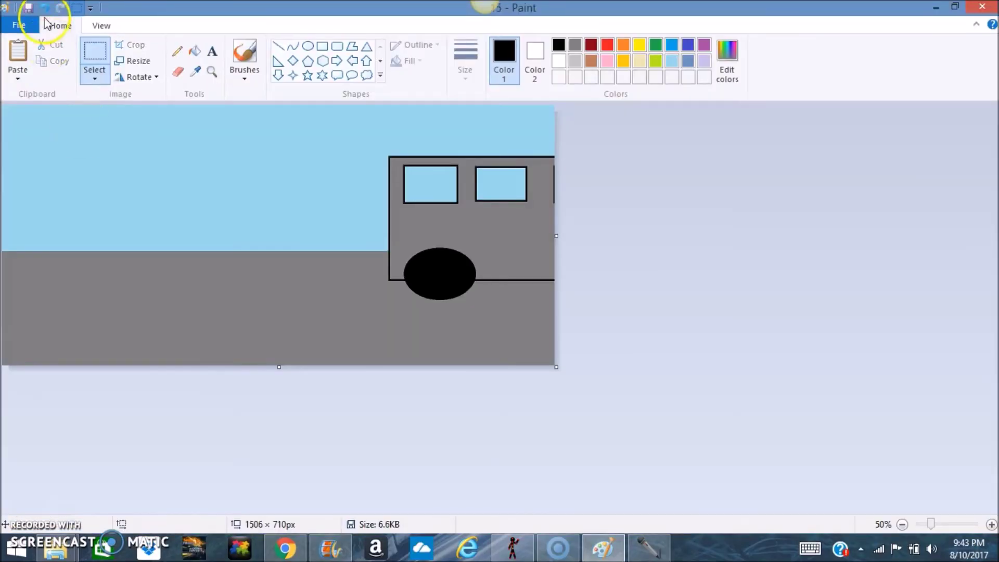
Undo the placed bus, paste it again and position it so only the rear wheel and rearmost window remain fully inside the picture's right edge
click(46, 8)
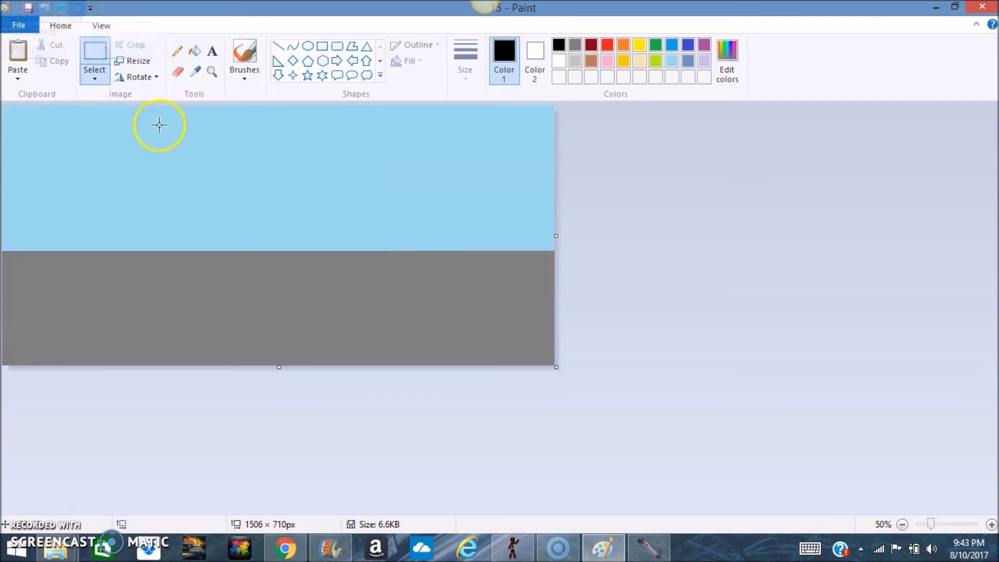
right_click(312, 240)
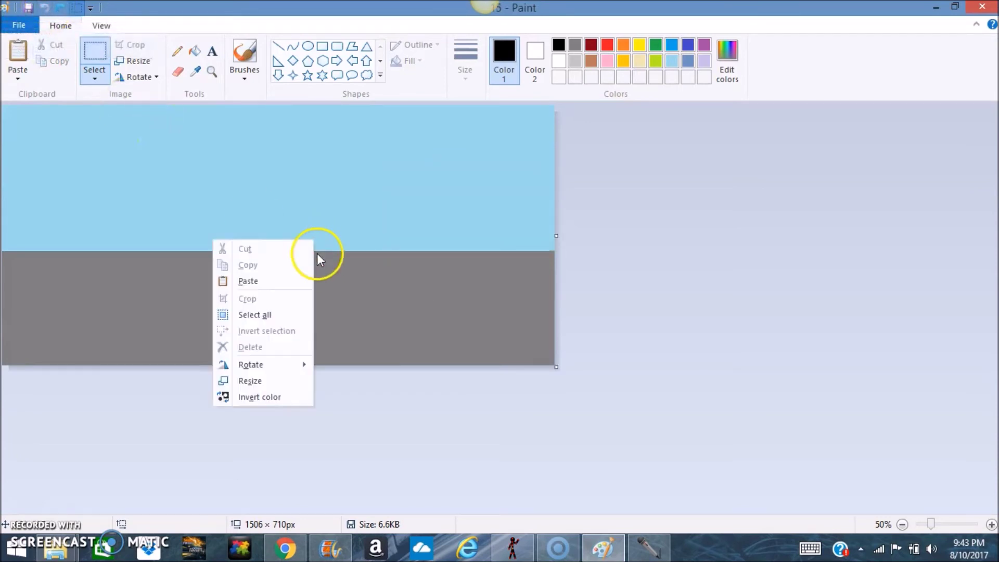
click(269, 284)
drag(201, 202, 570, 204)
Save the frame with the rear wheel at the right edge as 16 in the training folder as a PNG
click(19, 25)
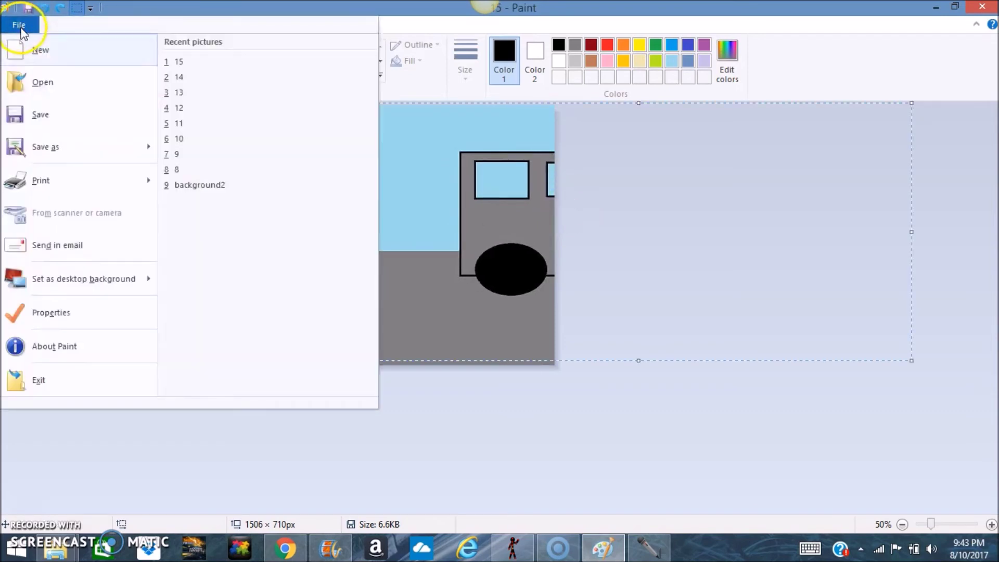
key(Escape)
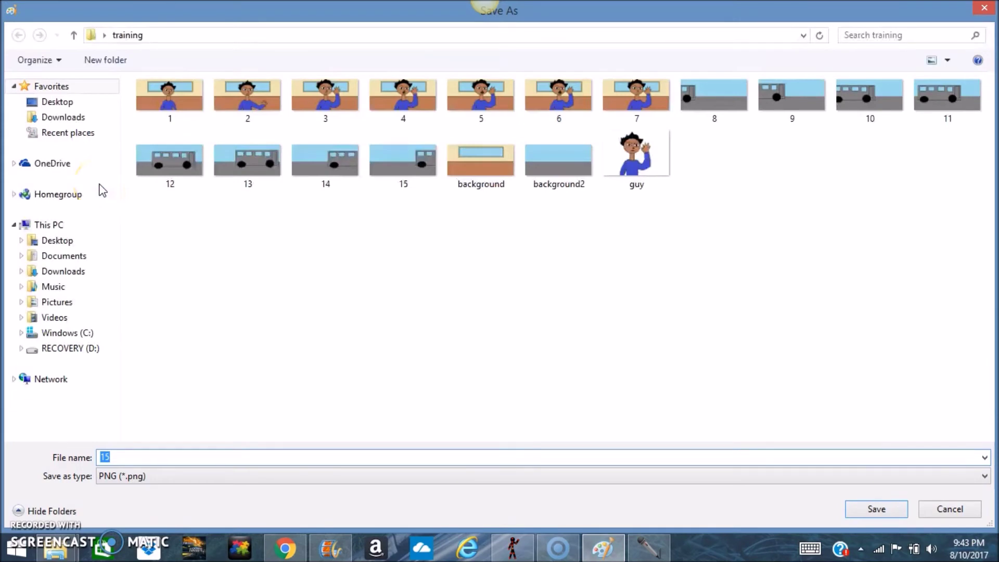
text(16)
key(Return)
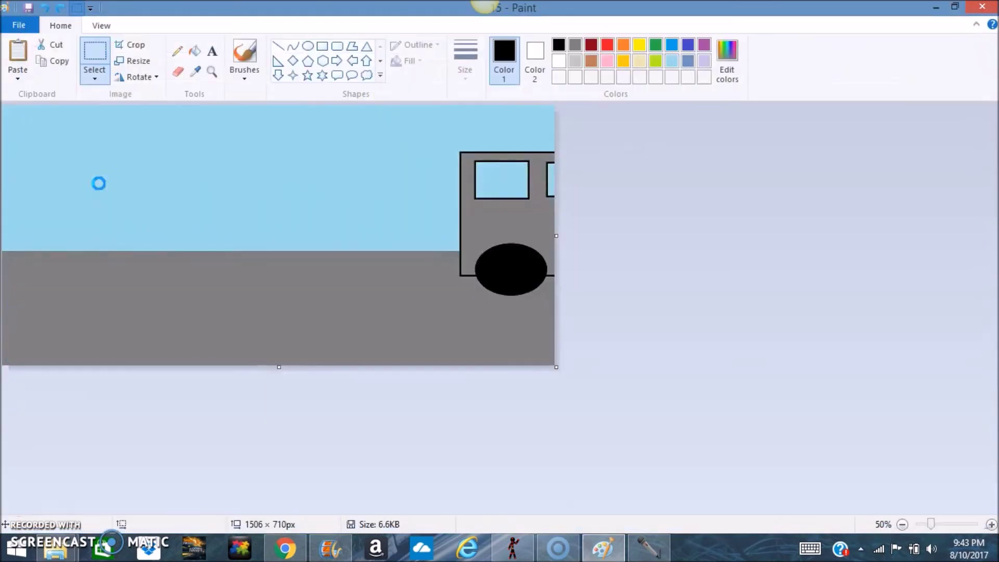
Undo the placed bus, paste it again and position it so only a thin strip of its rear end remains inside the right edge
key(ctrl+z)
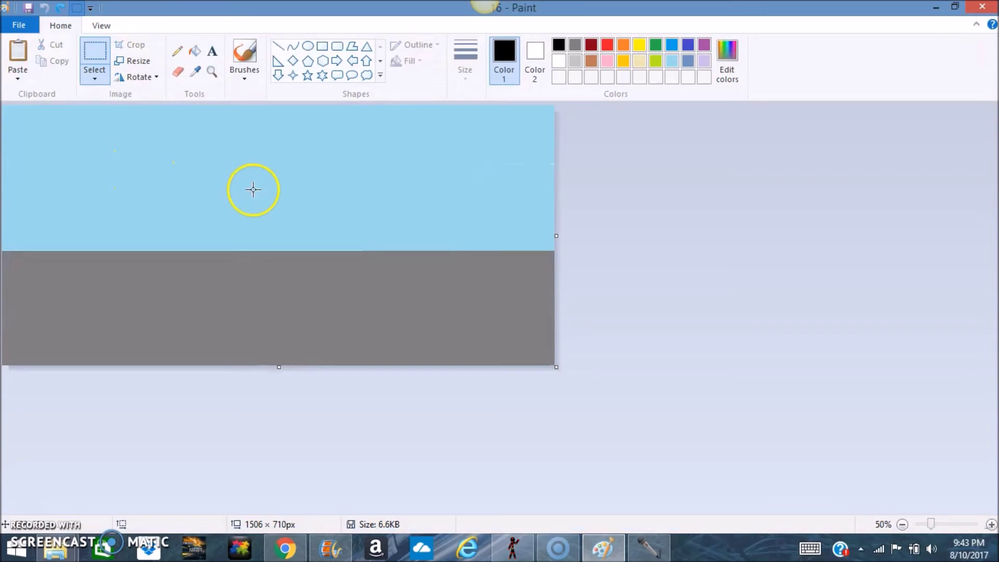
right_click(290, 185)
click(265, 226)
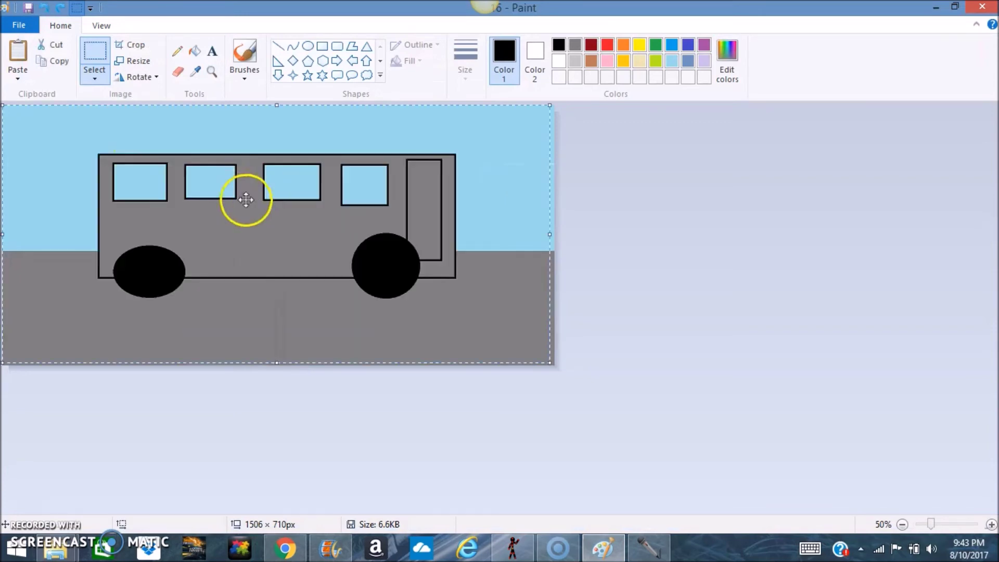
drag(376, 211, 697, 206)
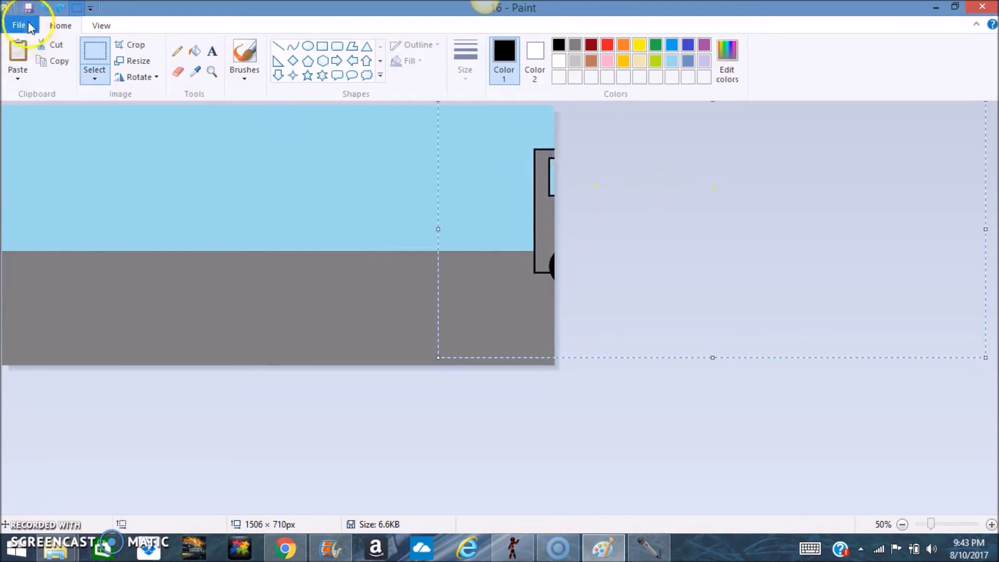
Save the frame with the thin strip of the bus as 17 in the training folder as a PNG
click(19, 24)
click(67, 151)
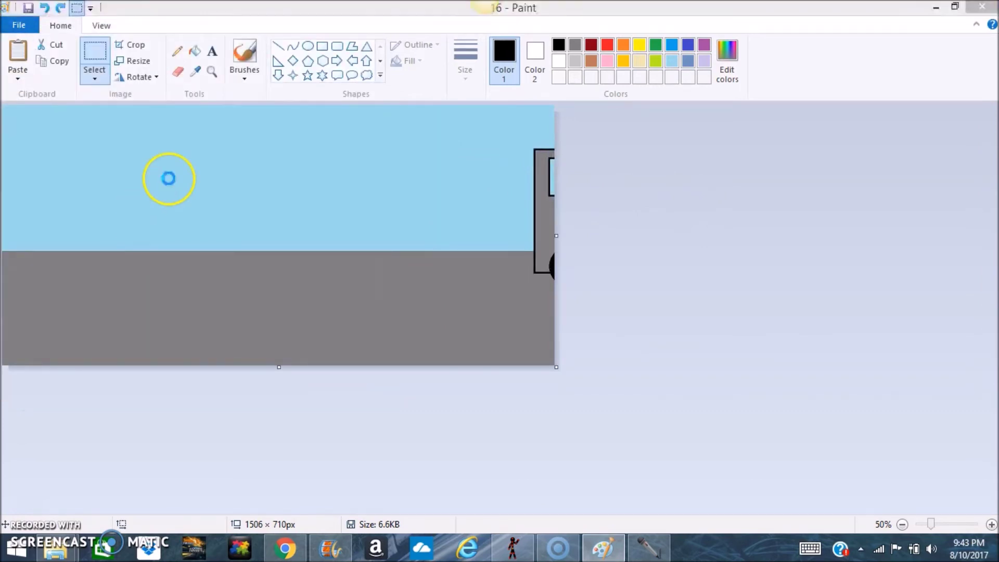
text(17)
key(Return)
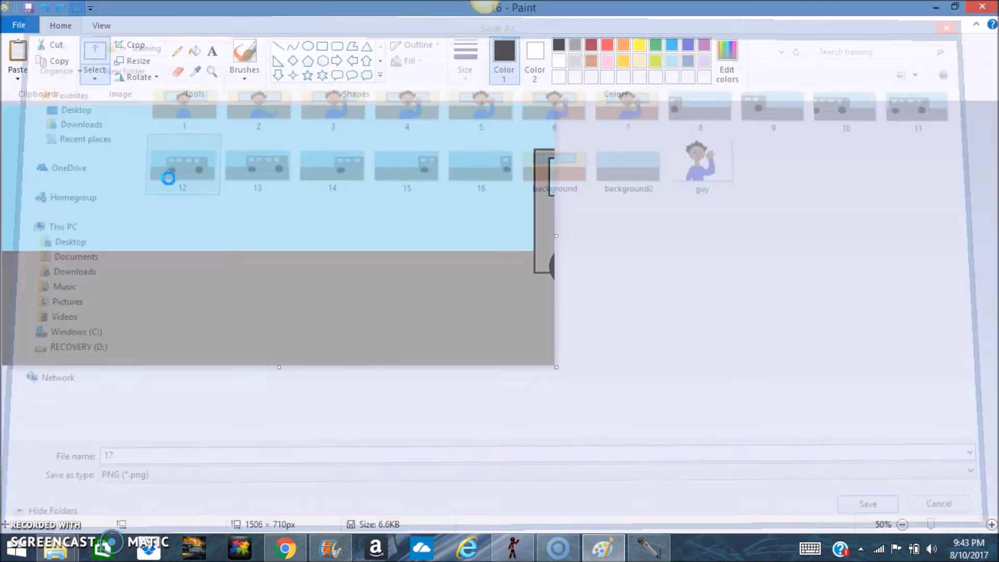
Undo the placed bus and save the empty road scene as 18 in the training folder as a PNG
click(44, 7)
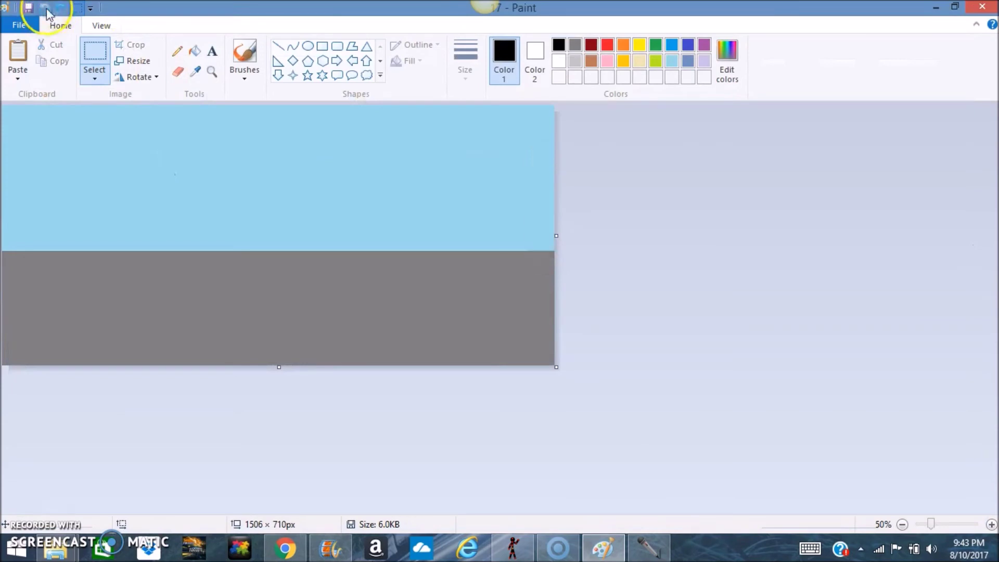
click(19, 25)
click(73, 142)
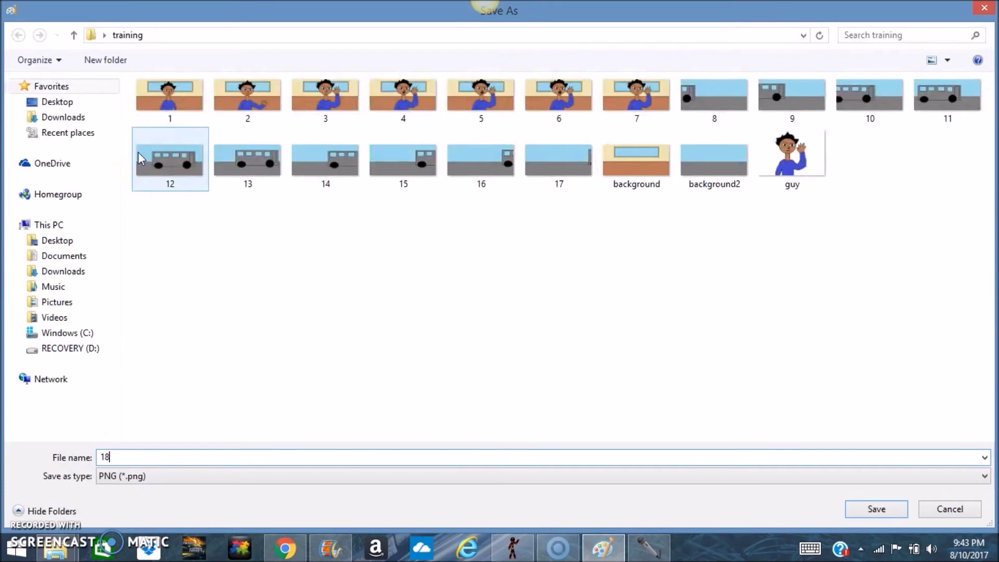
key(Return)
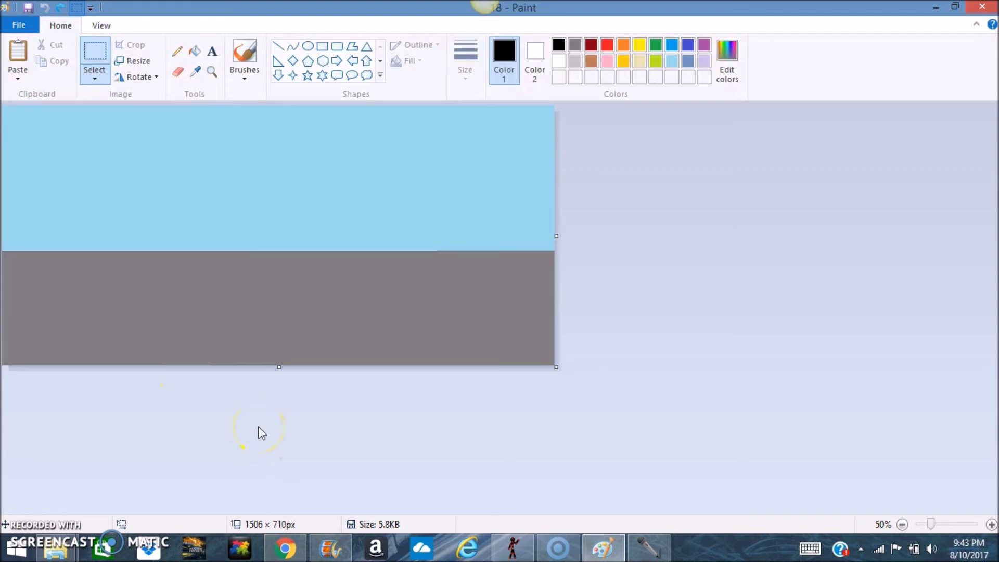
Switch to Movie Maker and remove the existing clip of the man from the project
click(331, 546)
click(333, 546)
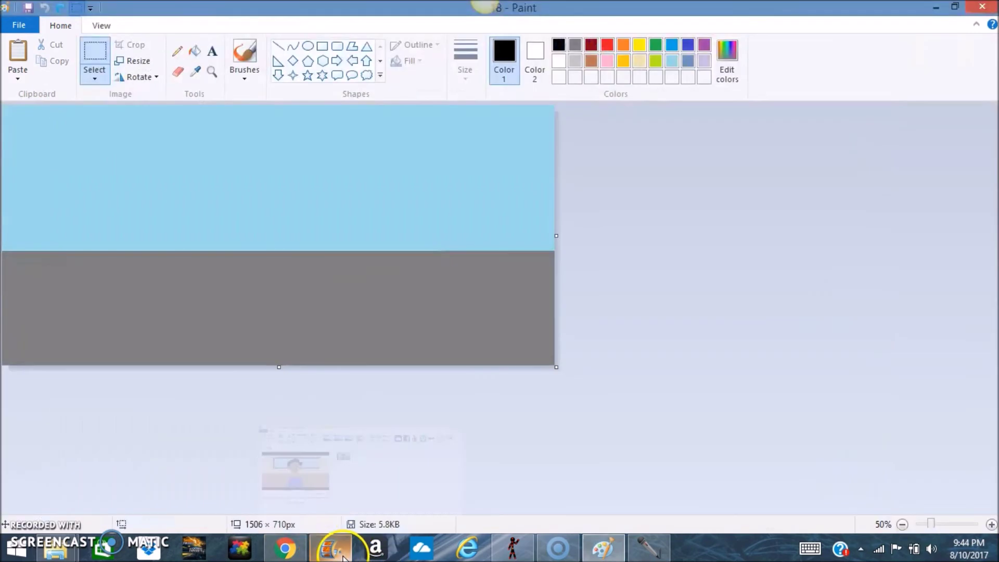
click(330, 546)
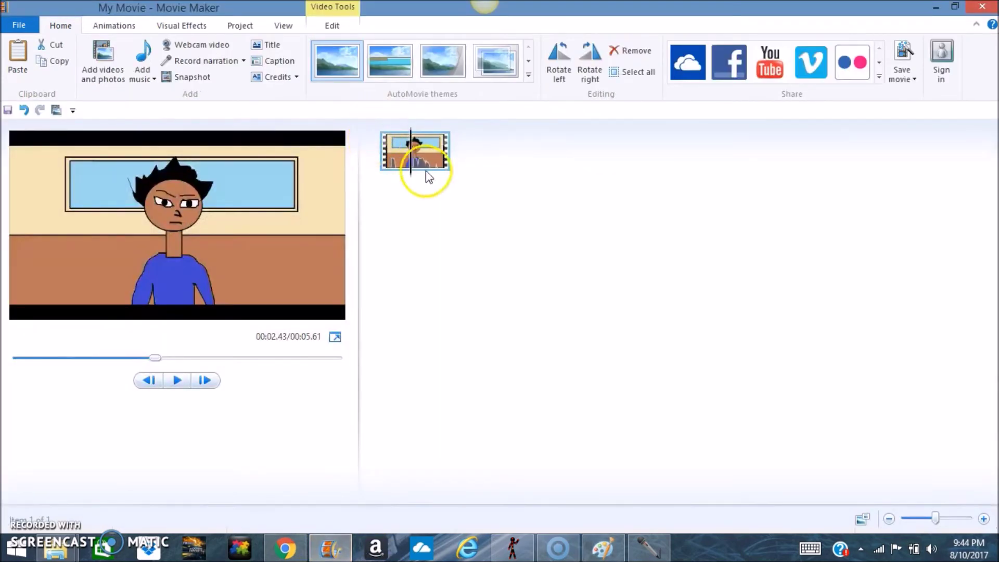
right_click(413, 142)
click(323, 229)
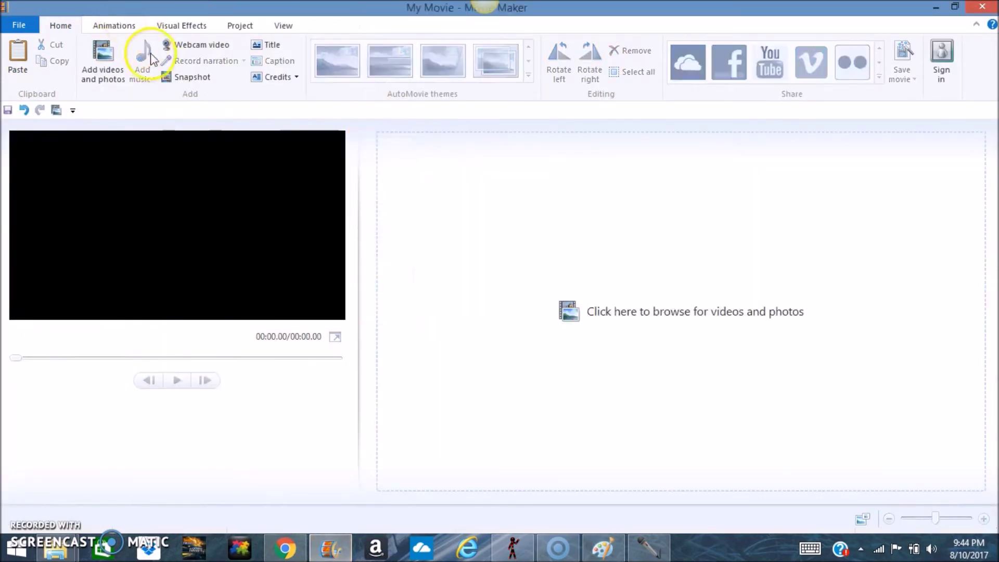
Add the bus frames 8 to 16 from the training folder to the project
click(398, 246)
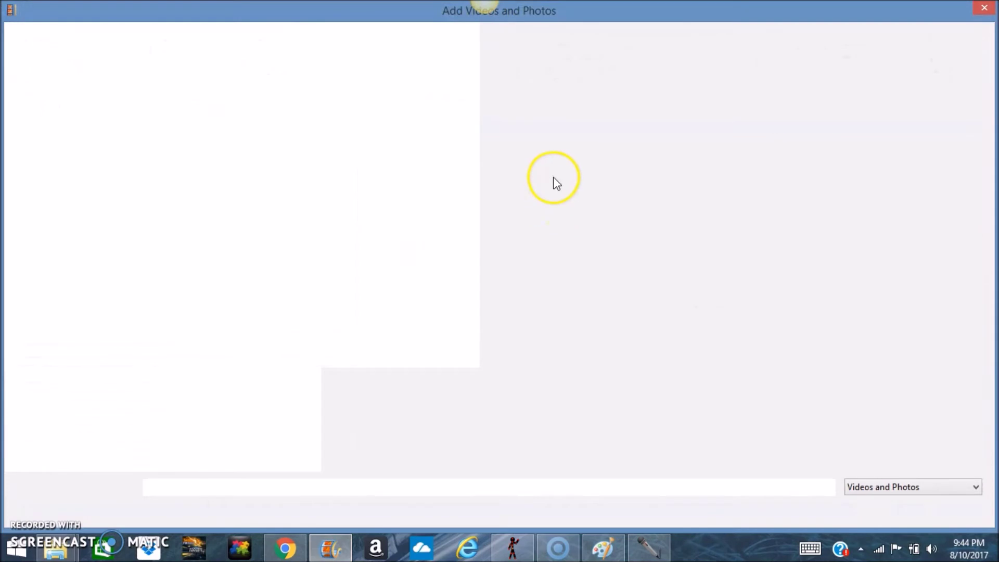
click(930, 131)
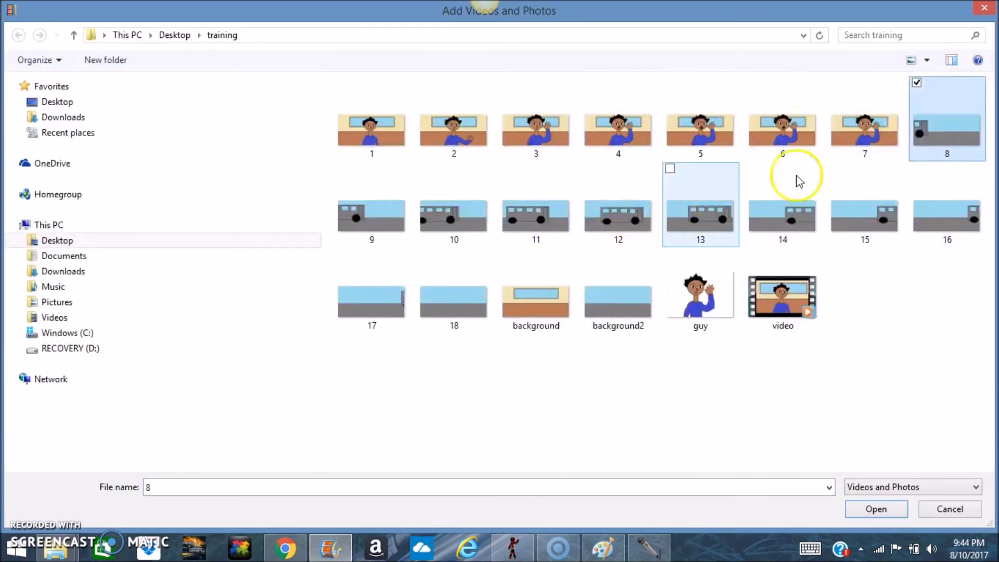
shift+click(947, 230)
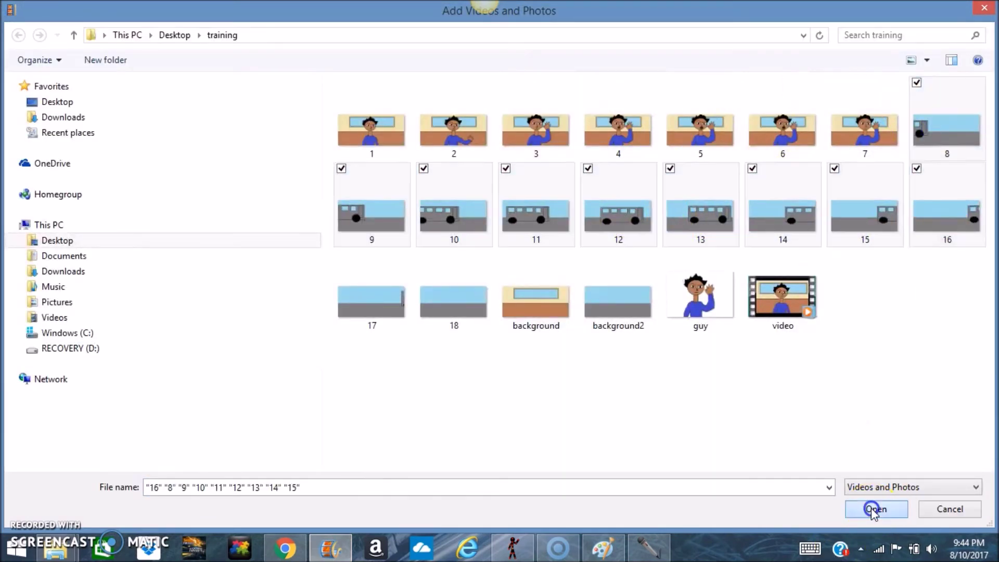
click(875, 508)
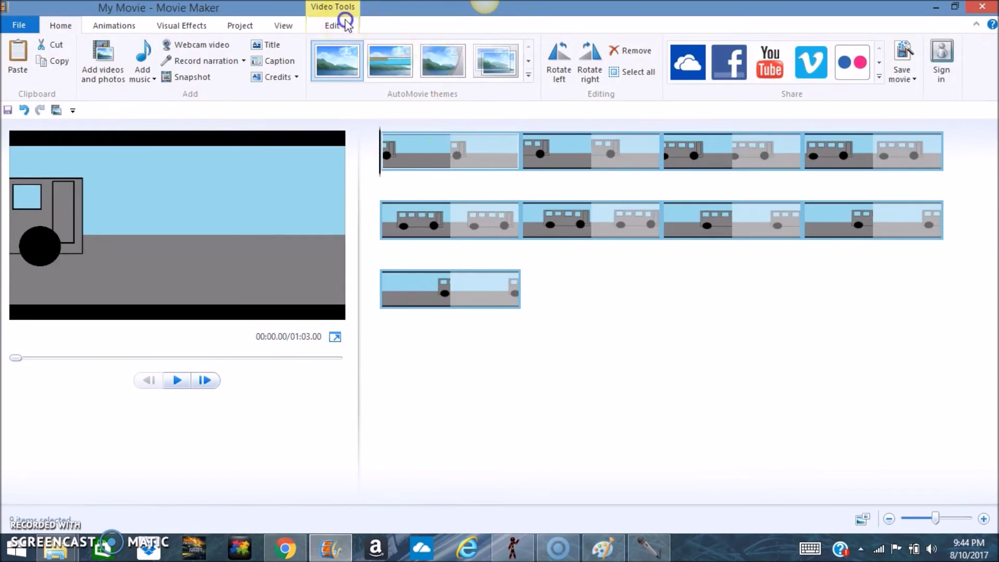
Set the duration of all the added bus frames to 0.20 and play the animation in the preview
click(333, 25)
click(280, 72)
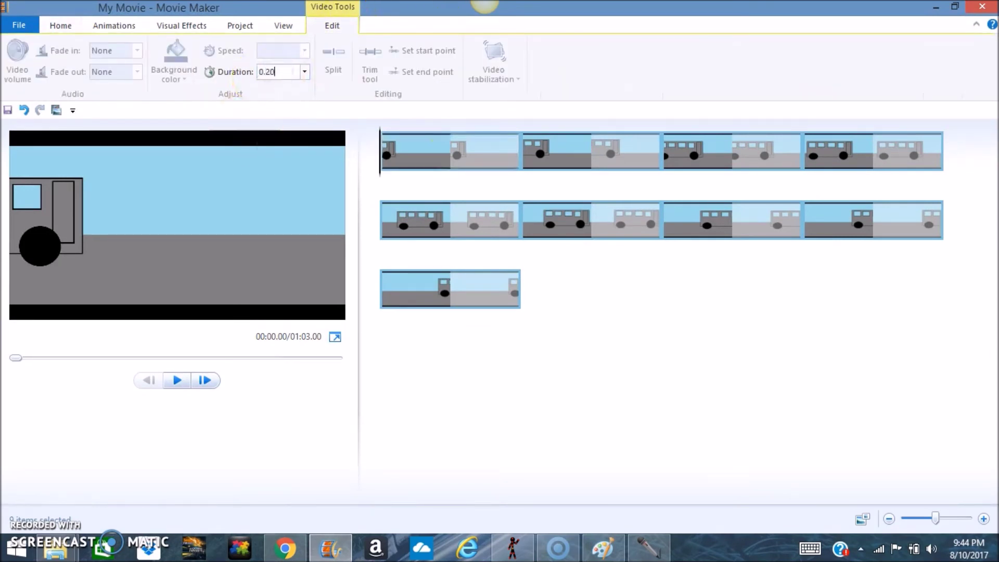
key(Return)
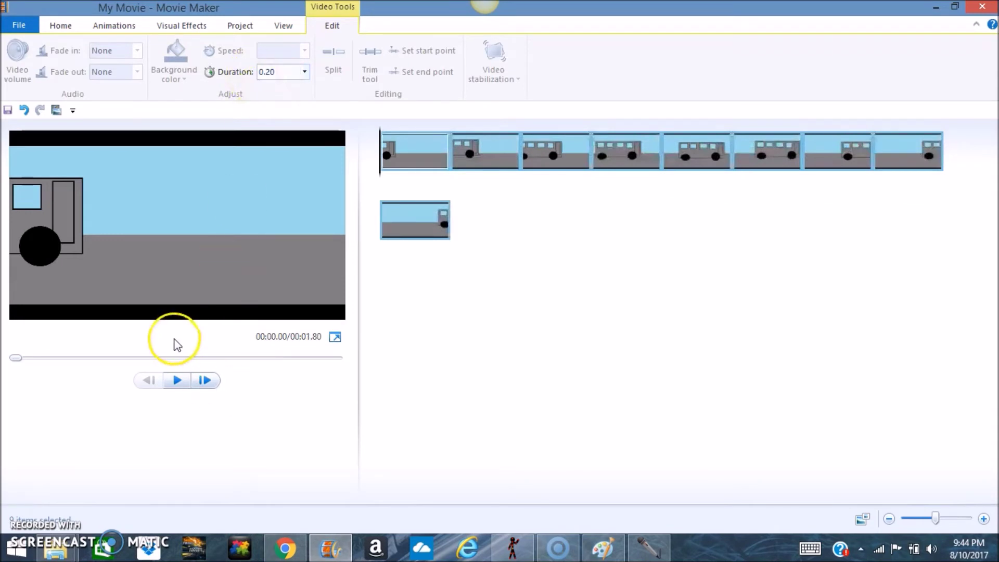
click(182, 381)
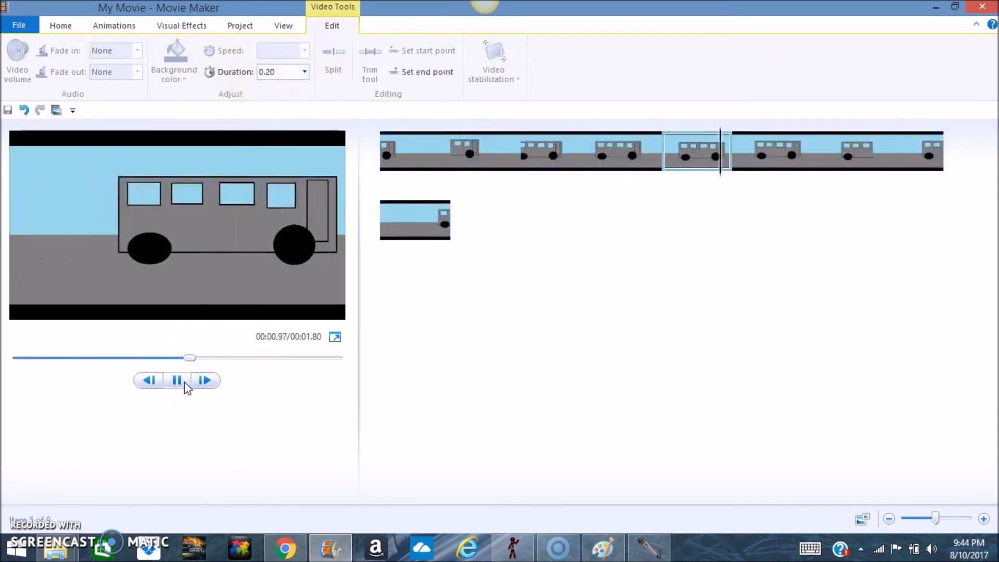
click(184, 382)
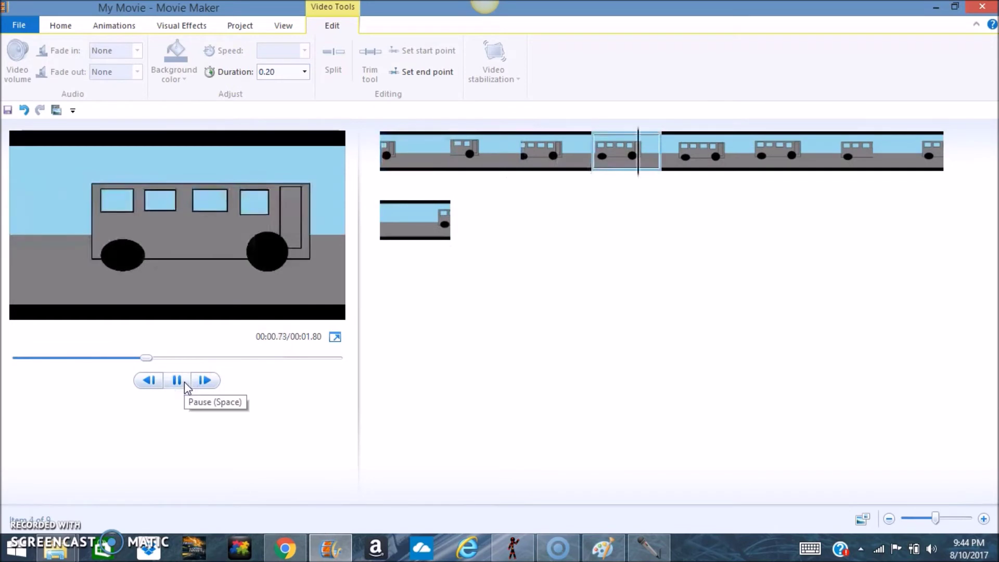
Export the movie for computer as video2, an MPEG-4/H.264 file in the training folder, and play the finished video
click(18, 25)
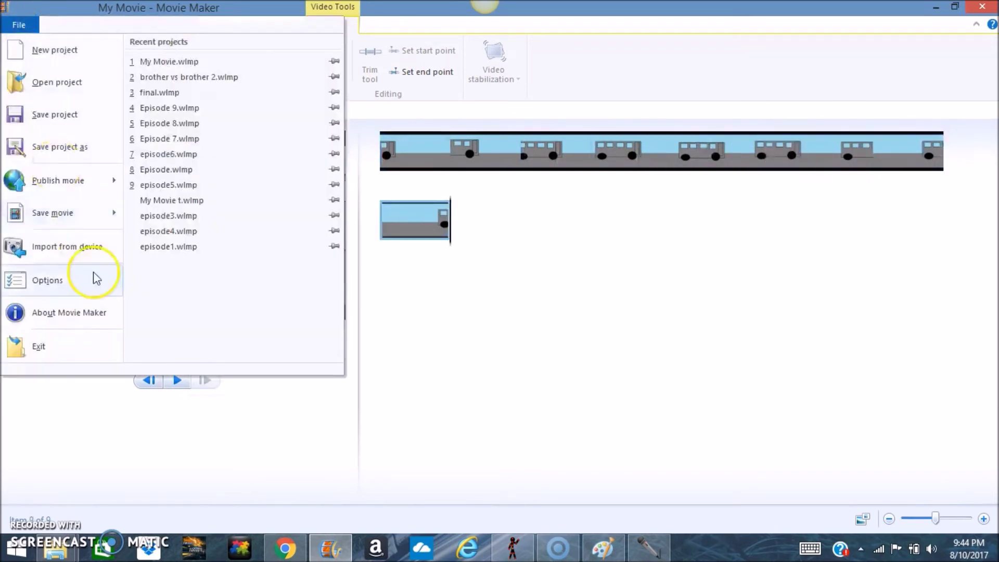
mouse_move(95, 227)
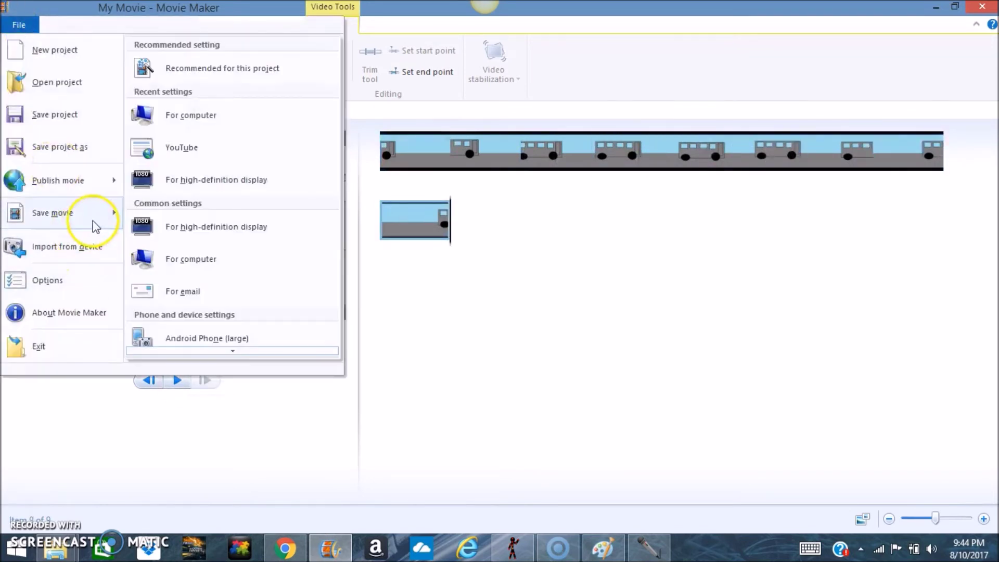
click(212, 119)
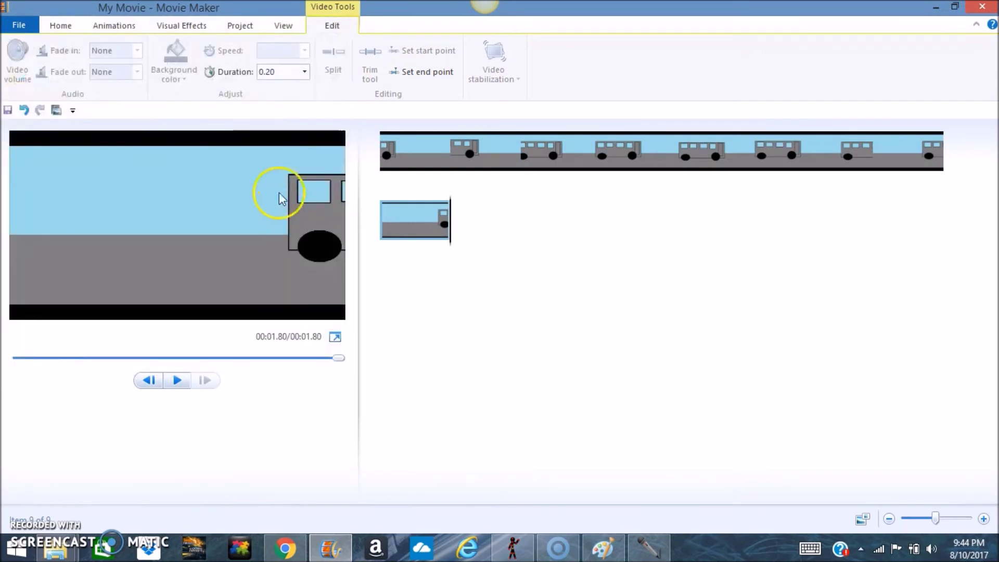
click(171, 120)
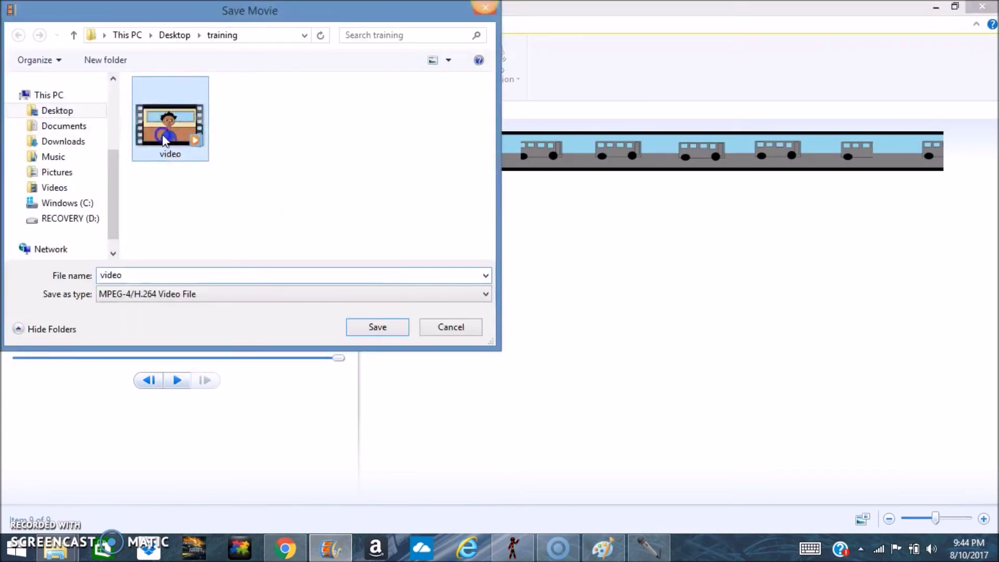
double_click(148, 271)
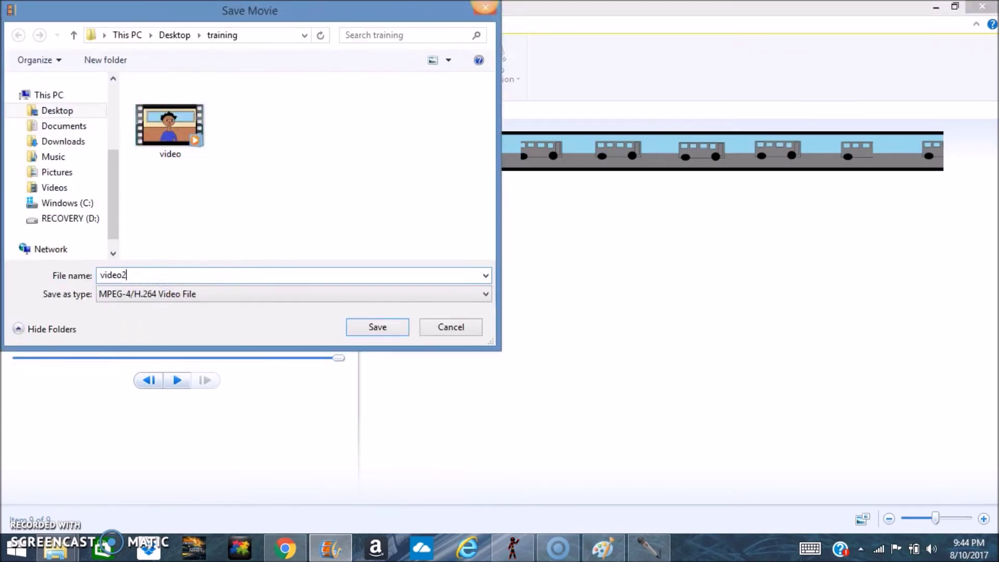
key(Return)
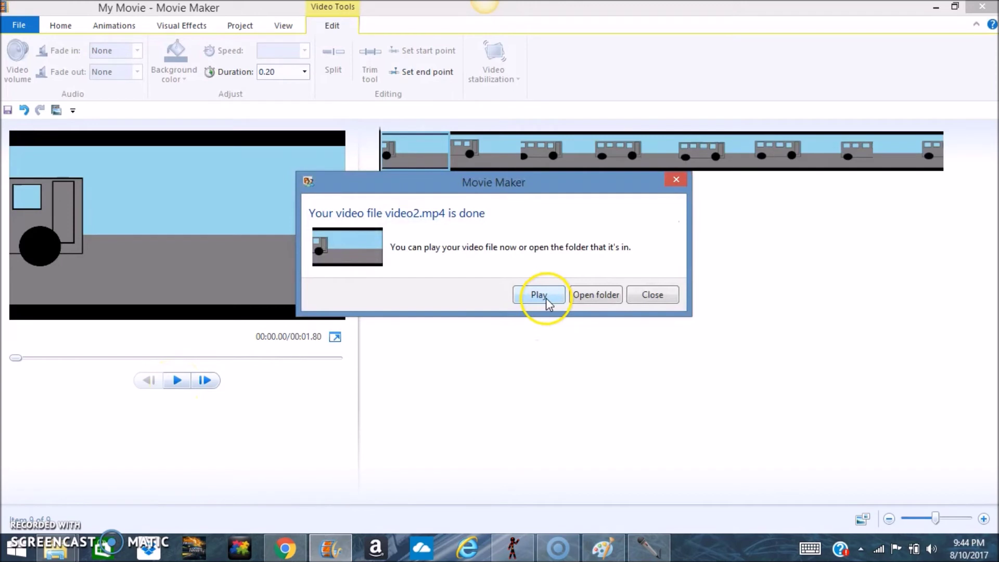
click(546, 300)
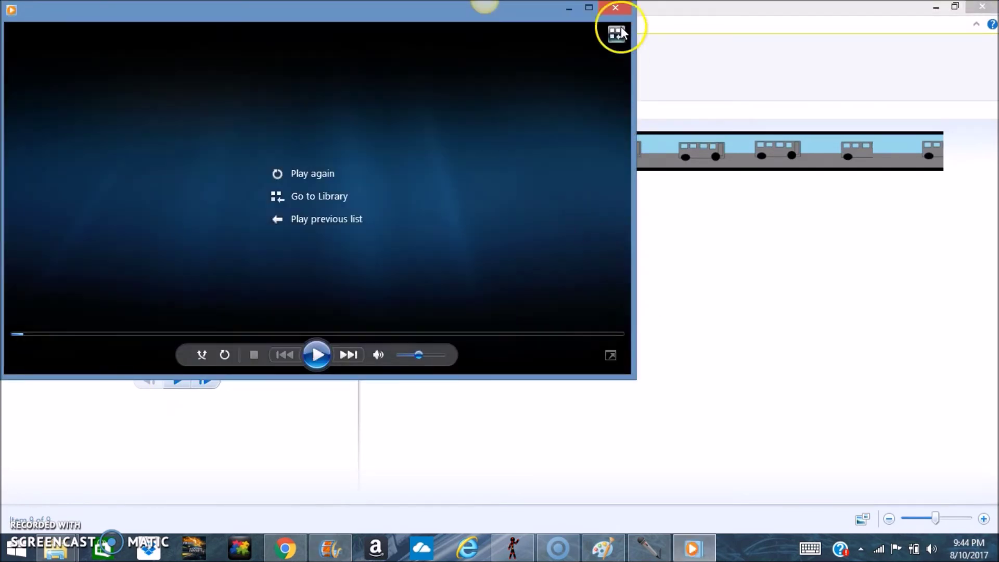
Close the finished video and start a new project, discarding the changes to My Movie
click(616, 10)
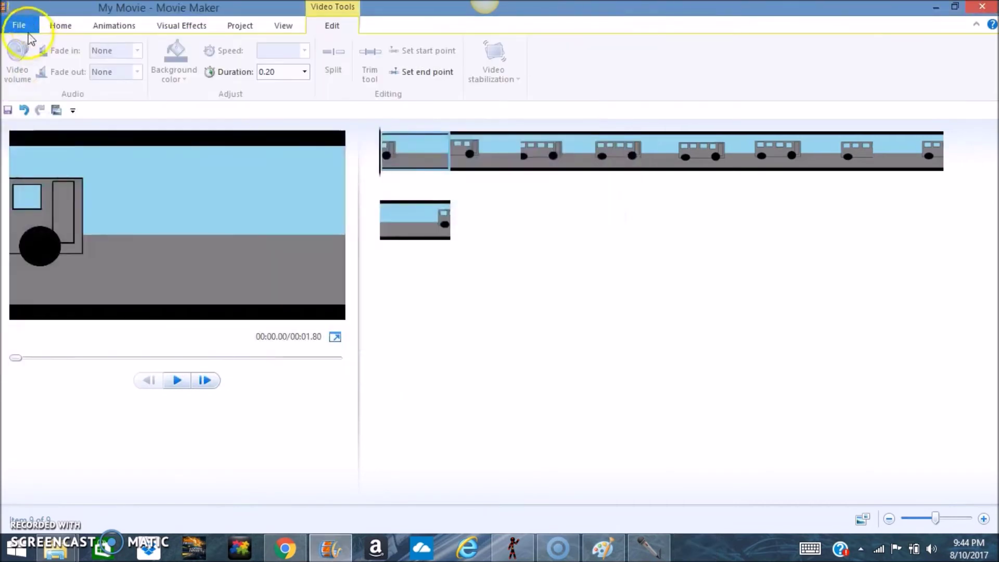
click(18, 24)
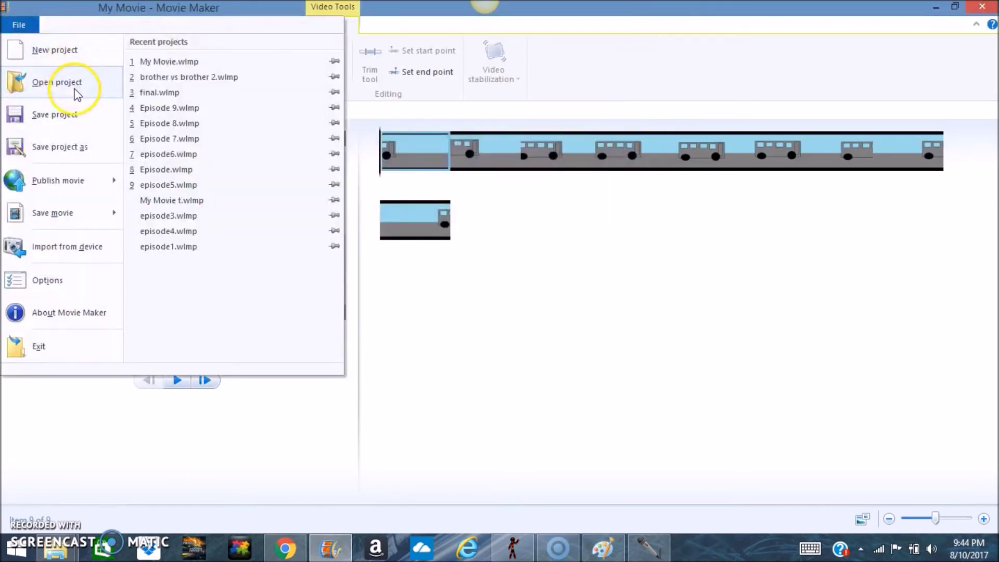
click(87, 56)
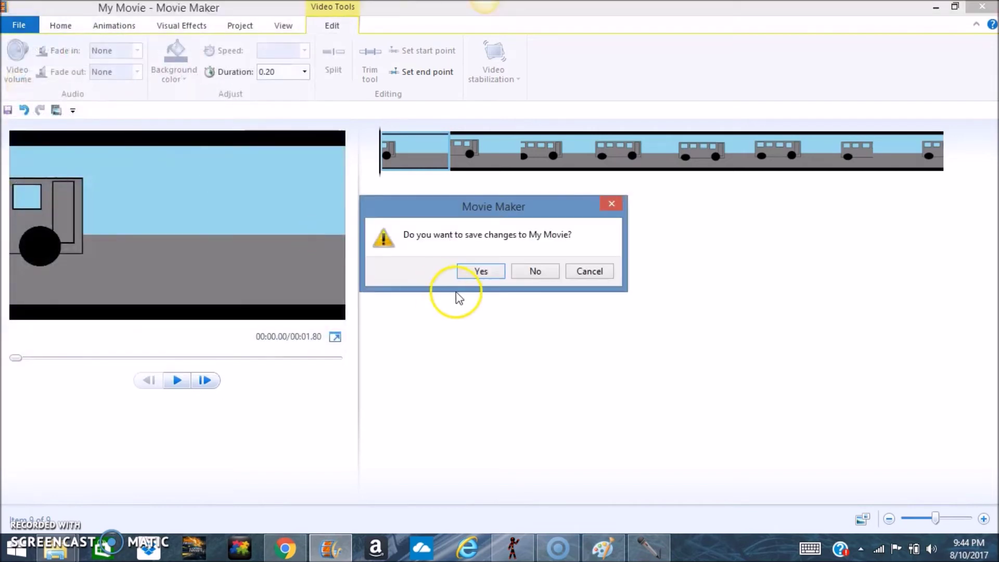
click(536, 271)
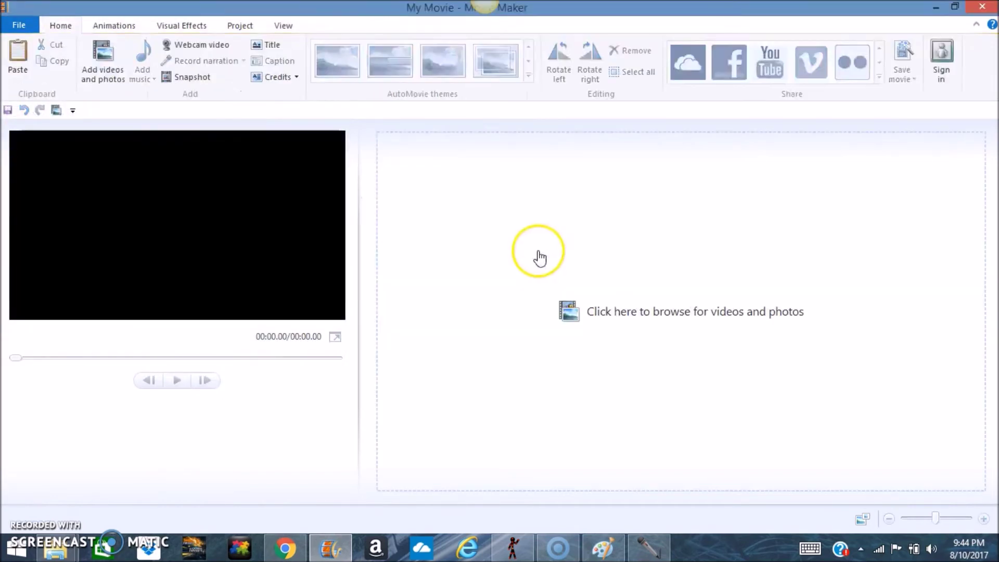
Add the clips video and video2 from the training folder to the project and play them in the preview
click(107, 74)
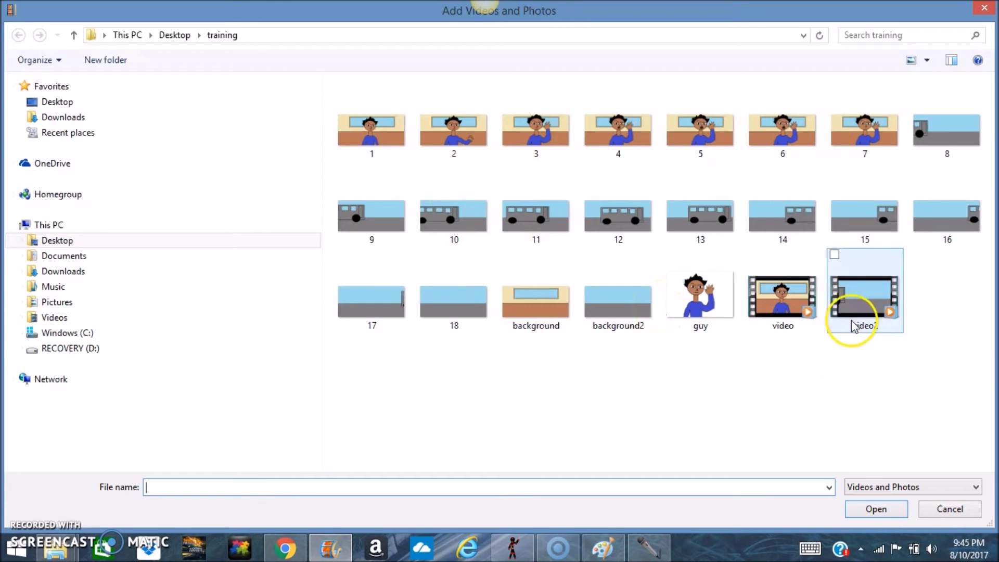
click(791, 296)
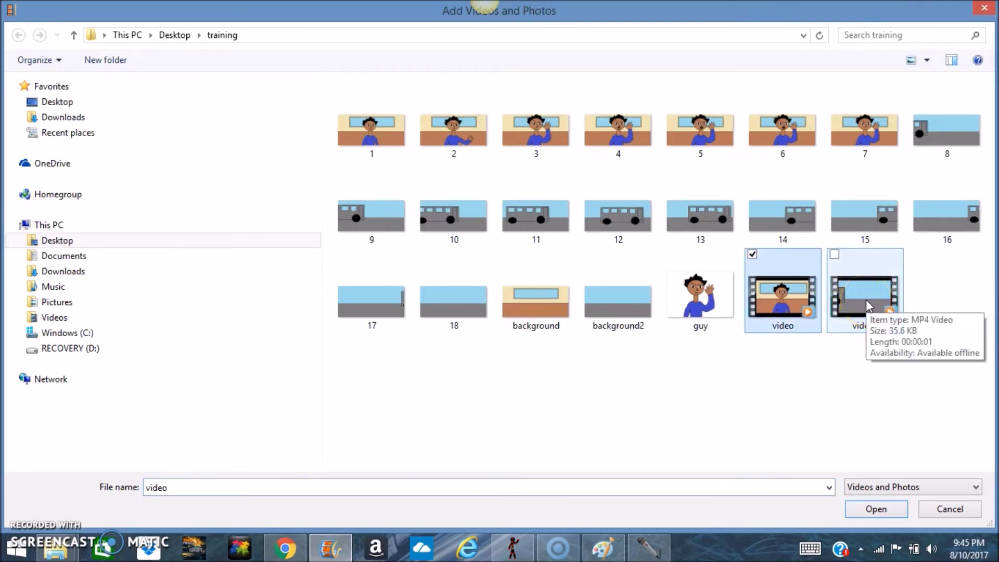
ctrl+click(866, 299)
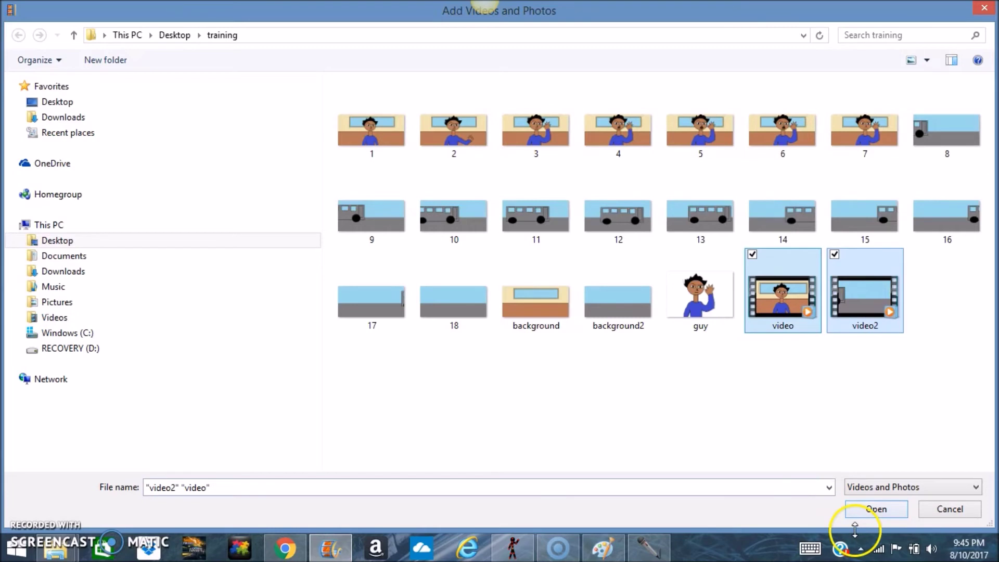
click(867, 515)
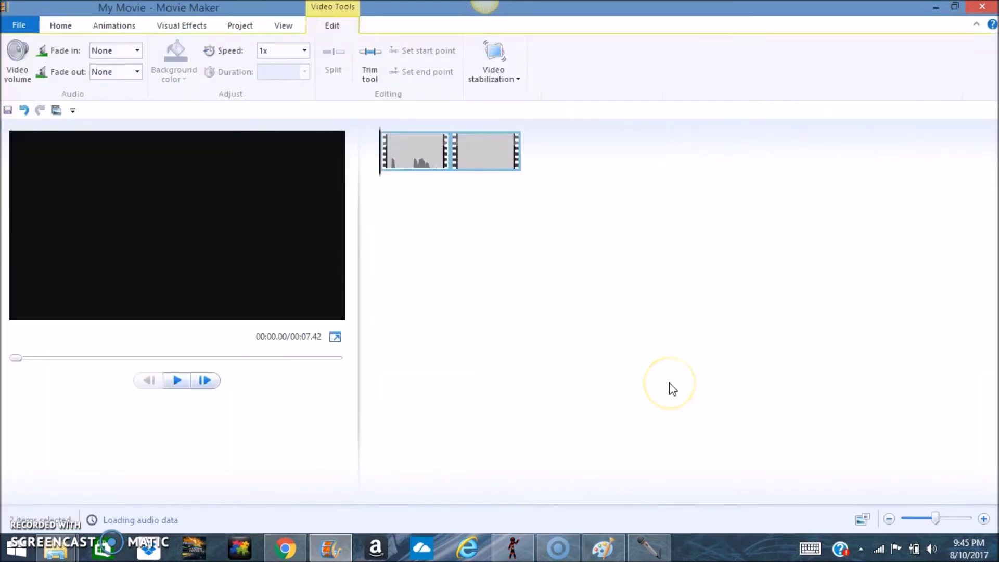
click(175, 381)
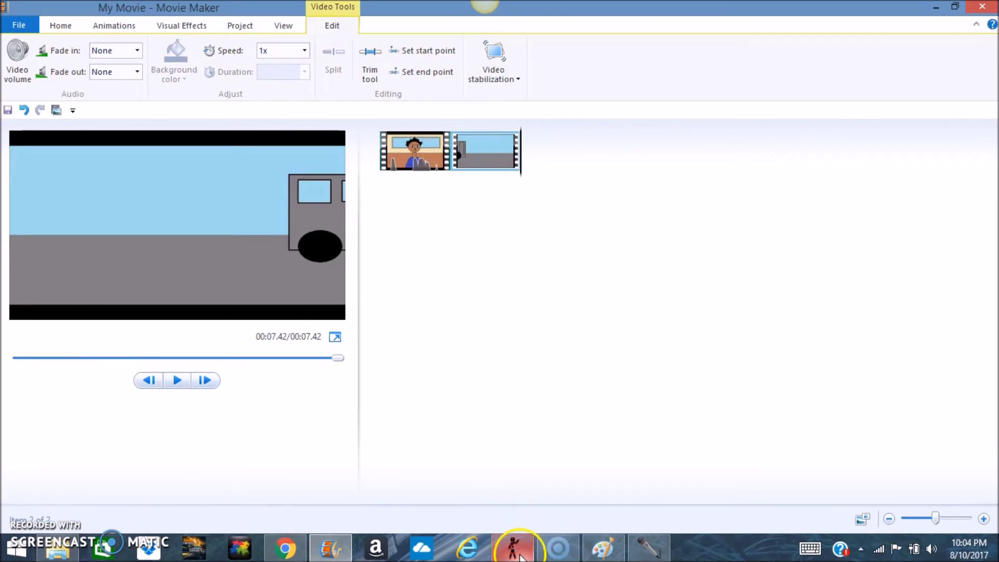
Switch to Pivot Animator, maximize its window and add a second stick figure, placing it left of the original one
mouse_move(529, 556)
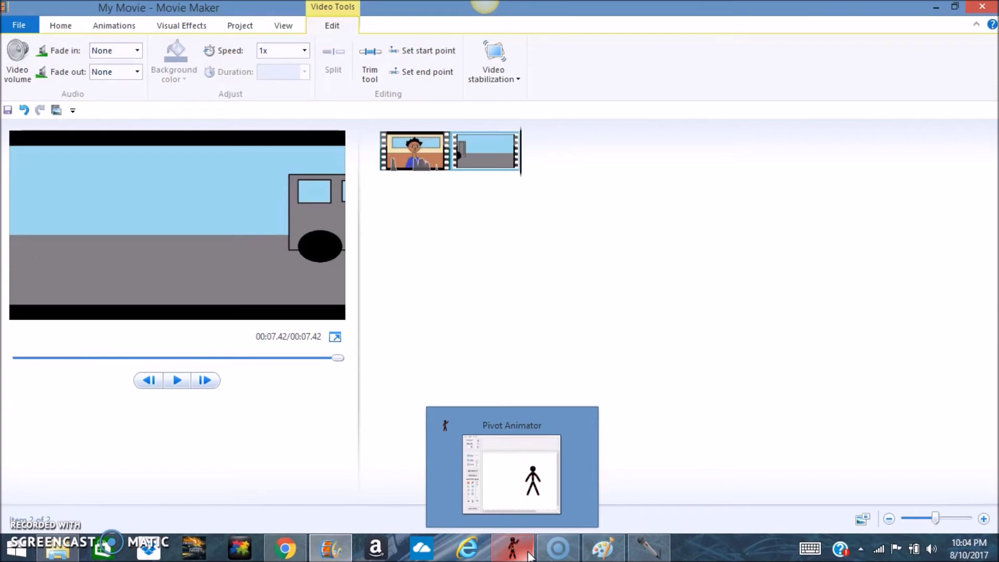
click(522, 555)
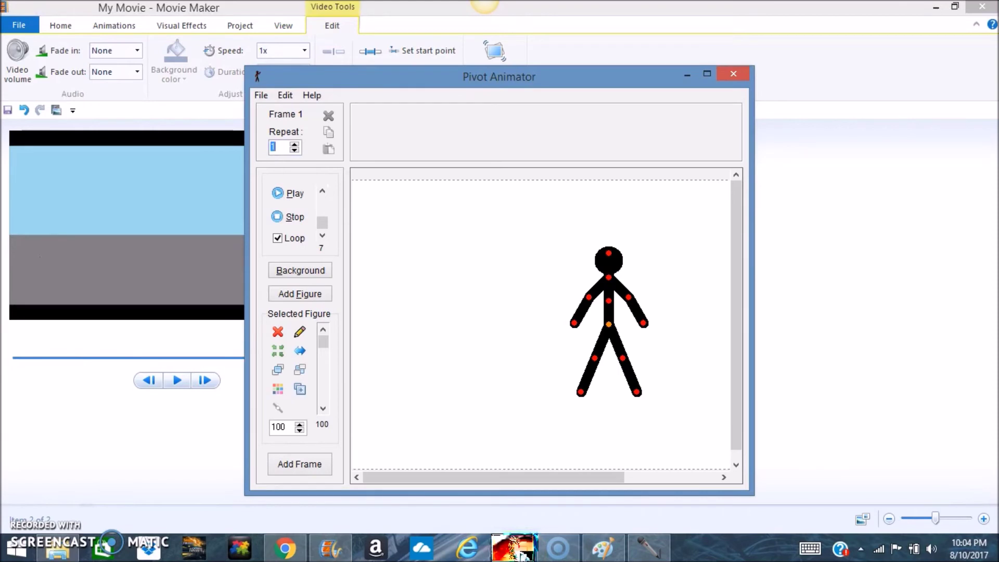
click(705, 73)
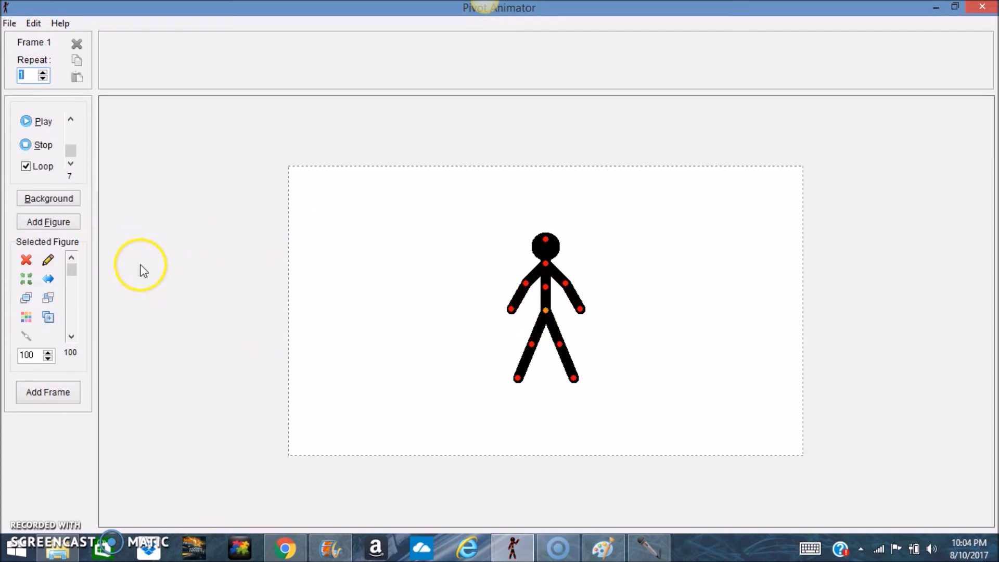
click(57, 224)
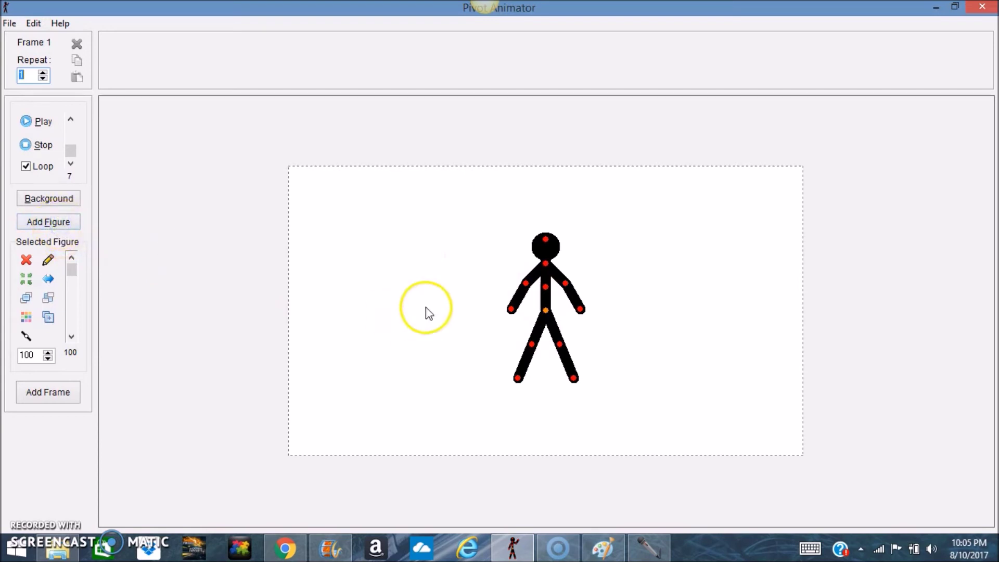
drag(545, 312, 413, 314)
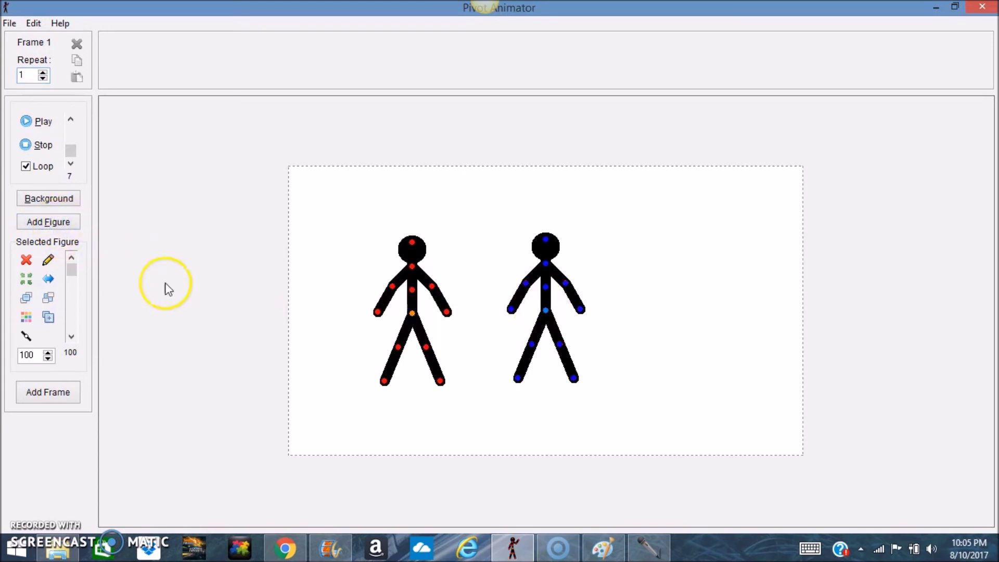
Colour the left stick figure dark blue and move the black figure near the canvas's right edge
click(26, 317)
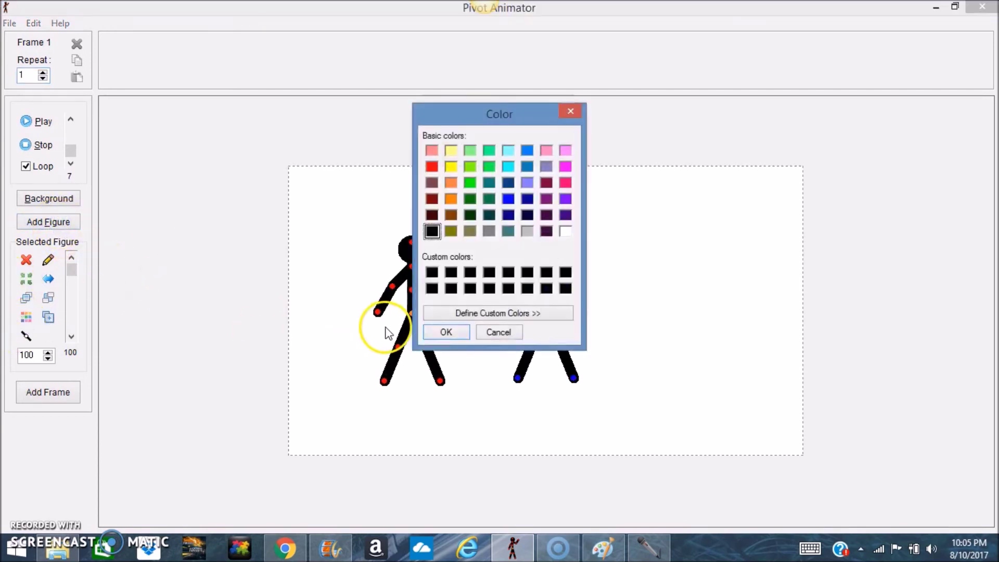
click(509, 217)
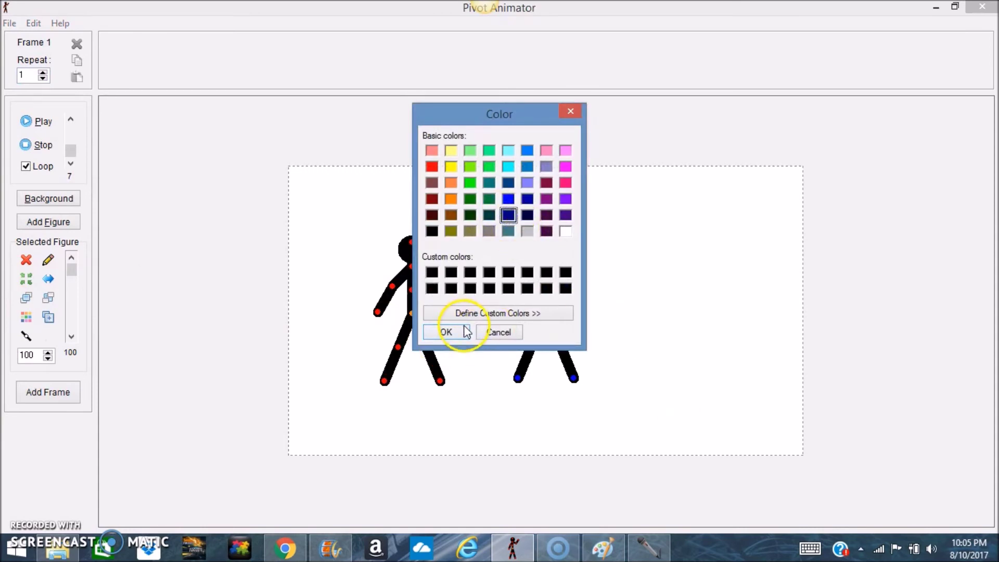
click(458, 332)
click(565, 327)
click(545, 310)
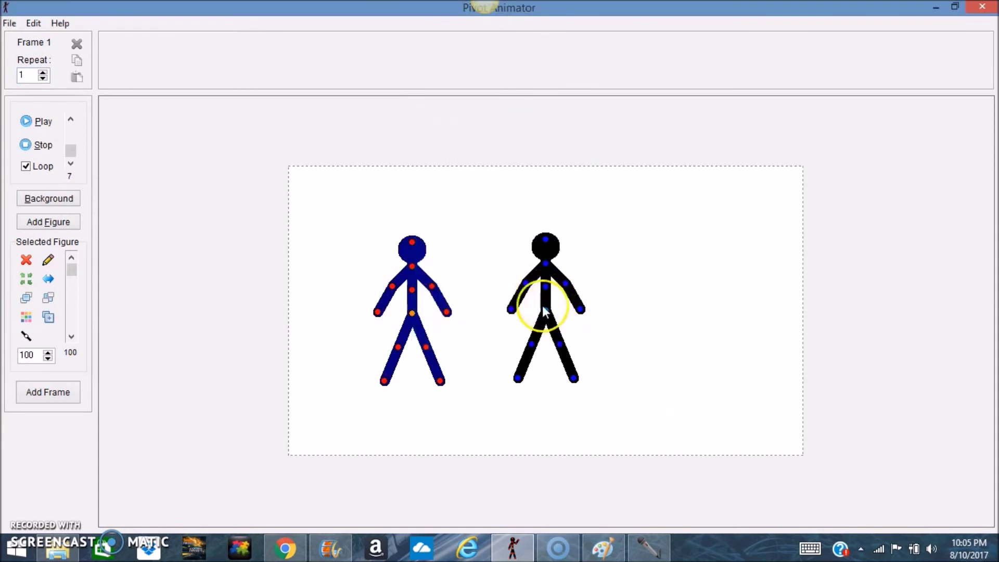
drag(545, 311, 729, 317)
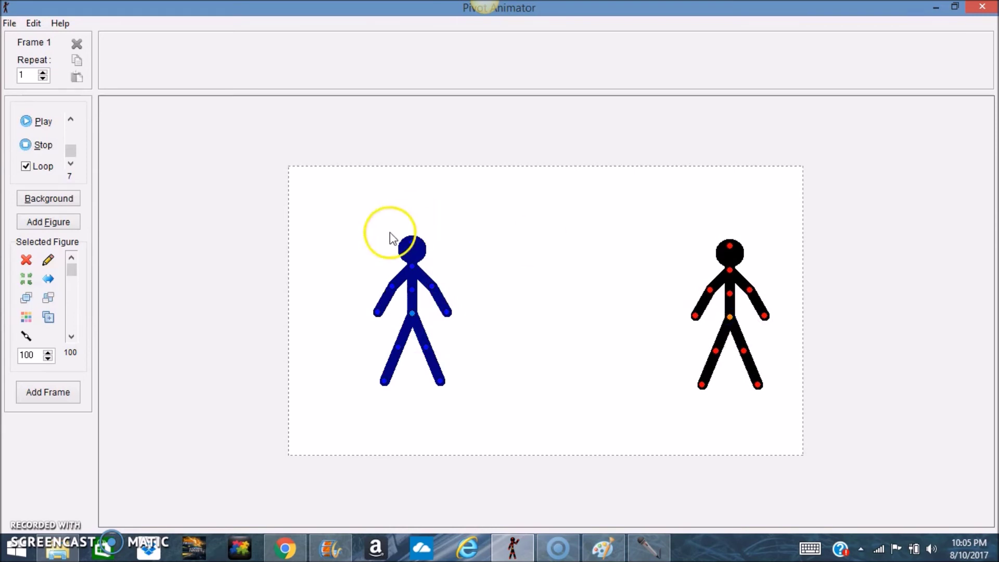
click(9, 23)
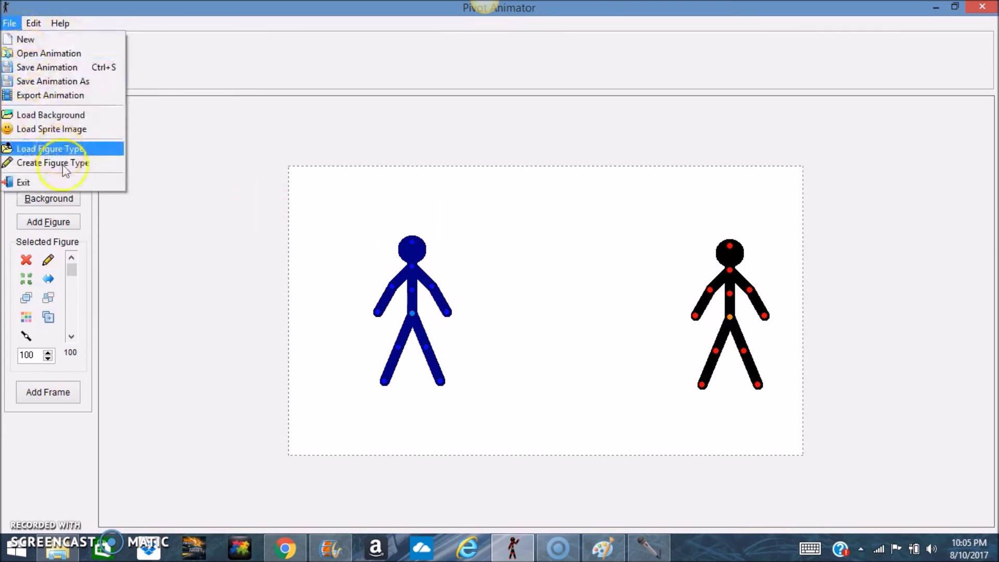
click(146, 175)
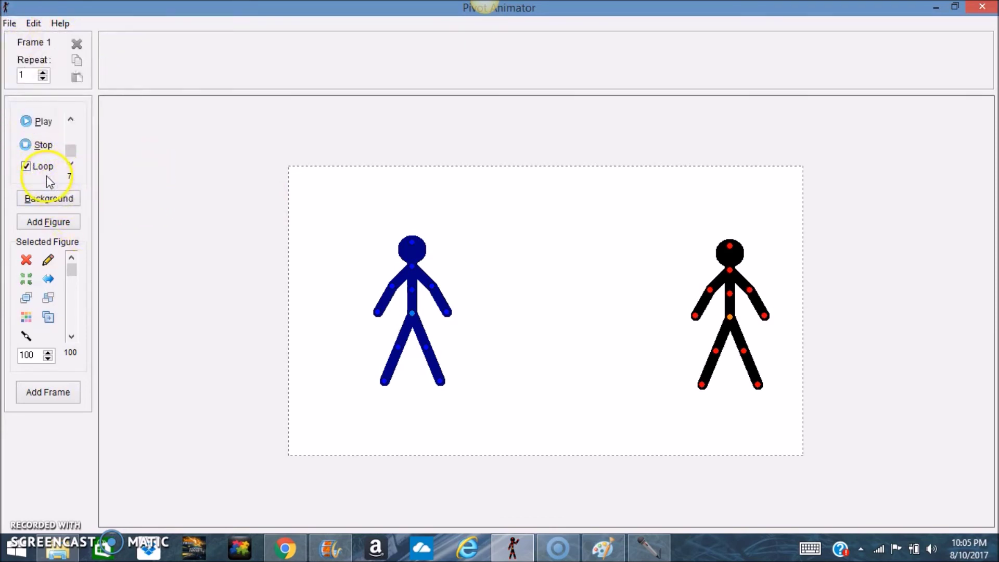
click(69, 203)
Switch to Movie Maker and preview the first clip of the man at 00:02.40
click(328, 548)
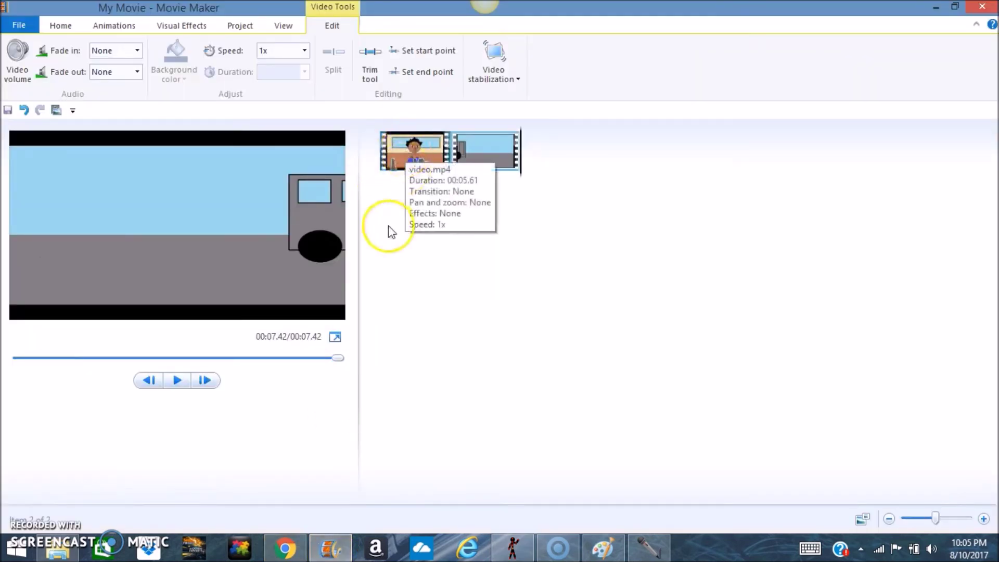
click(411, 169)
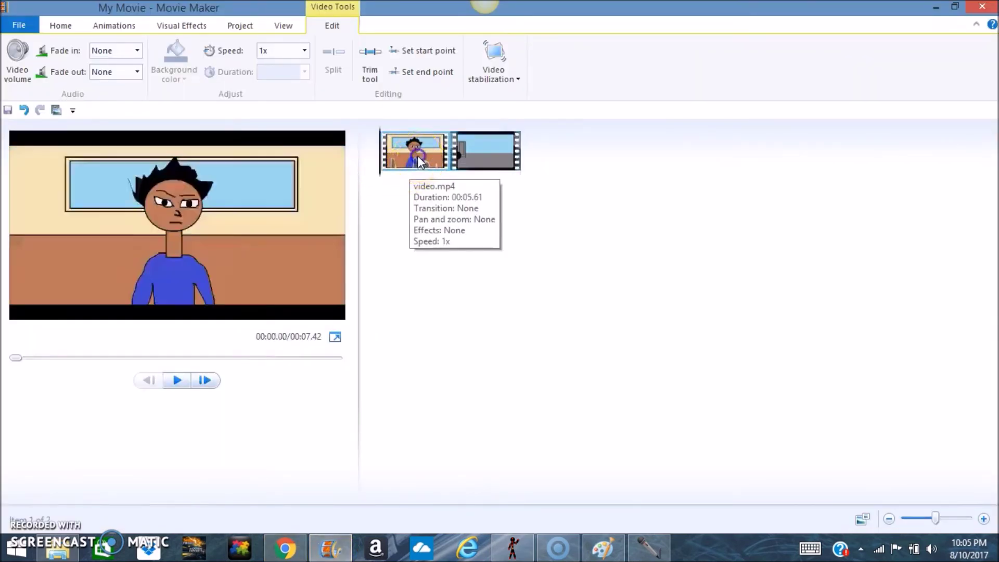
drag(381, 174, 409, 178)
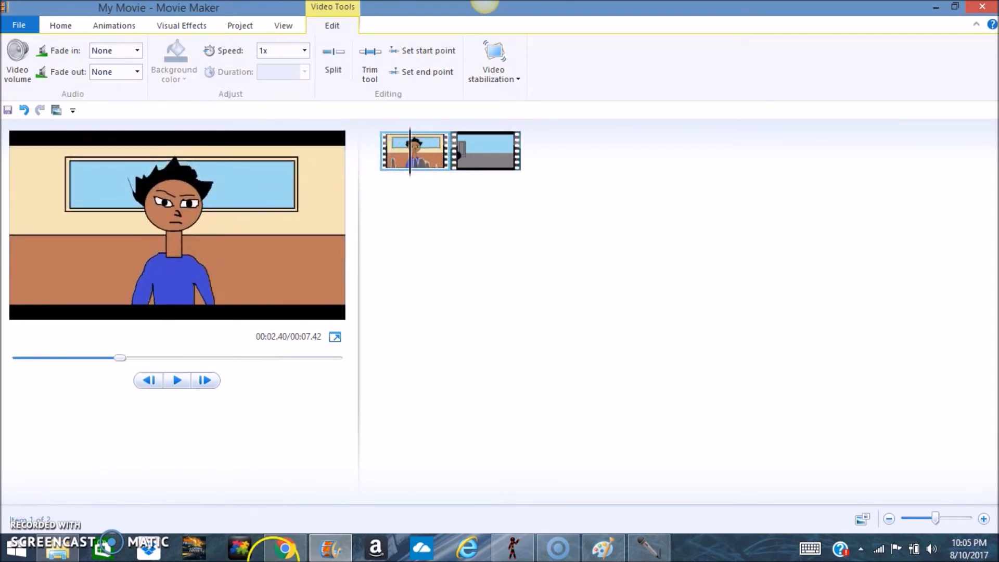
click(284, 546)
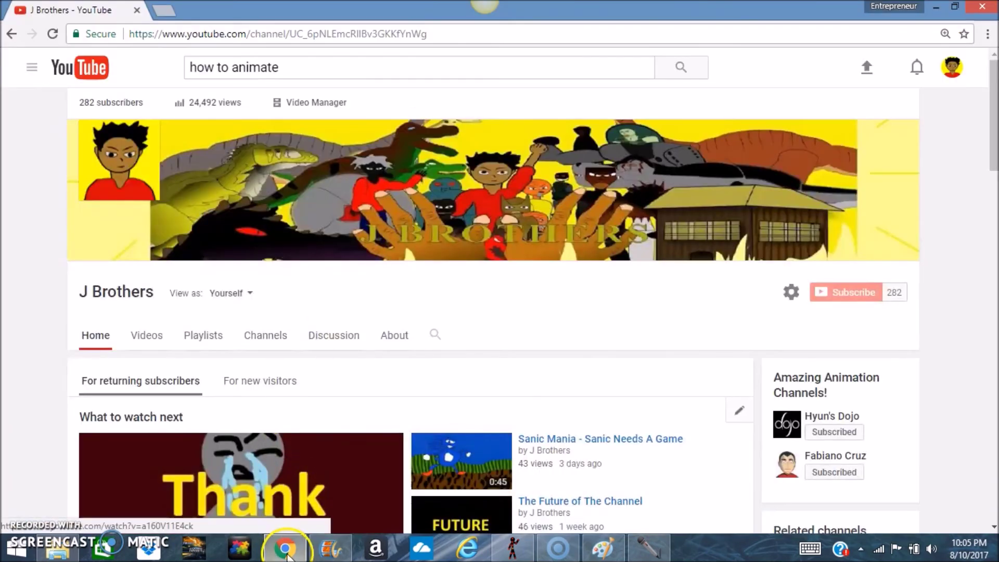
click(284, 547)
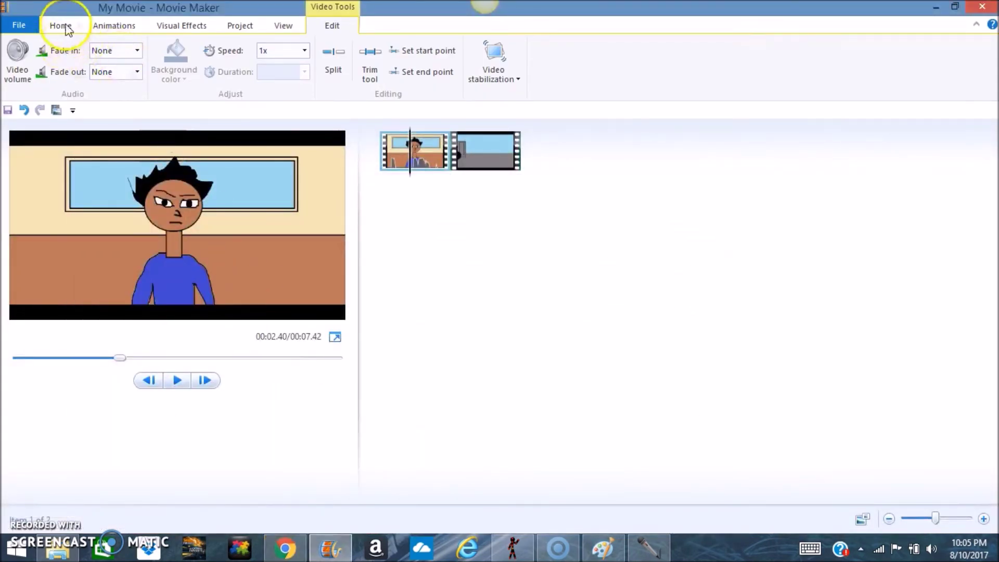
Switch to Pivot Animator and load the background image from the Desktop's training folder, matching the animation dimensions to the image
click(512, 549)
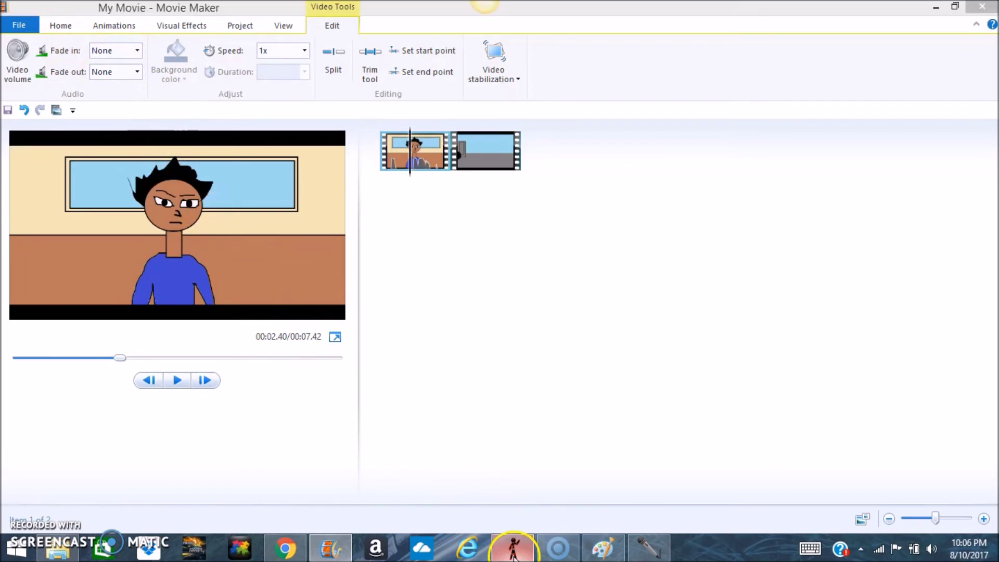
click(9, 23)
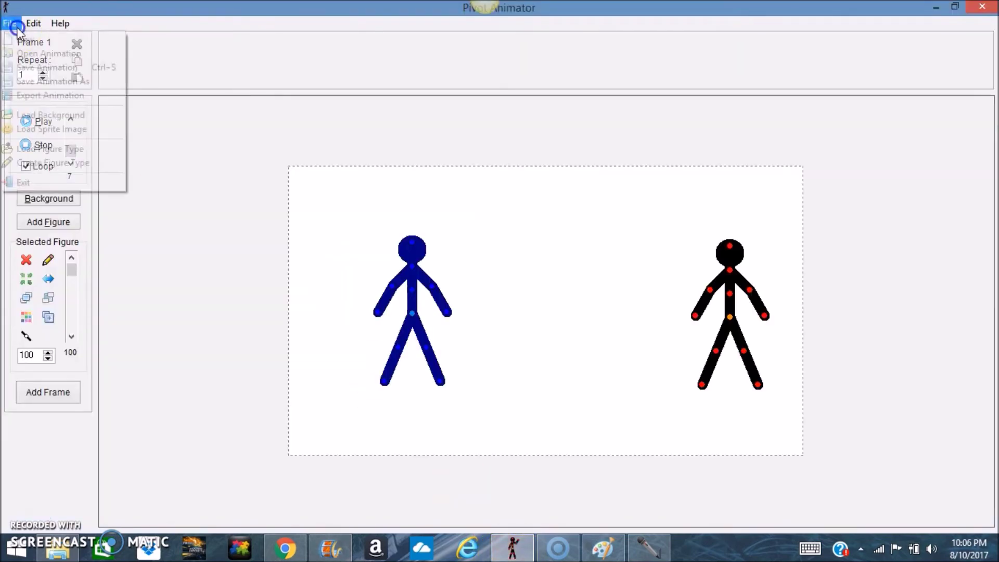
click(67, 120)
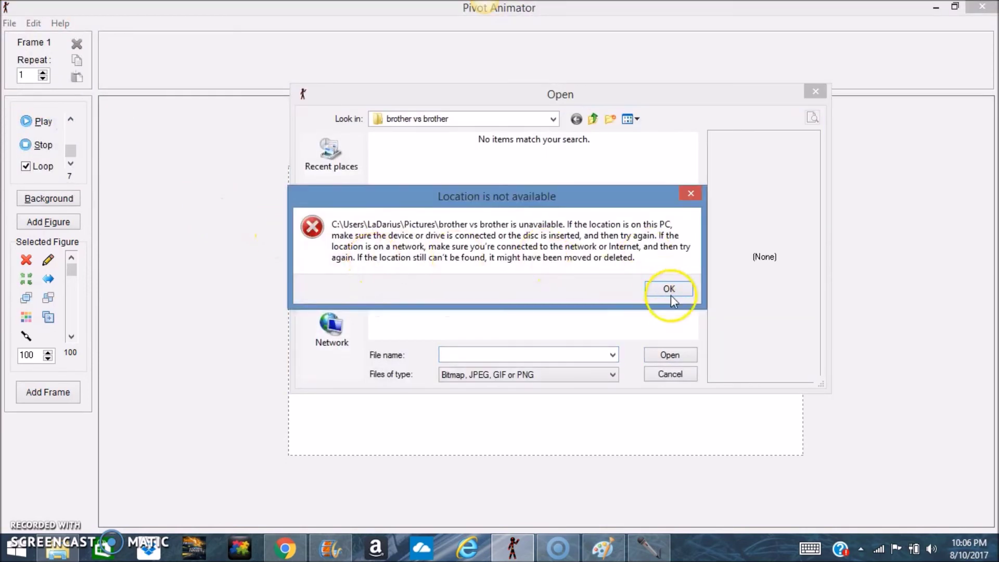
click(687, 191)
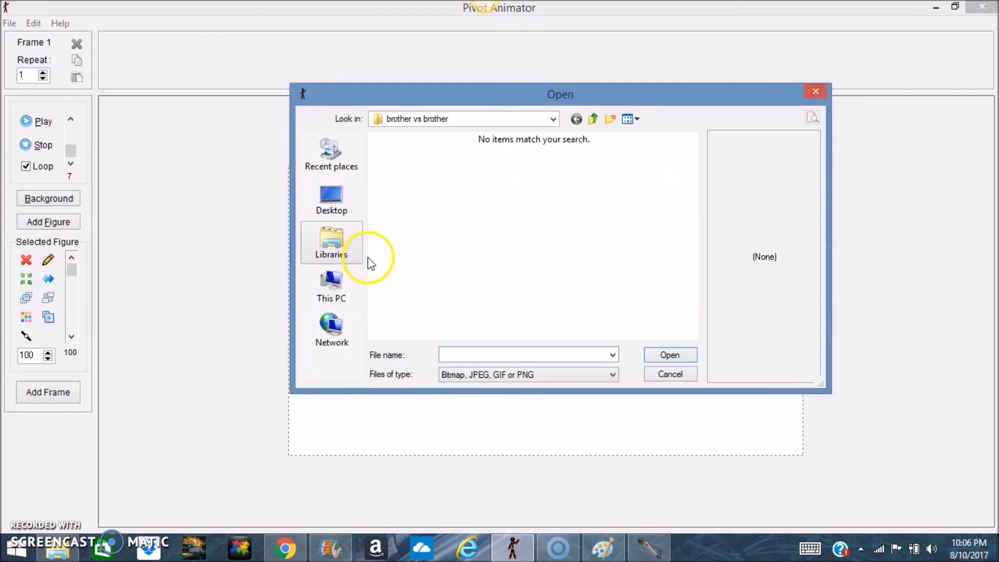
click(339, 200)
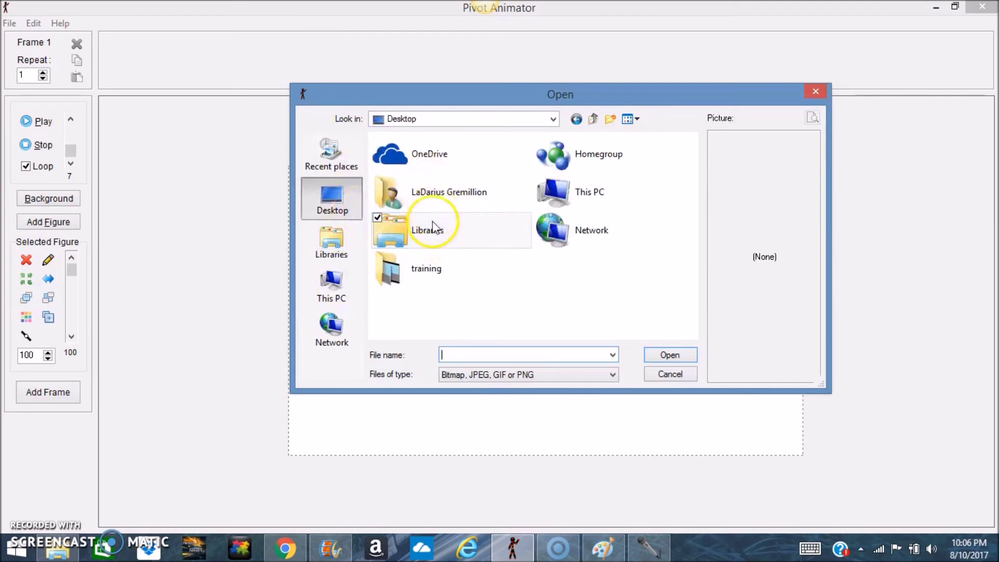
click(427, 274)
double_click(436, 279)
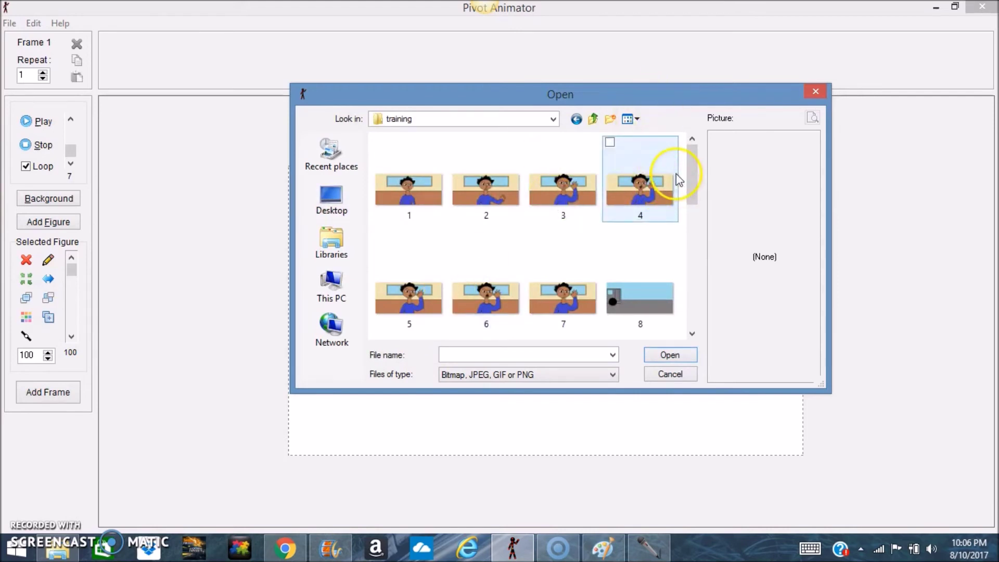
mouse_move(688, 177)
mouse_down()
mouse_move(693, 278)
mouse_move(683, 168)
mouse_up()
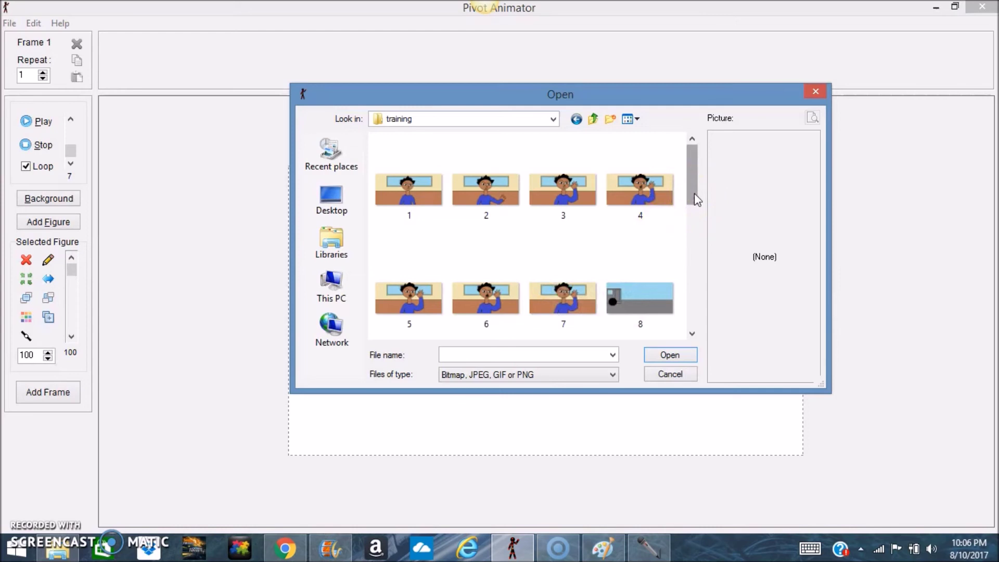
drag(694, 192, 683, 301)
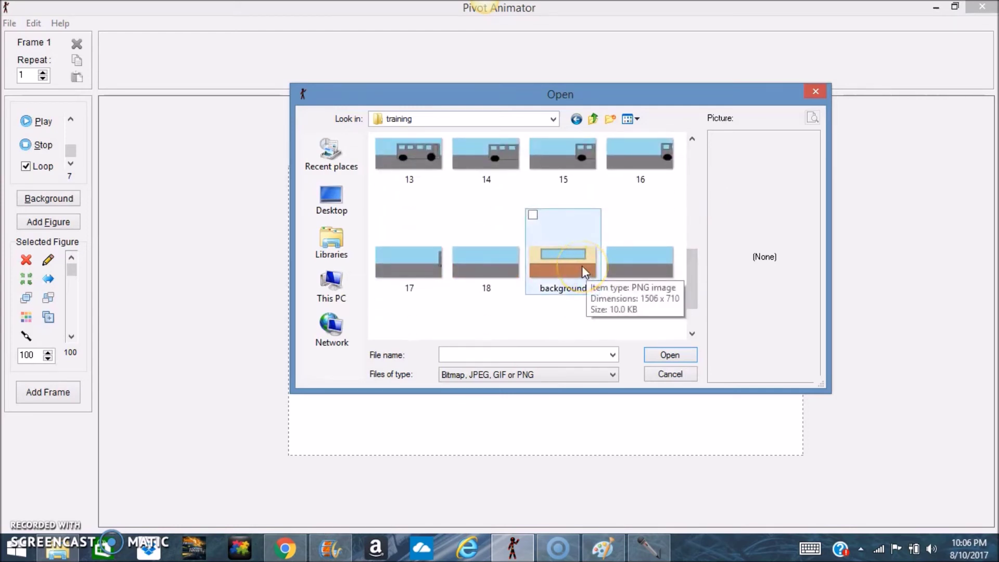
double_click(572, 251)
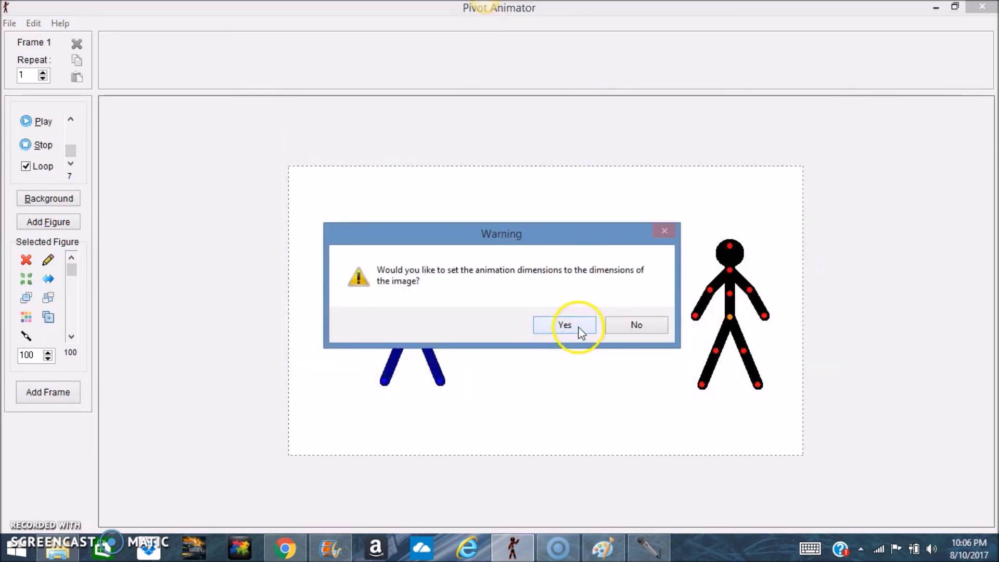
click(578, 333)
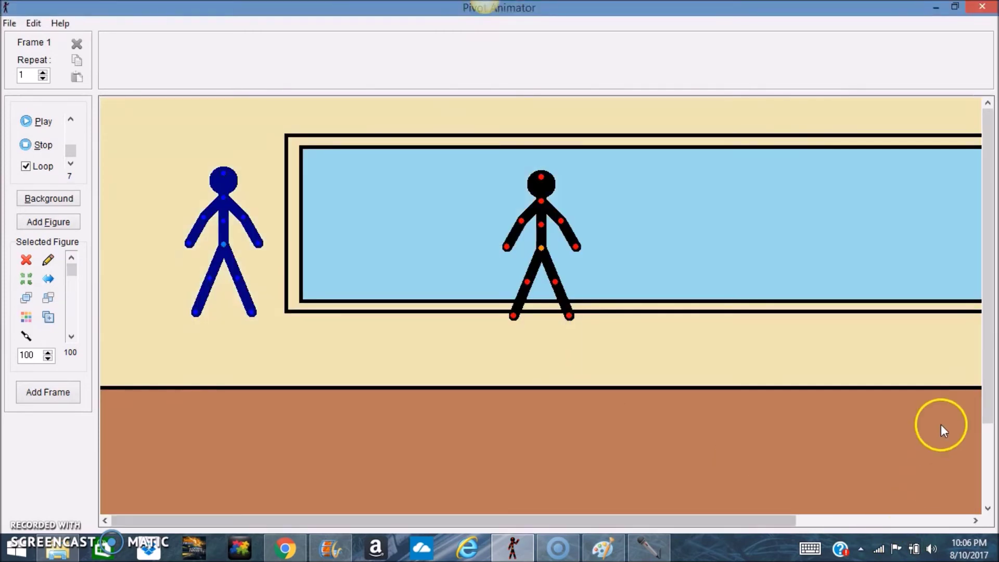
Switch to Paint and open the background picture from the training folder
drag(985, 412, 983, 495)
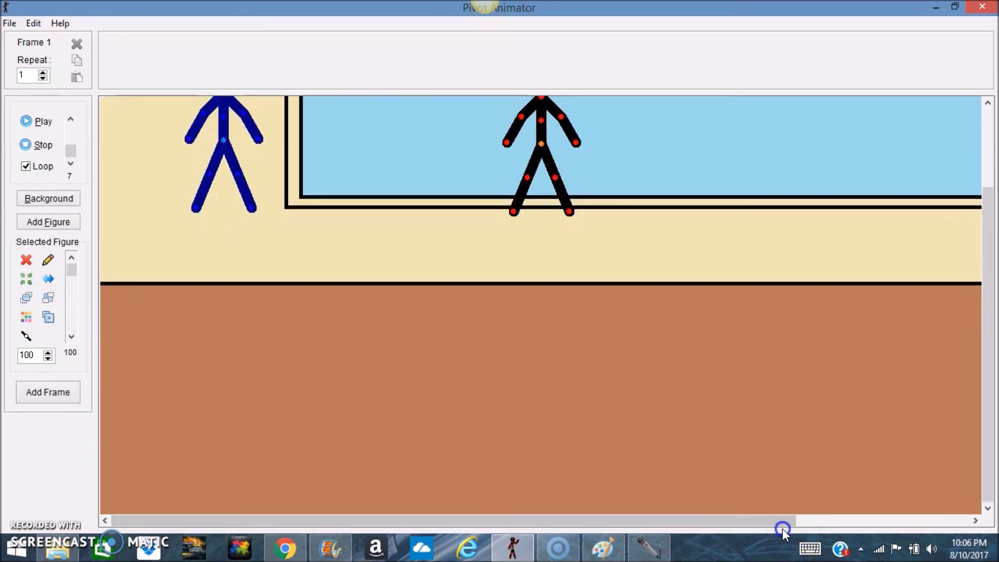
click(605, 550)
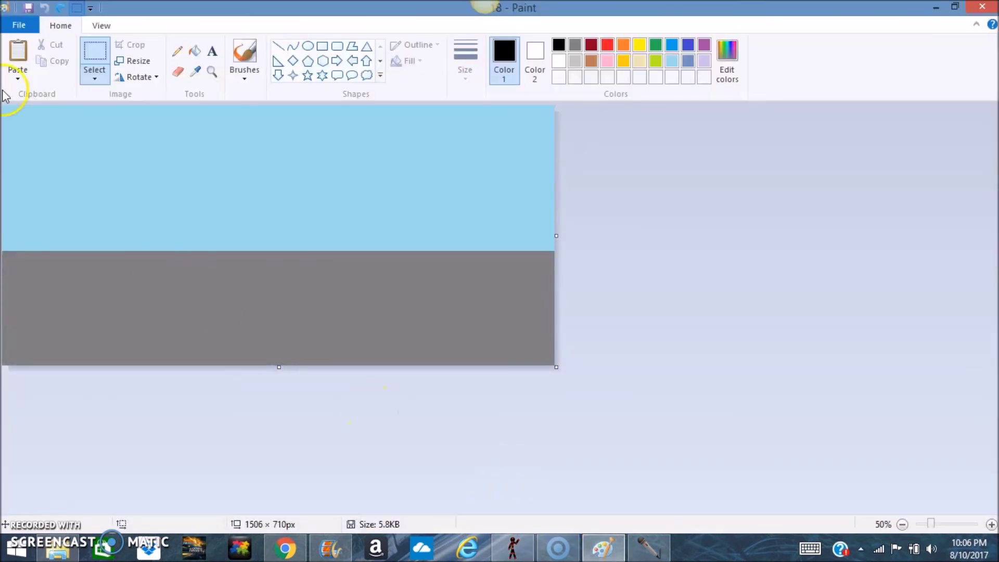
click(18, 24)
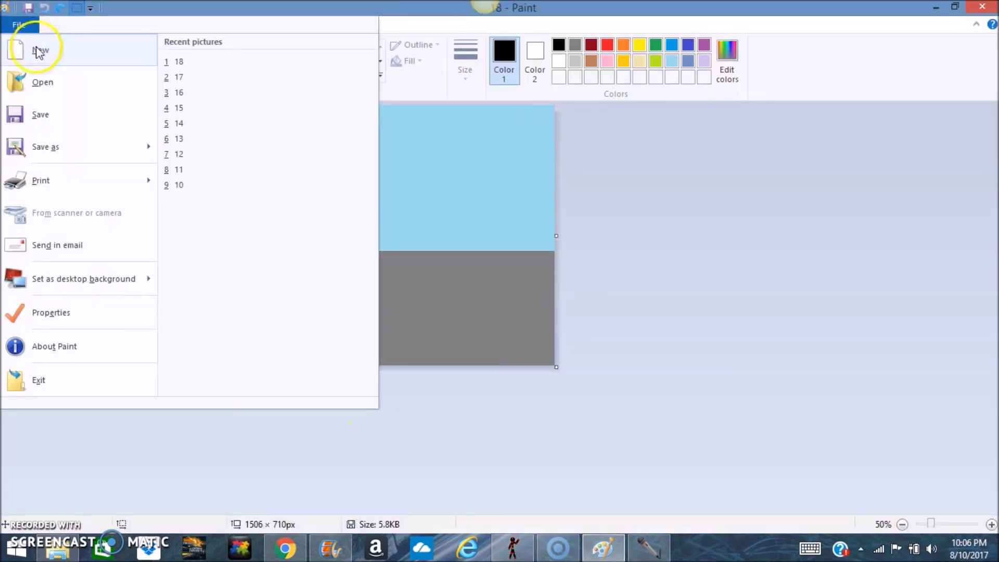
click(41, 85)
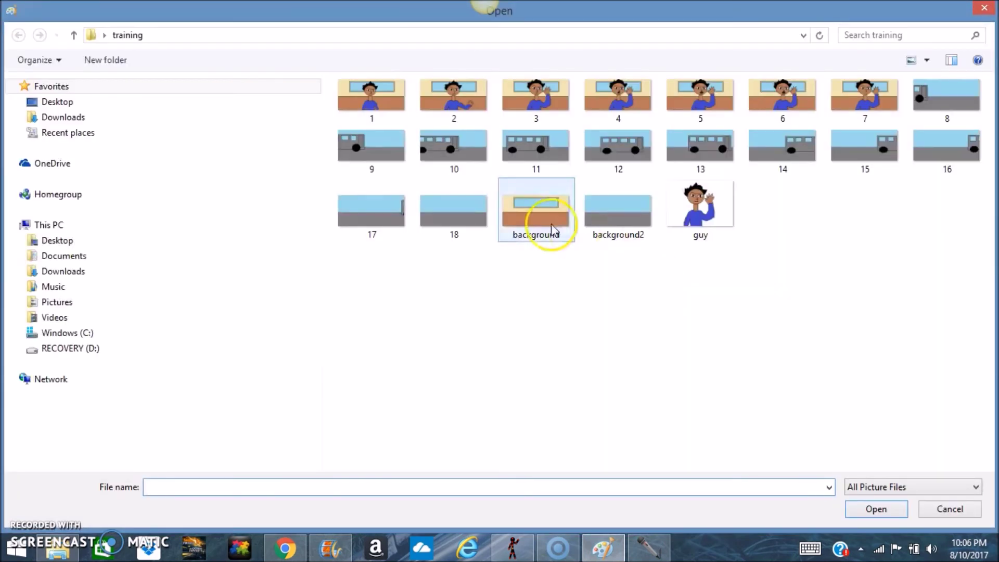
double_click(551, 229)
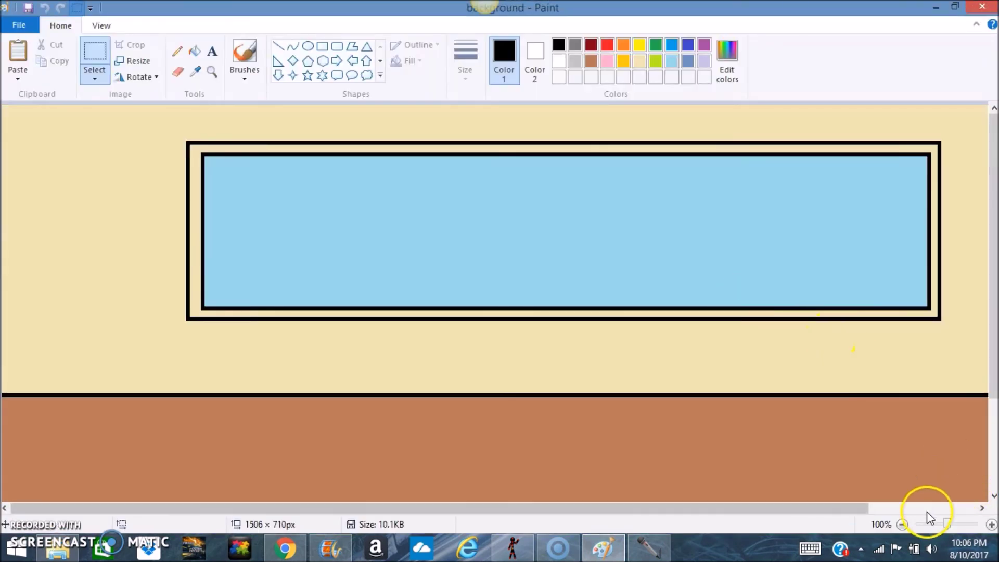
Scale the entire background picture down to about 1086 × 524 px and shrink the canvas to match
click(902, 524)
click(95, 77)
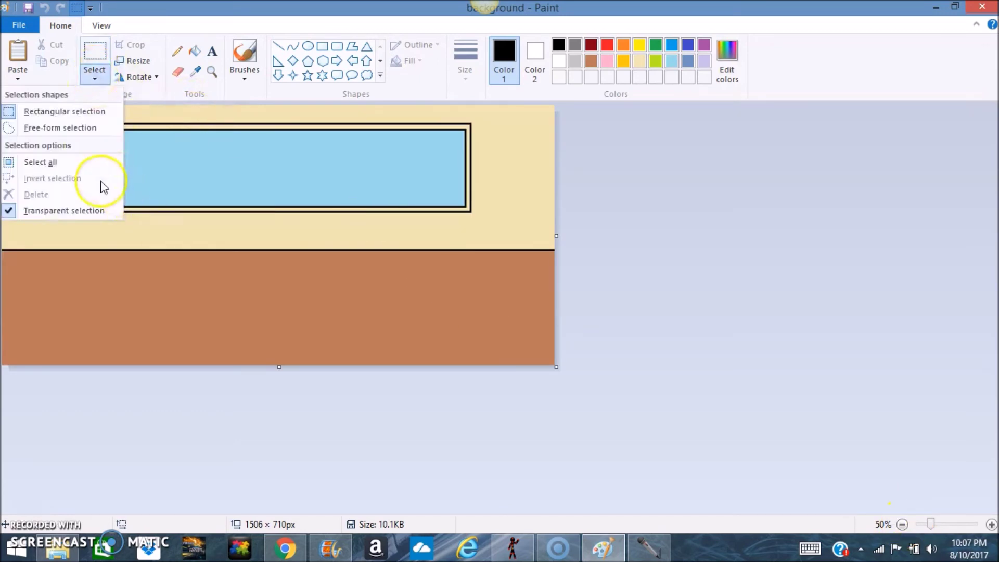
click(83, 161)
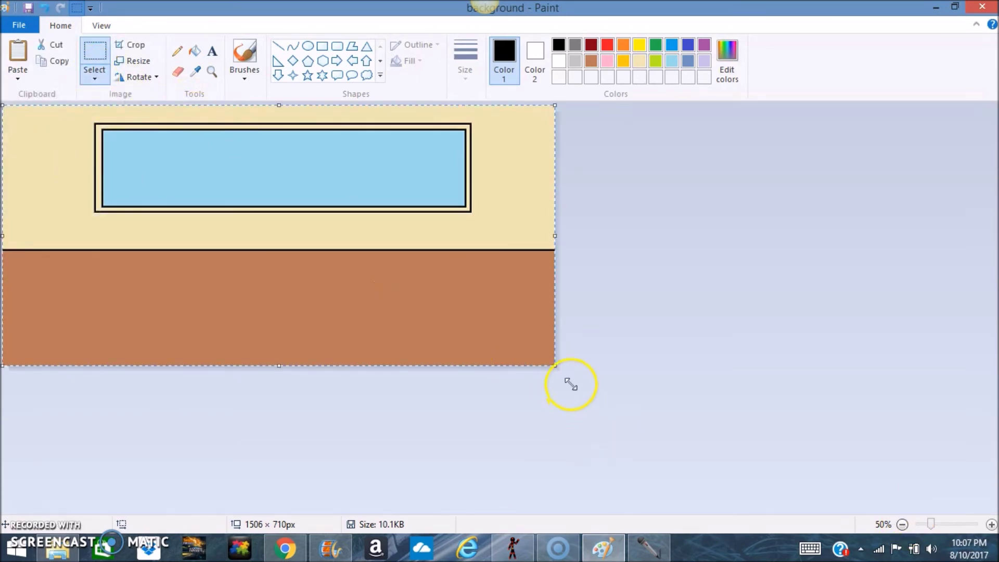
drag(555, 367, 401, 297)
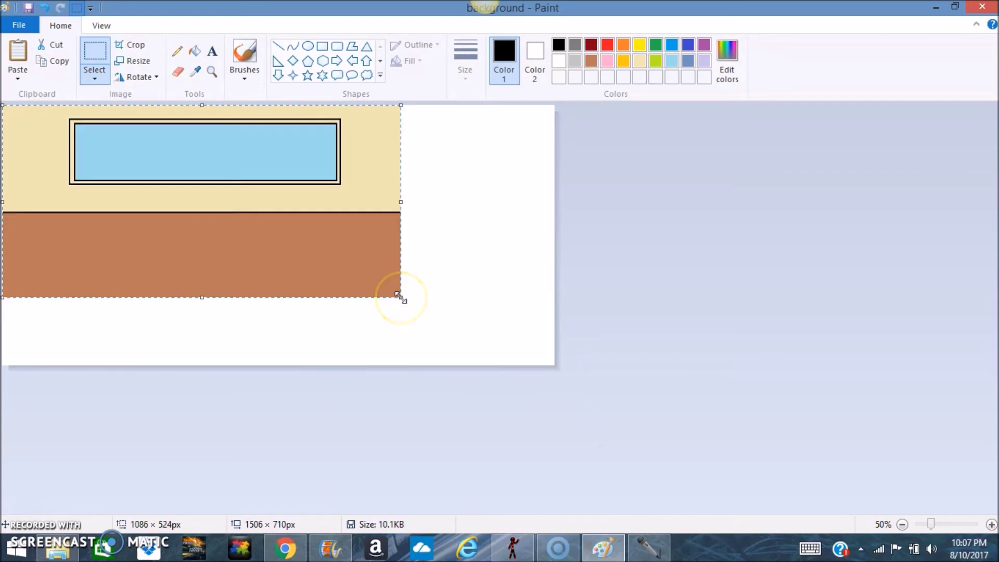
click(607, 387)
drag(569, 381, 401, 297)
Nudge the whole picture slightly up and left, trim the canvas to about 1078 × 506 px, and save the file
click(26, 24)
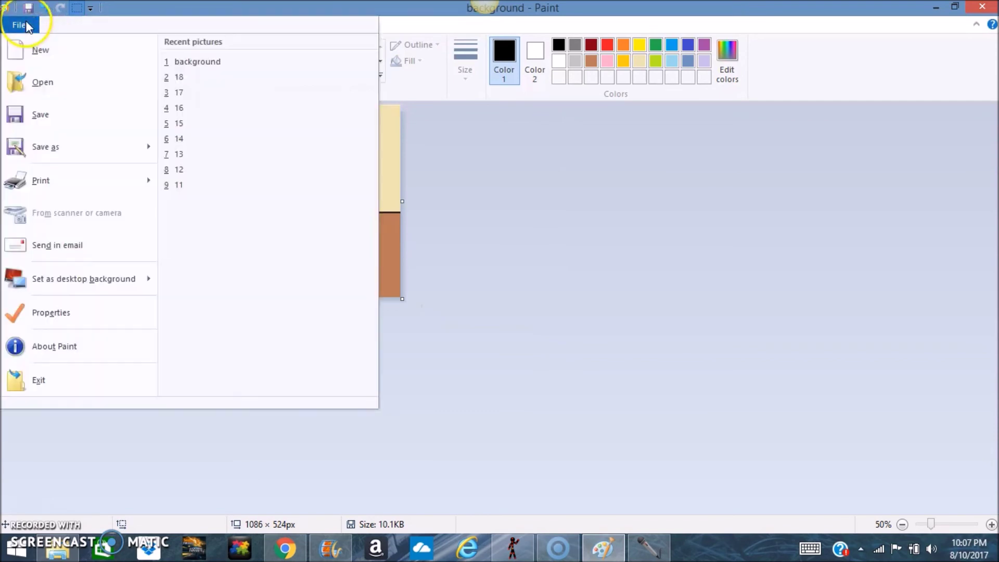
click(519, 304)
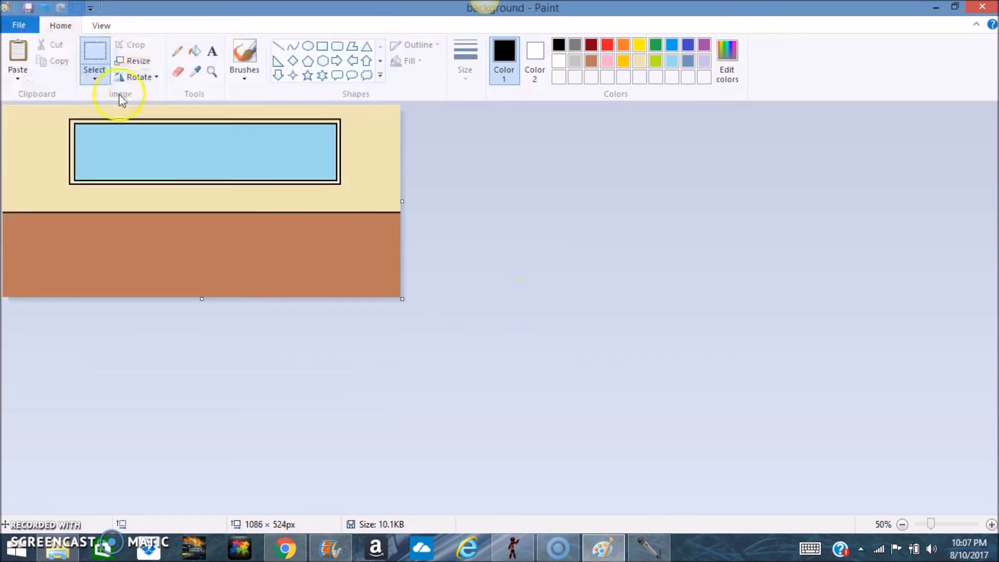
click(94, 78)
click(102, 169)
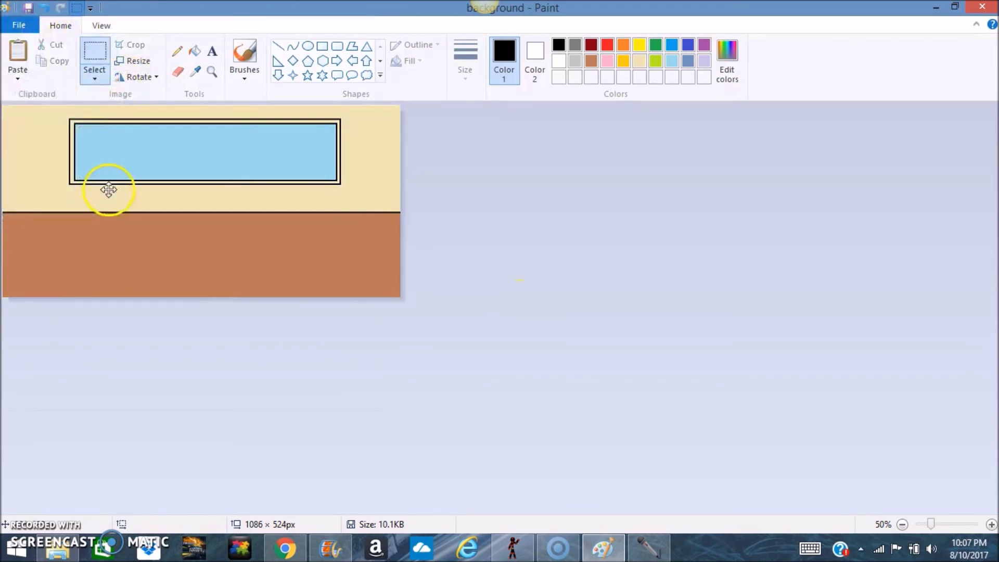
drag(400, 295, 398, 292)
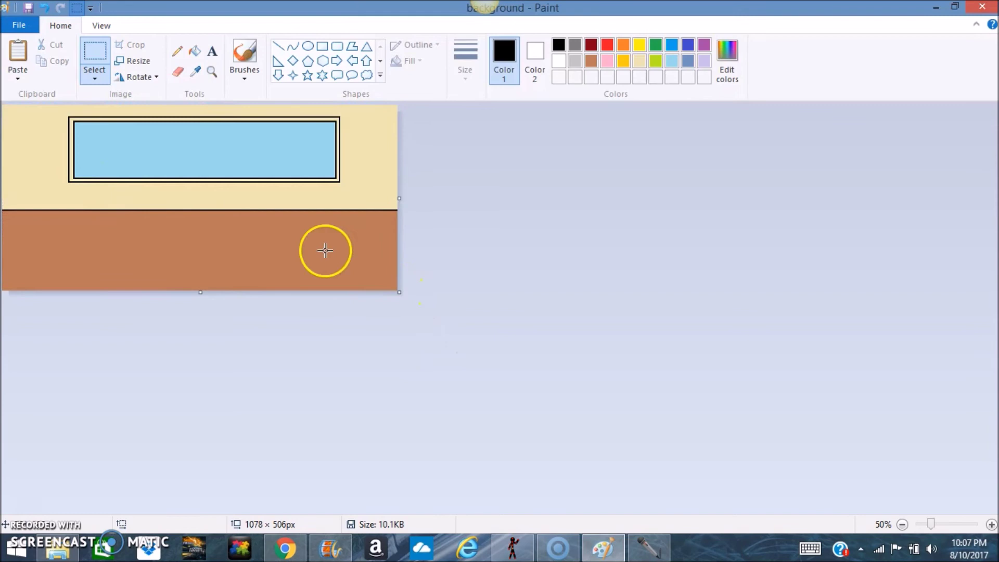
click(19, 26)
click(49, 129)
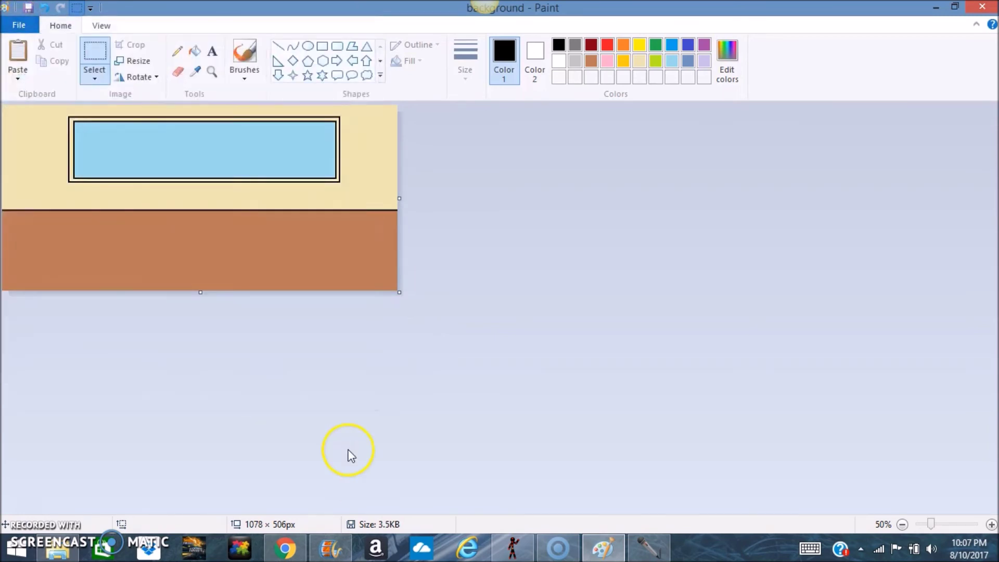
Switch to Pivot Animator and start a new animation, discarding the current one
click(512, 548)
click(11, 24)
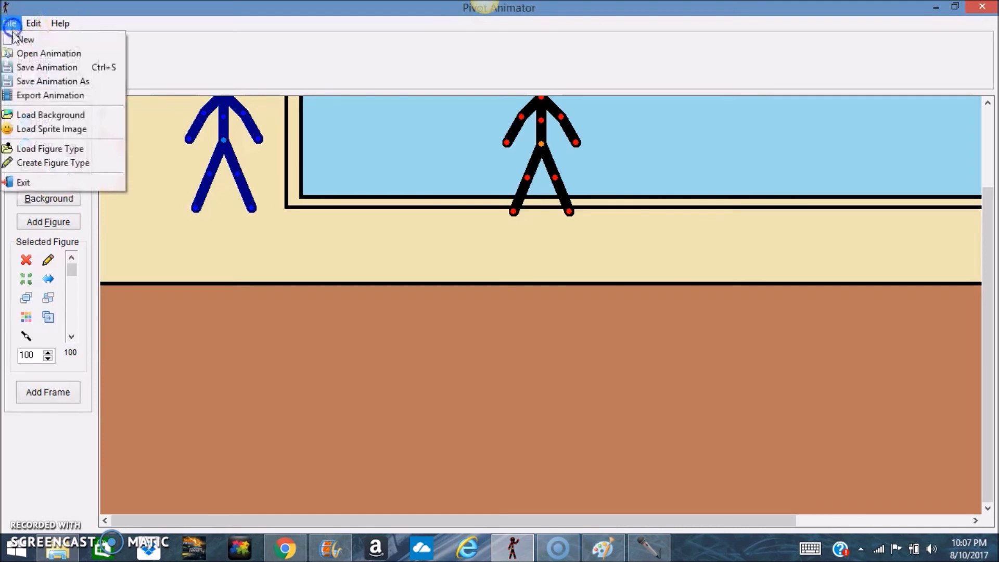
click(29, 39)
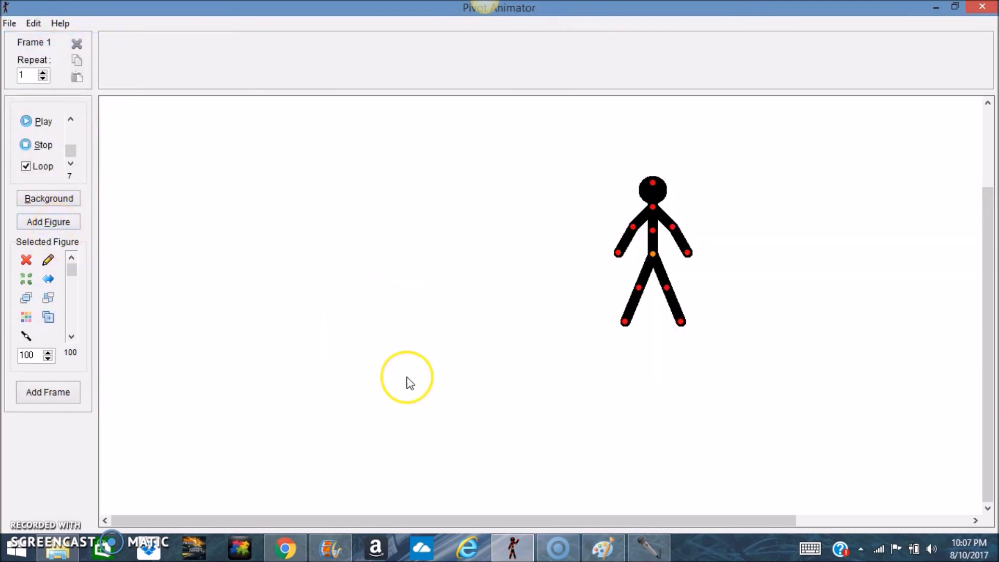
Add a second stick figure, place it left of the original one, and colour it dark blue
drag(653, 255, 460, 251)
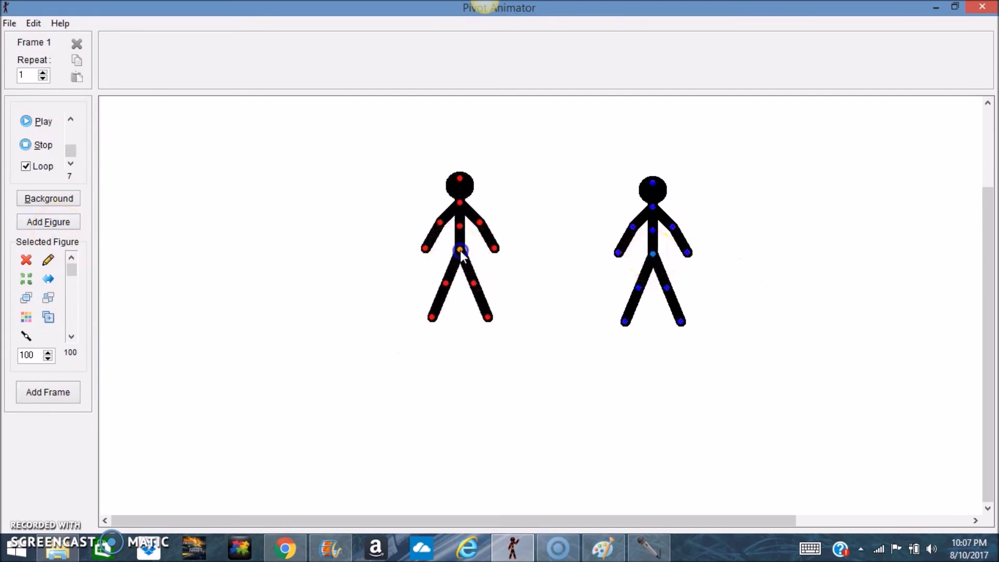
click(31, 323)
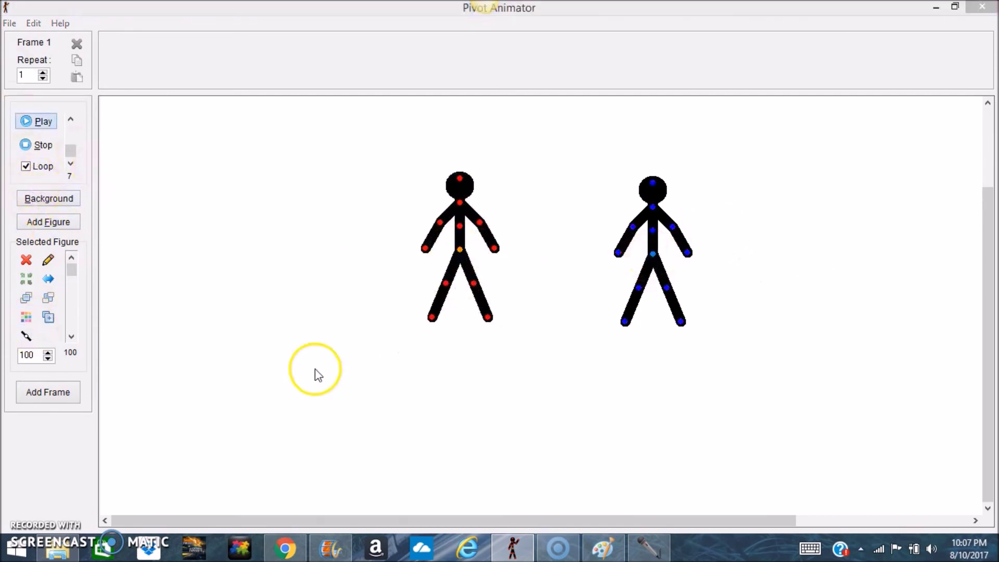
click(452, 335)
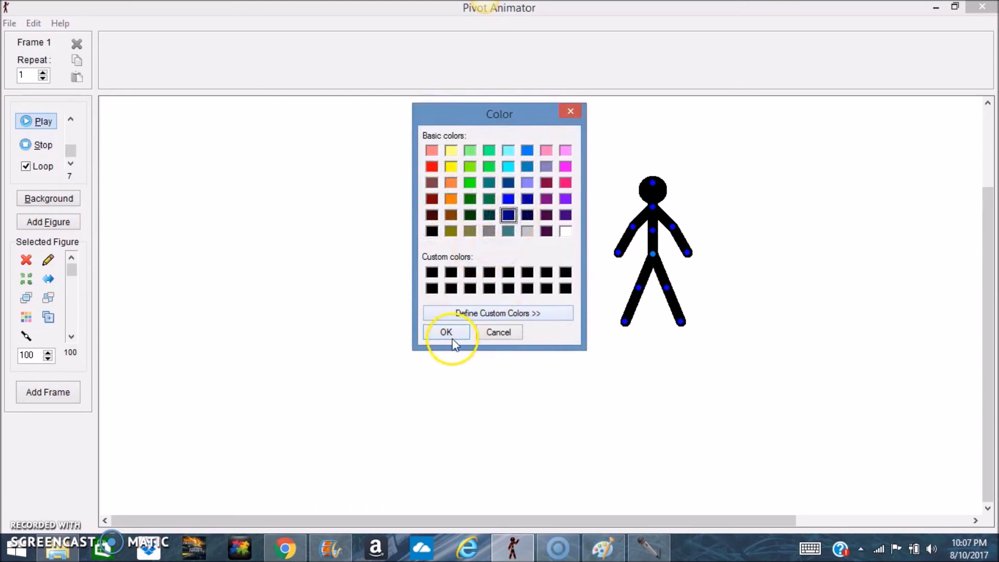
Load the resized background picture from the training folder and match the animation dimensions to the image
click(9, 23)
click(90, 114)
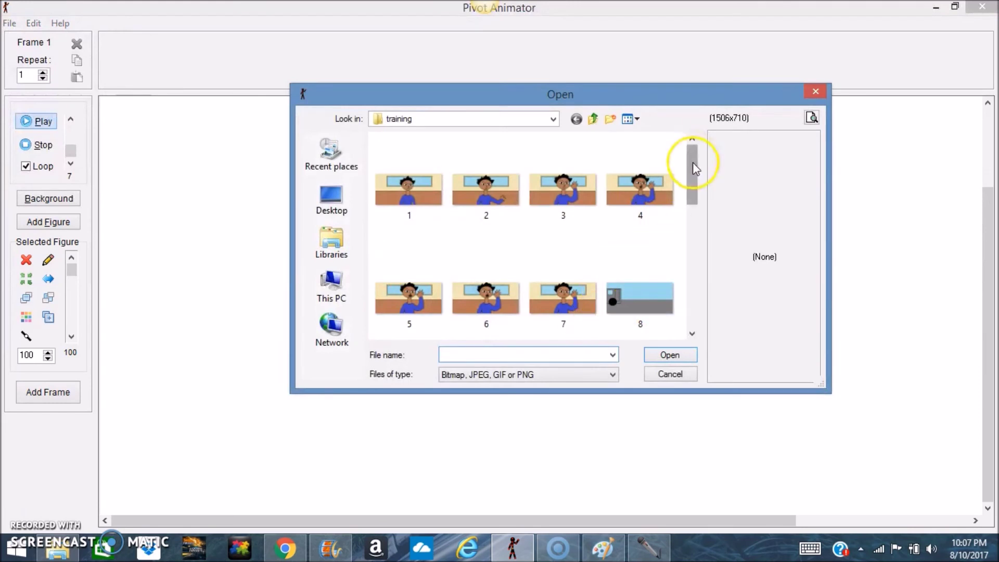
drag(690, 161, 694, 331)
double_click(577, 216)
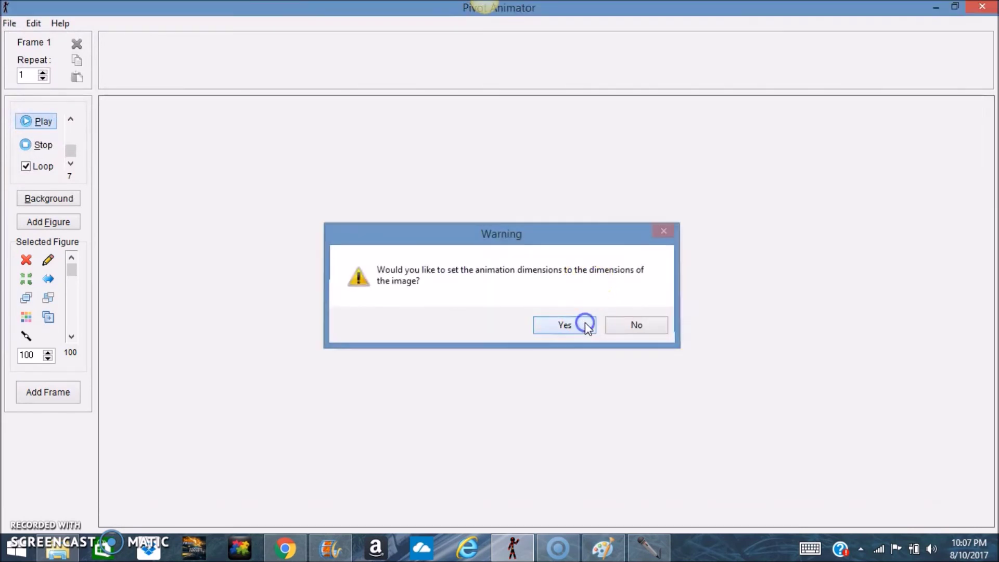
click(585, 322)
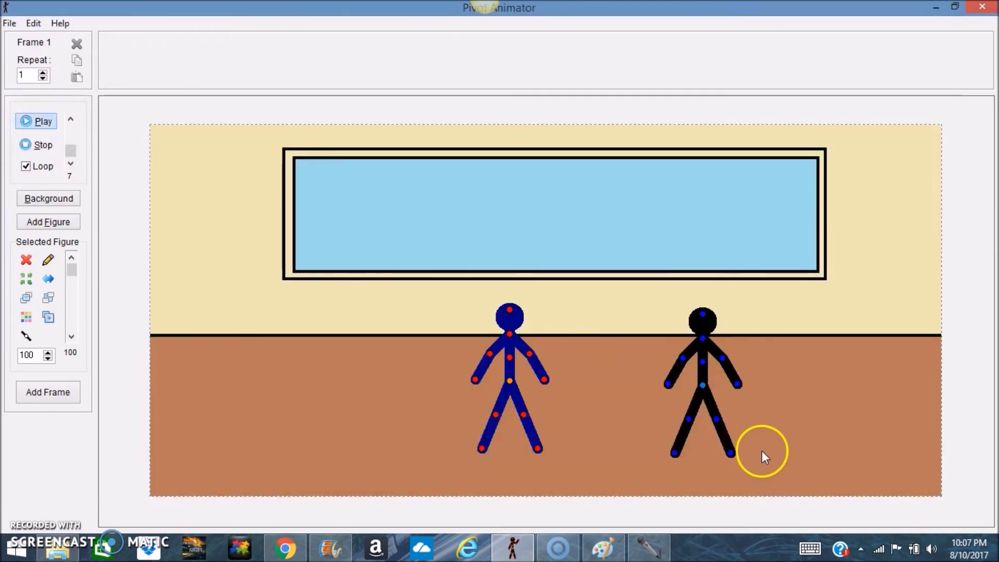
Place the blue figure below the window's left end and the black one below its right end, and scale both figures to 200
drag(512, 382, 289, 341)
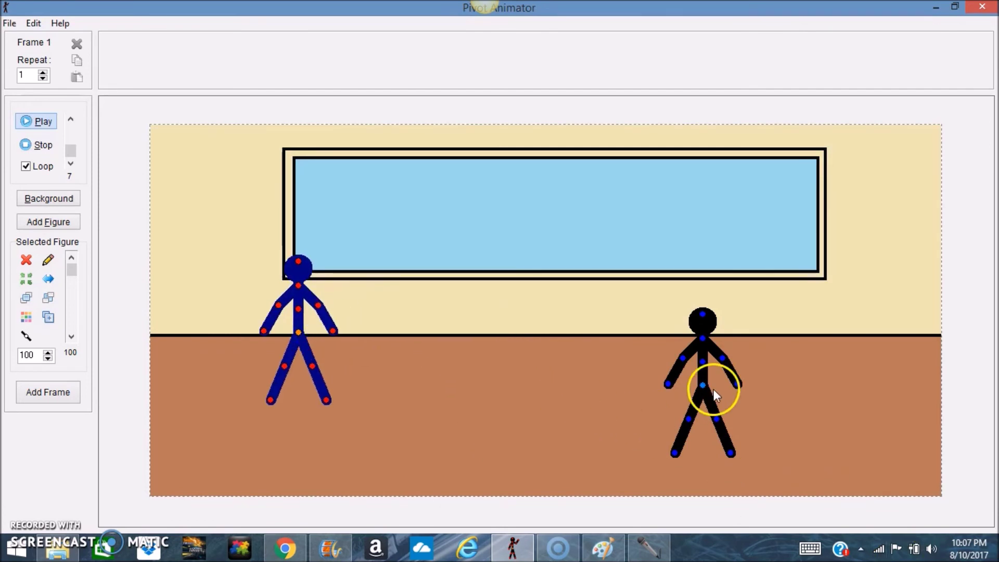
drag(706, 386, 812, 333)
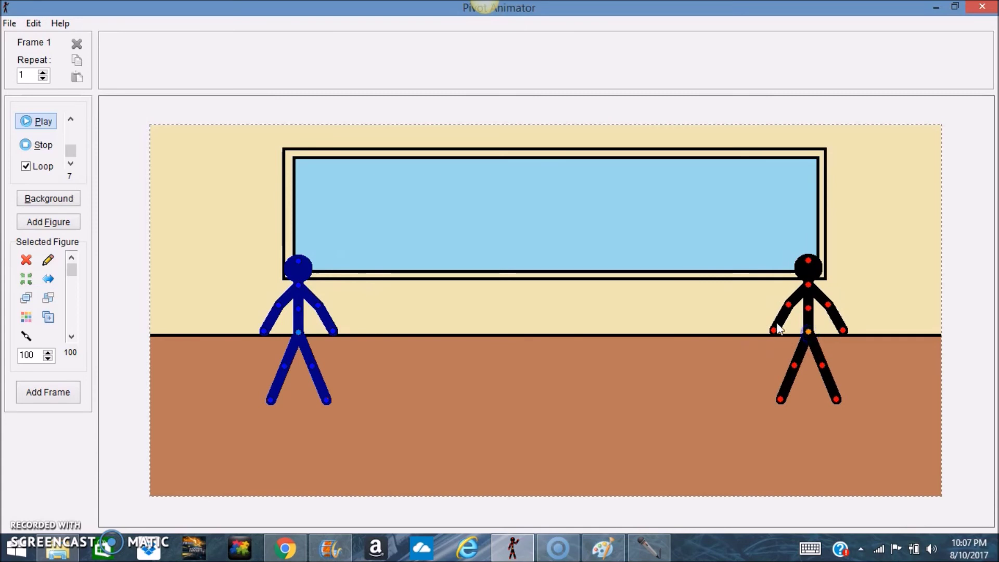
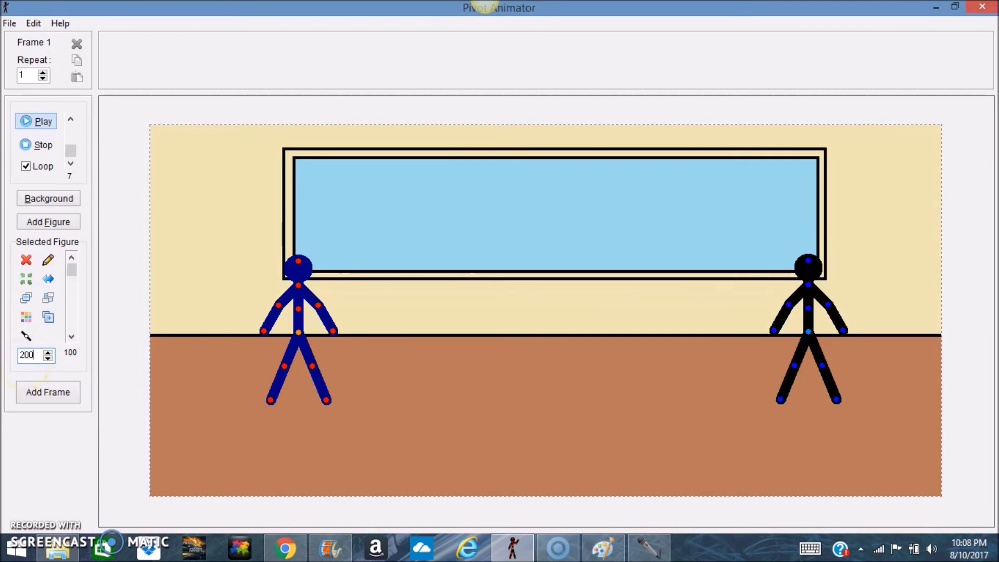
key(Return)
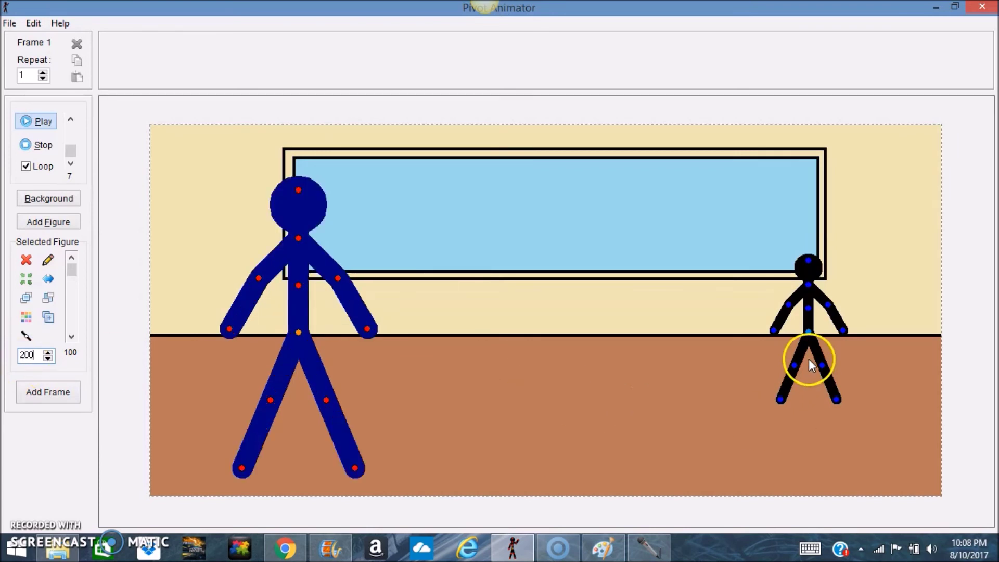
click(809, 333)
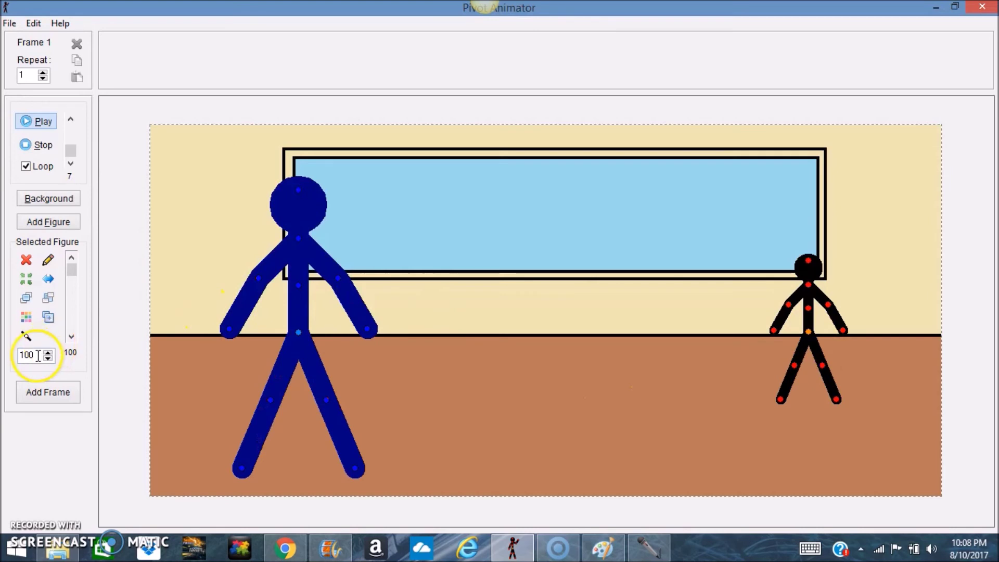
key(BackSpace)
key(BackSpace)
text(20)
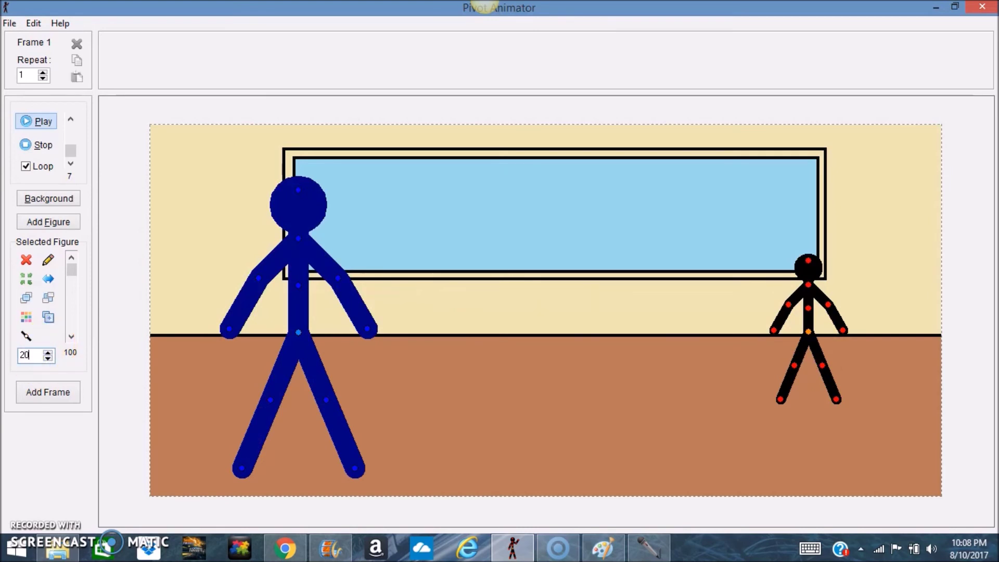
text(0)
key(Return)
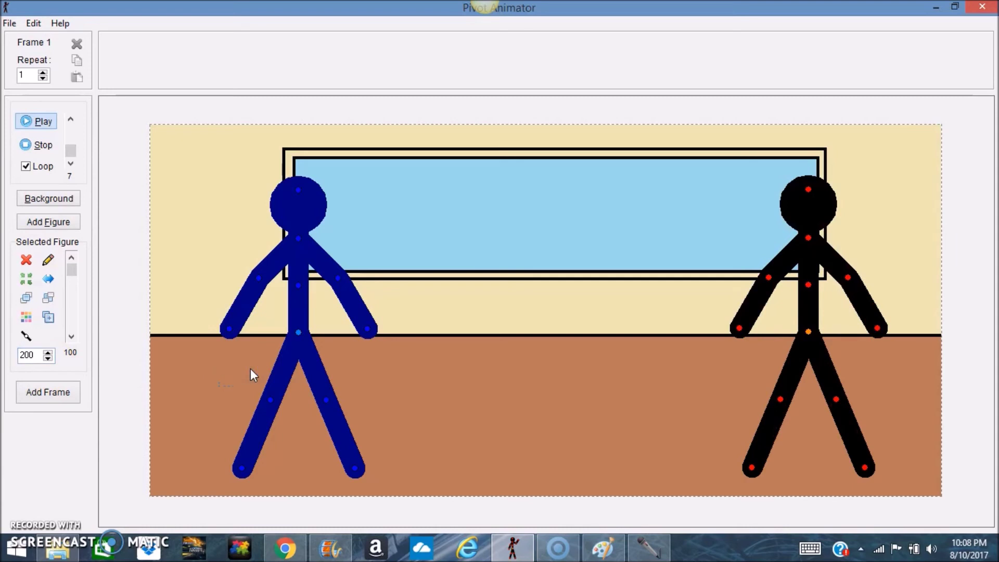
Record frame 1, then bend one blue forearm in to the hip, raise the other nearly horizontal, and record frame 2
click(58, 395)
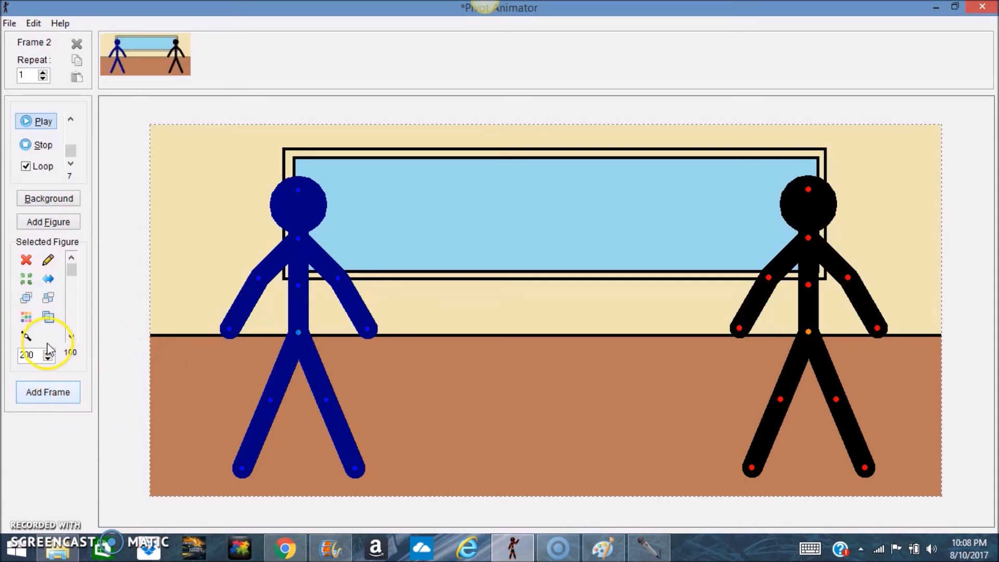
drag(232, 338, 279, 346)
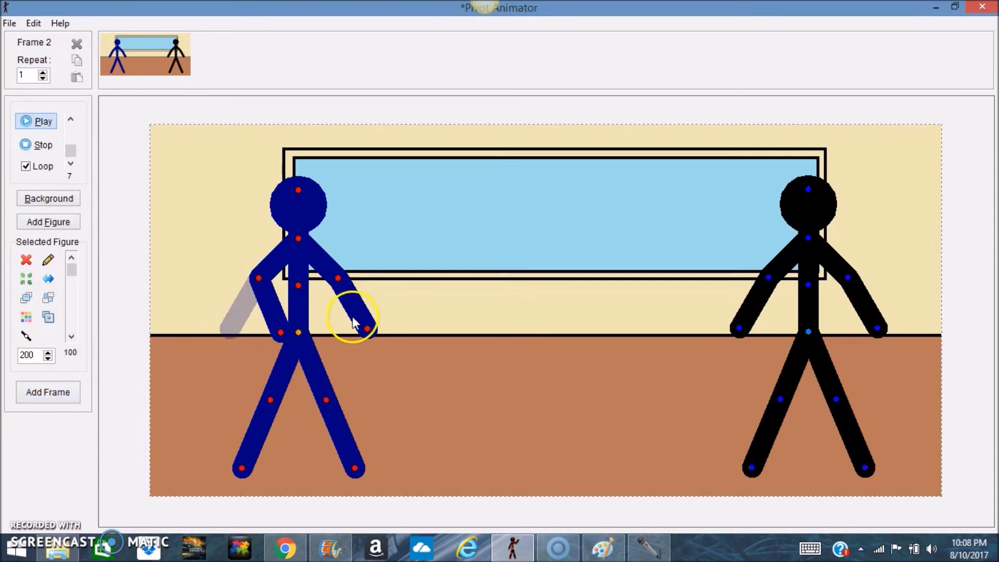
drag(368, 329, 397, 275)
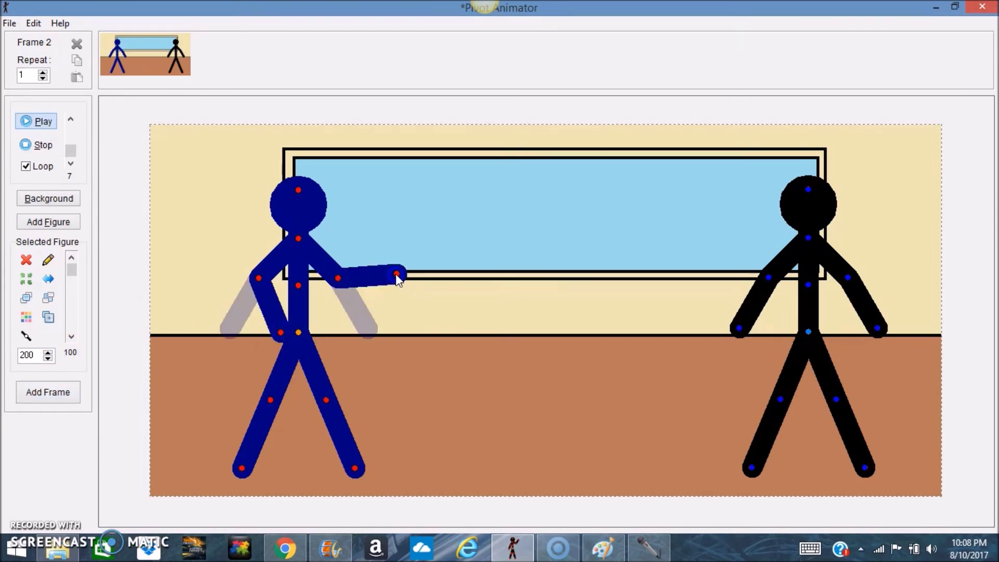
click(73, 393)
Move the black figure slightly down and toward the blue figure, and record frame 3
drag(812, 336, 781, 350)
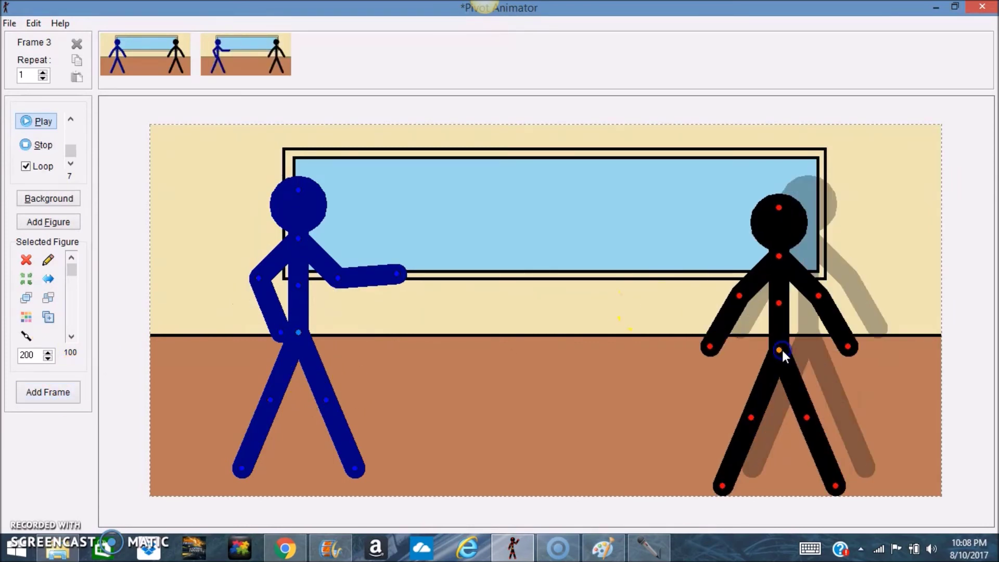
click(59, 393)
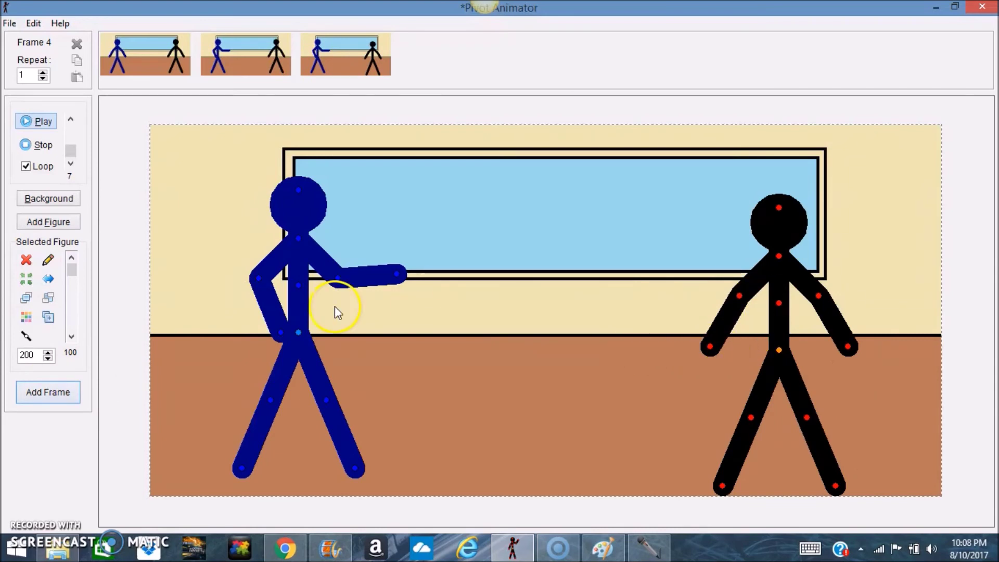
Wave the blue figure's outstretched forearm up and down over frames 4 to 6, and raise the black figure's facing forearm for frame 7
drag(399, 276, 383, 242)
click(46, 392)
click(376, 227)
click(56, 391)
click(52, 392)
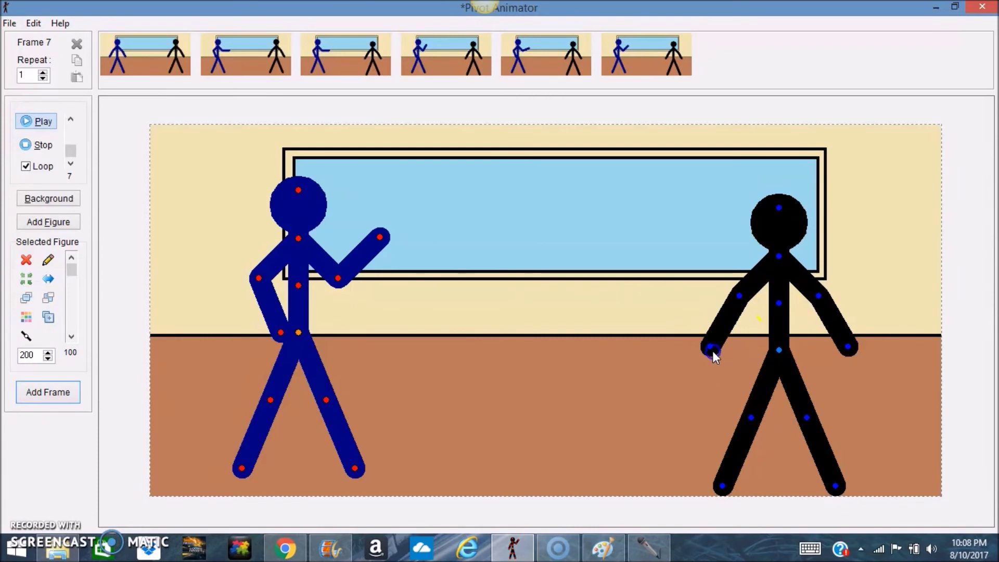
drag(709, 343, 685, 250)
click(62, 394)
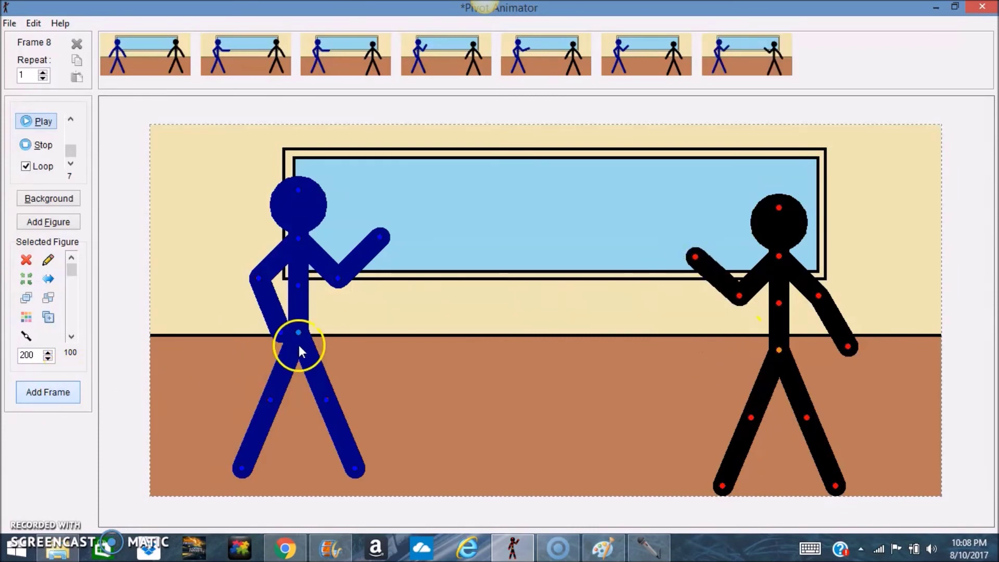
Lean the black figure's torso back with its raised forearm for frame 8, and swing the torso upright again for frame 9
drag(736, 290, 788, 301)
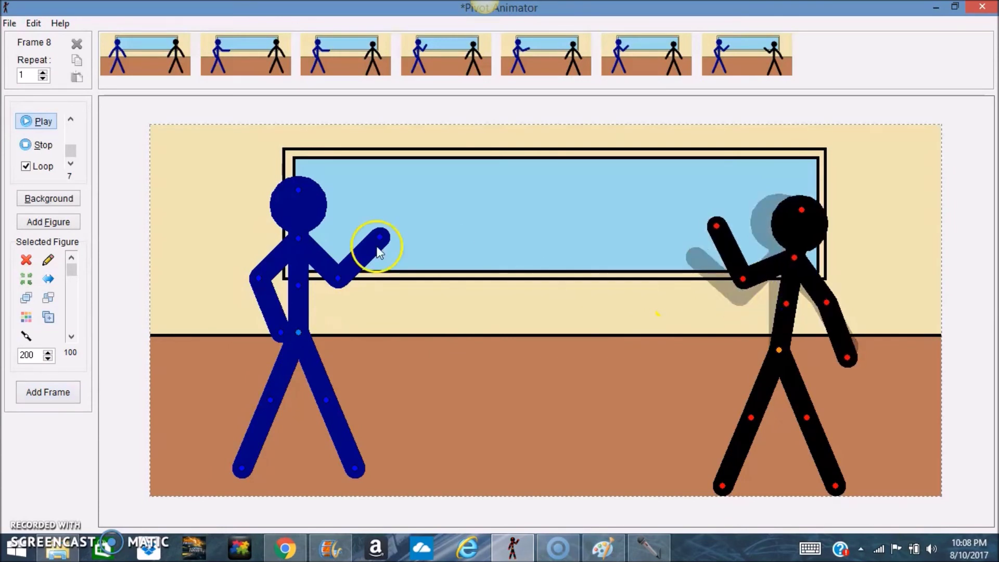
click(49, 395)
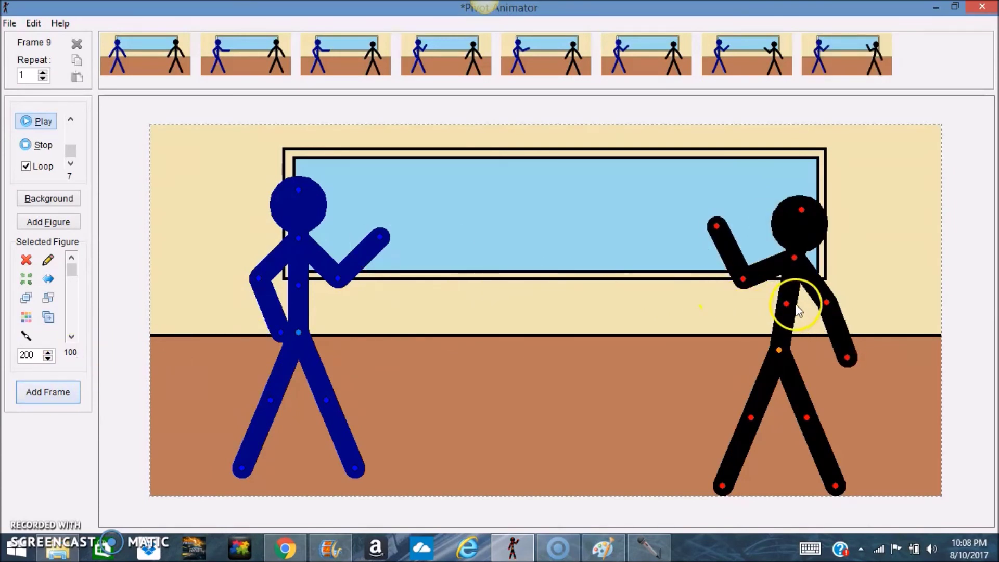
drag(785, 303, 776, 303)
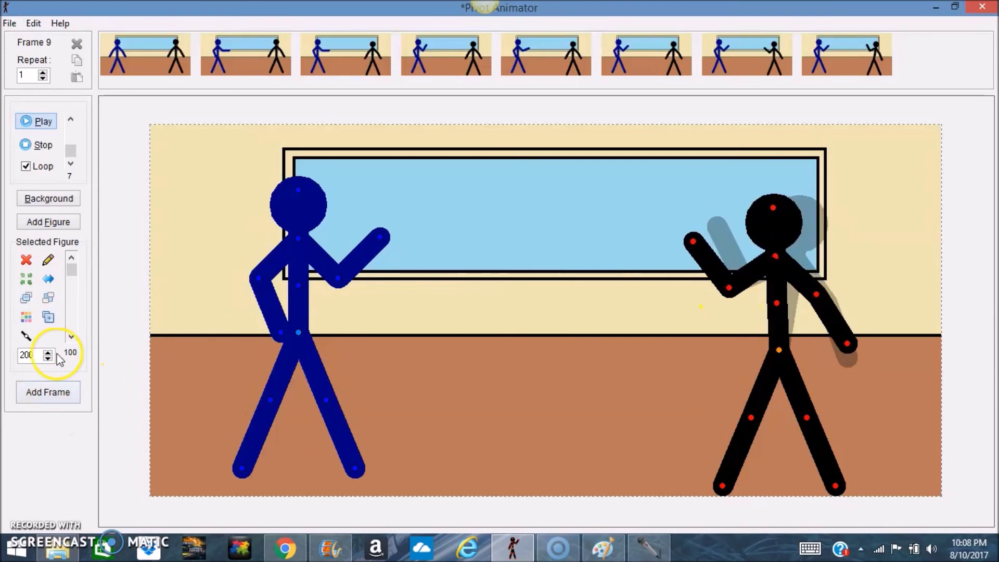
click(48, 391)
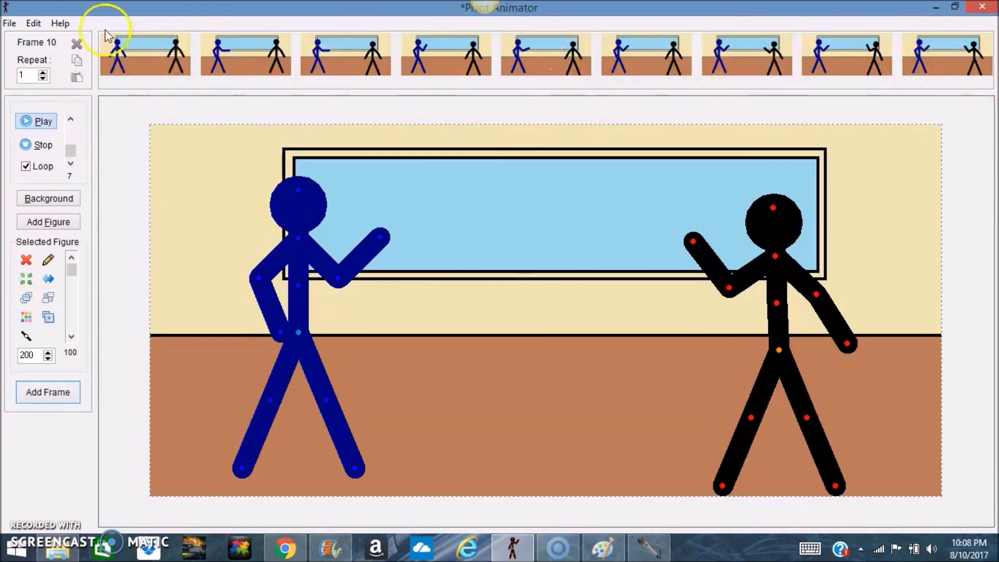
Export the animation as separate images f10 to f18 into the training folder on the desktop
click(9, 23)
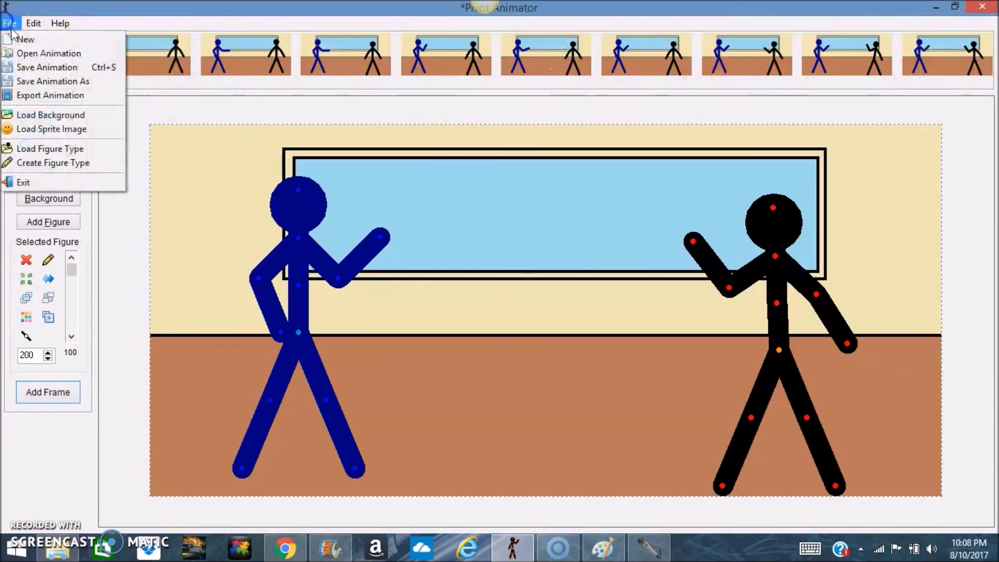
click(77, 99)
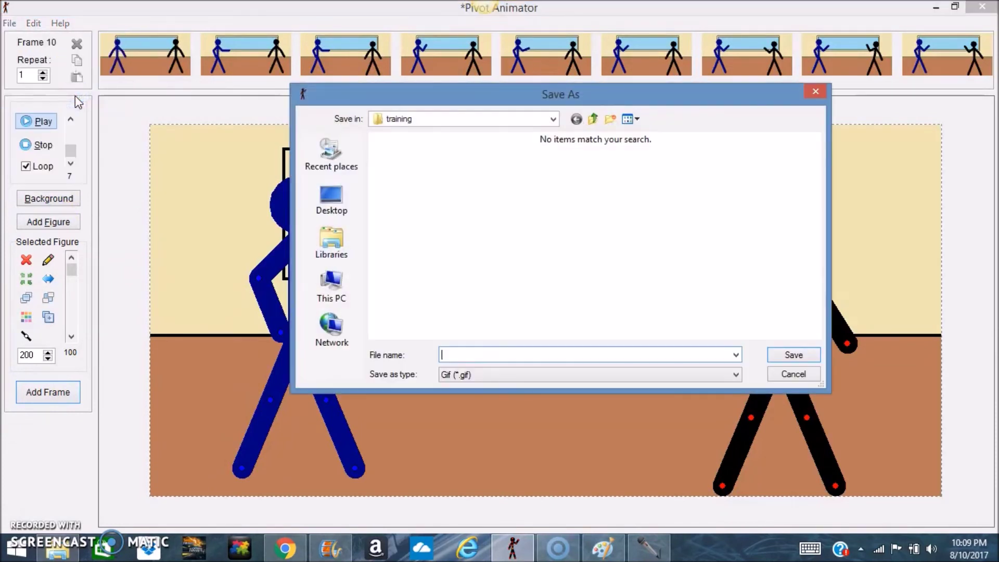
click(333, 209)
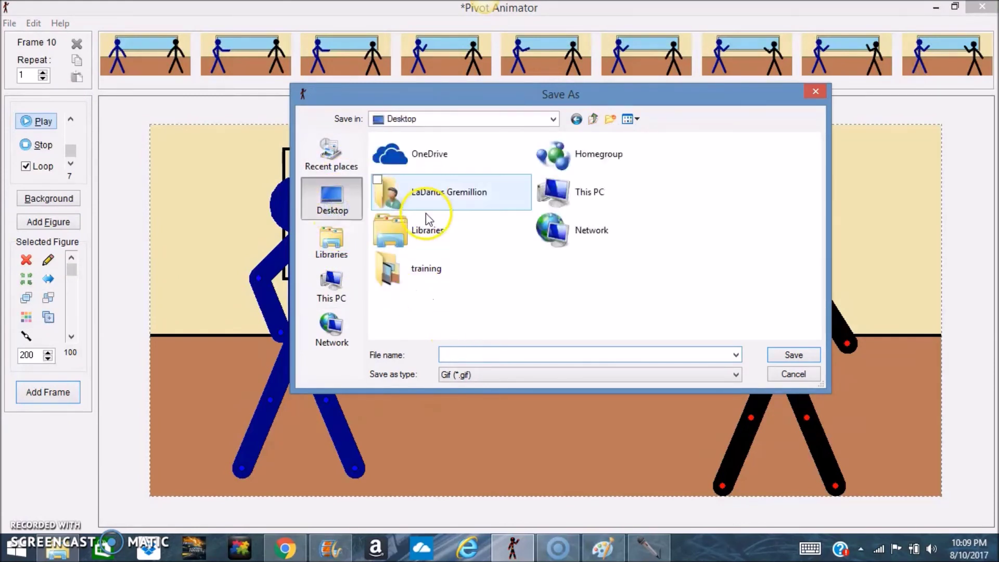
double_click(422, 270)
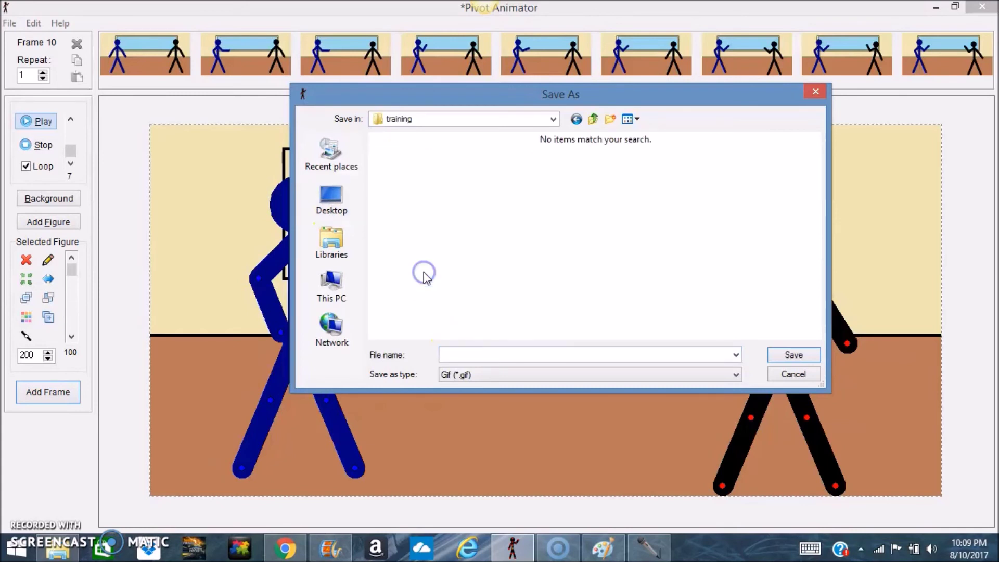
click(514, 374)
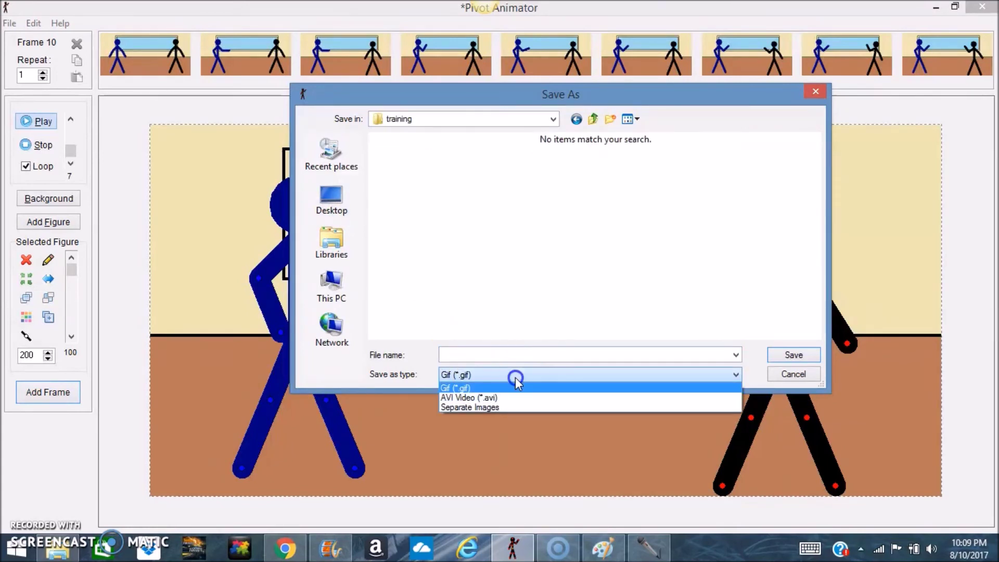
click(489, 408)
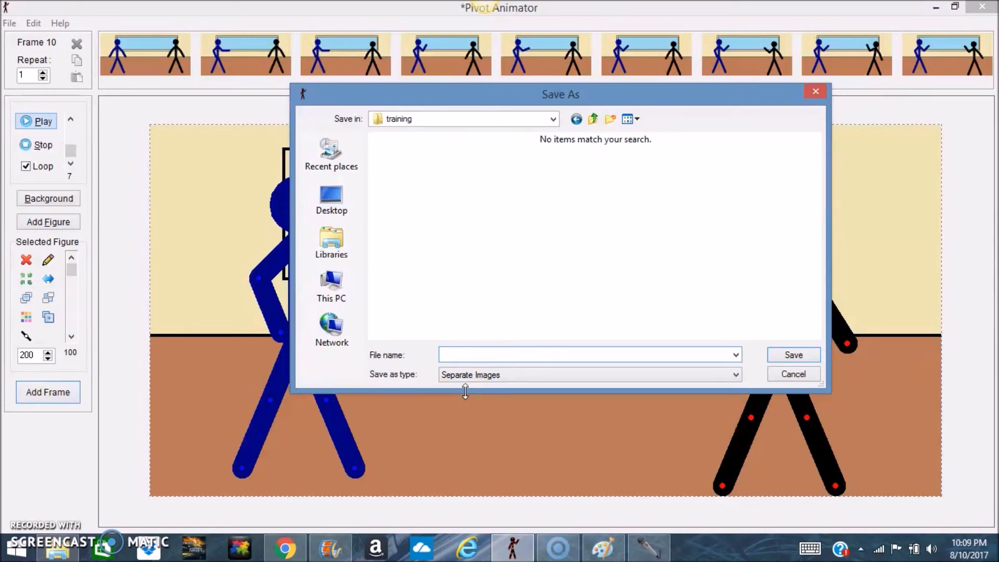
key(Return)
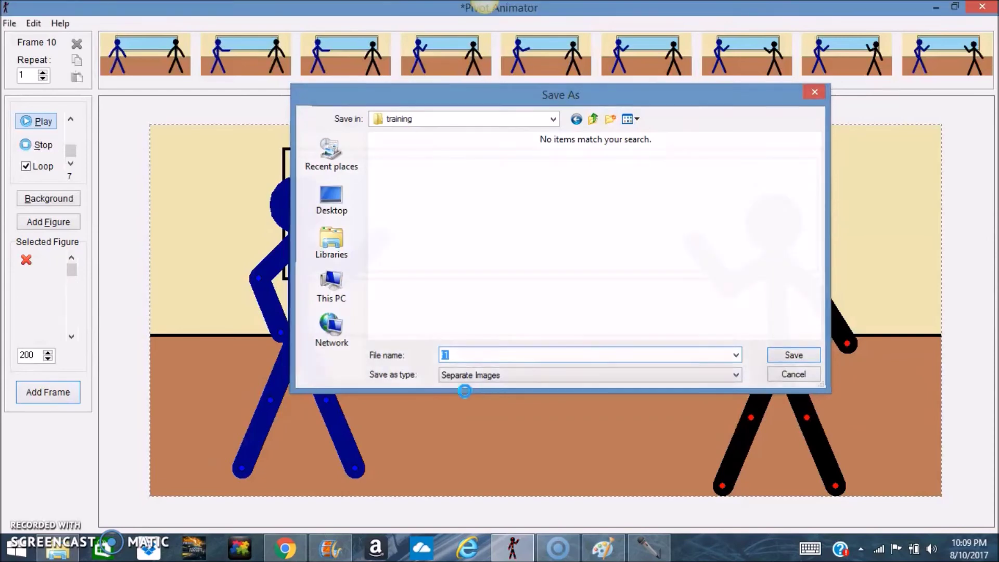
click(491, 351)
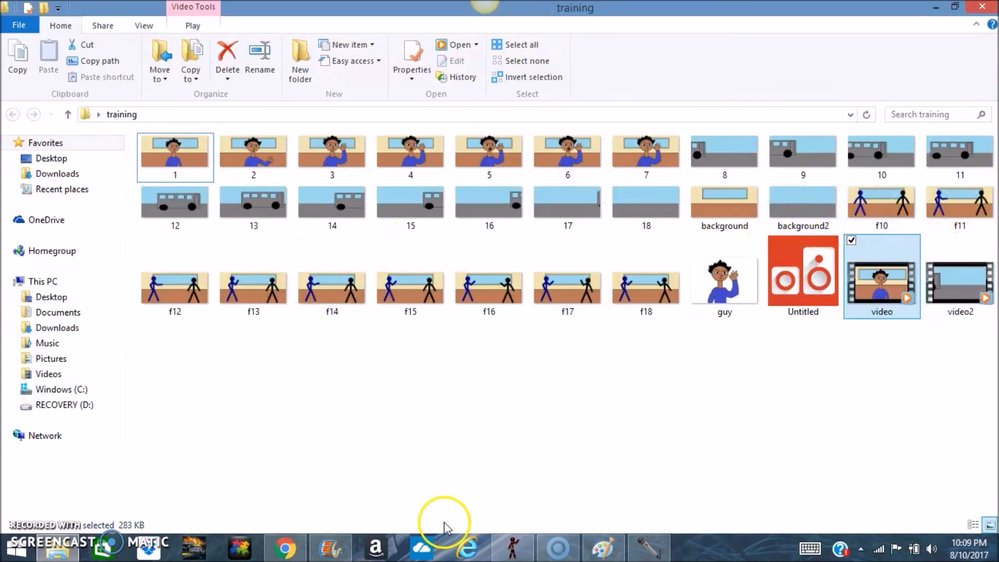
Switch to Movie Maker and start a new, empty movie project
click(332, 544)
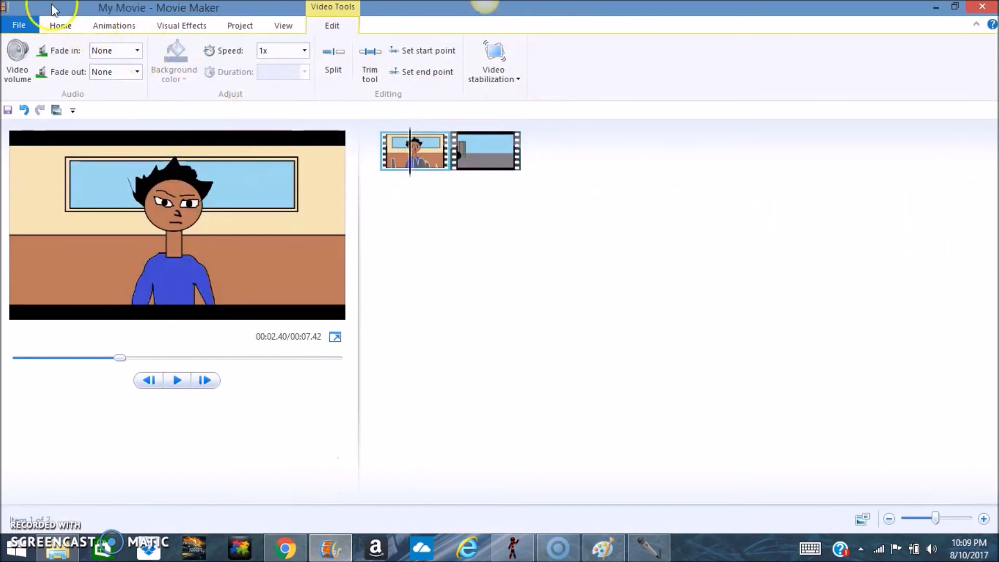
click(20, 26)
click(325, 192)
click(531, 274)
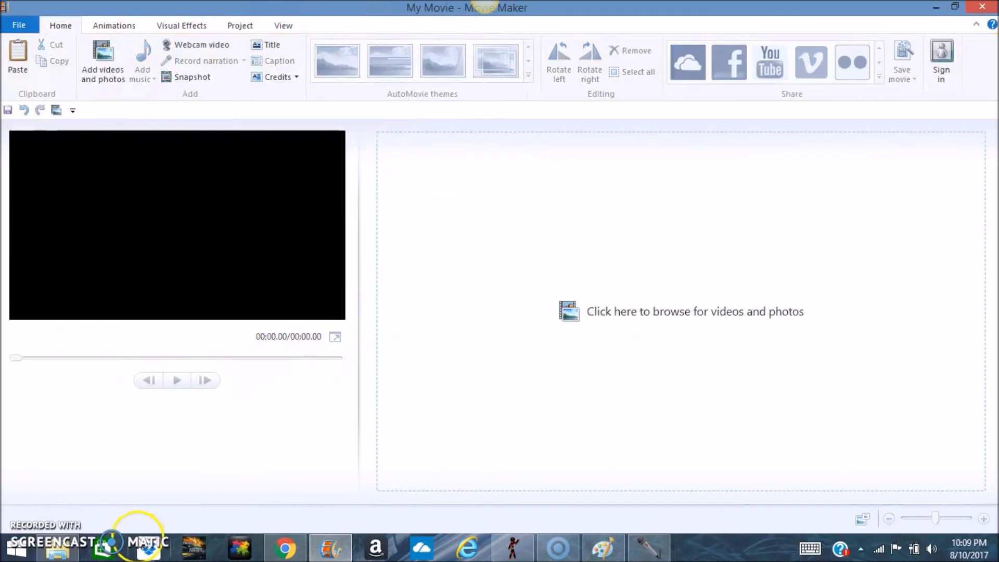
Add the images f10 to f18 from the training folder to the project
click(114, 76)
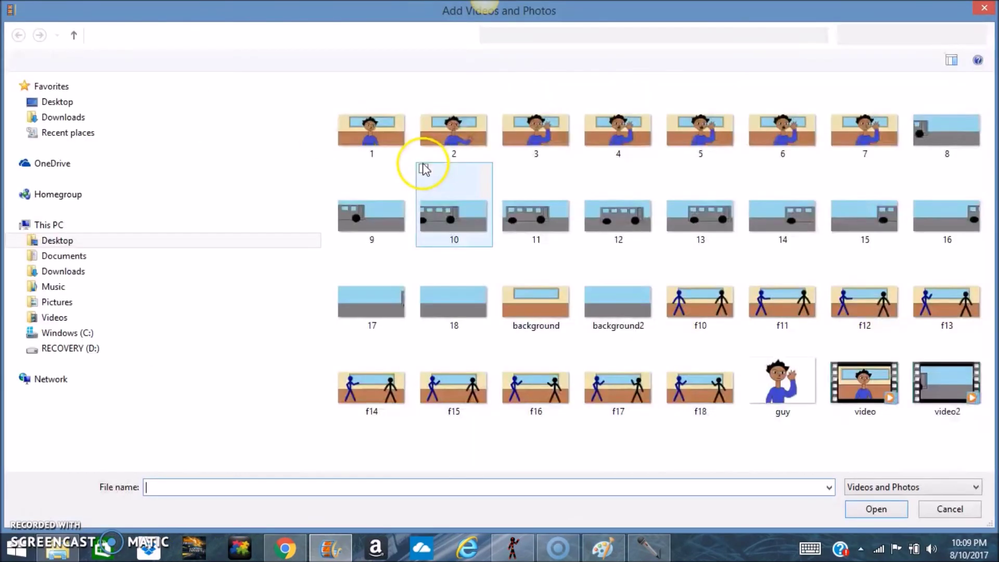
click(720, 315)
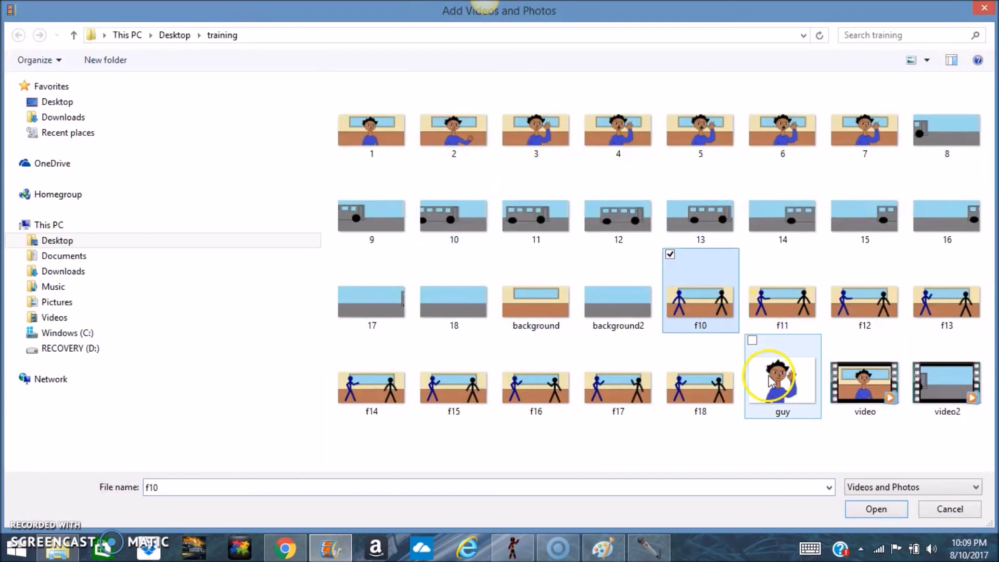
shift+click(708, 391)
click(876, 509)
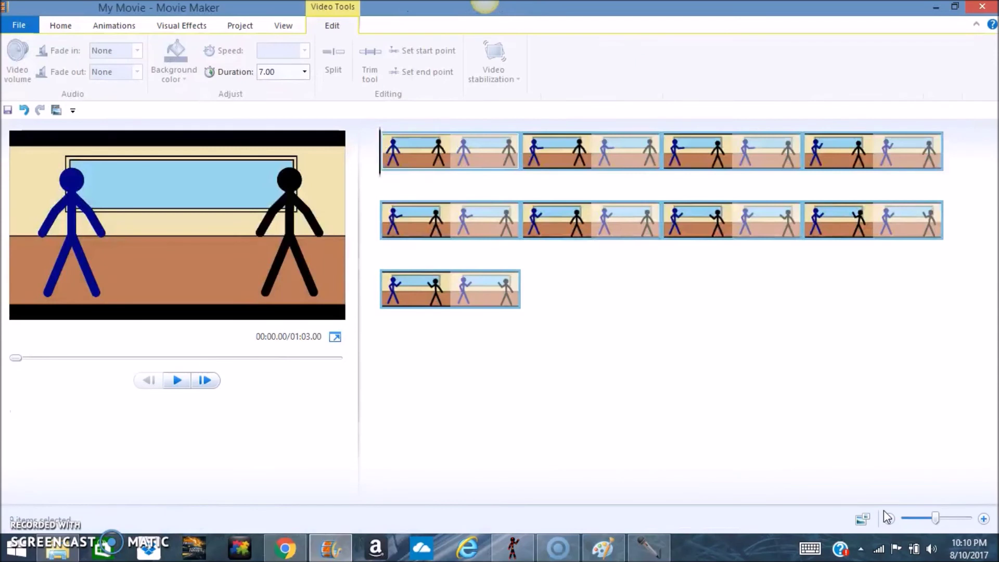
Set the duration of all the added images to 0.10 and play the animation
click(286, 73)
double_click(287, 72)
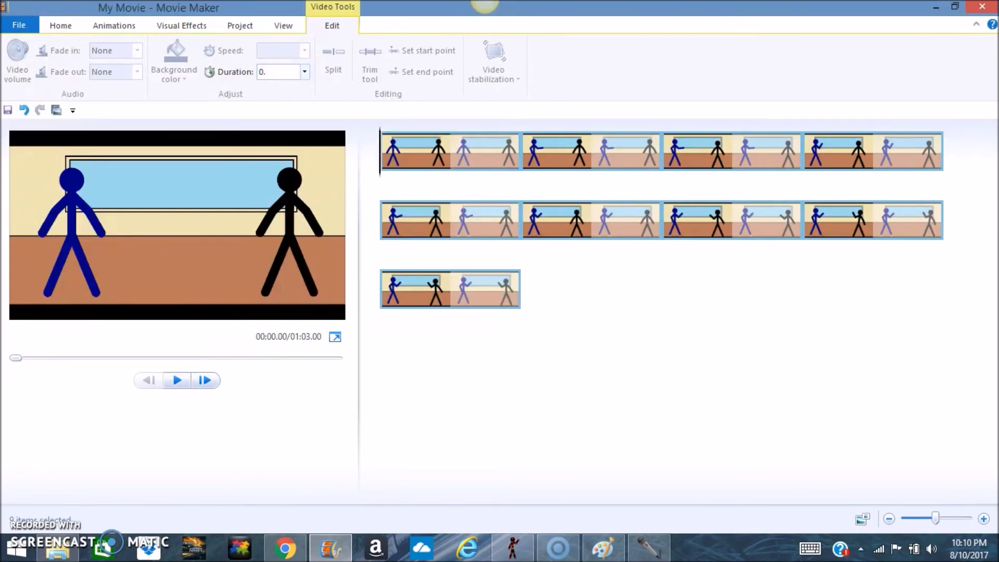
key(Return)
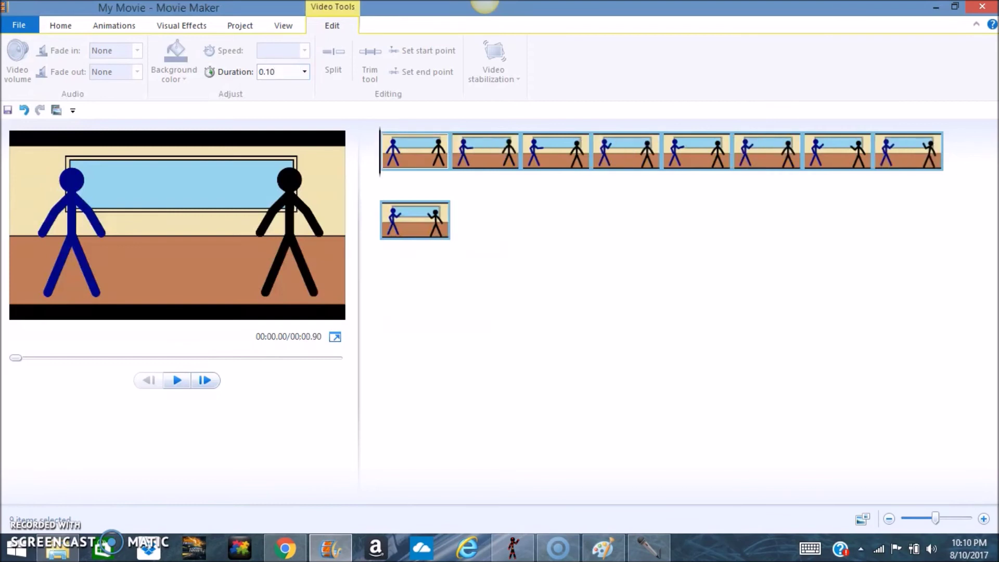
click(176, 380)
Select all the images, set their duration to 0.50, and play the animation through
click(401, 140)
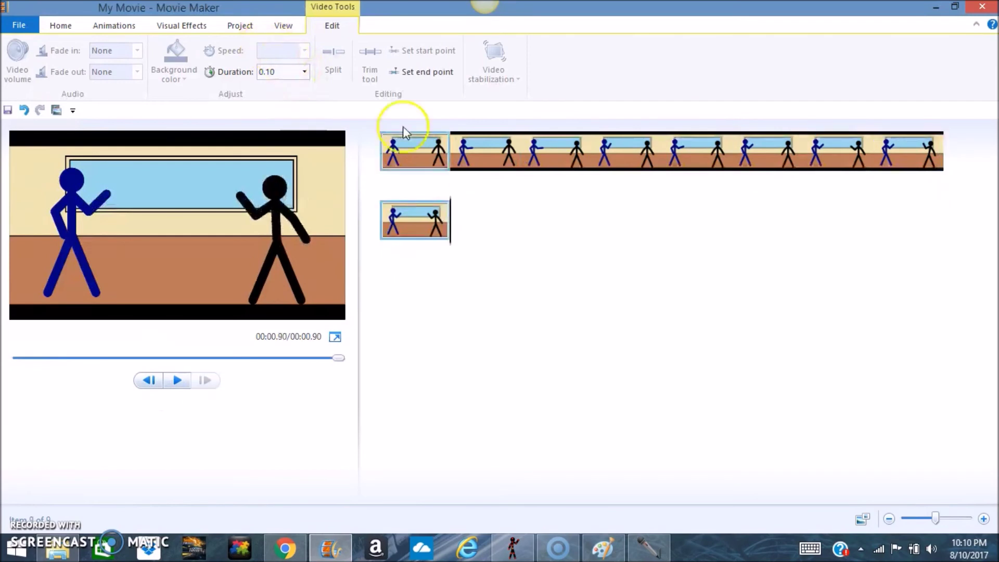
right_click(414, 154)
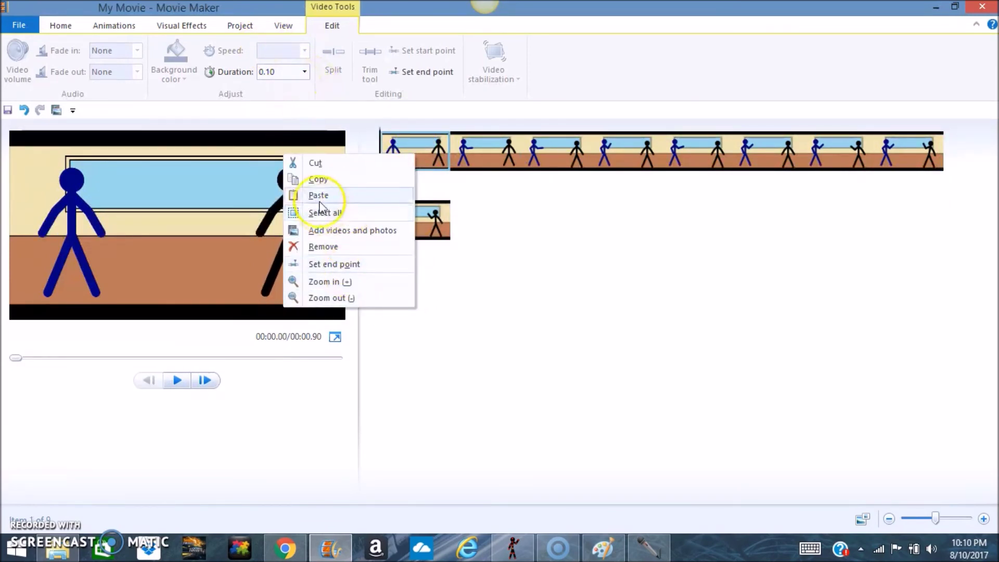
click(320, 213)
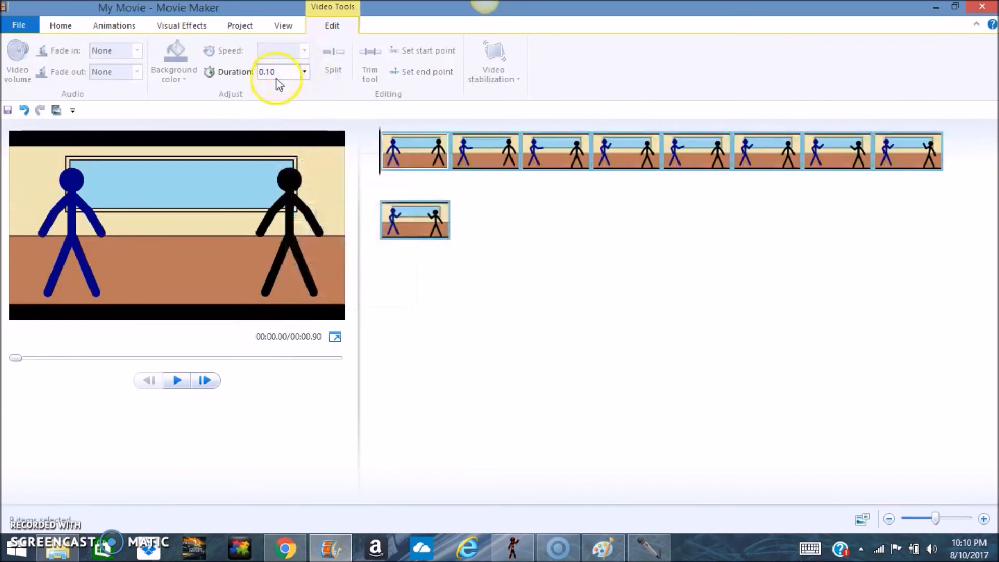
click(273, 75)
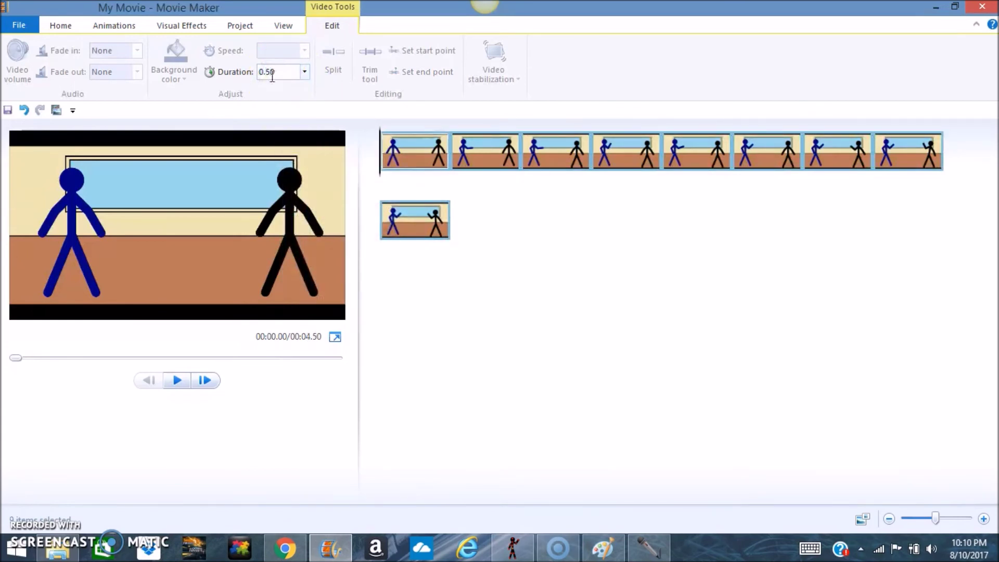
click(177, 380)
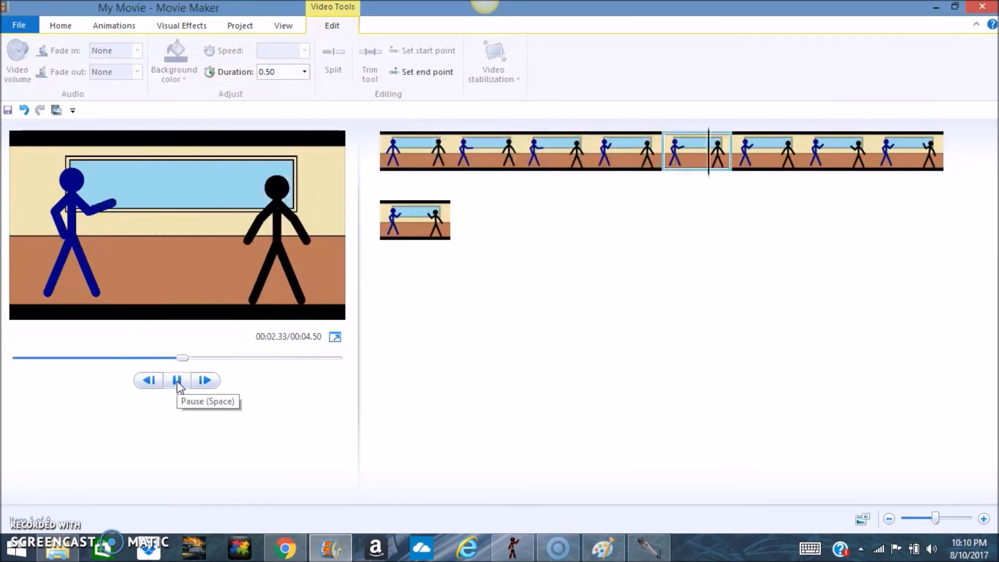
click(177, 380)
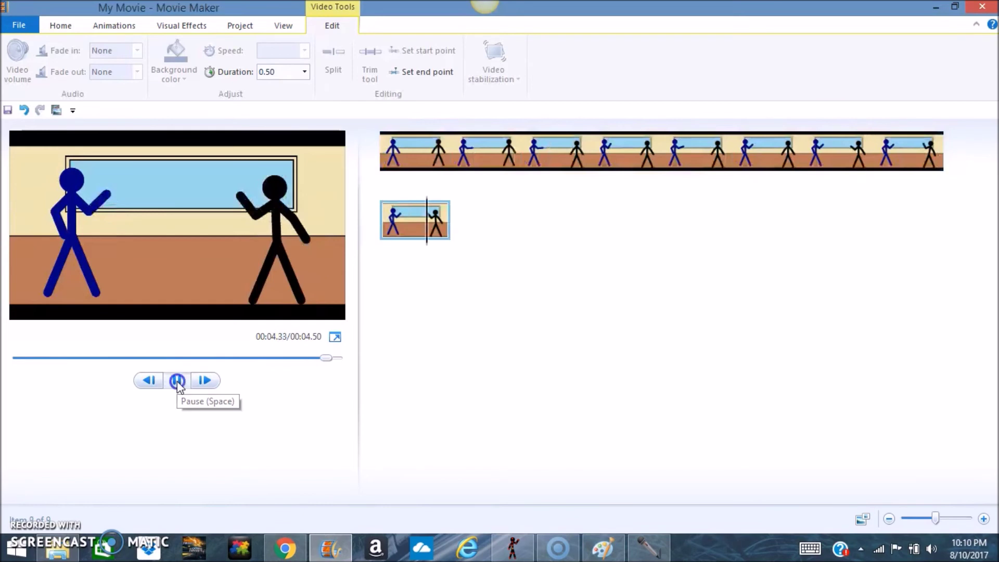
Return to the first image, record audio with Sound Recorder while the animation plays, and stop recording at its end
click(413, 148)
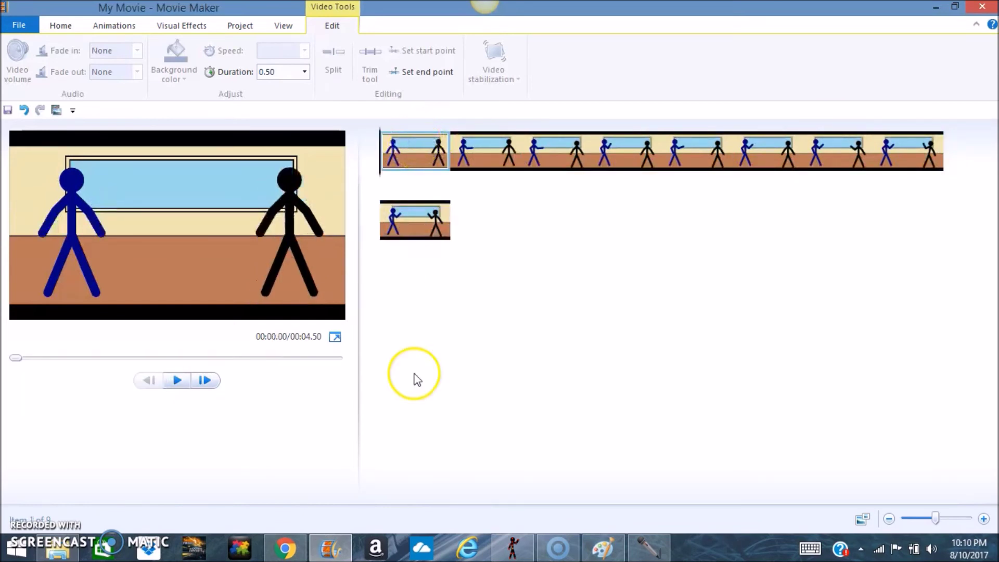
click(648, 549)
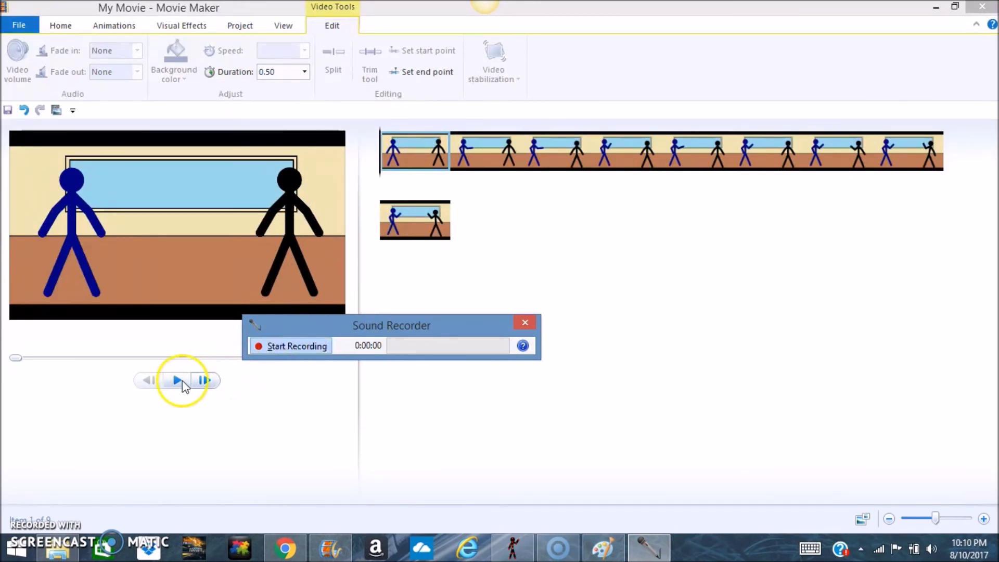
click(177, 380)
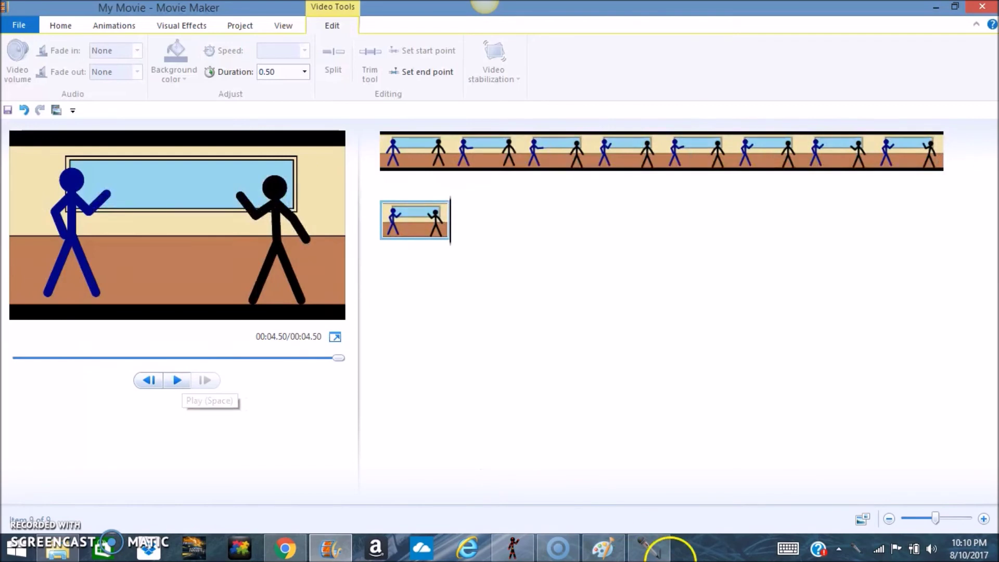
click(648, 547)
click(292, 346)
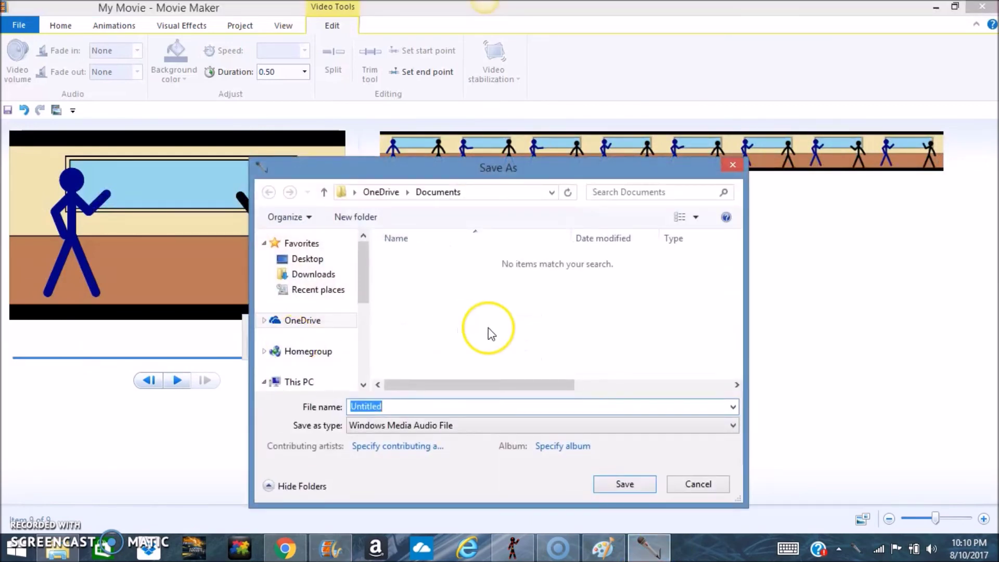
Save the audio recording as 2 in the desktop's training folder, as a Windows Media Audio File
drag(366, 288, 364, 351)
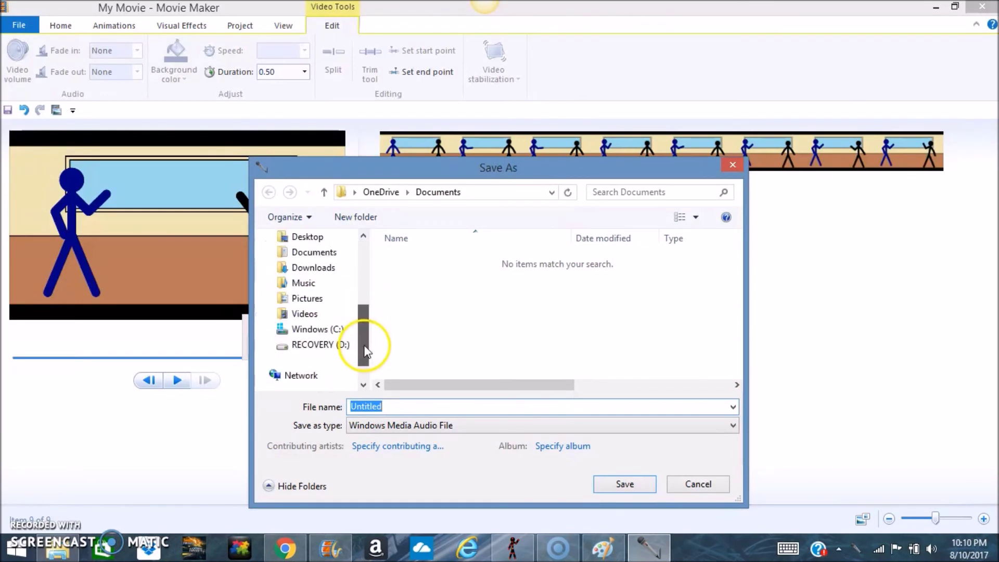
click(310, 283)
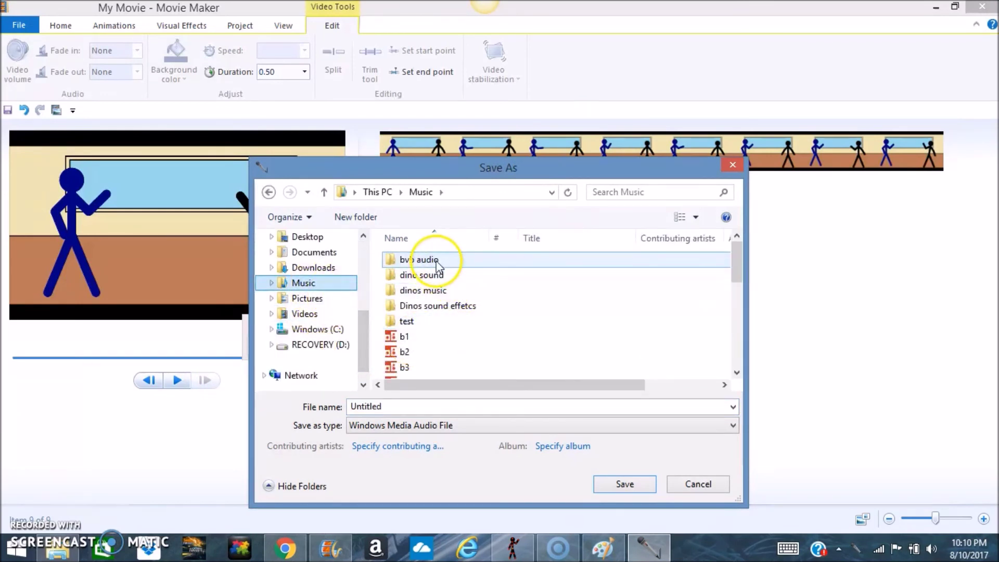
click(430, 260)
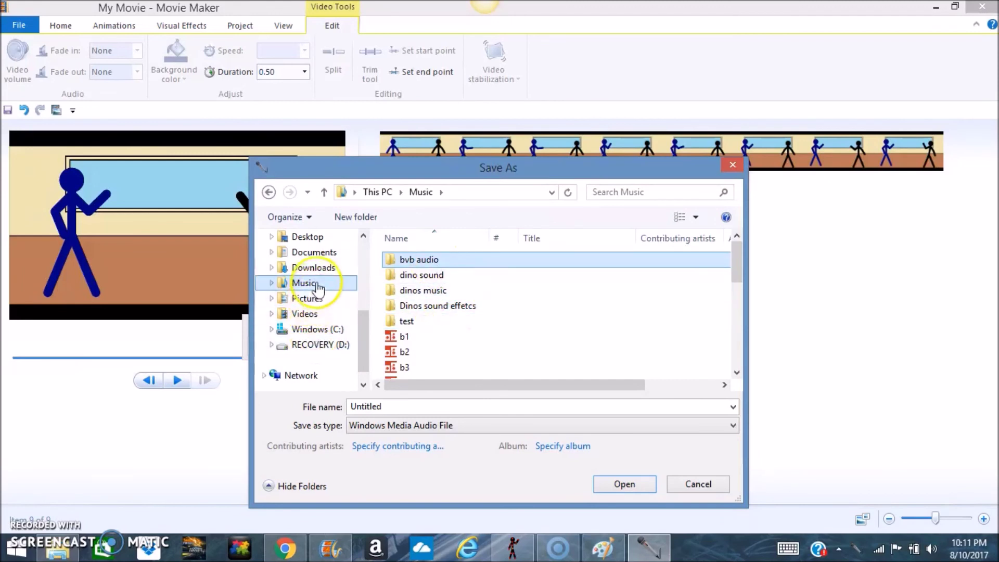
click(312, 236)
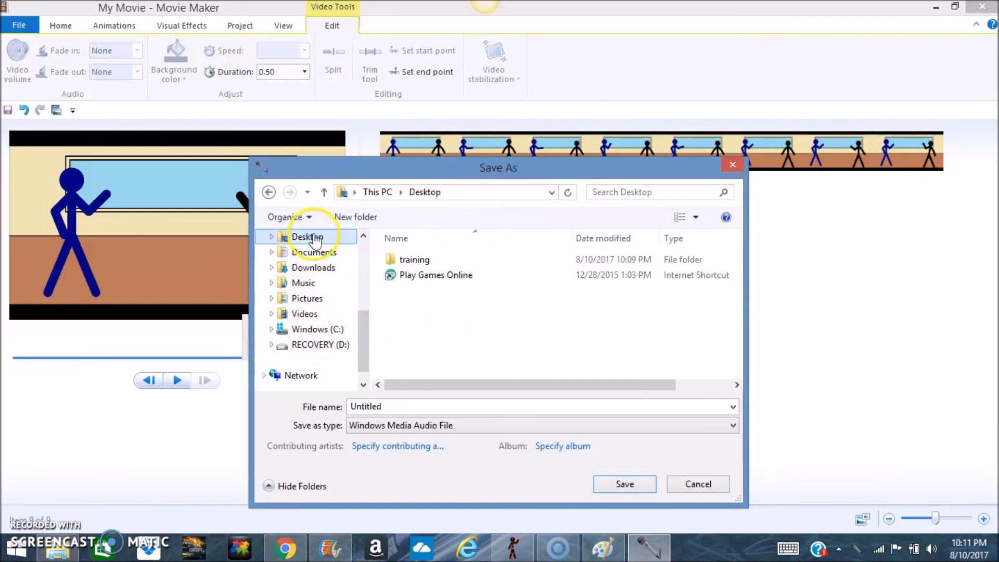
click(409, 260)
click(397, 407)
click(398, 408)
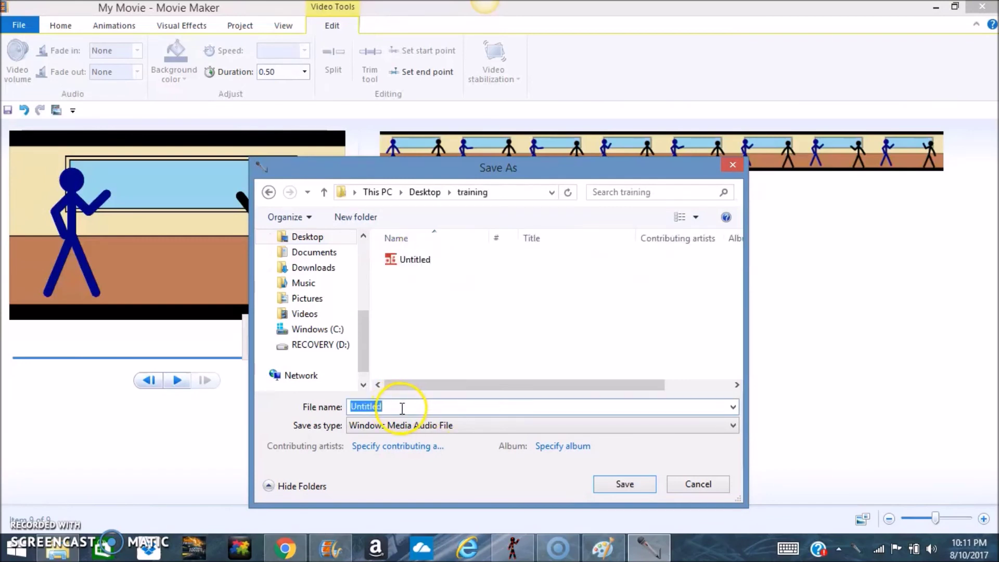
text(2)
key(Return)
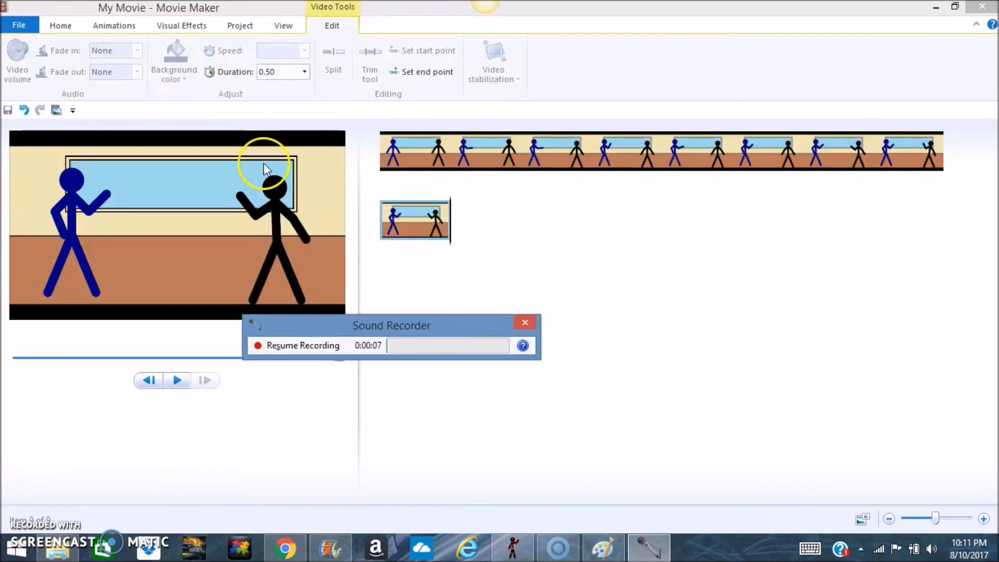
Add the Untitled2 audio file from the training folder as music at the current point of the movie
click(63, 30)
click(62, 26)
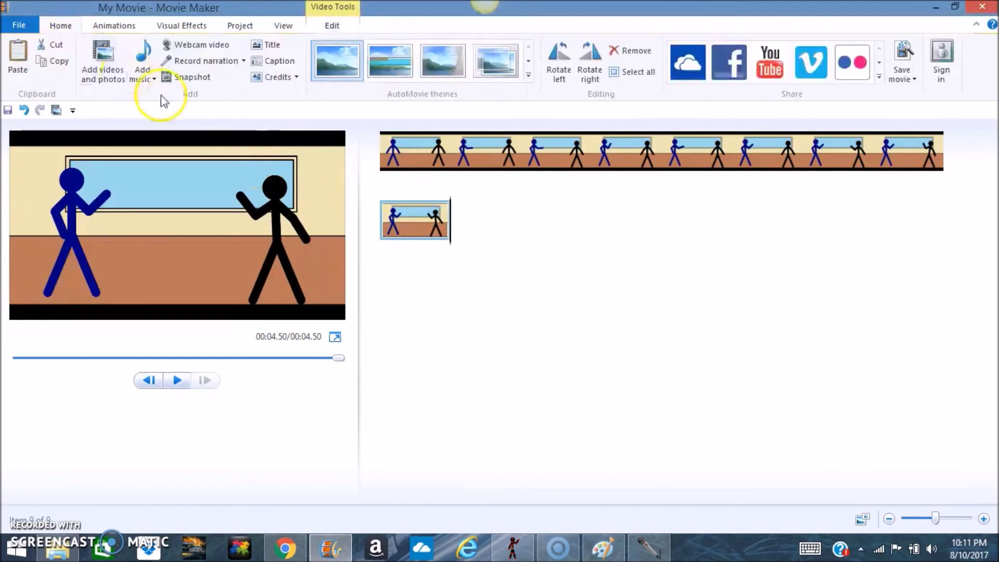
click(140, 80)
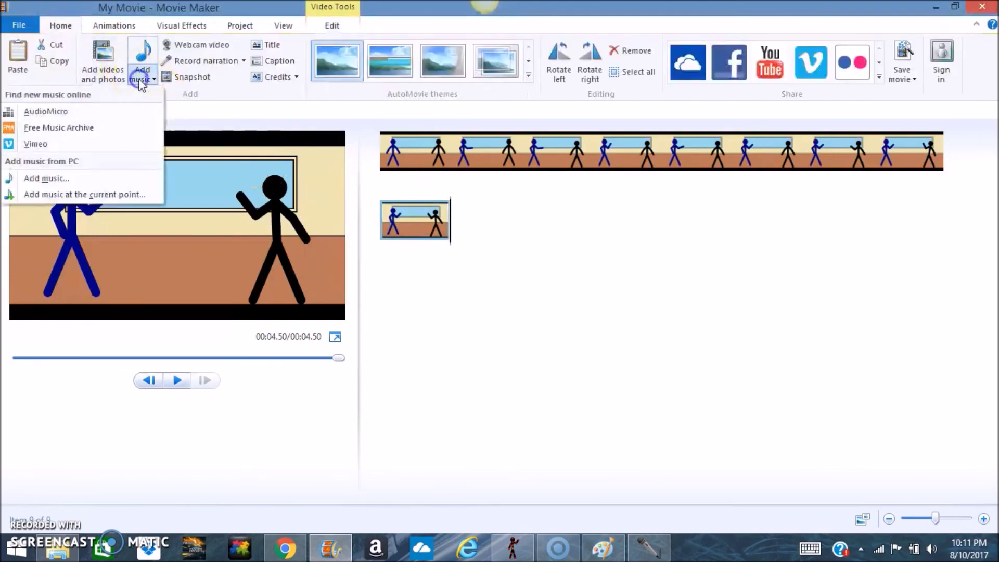
click(96, 193)
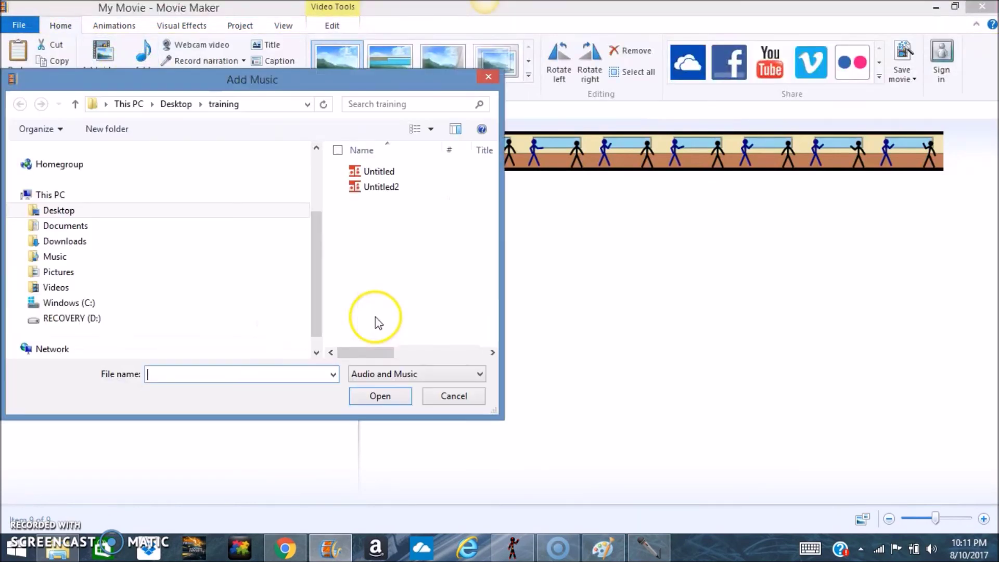
click(391, 188)
double_click(391, 188)
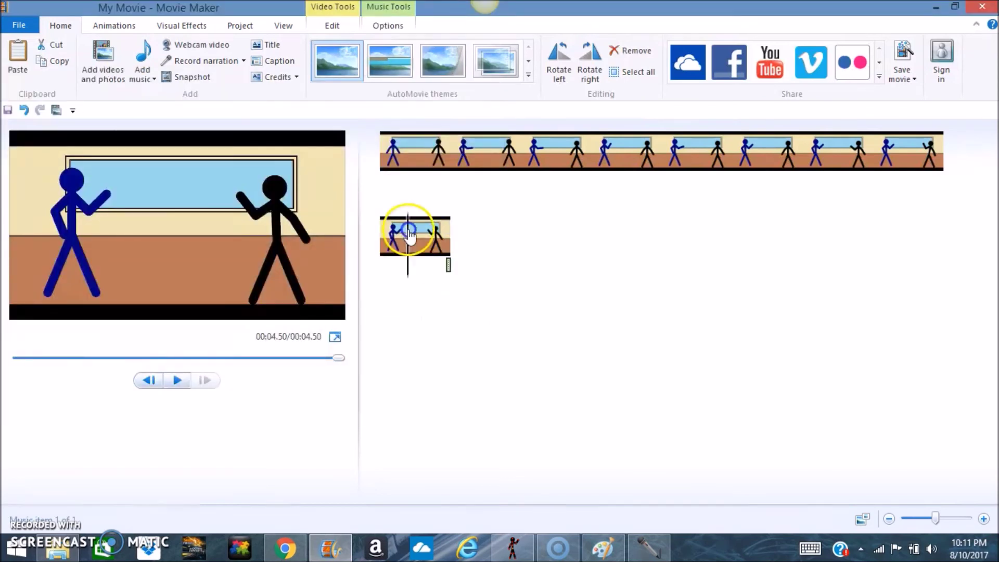
Move the music clip to the start of the movie, under the first image, and play the animation with it
click(382, 143)
drag(448, 270, 374, 177)
click(176, 380)
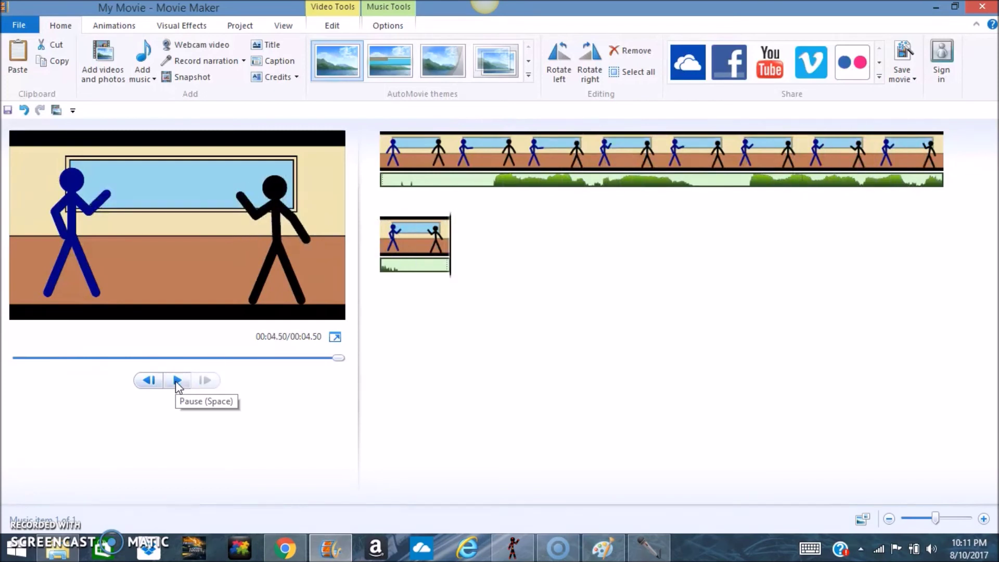
Remove the music clip from the movie
click(414, 251)
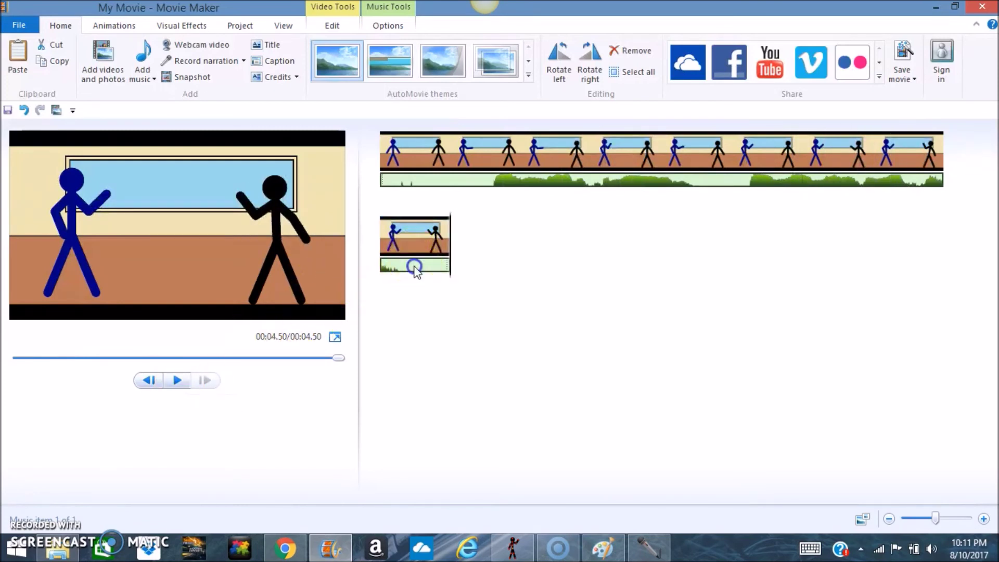
click(412, 264)
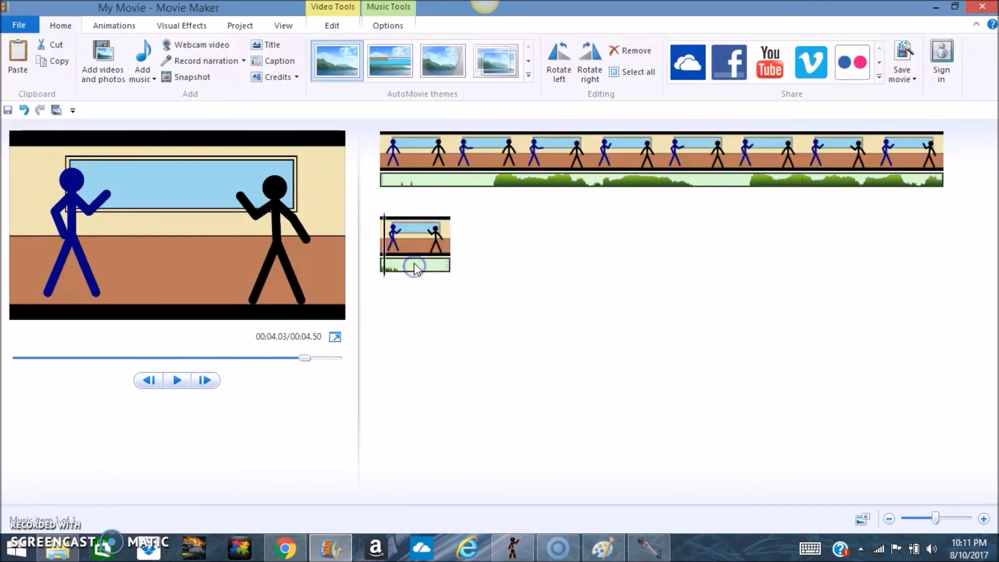
right_click(436, 181)
click(383, 258)
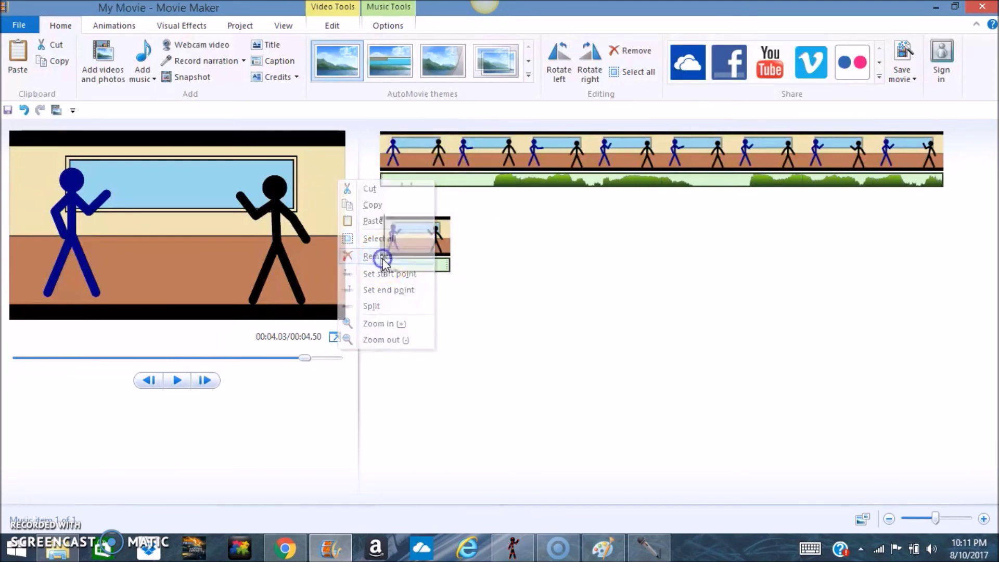
Add a caption reading "Are you ready to lose" to the second image
click(393, 156)
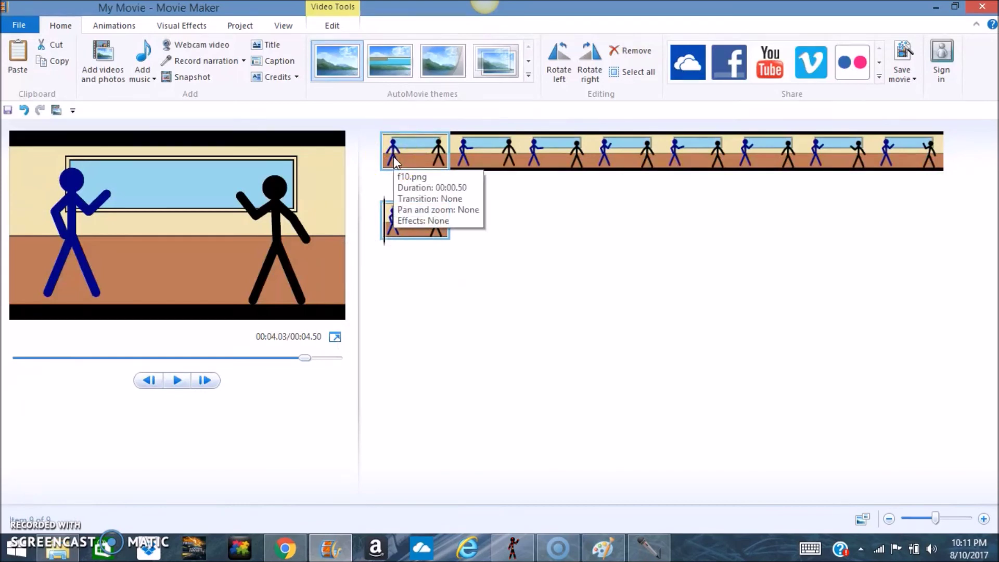
click(392, 152)
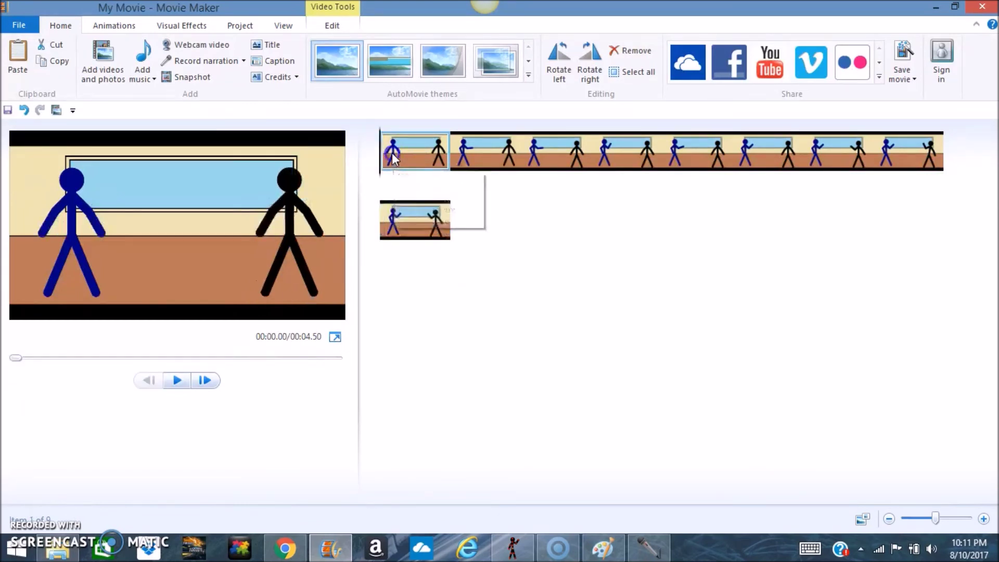
right_click(477, 165)
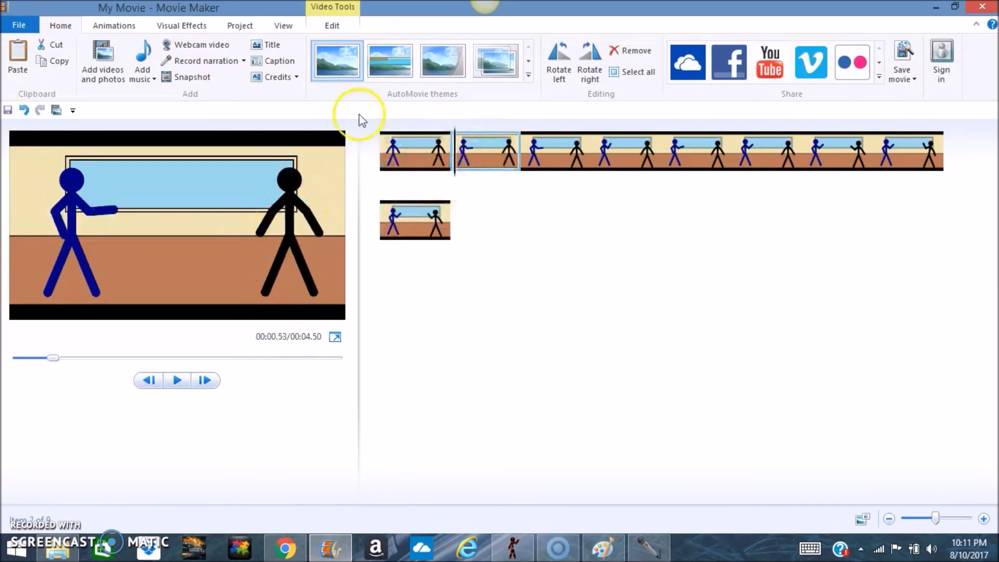
click(280, 62)
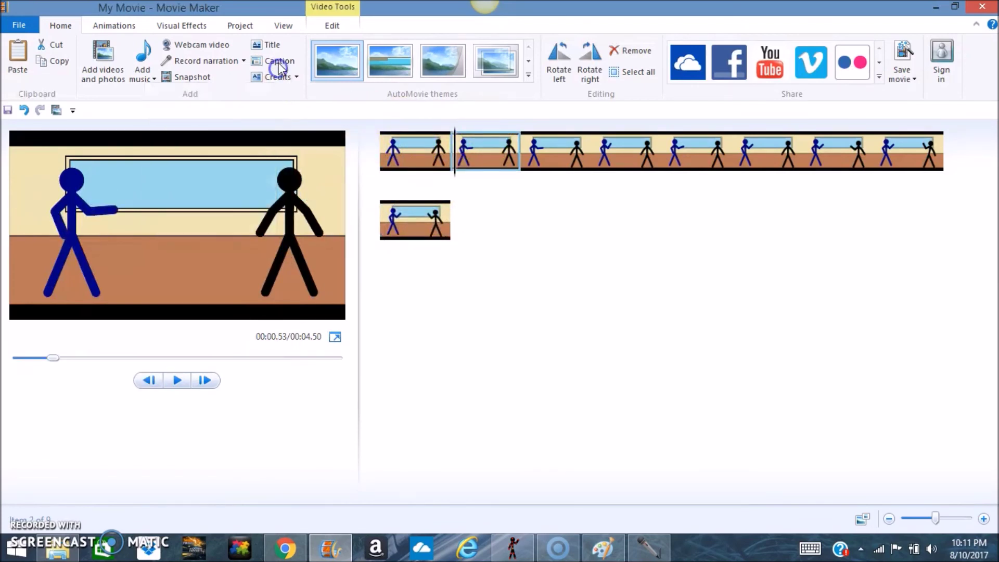
click(276, 61)
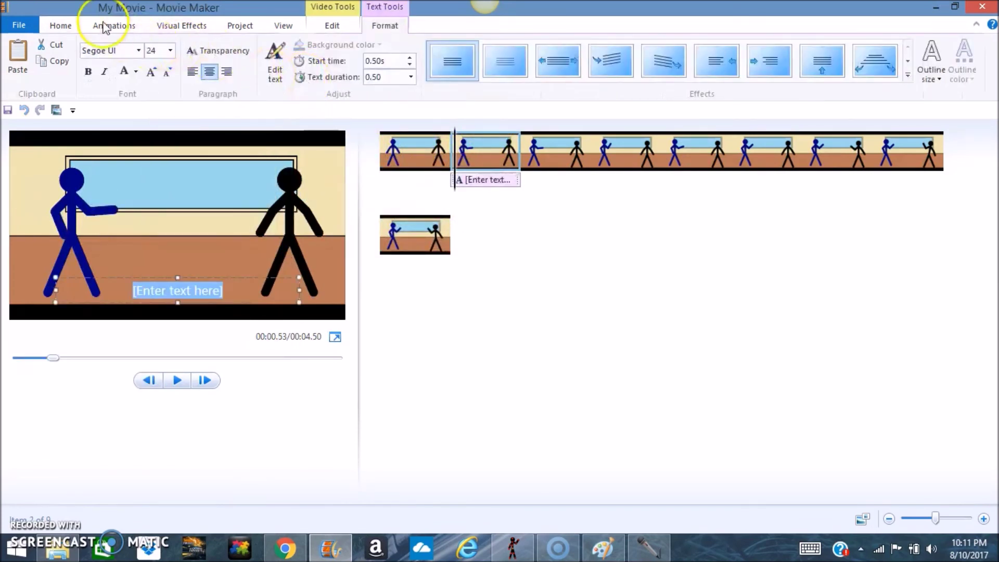
click(61, 25)
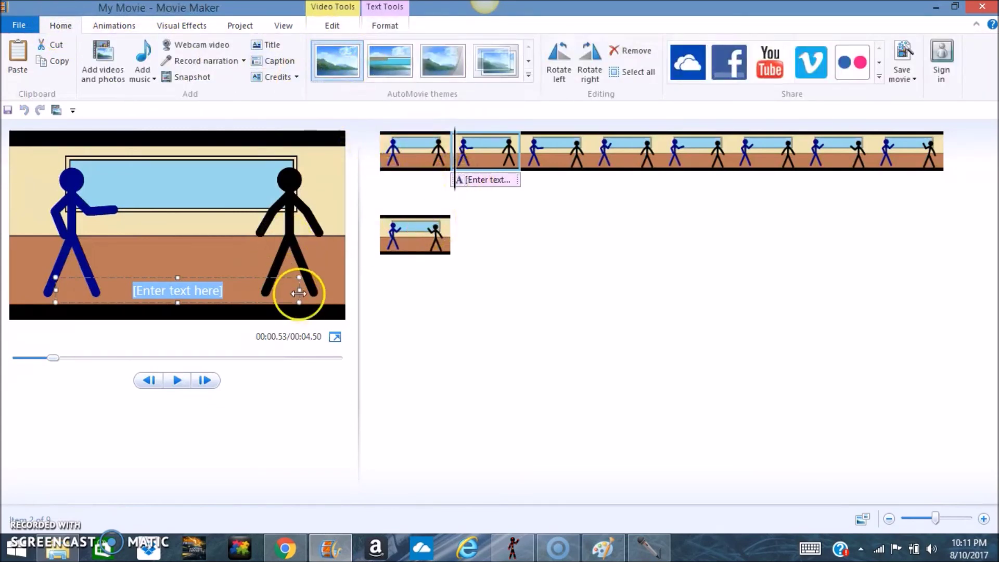
key(BackSpace)
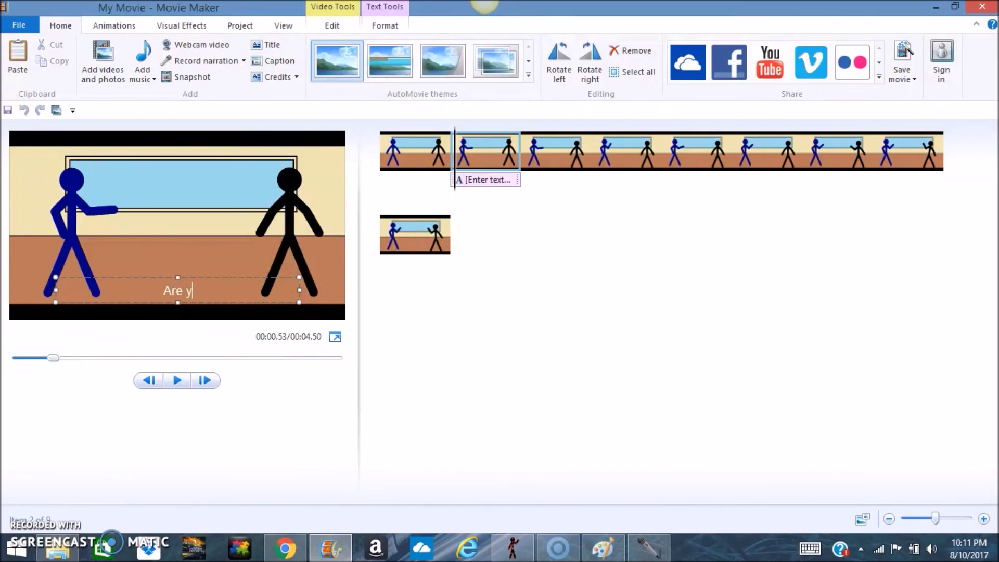
text(Are you ready to lose)
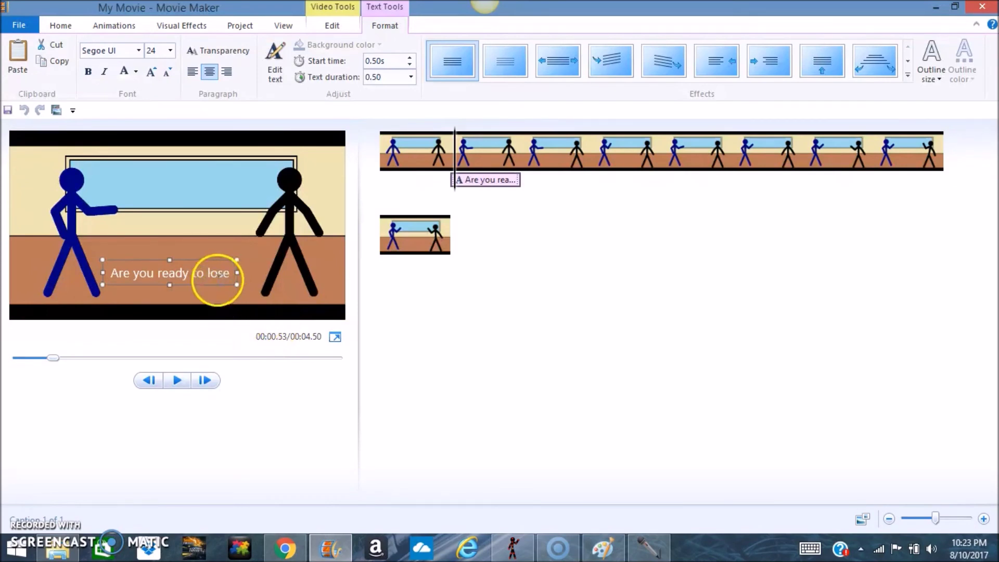
Move the caption up over the blue window next to the blue figure's head and preview the movie from the first image
drag(210, 282, 182, 200)
click(245, 229)
click(419, 149)
click(177, 381)
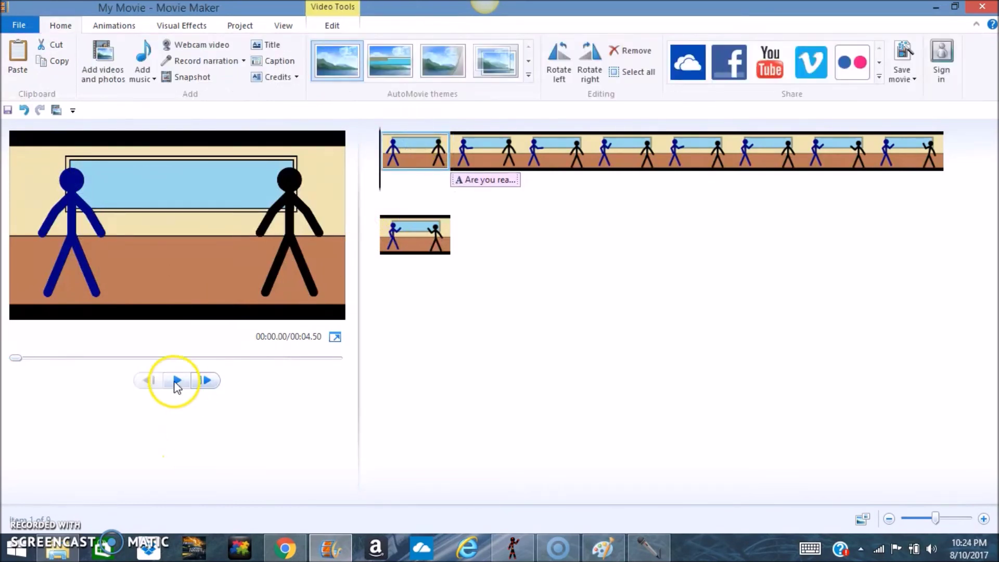
click(177, 380)
Set the text duration of the "Are you ready to lose" caption to 2.00 and preview it
click(505, 187)
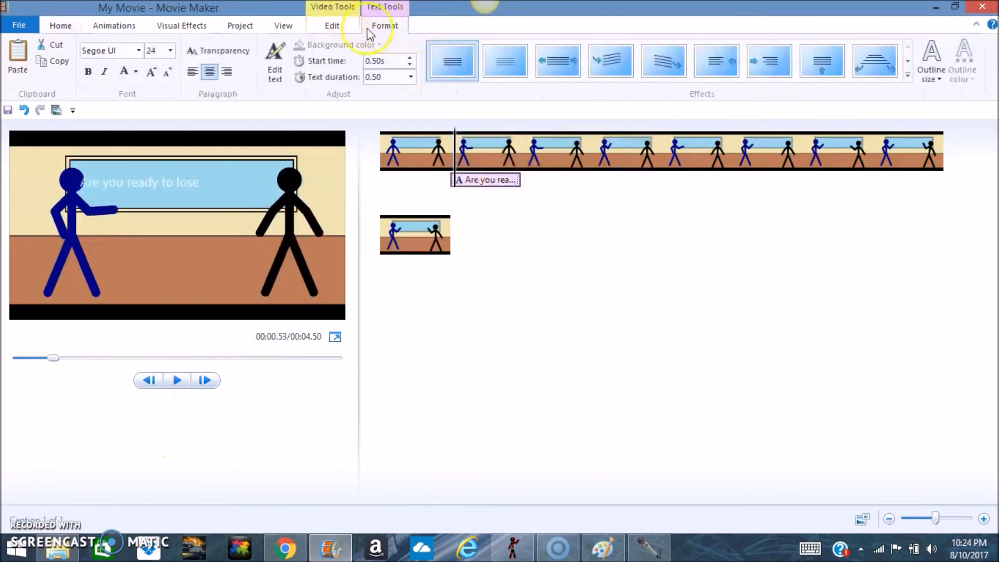
click(411, 77)
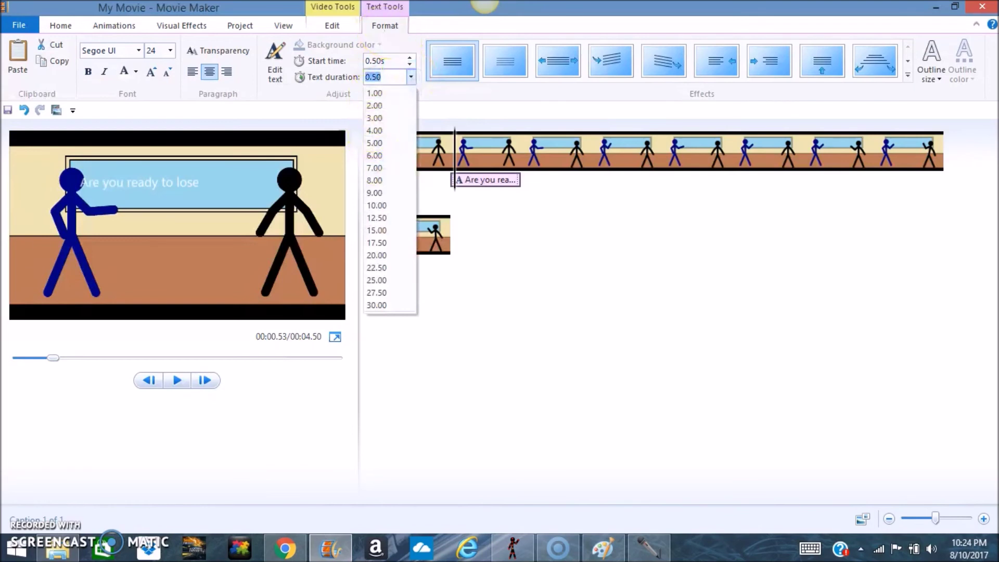
click(376, 109)
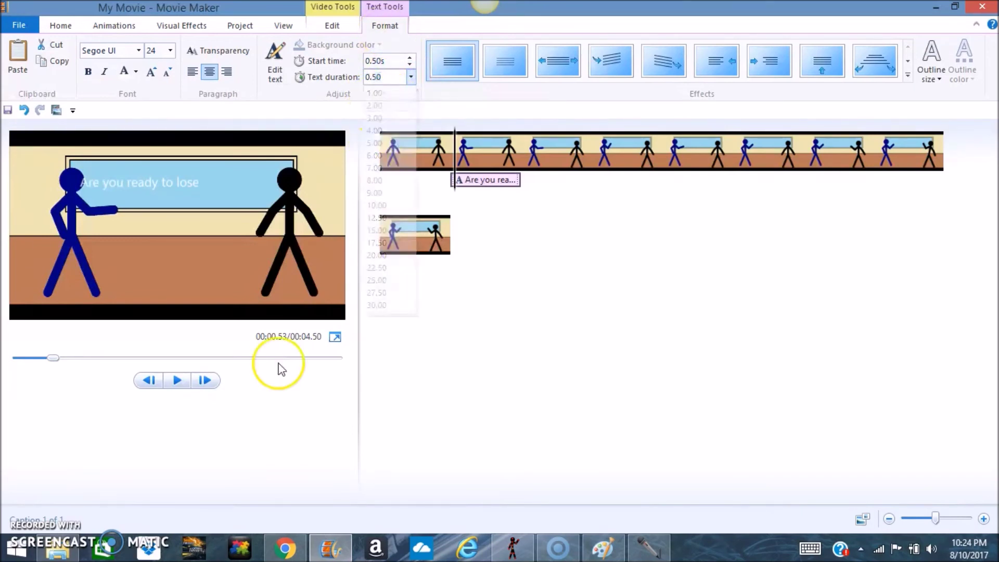
click(183, 380)
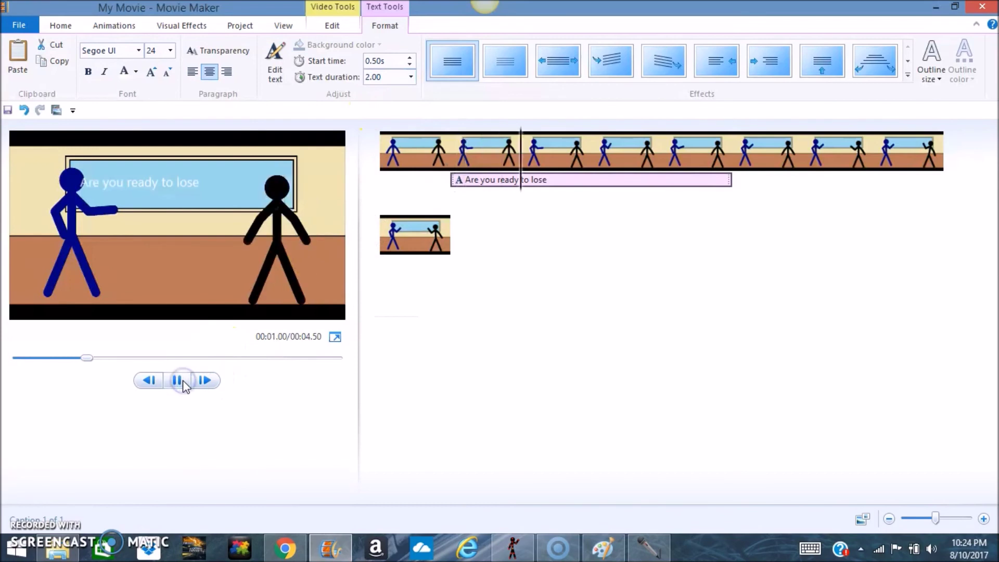
click(183, 381)
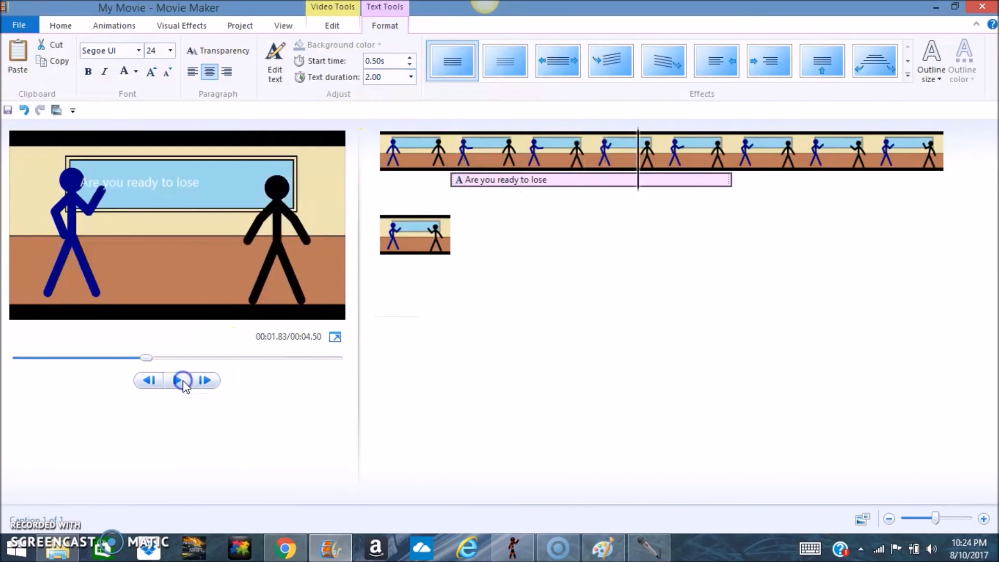
Play the movie from the first image, pause on the seventh image, and add a caption reading "I'm not loosing" there
click(488, 180)
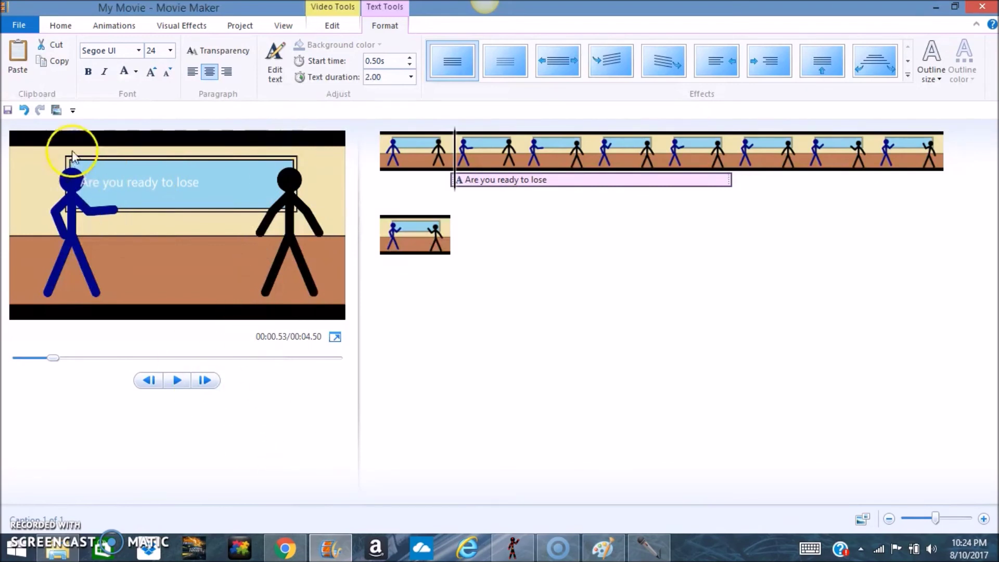
click(415, 156)
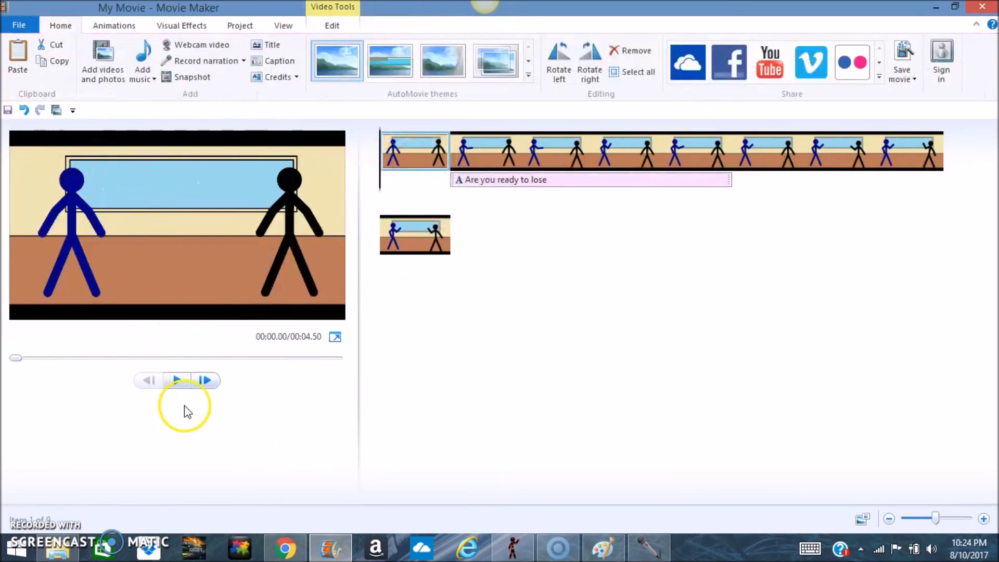
click(184, 385)
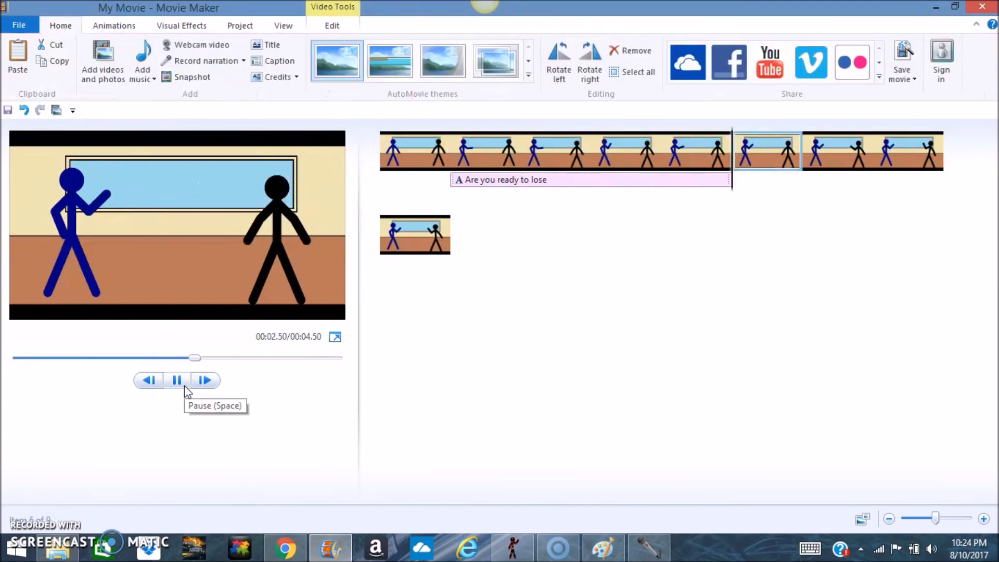
click(184, 385)
right_click(552, 291)
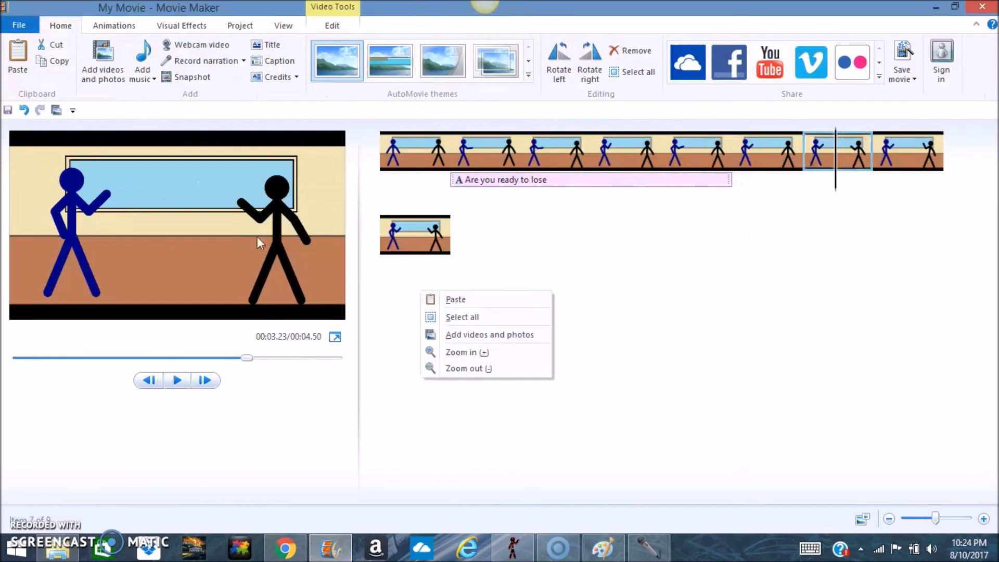
click(277, 61)
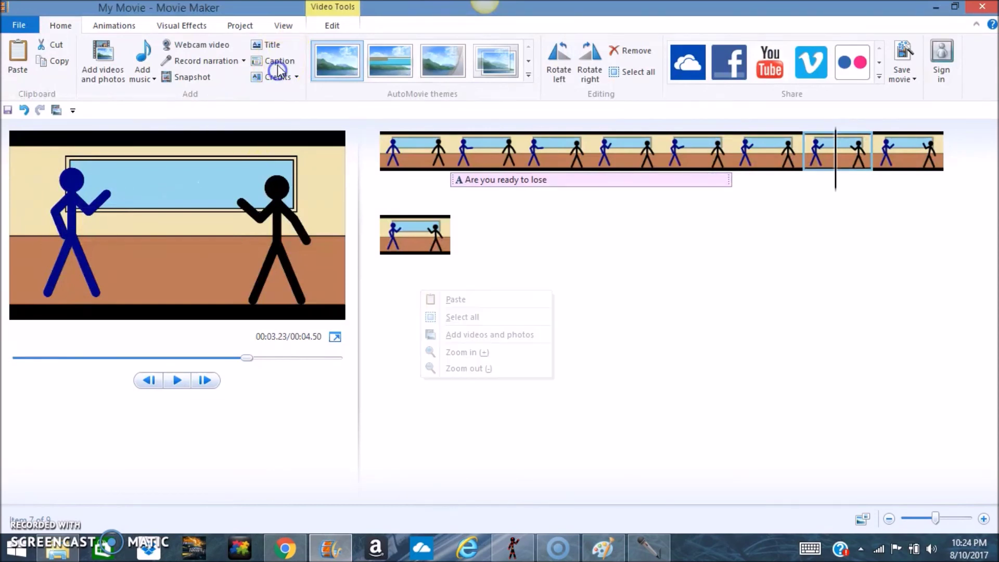
click(287, 154)
key(BackSpace)
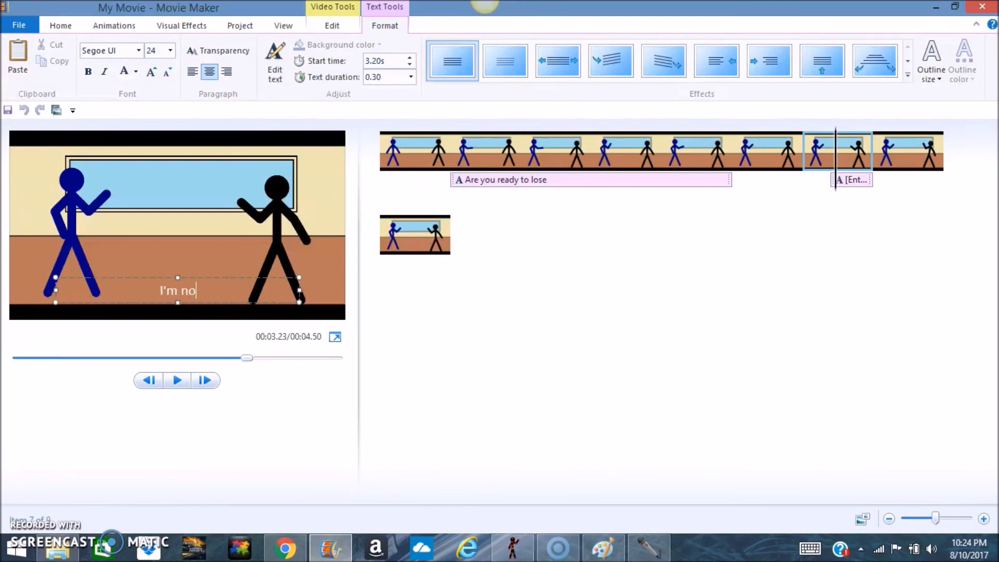
text(ng)
Move the "I'm not loosing" caption up over the window beside the black figure's head and preview the movie from the sixth image
drag(252, 296, 244, 194)
click(795, 161)
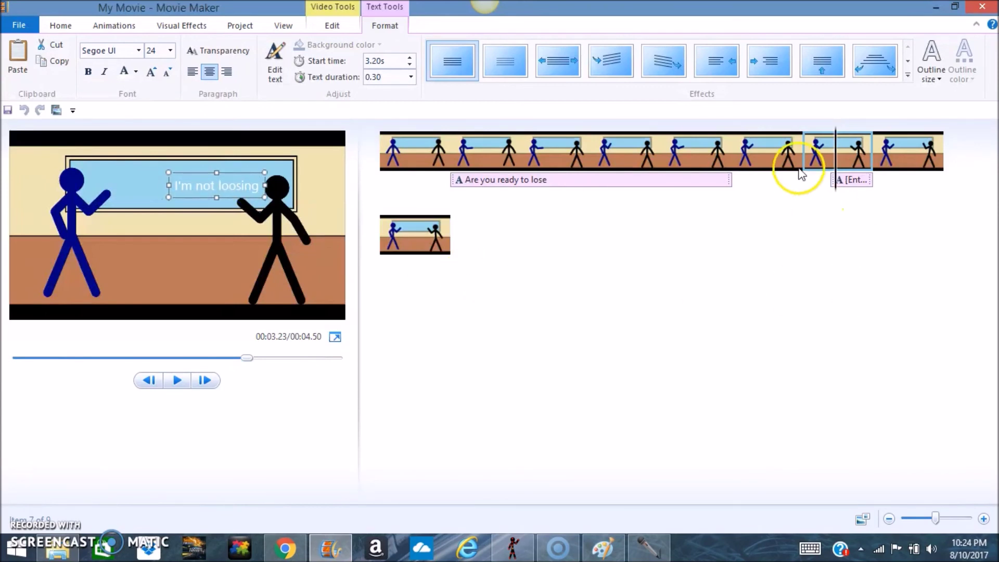
click(176, 380)
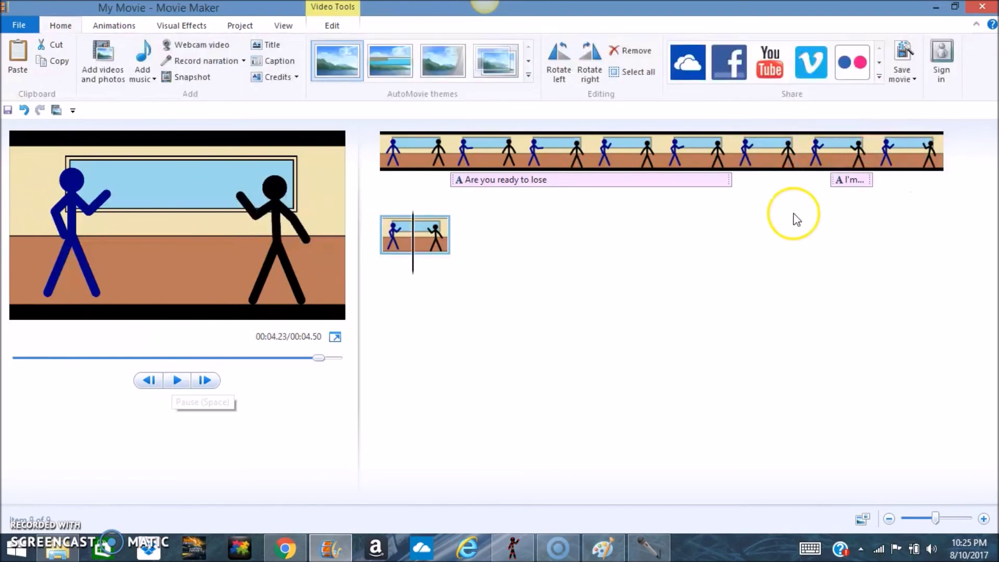
Set the text duration of the "I'm not loosing" caption to 2.00 and play the movie with both captions
click(847, 180)
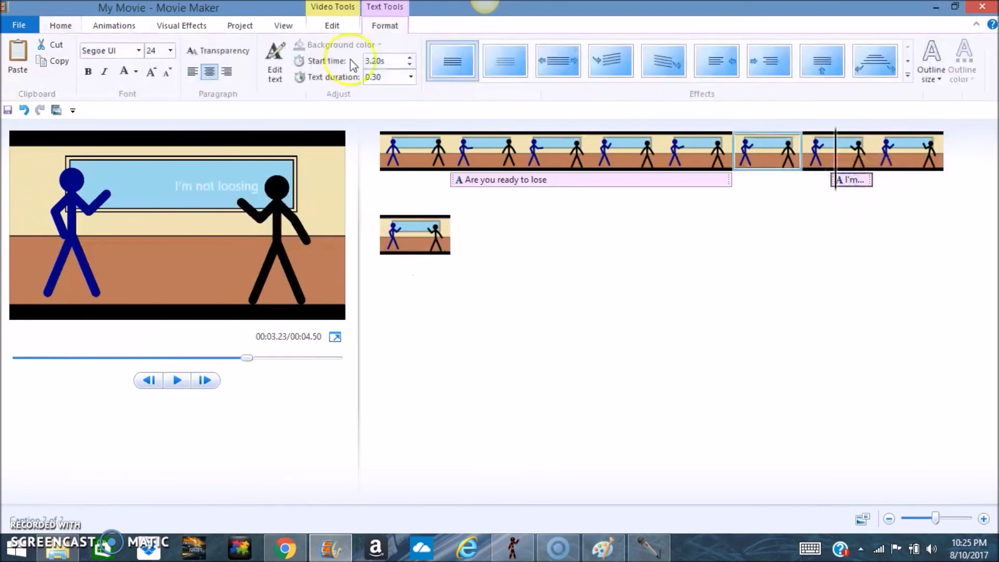
click(410, 80)
click(389, 108)
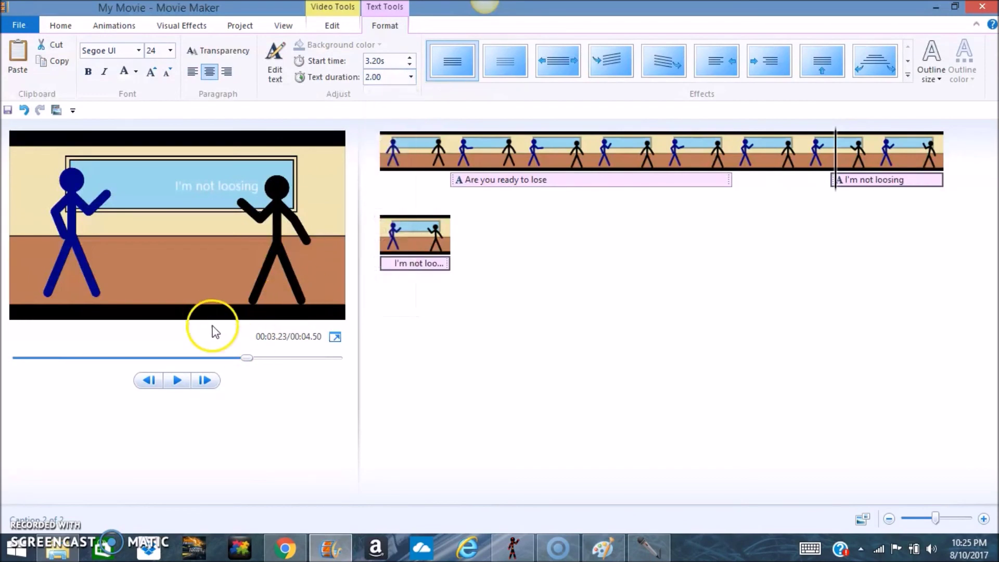
click(177, 380)
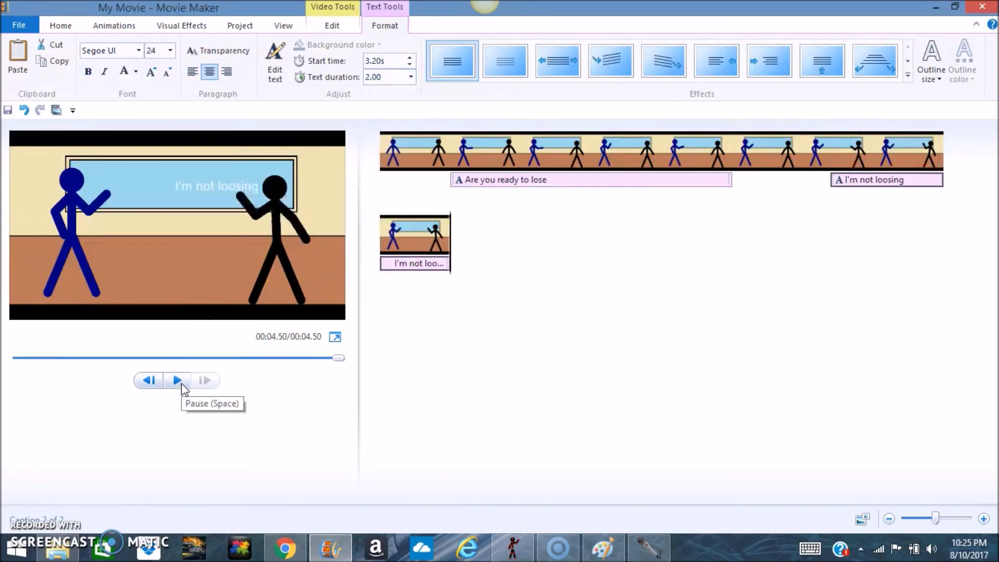
click(181, 381)
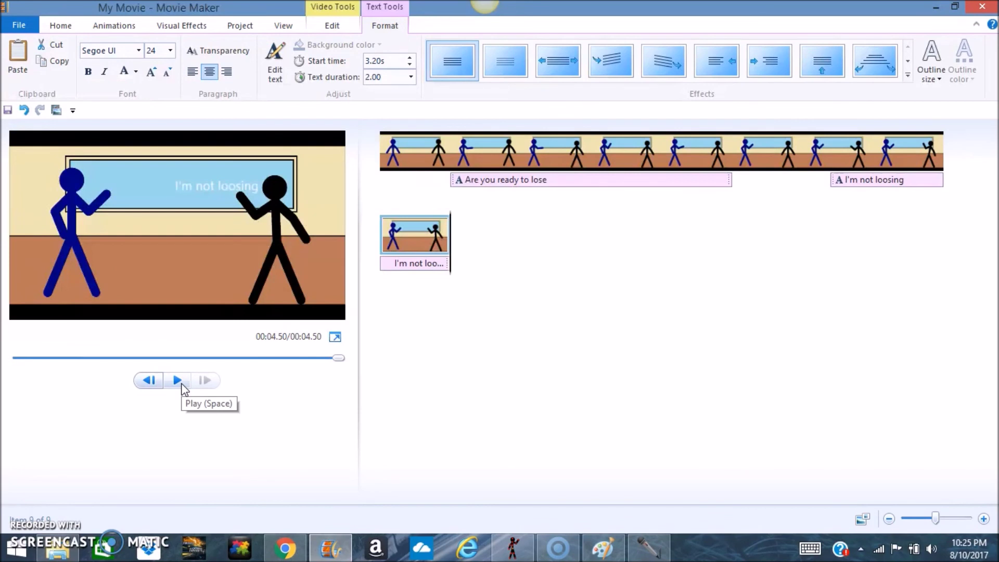
click(182, 385)
click(182, 386)
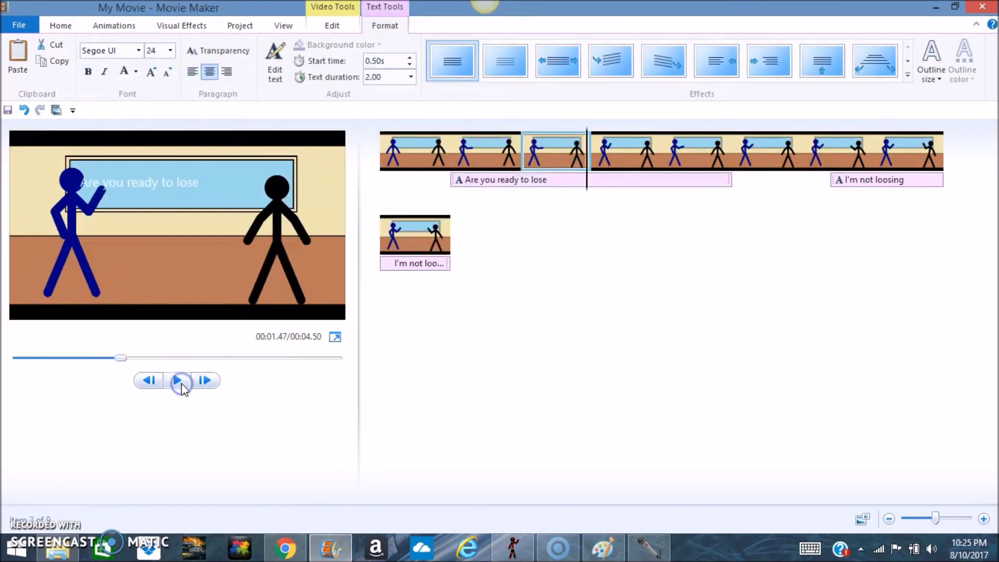
Bring up Sound Recorder and close it, returning to the movie project
click(60, 25)
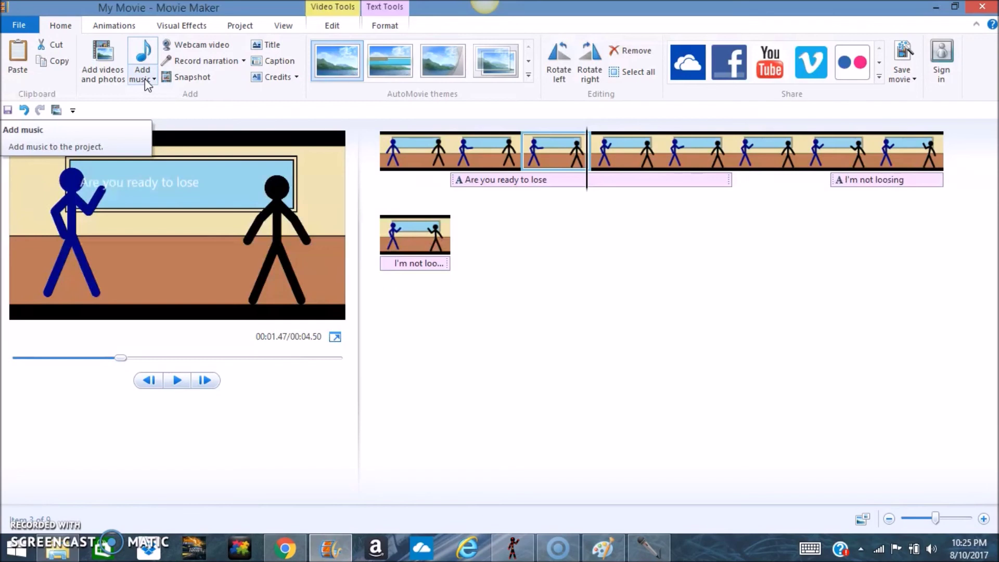
click(645, 554)
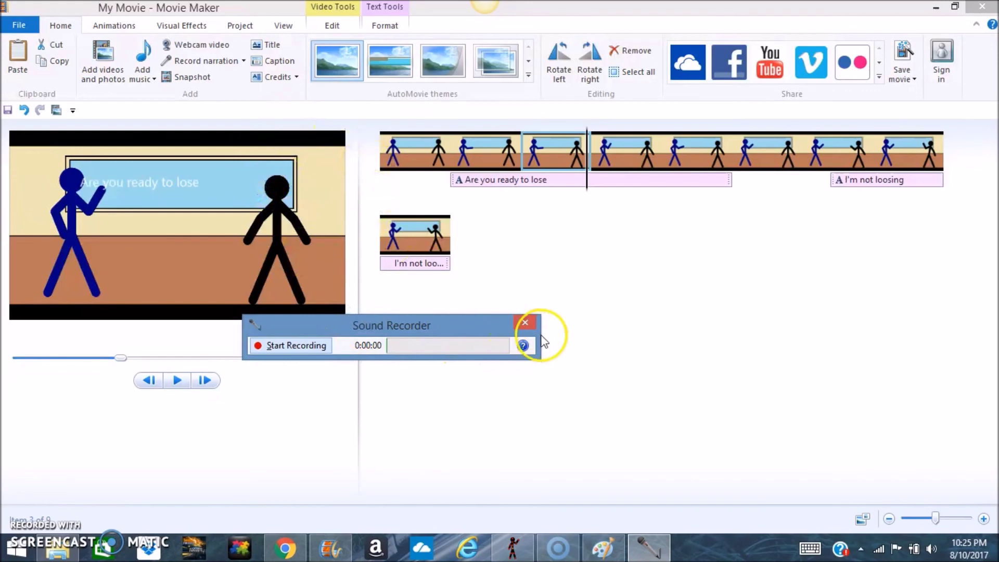
click(523, 323)
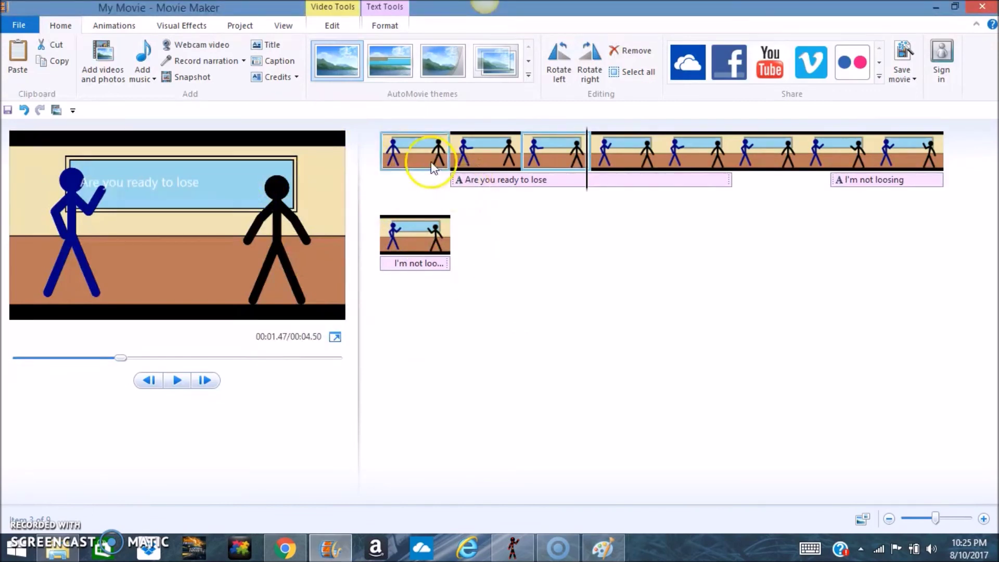